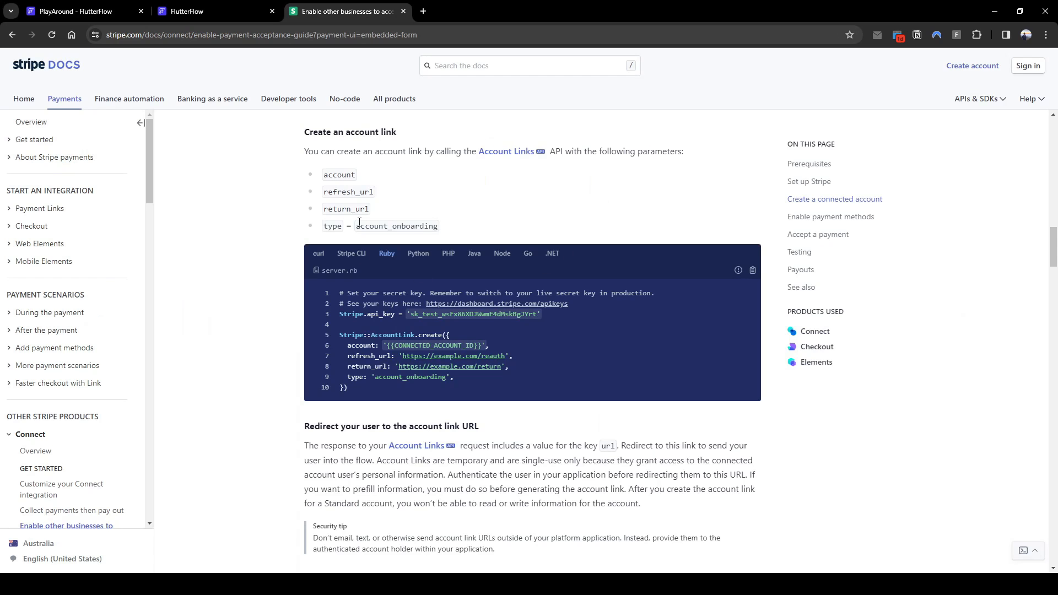
# Show the Accept a payment checkout session example in curl, then go back to the StripeAccount page
pyautogui.scroll(8, 434, 226)
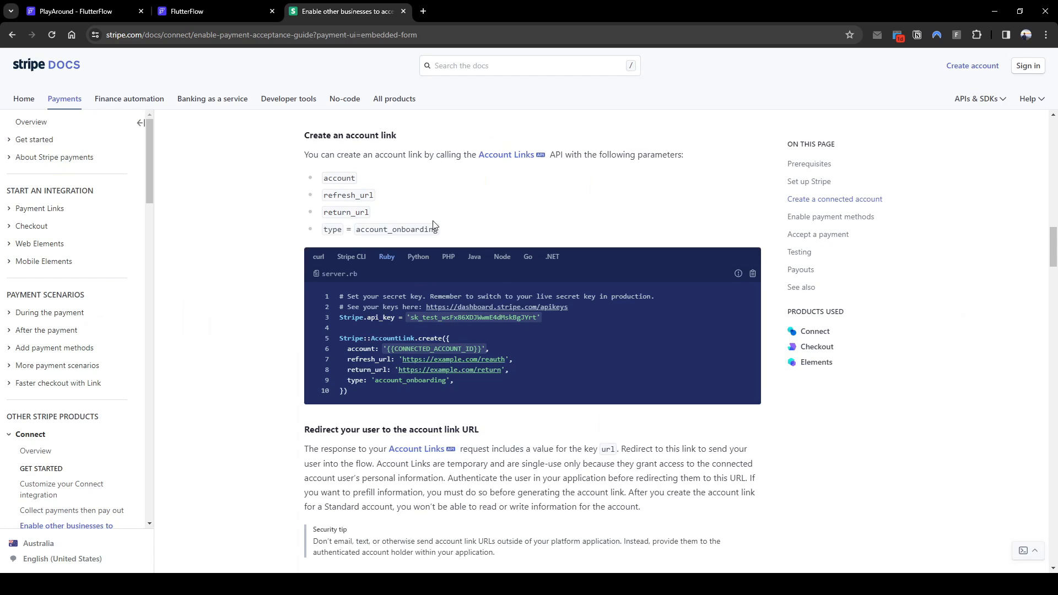
pyautogui.scroll(7, 454, 334)
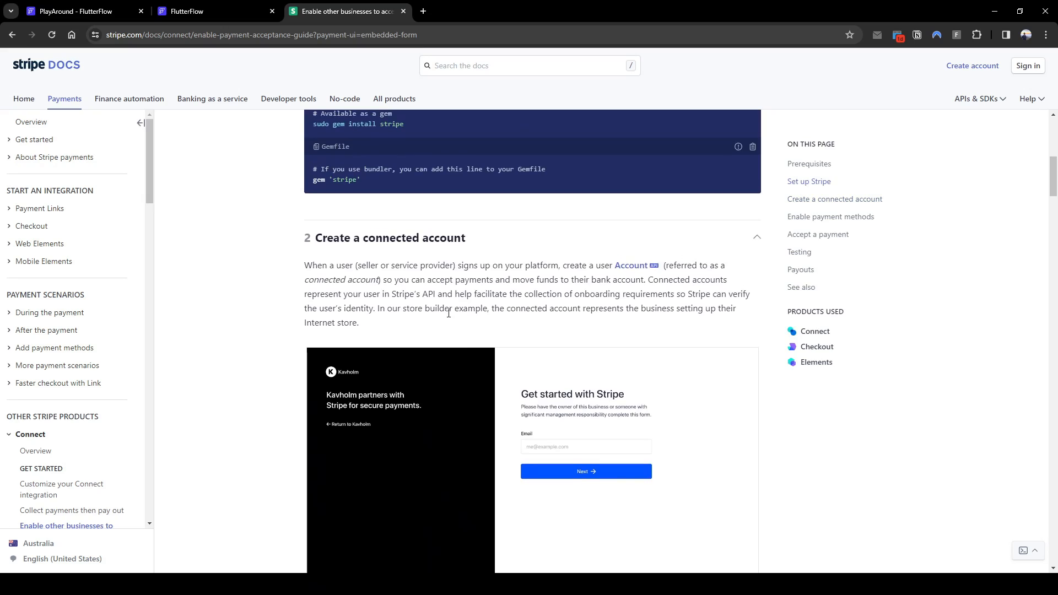
pyautogui.moveTo(1053, 178); pyautogui.dragTo(1052, 347)
pyautogui.scroll(-3, 504, 285)
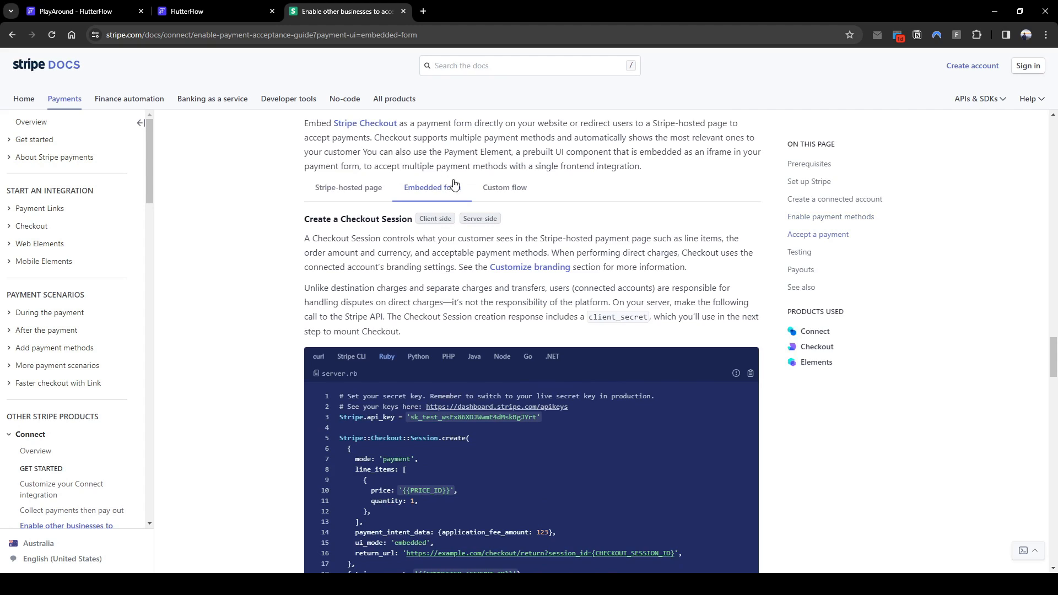
pyautogui.scroll(2, 479, 259)
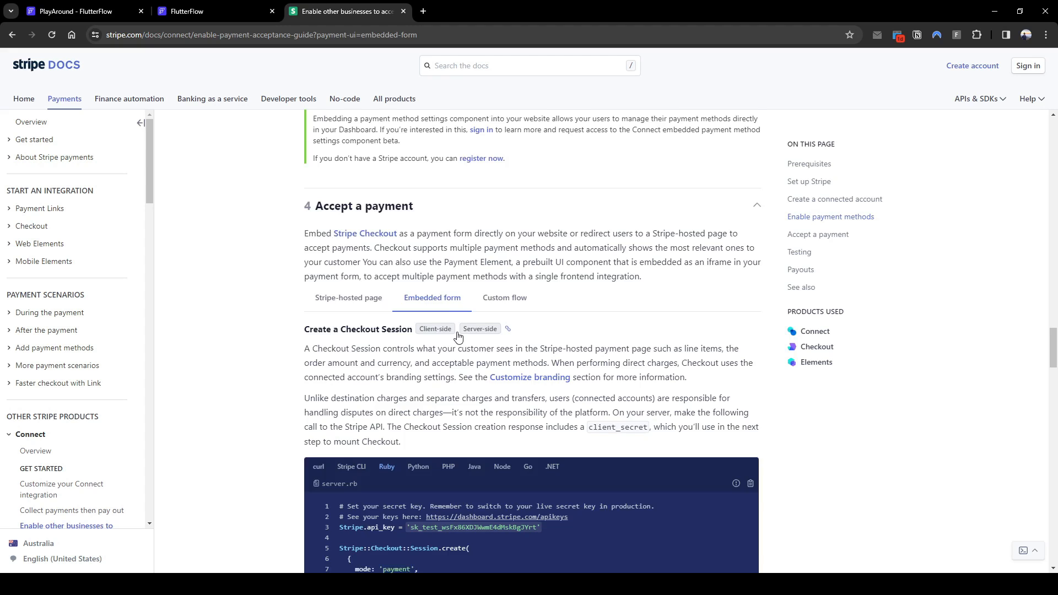
pyautogui.scroll(-5, 461, 337)
pyautogui.click(319, 193)
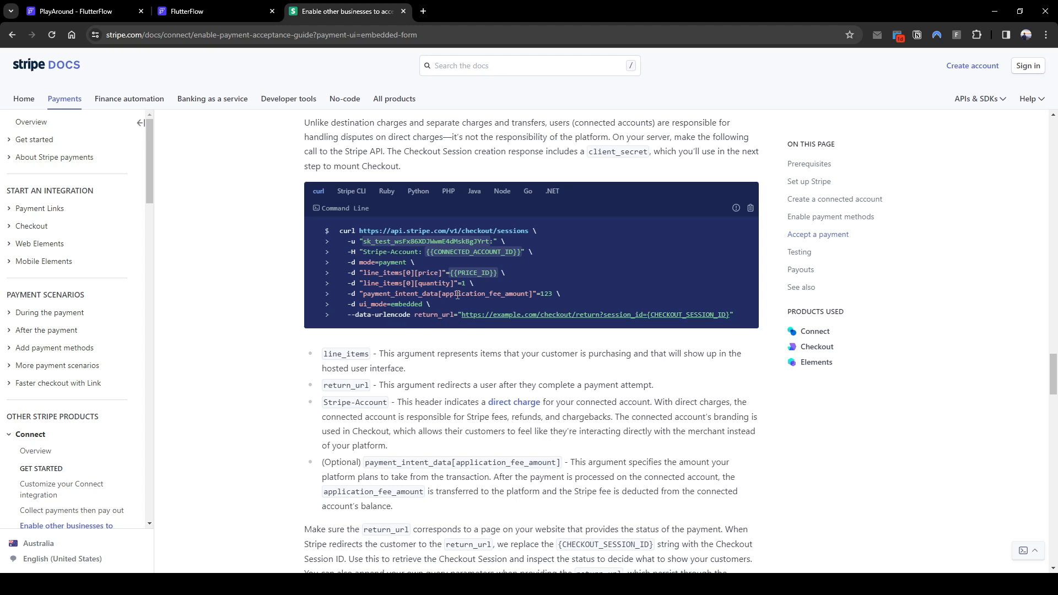
pyautogui.scroll(-1, 385, 364)
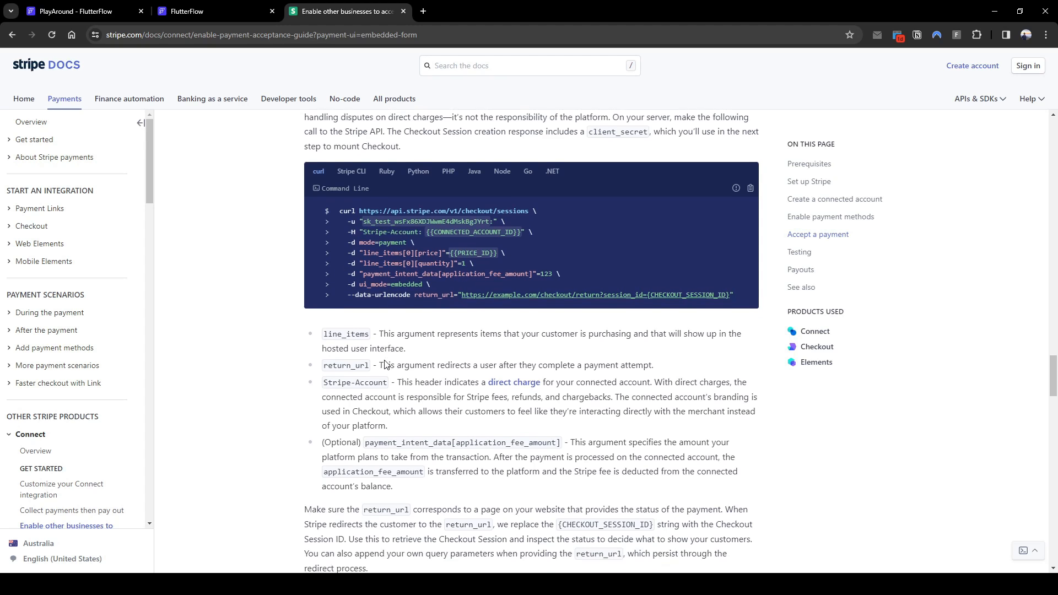
pyautogui.scroll(-15, 385, 361)
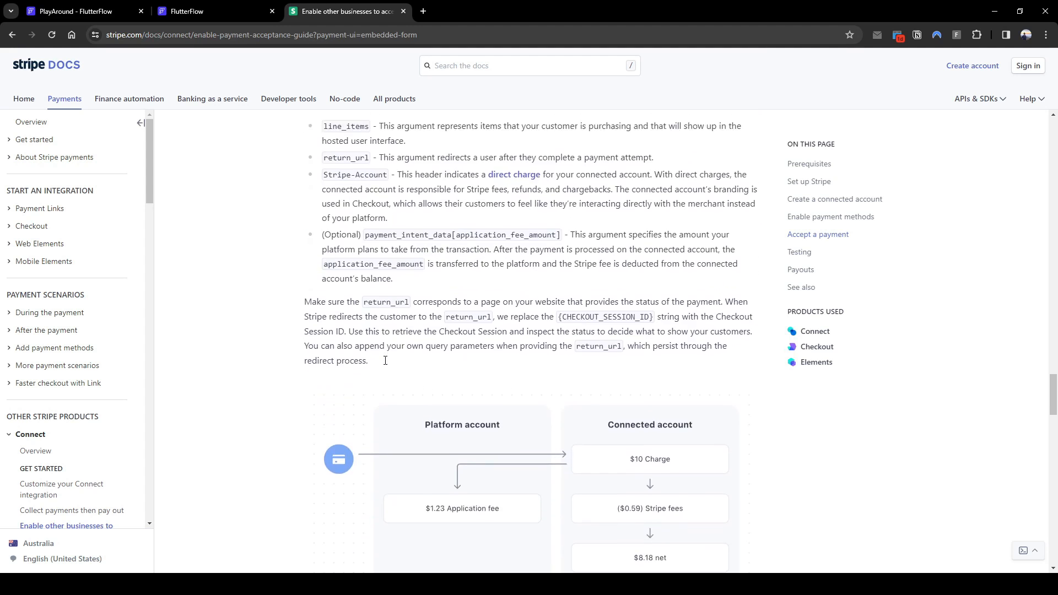
pyautogui.scroll(-8, 385, 361)
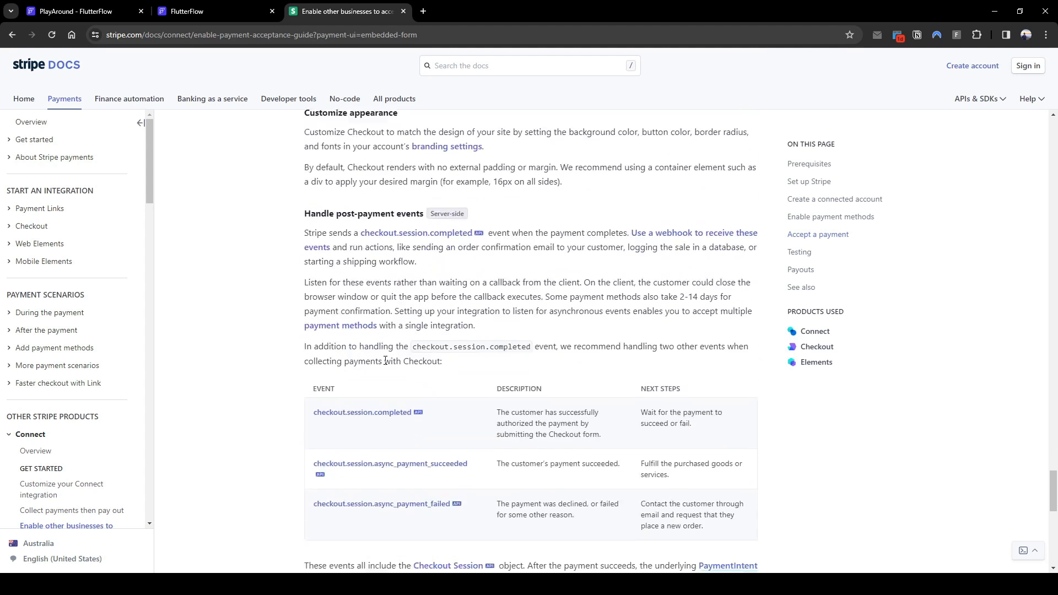
pyautogui.scroll(3, 385, 360)
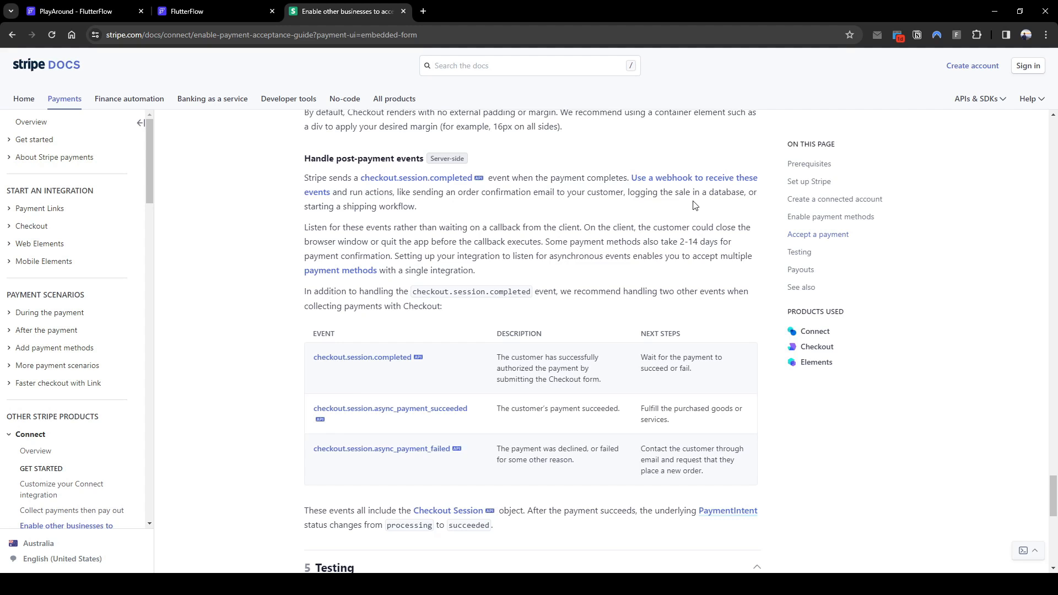
pyautogui.click(78, 13)
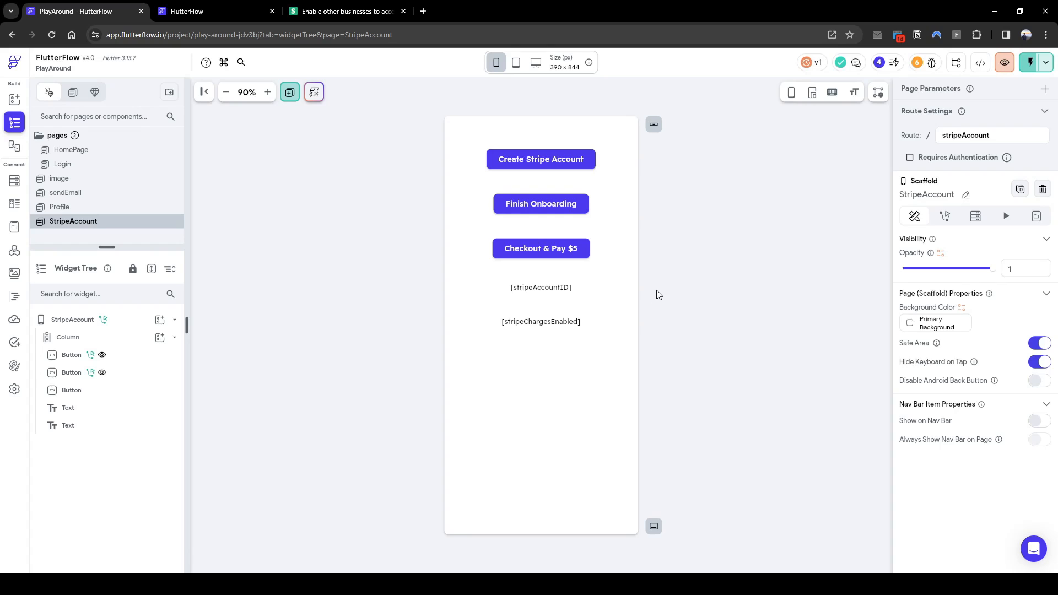
# Select the Checkout & Pay $5 button and check the Stripe docs
pyautogui.click(565, 256)
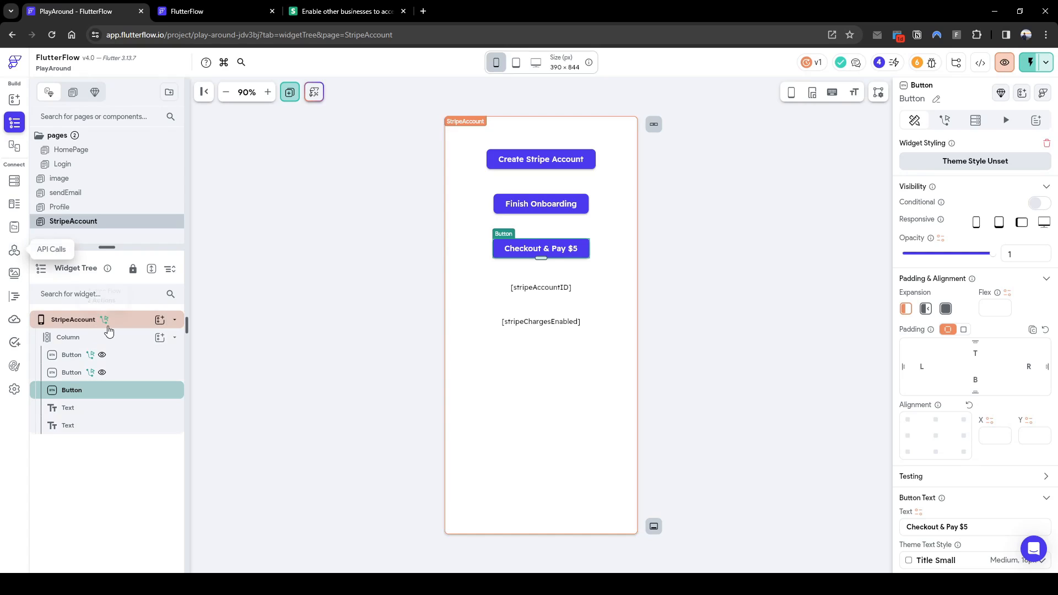
pyautogui.click(393, 10)
pyautogui.scroll(1, 438, 384)
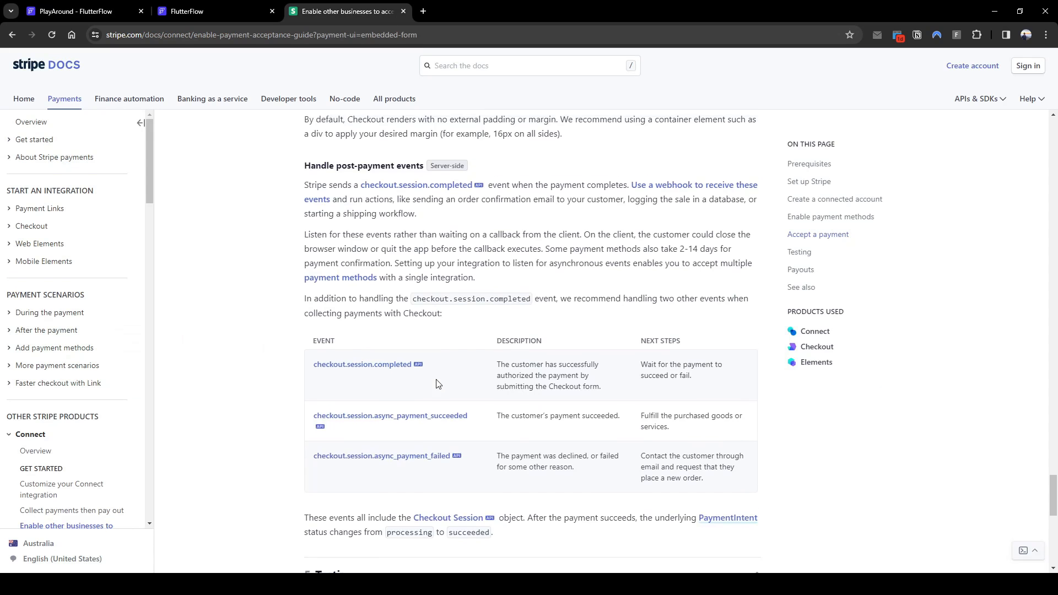
pyautogui.scroll(15, 437, 384)
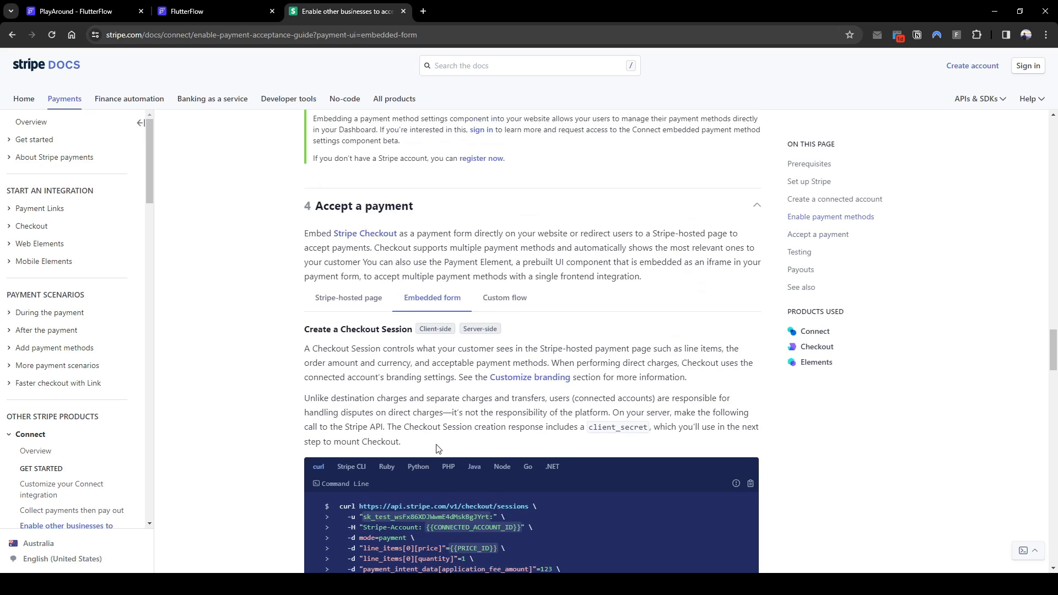
pyautogui.click(115, 9)
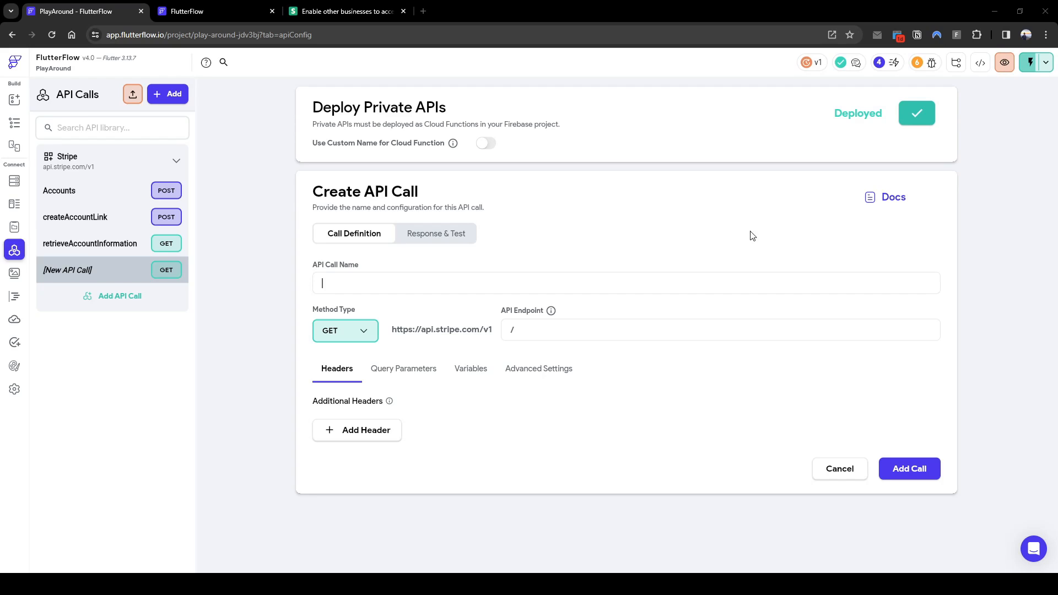
# Name the new API call 'Sessions' and paste checkout/sessions as its endpoint
pyautogui.write('Sessions')
pyautogui.click(554, 338)
pyautogui.write('checkout/sessions')
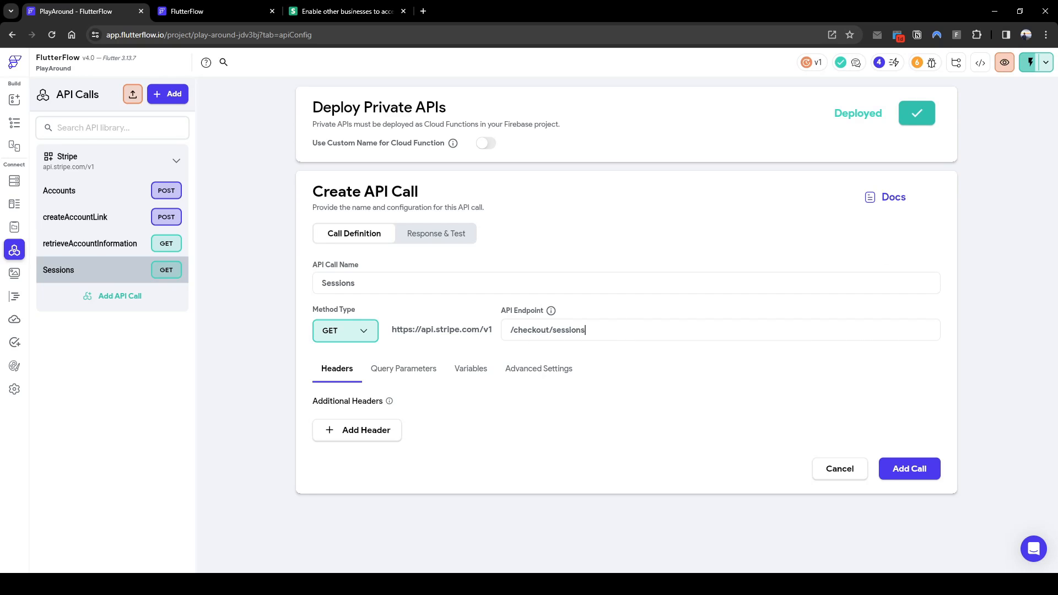
pyautogui.click(242, 17)
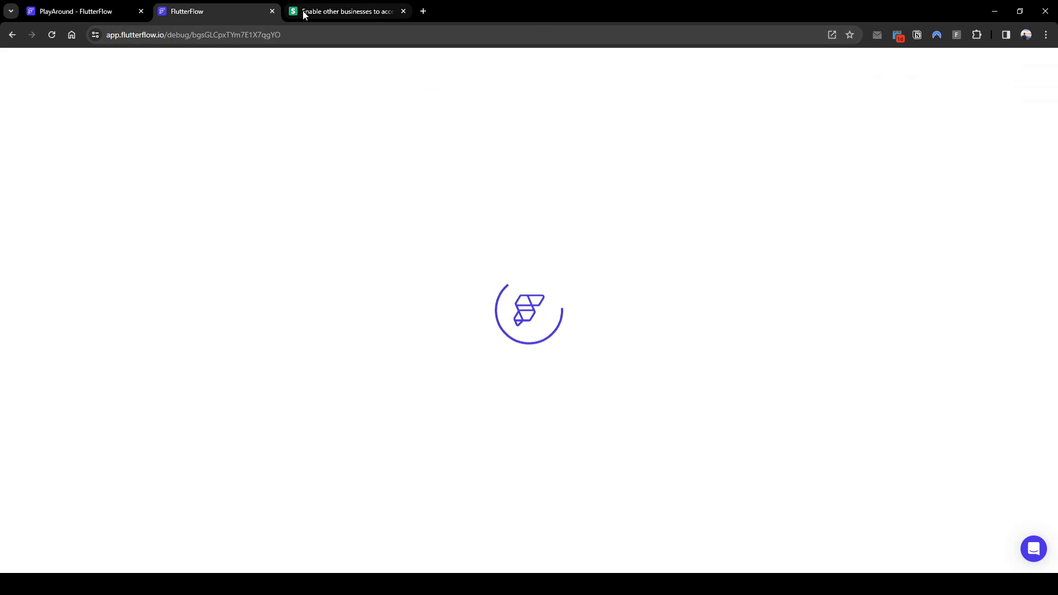
# Switch Create a Checkout Session to the Stripe-hosted page version, review its curl snippet, and return to Sessions
pyautogui.click(302, 11)
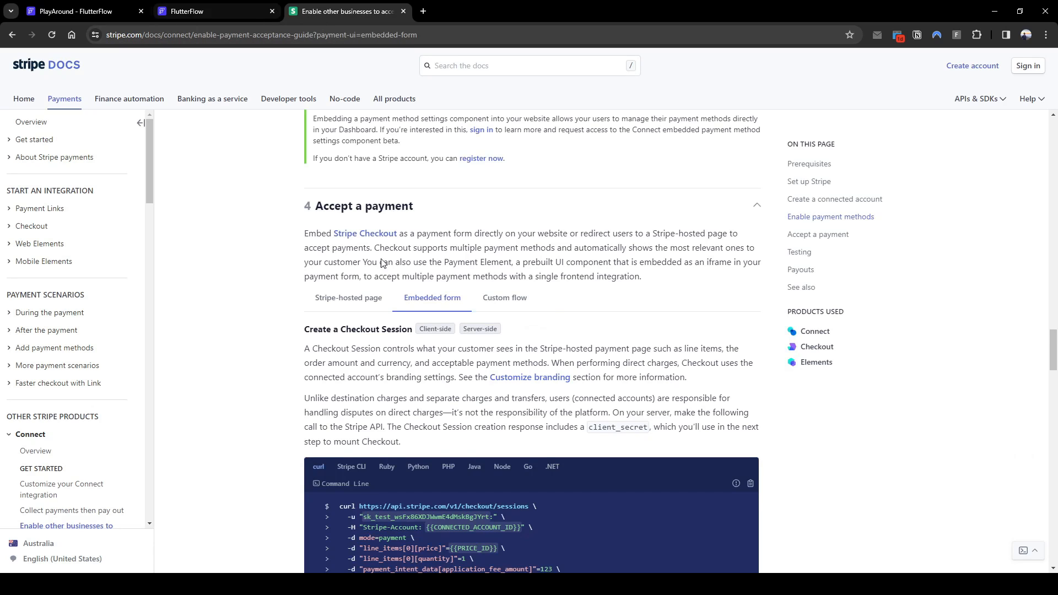
pyautogui.scroll(-3, 384, 263)
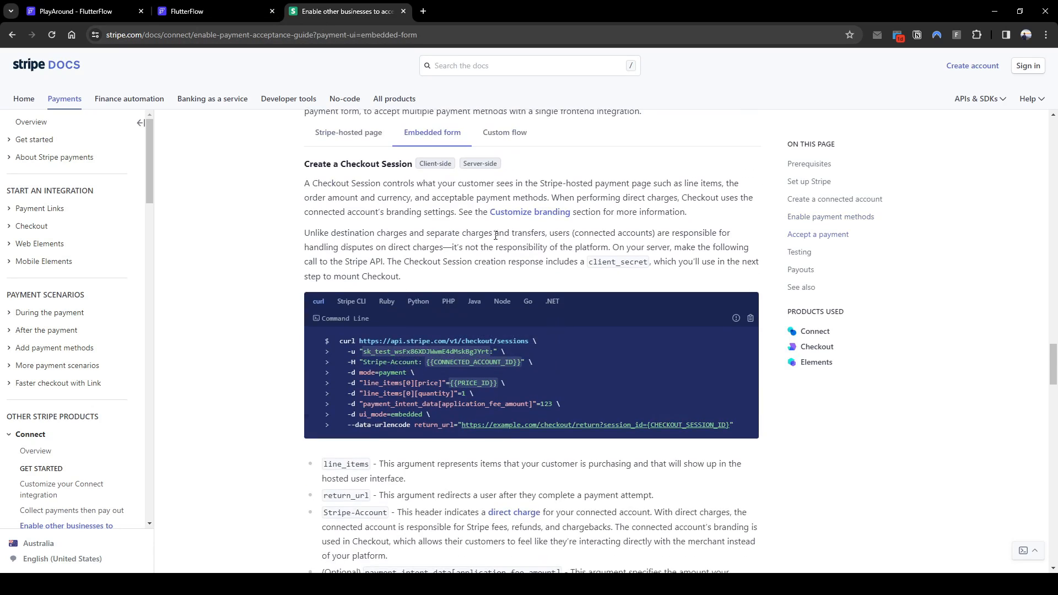
pyautogui.scroll(-2, 528, 243)
pyautogui.scroll(2, 529, 240)
pyautogui.click(338, 134)
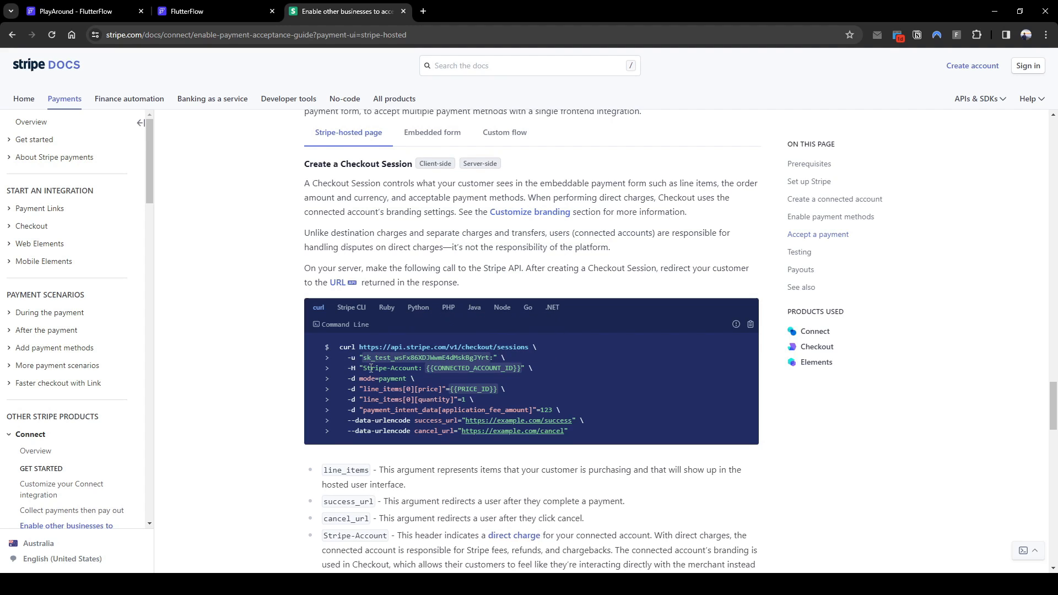
pyautogui.moveTo(451, 374)
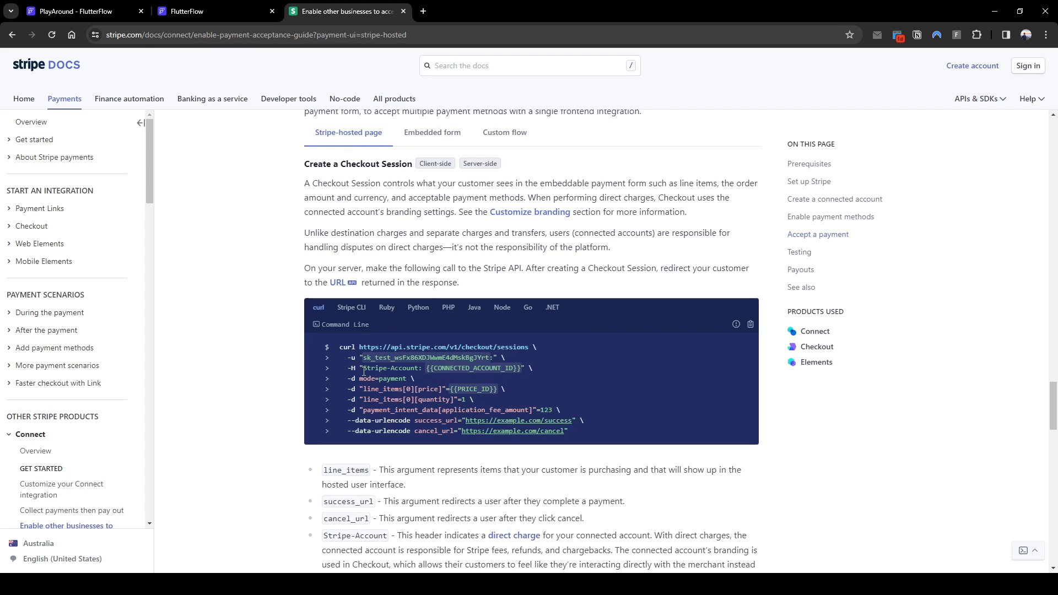
pyautogui.click(118, 5)
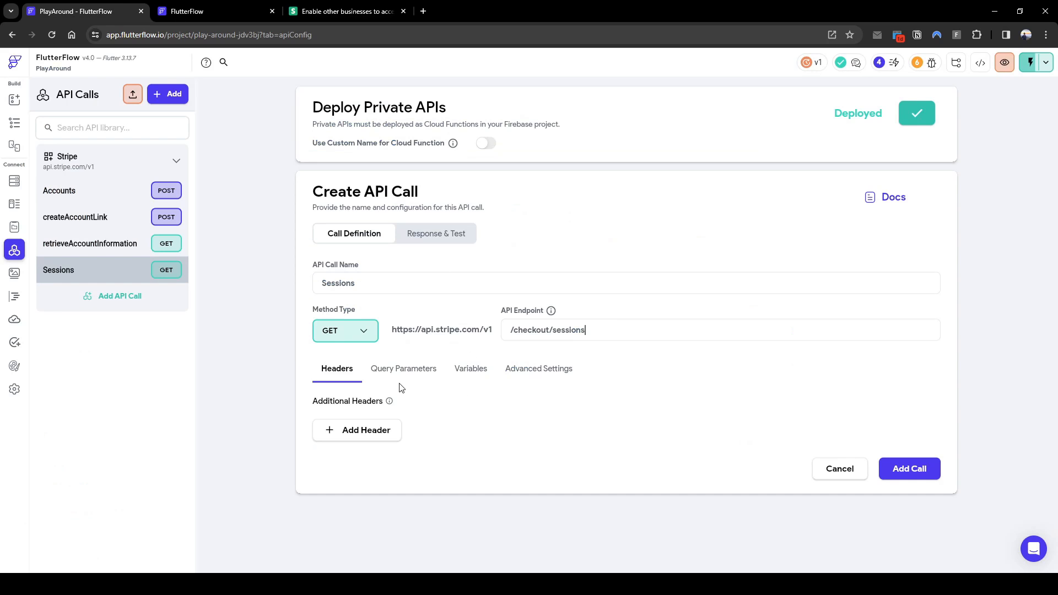
# Add a Stripe-Account: [connectedAcct] header copied from the docs and change the method to POST
pyautogui.click(372, 431)
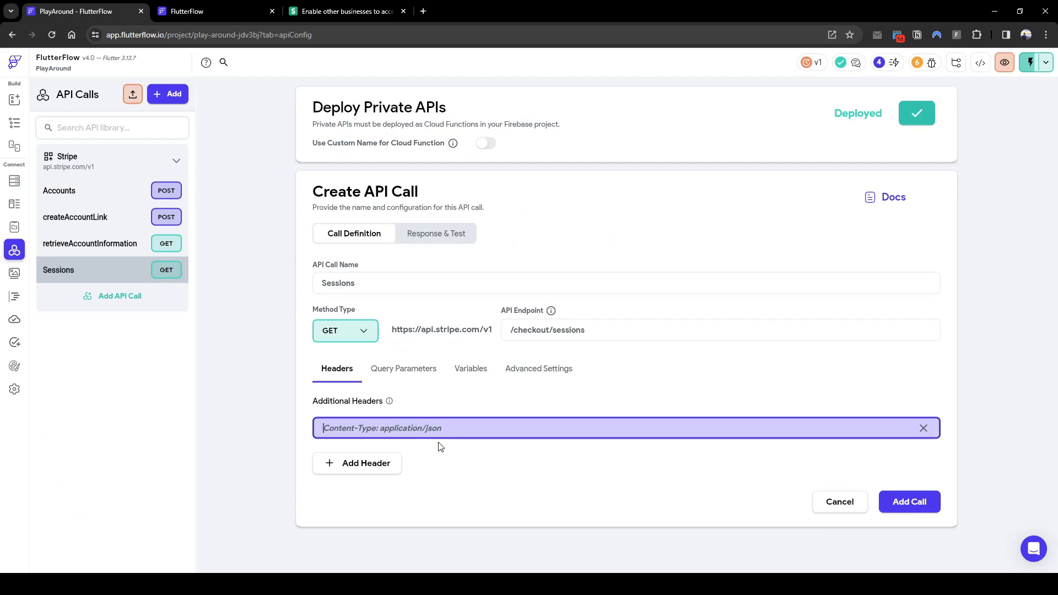
pyautogui.click(385, 12)
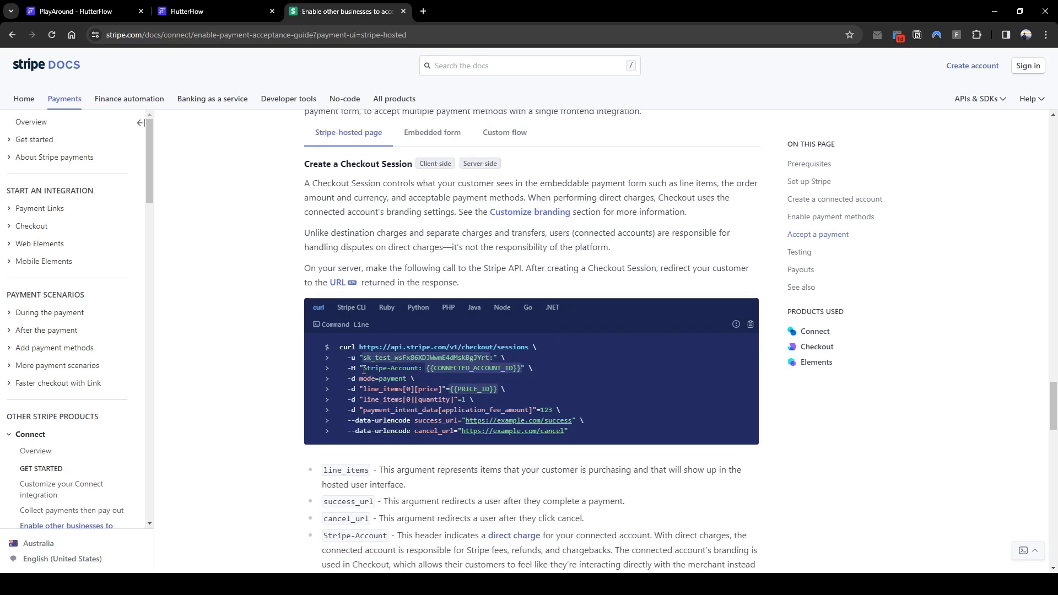
pyautogui.moveTo(363, 368); pyautogui.dragTo(535, 367)
pyautogui.hotkey('ctrl', 'c')
pyautogui.click(77, 11)
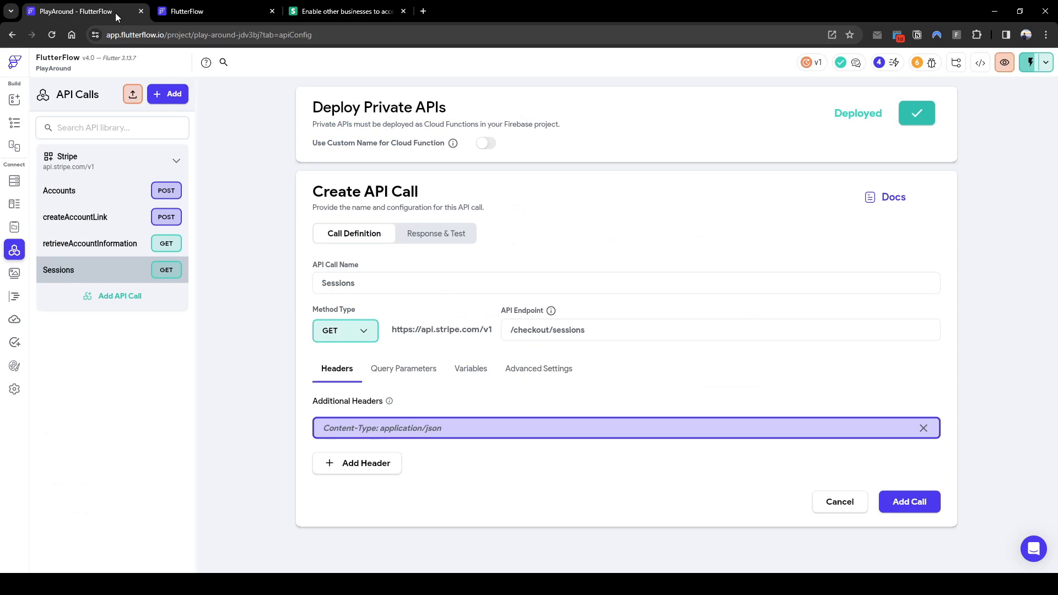
pyautogui.click(423, 435)
pyautogui.hotkey('ctrl', 'v')
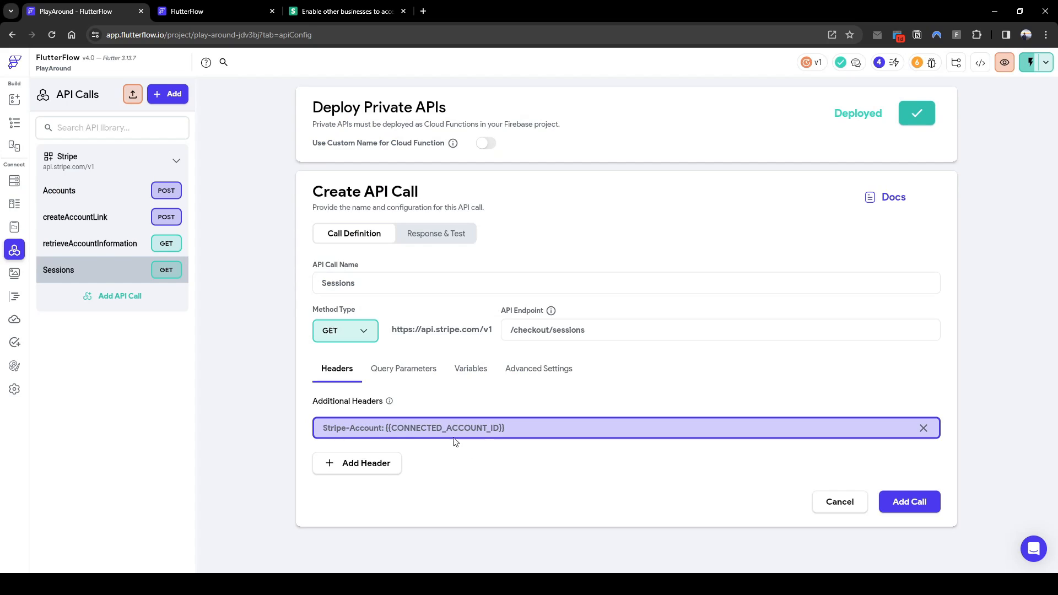
pyautogui.moveTo(386, 430); pyautogui.dragTo(619, 449)
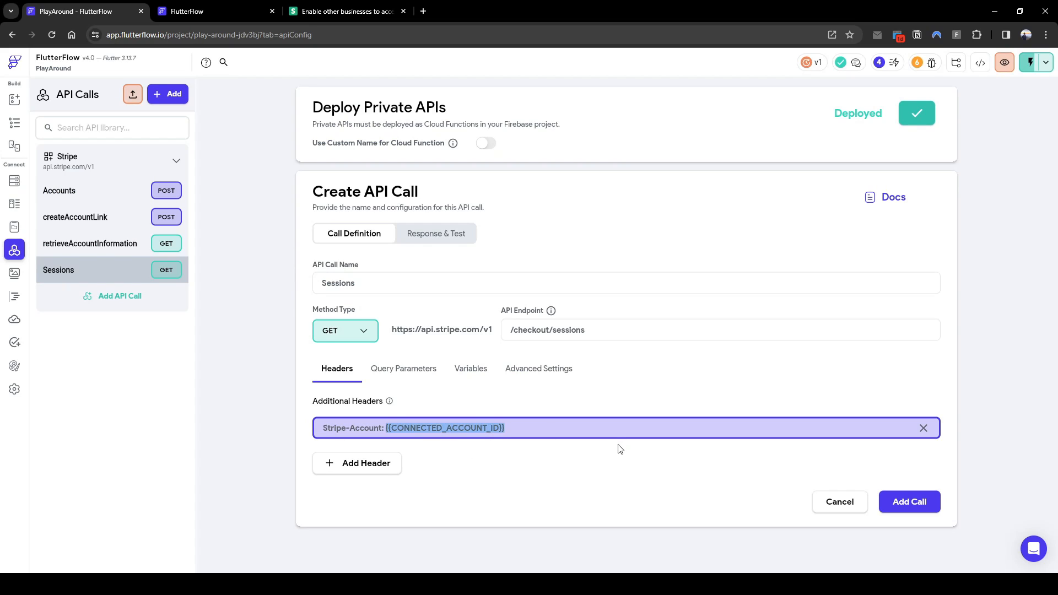
pyautogui.write('[connectedAcct')
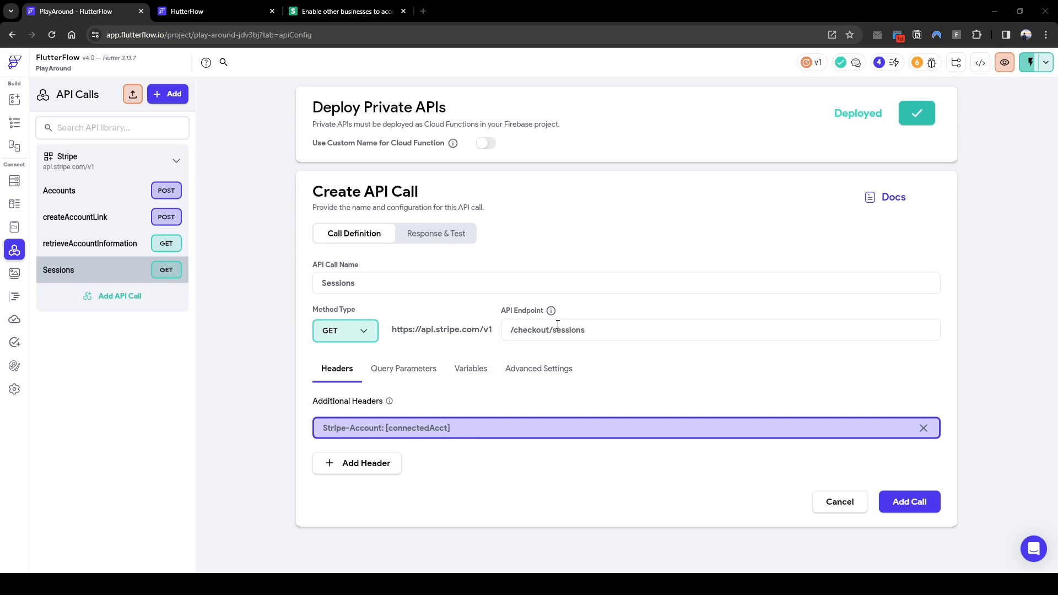
pyautogui.click(331, 337)
pyautogui.click(363, 356)
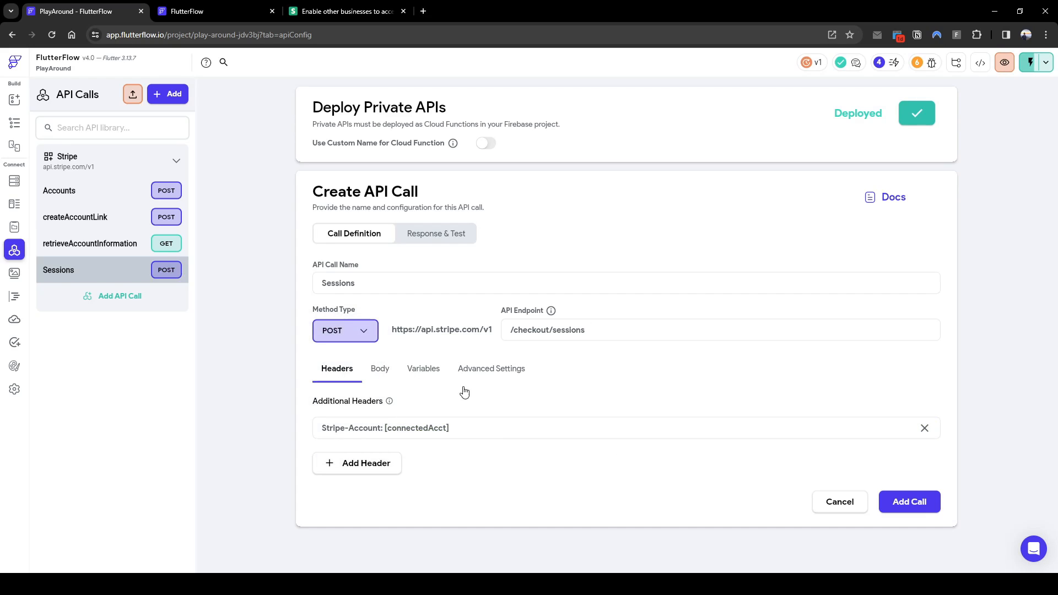
# Set the body to x-www-form-urlencoded and add cancel_url and success_url parameters
pyautogui.click(384, 376)
pyautogui.click(421, 431)
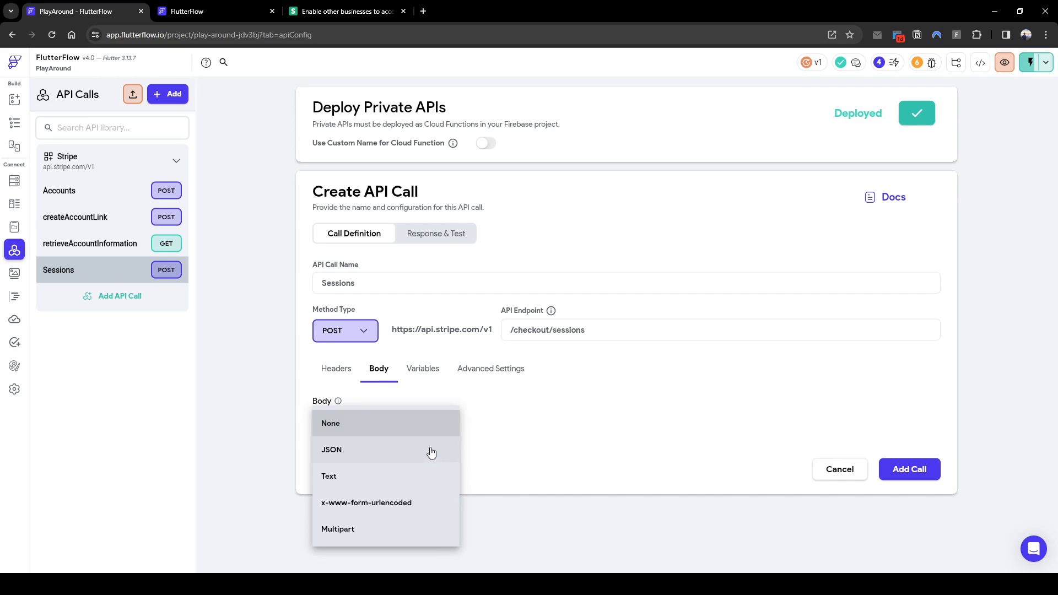
pyautogui.click(435, 511)
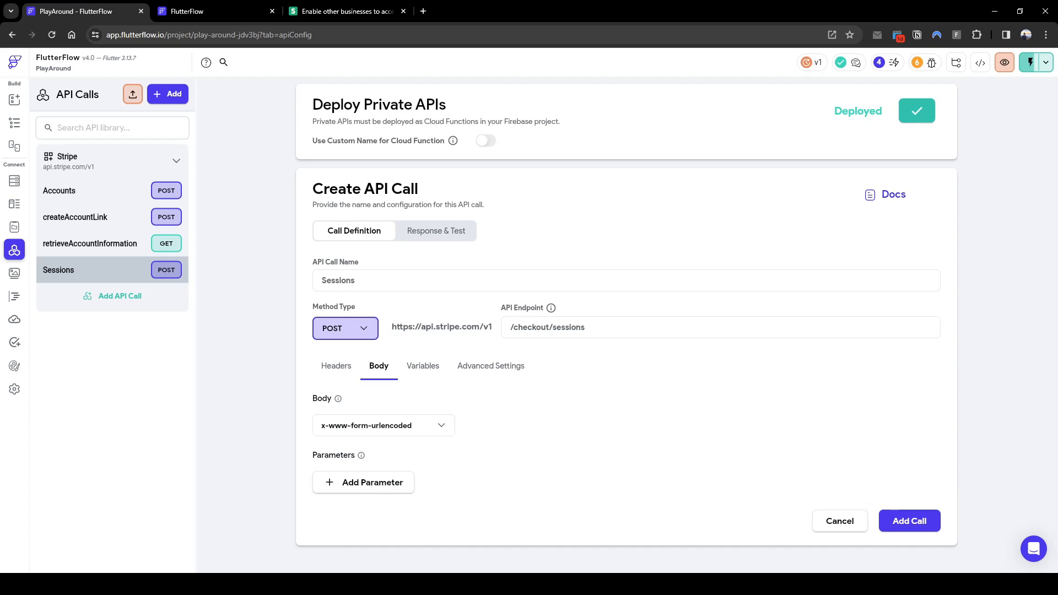
pyautogui.click(373, 484)
pyautogui.click(351, 13)
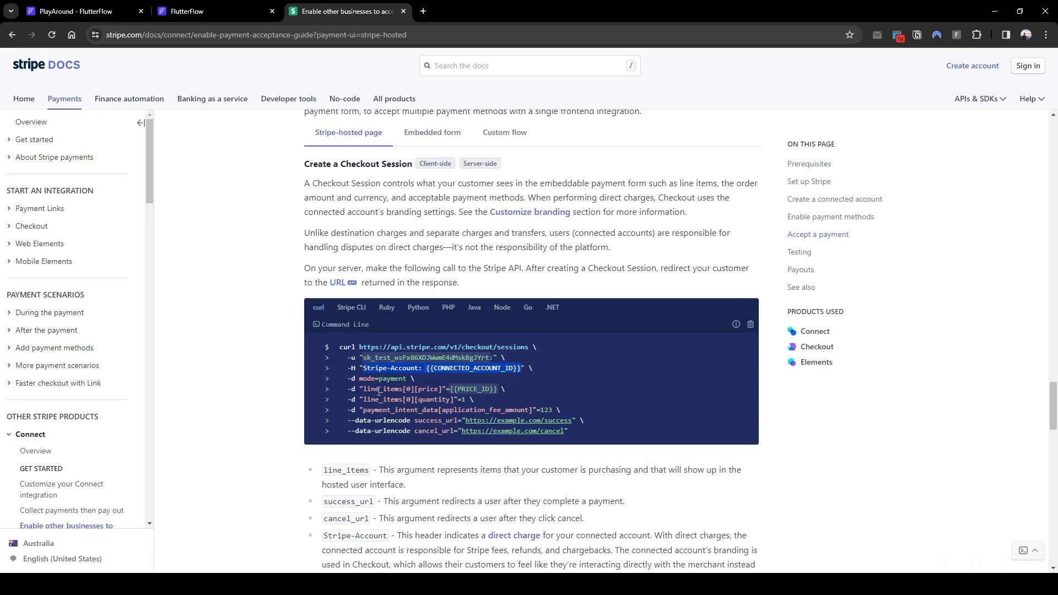
pyautogui.click(102, 11)
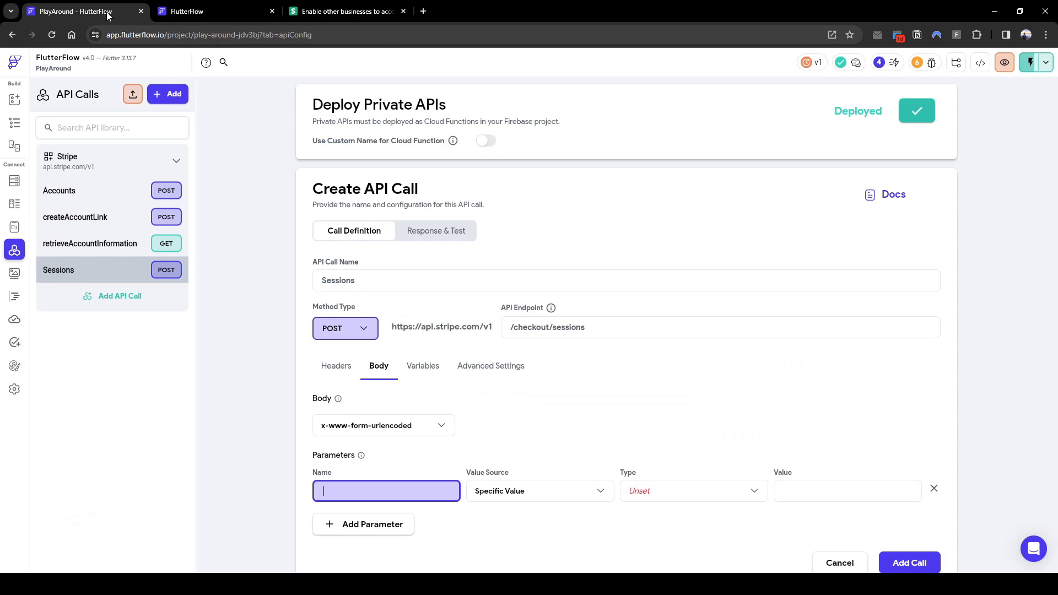
pyautogui.write('cancel_url')
pyautogui.click(380, 526)
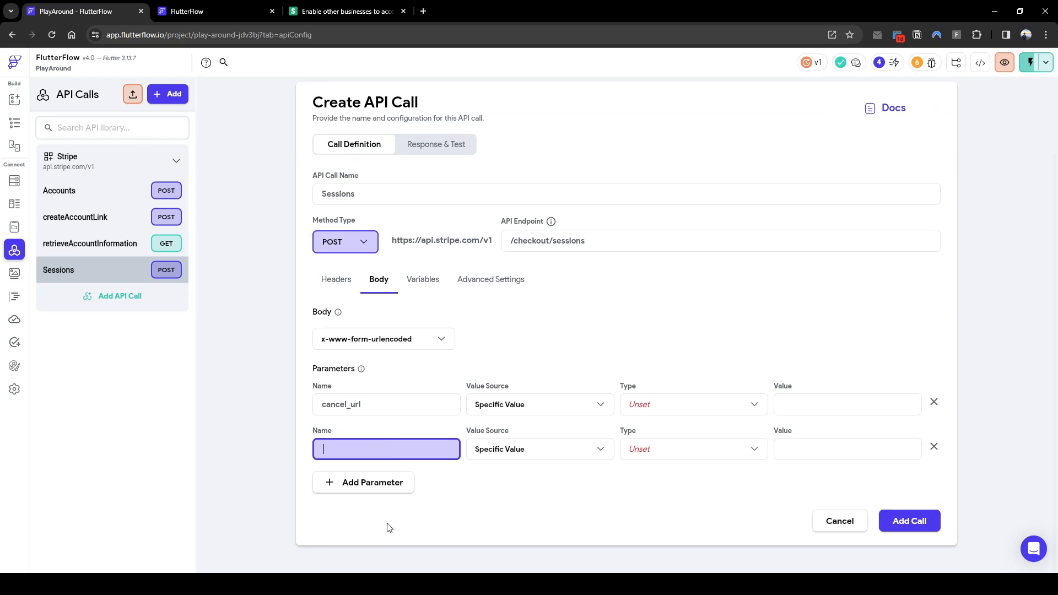
pyautogui.write('success_url')
# Add the line-item currency and product_data name parameters pasted from the Stripe docs
pyautogui.click(380, 483)
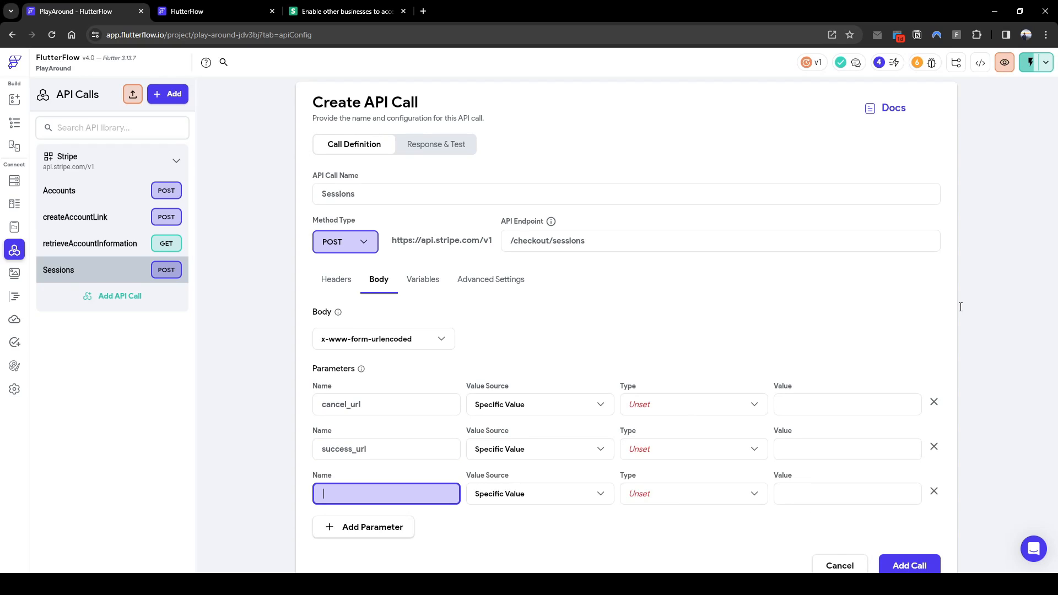
pyautogui.click(366, 11)
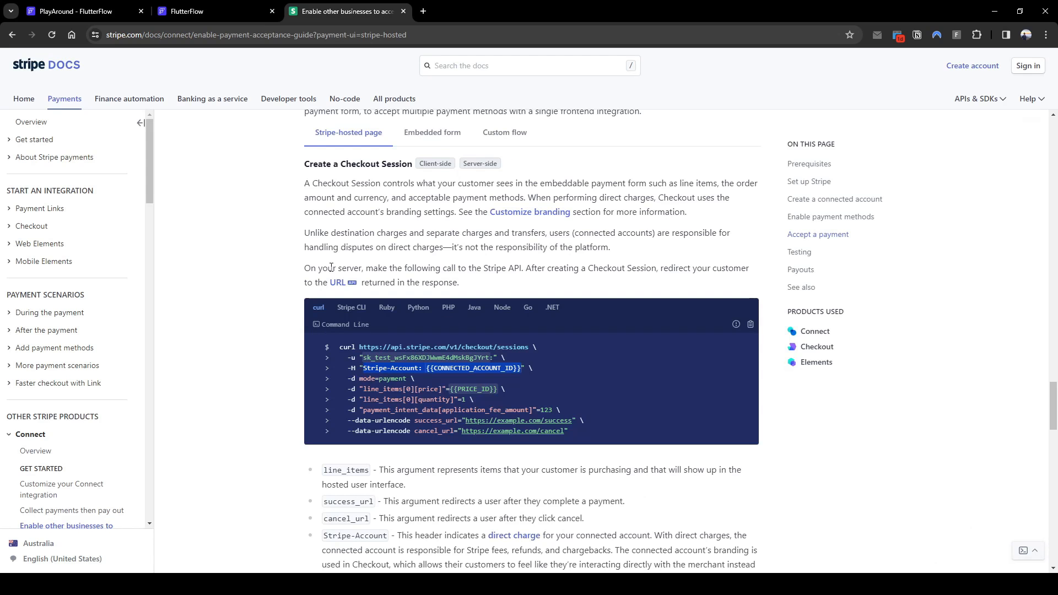
pyautogui.click(130, 9)
pyautogui.write('line_items[0][price_data][currency]')
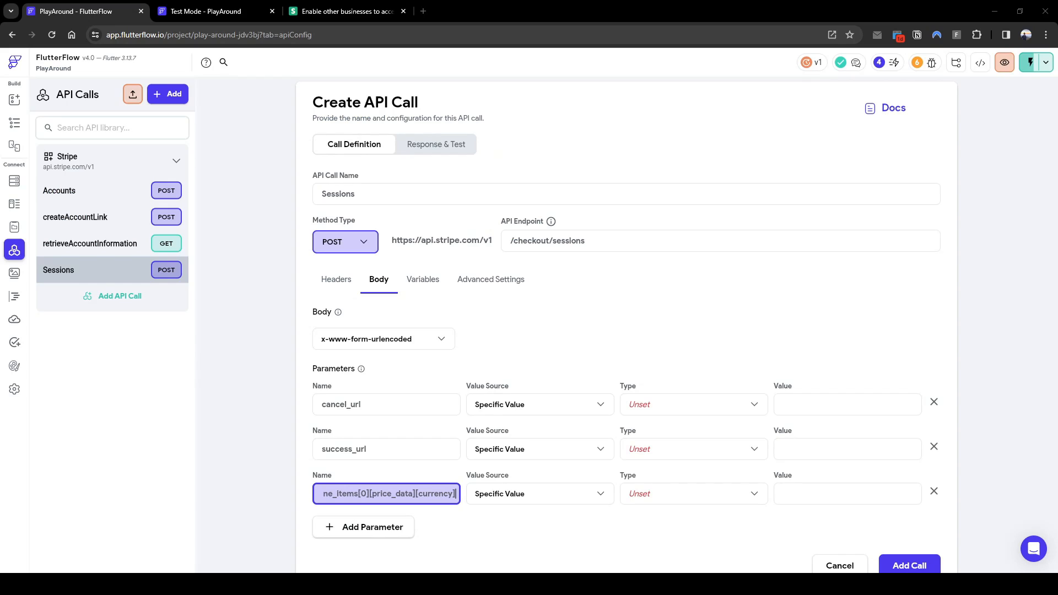
pyautogui.click(389, 529)
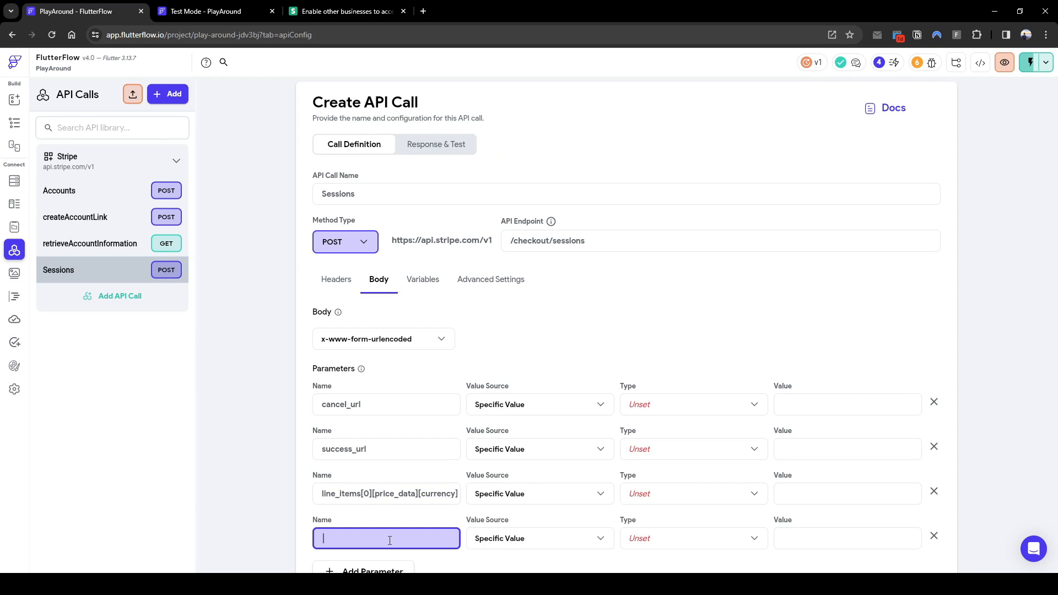
pyautogui.write('line_items[0][price_data][product_data][name]')
pyautogui.scroll(-1, 347, 555)
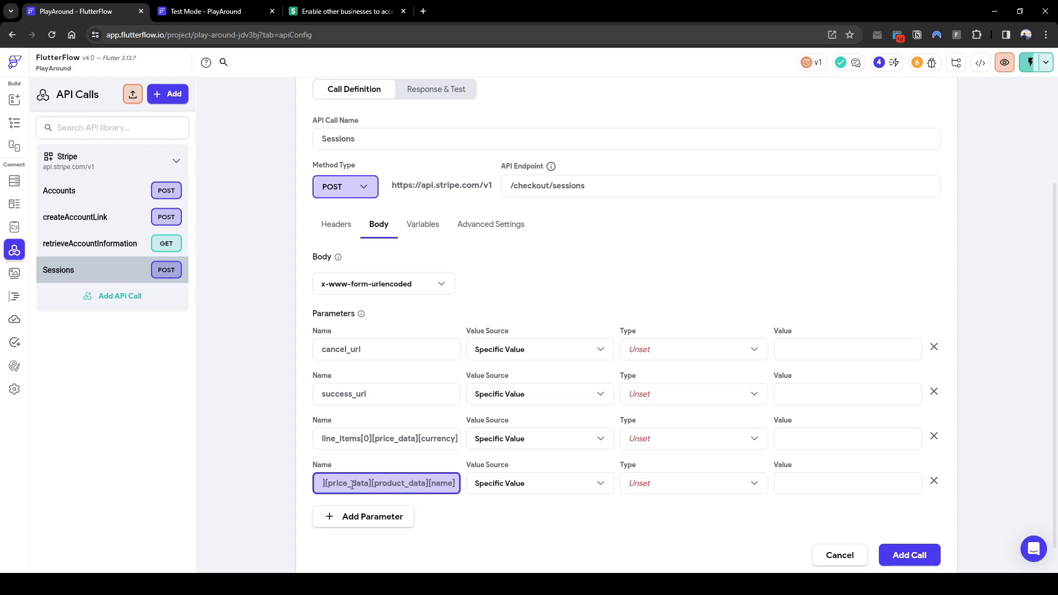
pyautogui.moveTo(326, 483); pyautogui.dragTo(468, 489)
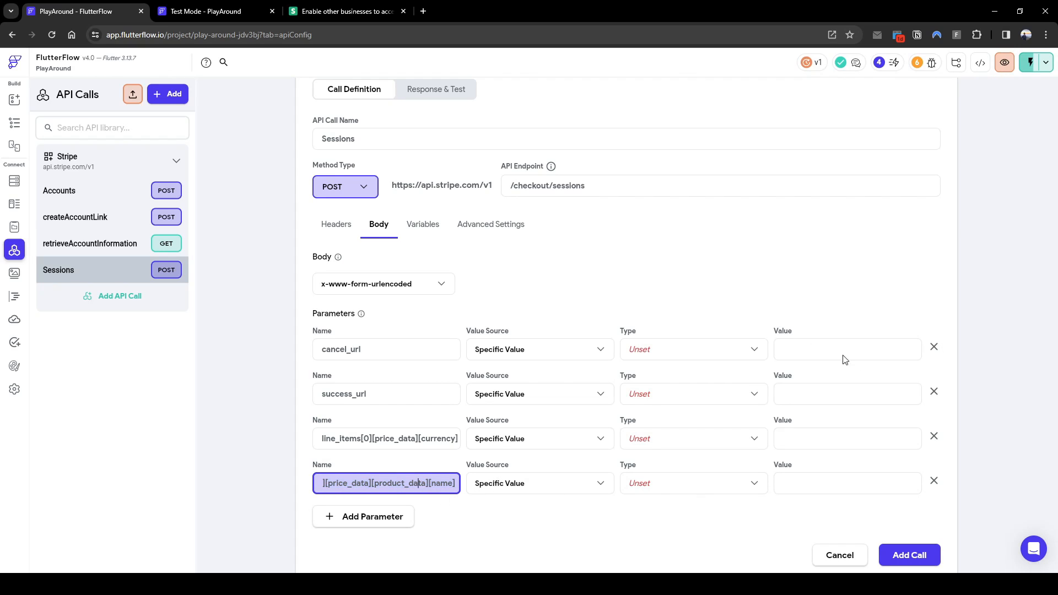
pyautogui.click(347, 11)
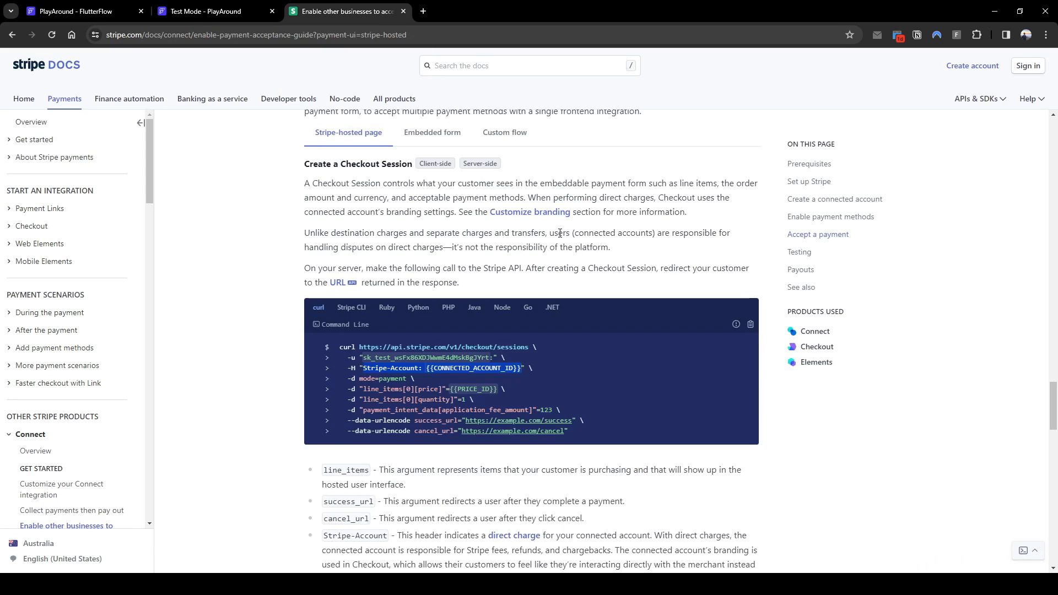
pyautogui.hotkey('ctrl', 't')
pyautogui.write('api documenta')
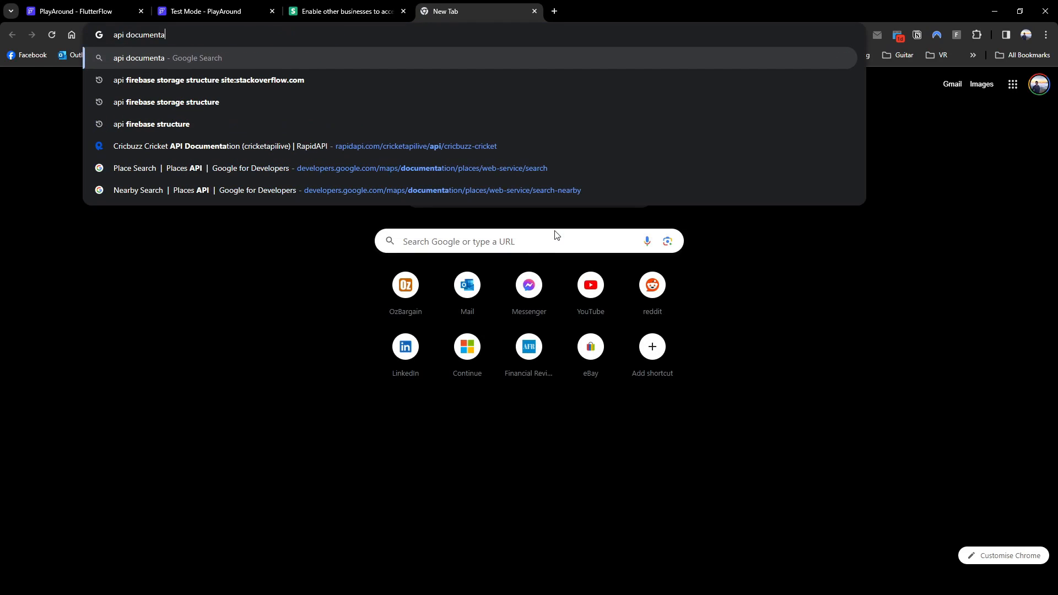
pyautogui.write('tion stripe')
# Open the API Reference's Checkout Create a Session page and expand the line_items child parameters
pyautogui.press('Return')
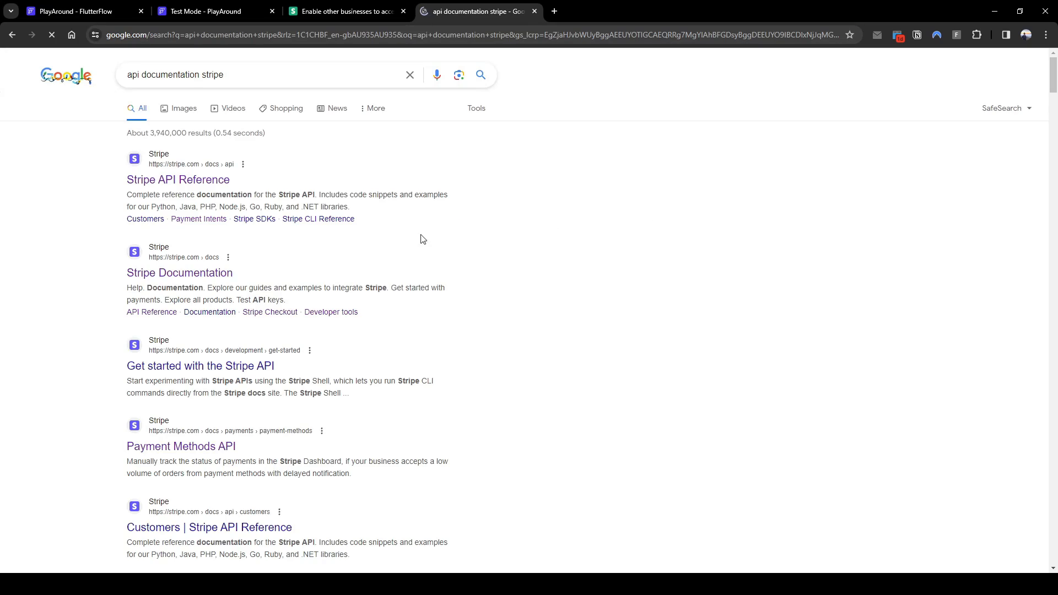
pyautogui.click(207, 271)
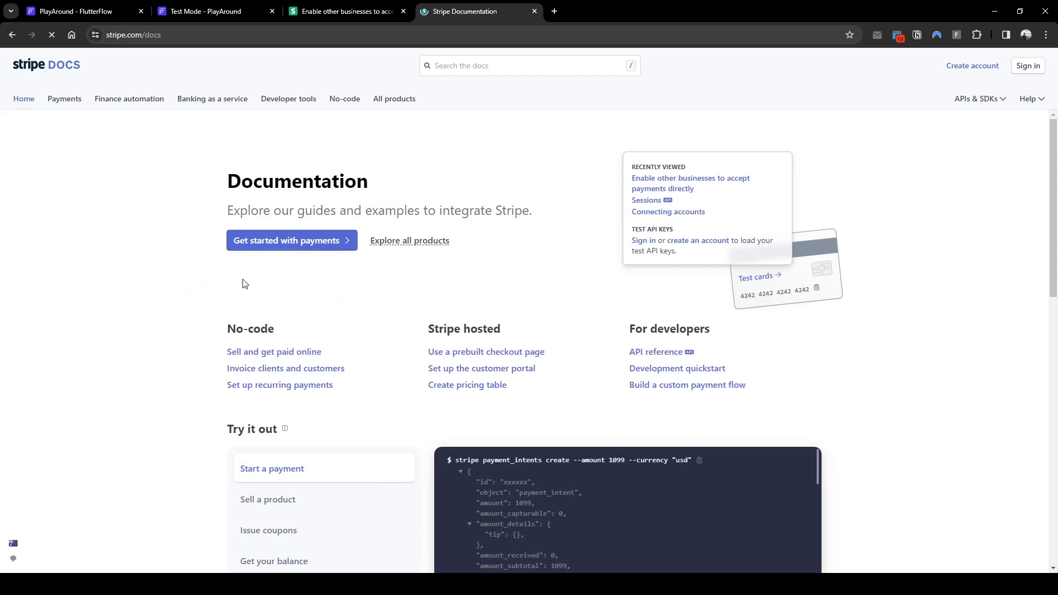
pyautogui.hotkey('alt', 'Left')
pyautogui.click(203, 181)
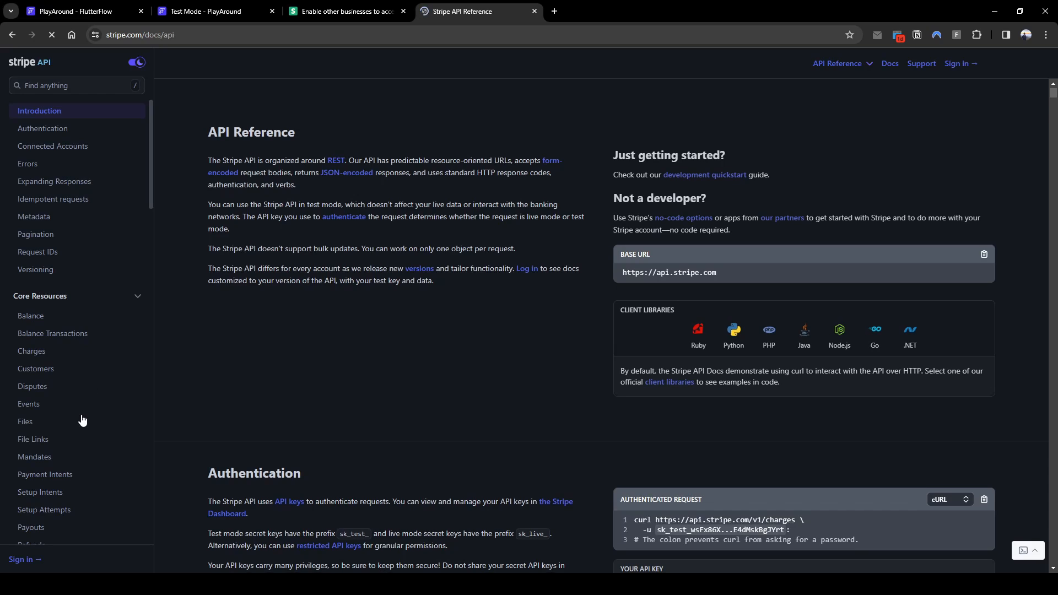
pyautogui.scroll(-7, 82, 420)
pyautogui.scroll(-3, 82, 422)
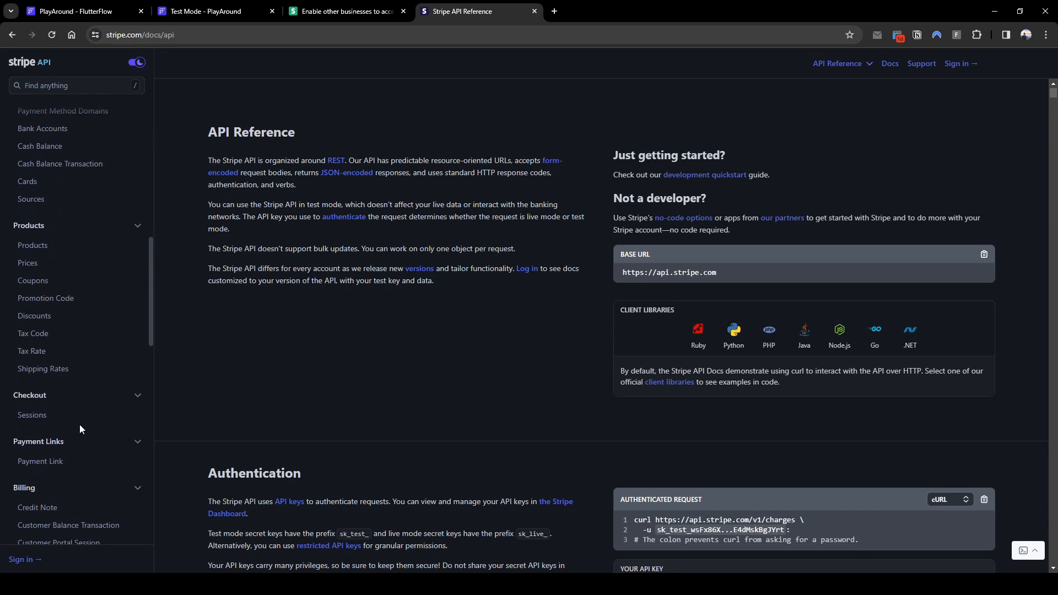
pyautogui.click(67, 417)
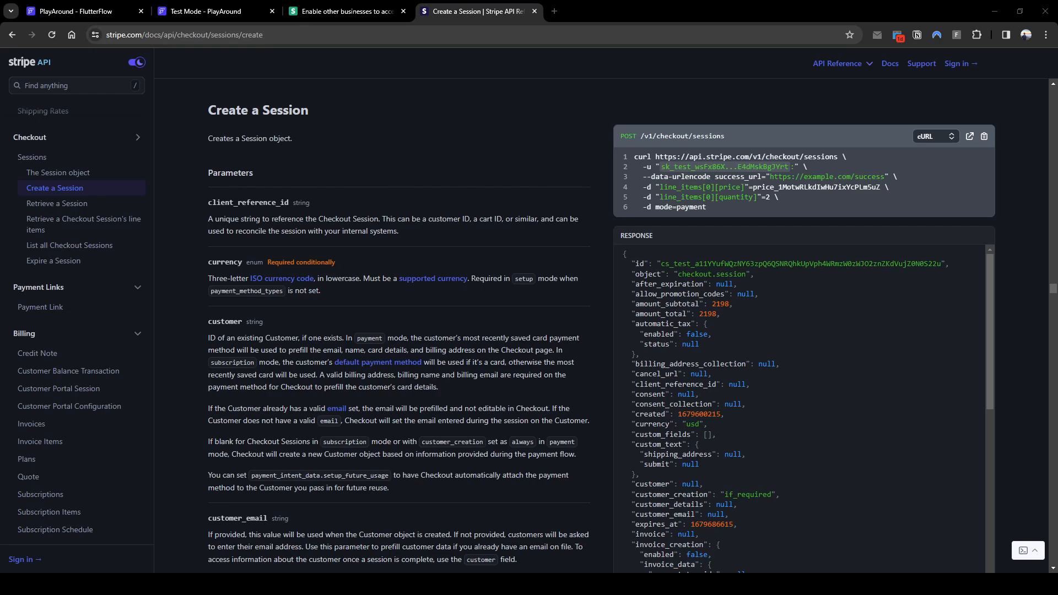
pyautogui.scroll(-5, 397, 325)
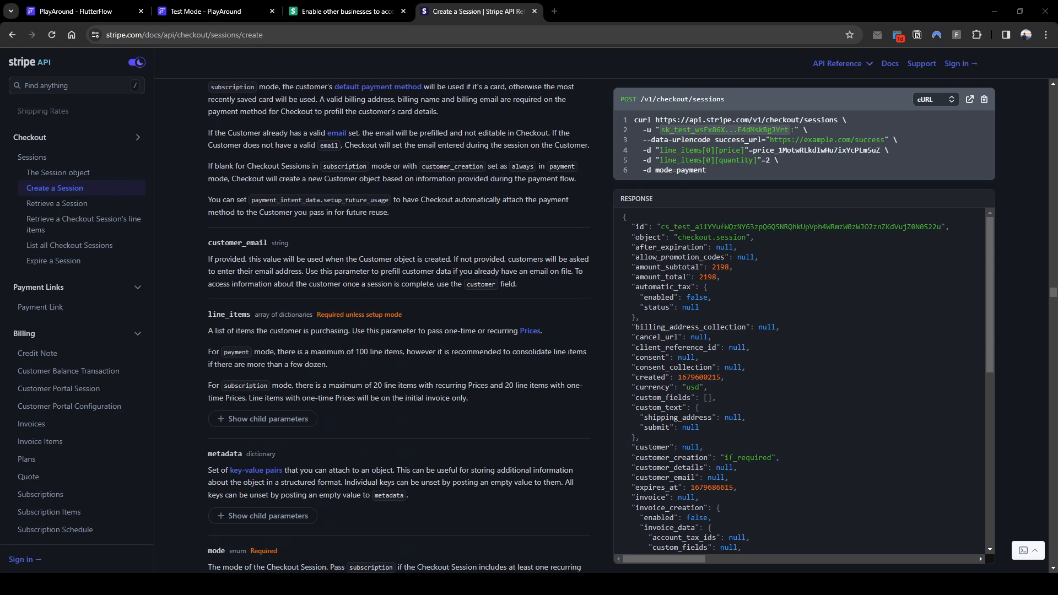
pyautogui.scroll(-2, 270, 317)
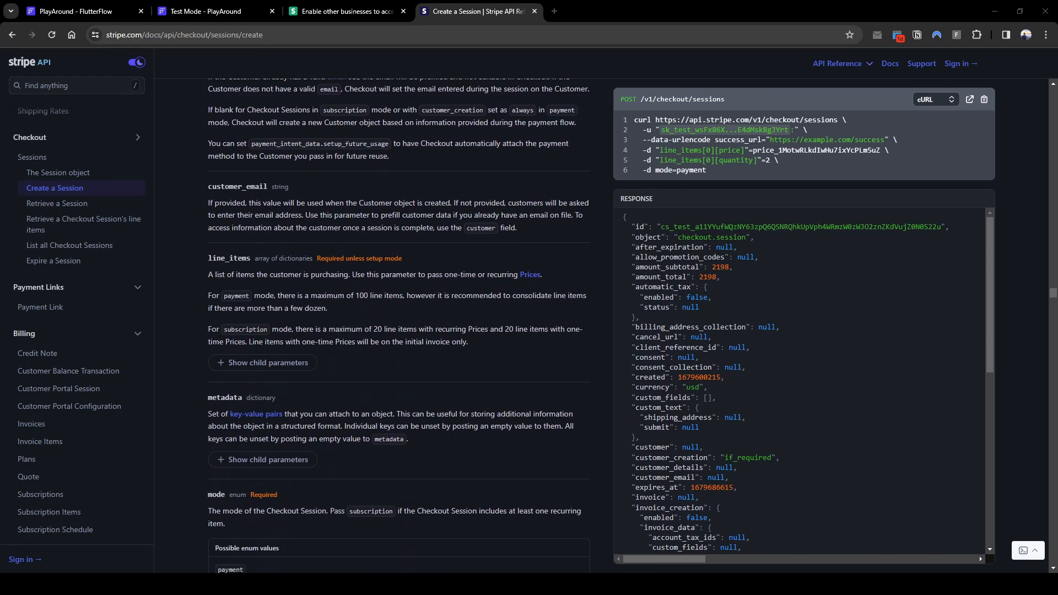
pyautogui.click(270, 315)
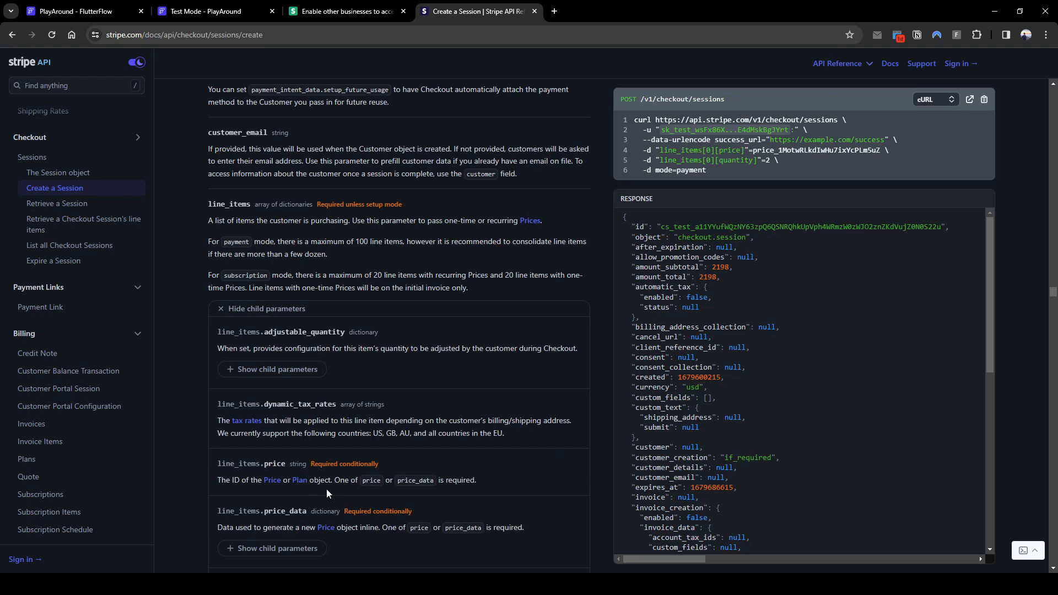
pyautogui.scroll(-10, 317, 425)
pyautogui.scroll(-4, 317, 425)
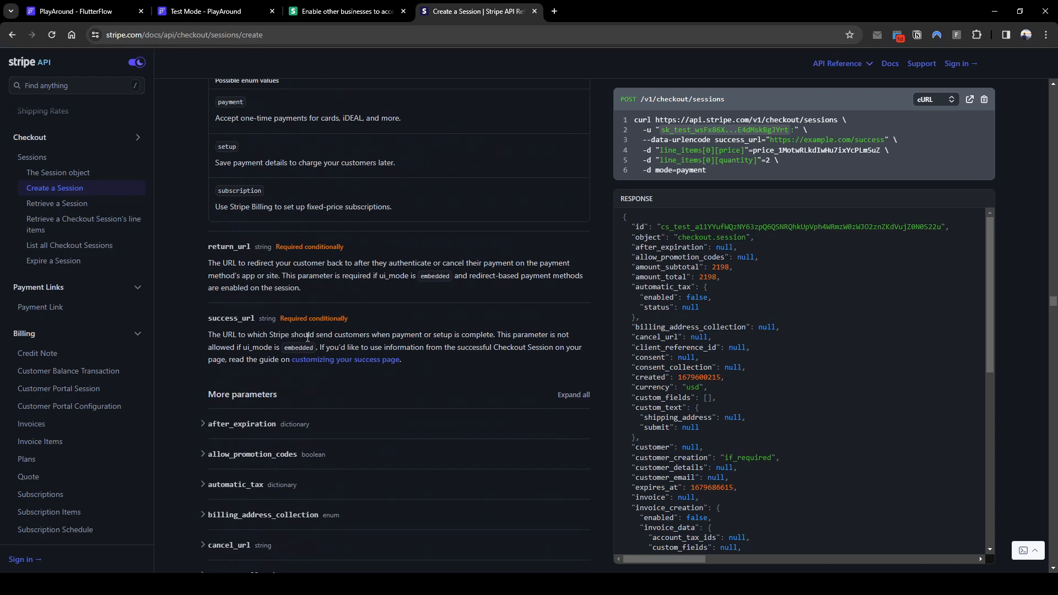
# Add a fifth body parameter named with the pasted line-item unit_amount key
pyautogui.click(88, 16)
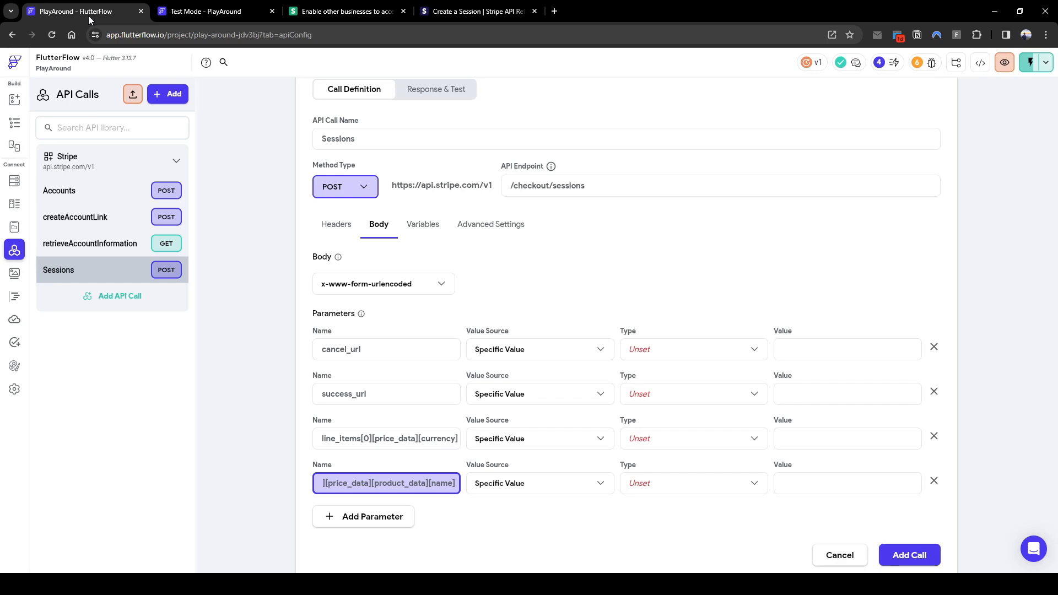
pyautogui.moveTo(404, 443); pyautogui.dragTo(274, 439)
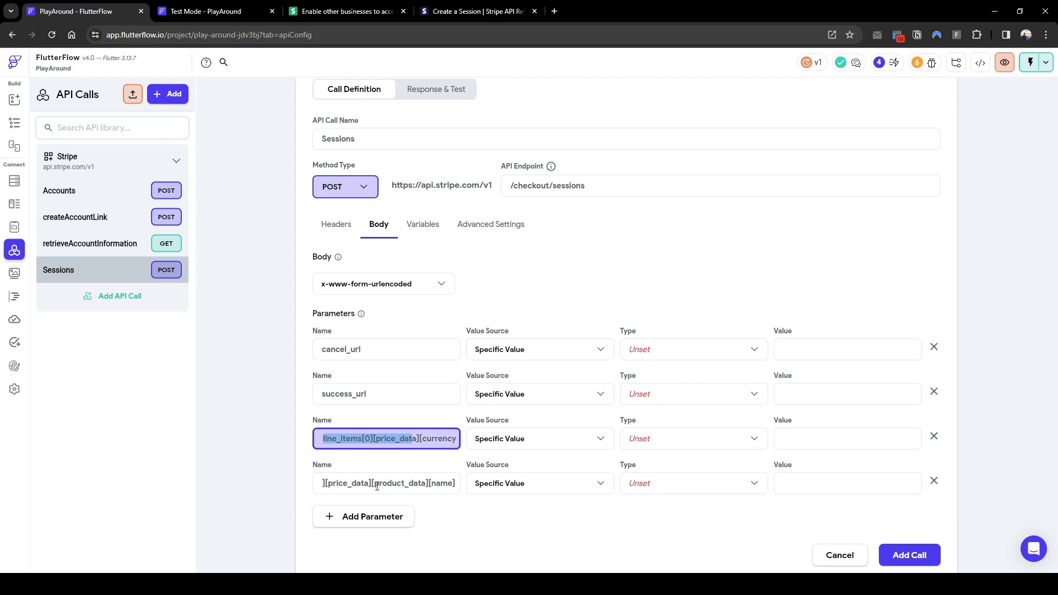
pyautogui.click(386, 523)
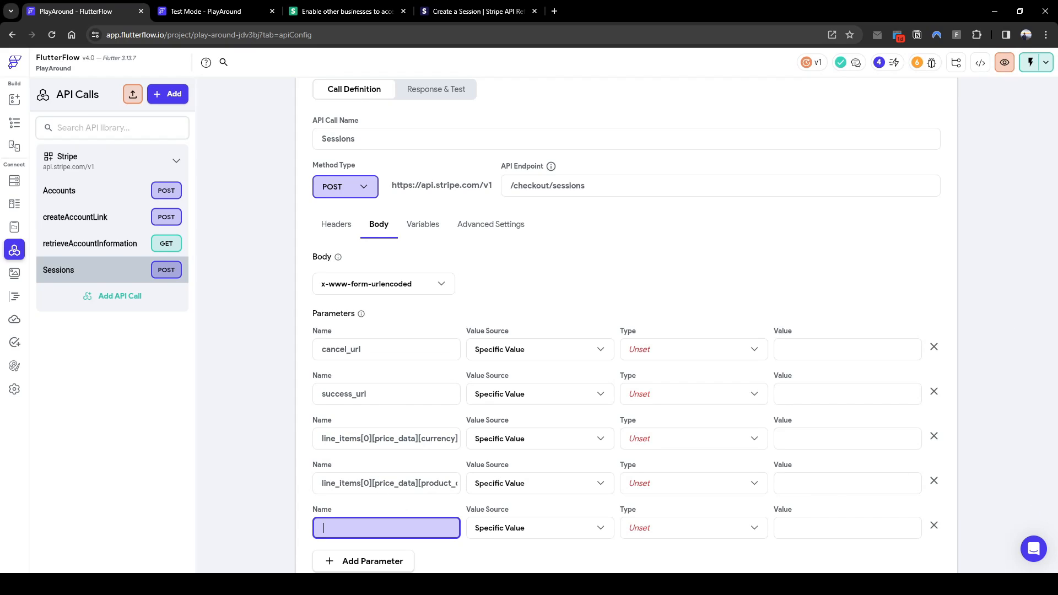
pyautogui.moveTo(410, 440); pyautogui.dragTo(515, 445)
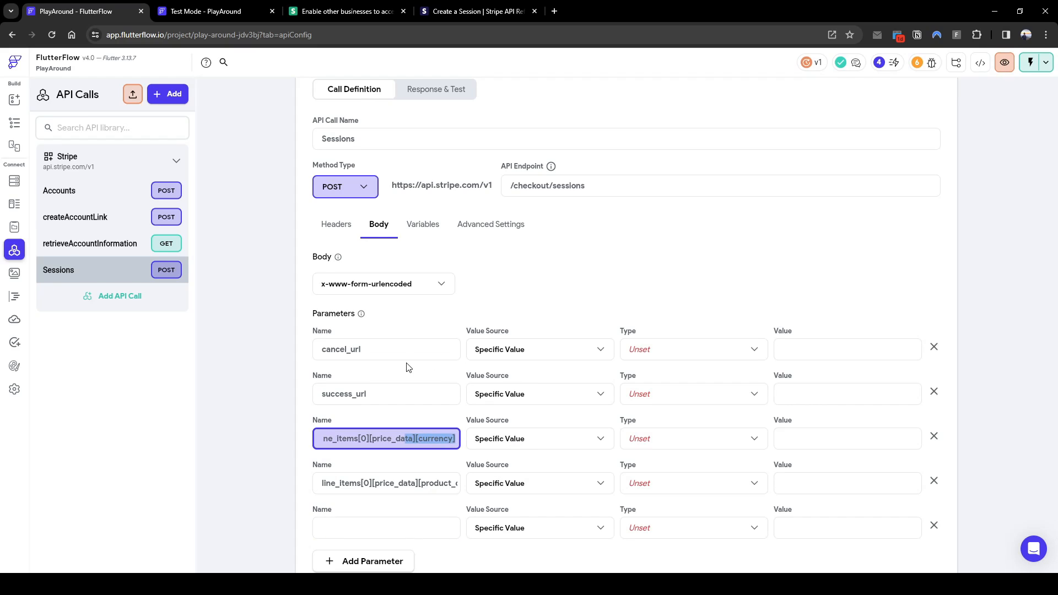
pyautogui.moveTo(427, 478); pyautogui.dragTo(473, 486)
pyautogui.click(412, 539)
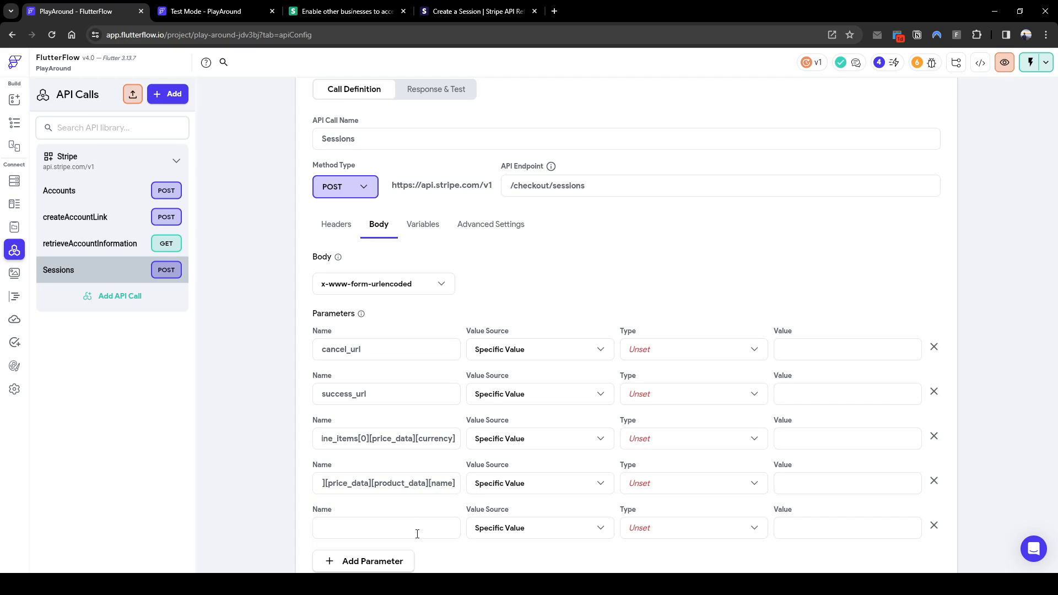
pyautogui.click(425, 527)
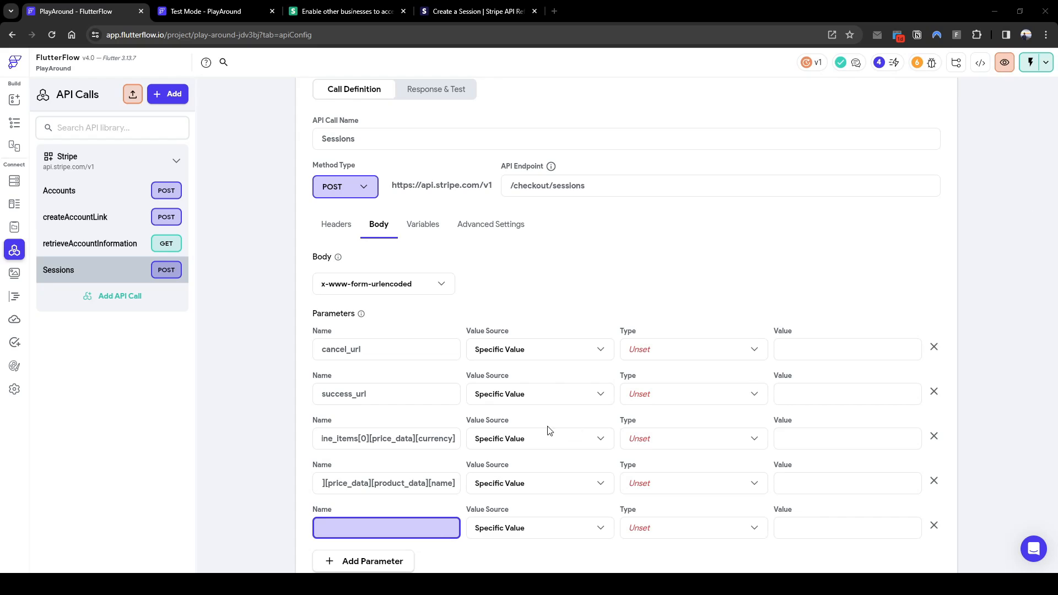
pyautogui.click(361, 541)
pyautogui.click(404, 534)
pyautogui.write('line_items[0][price_data][unit_amount]')
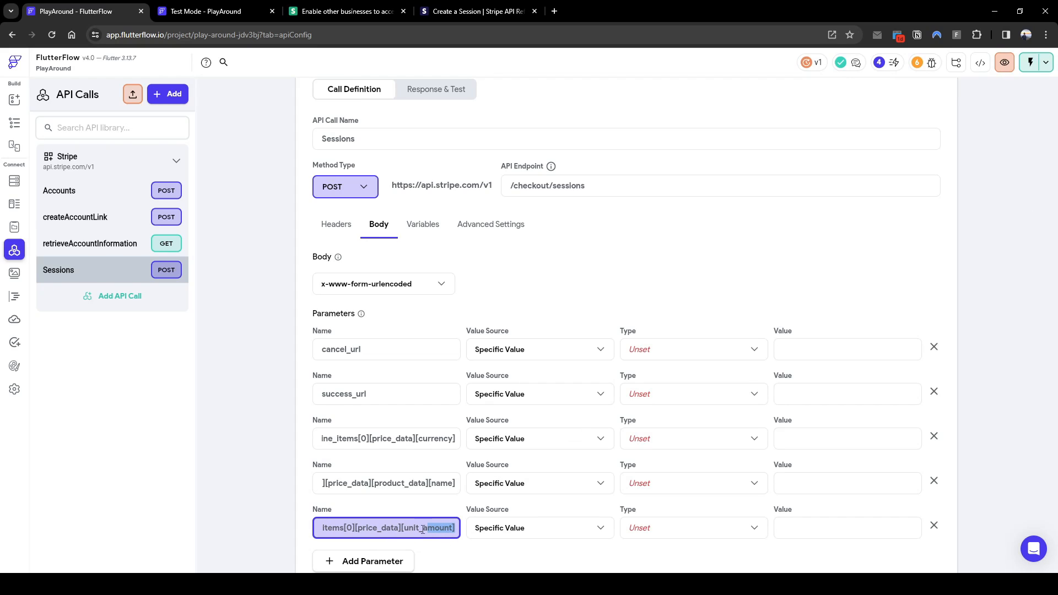
pyautogui.scroll(-1, 434, 537)
pyautogui.scroll(-1, 433, 537)
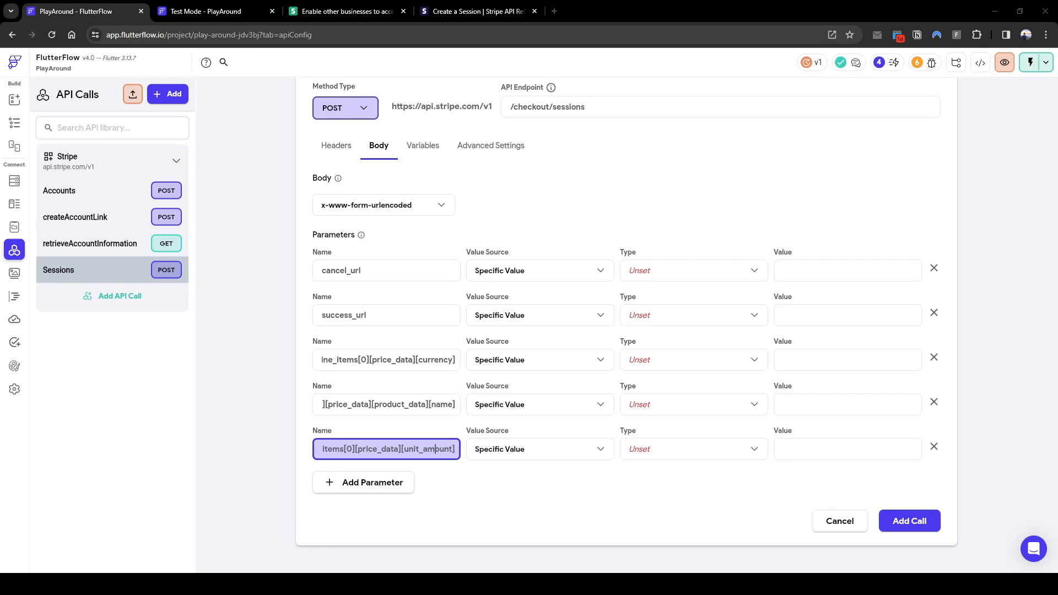
# Add line_items[0][quantity] and mode body parameters
pyautogui.click(412, 477)
pyautogui.click(389, 494)
pyautogui.write('line_items[0][quantity]')
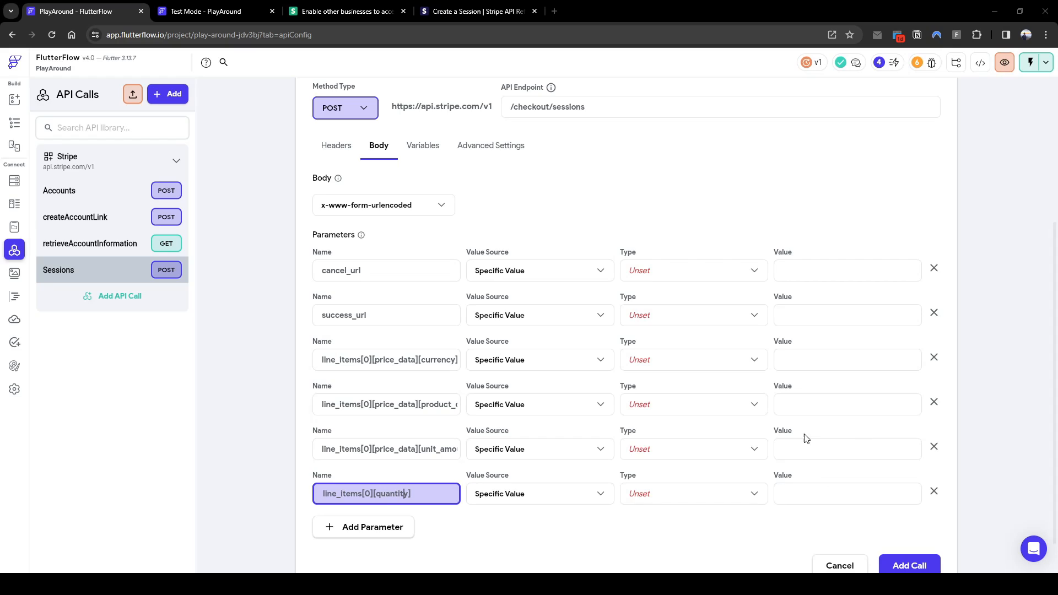
pyautogui.click(369, 531)
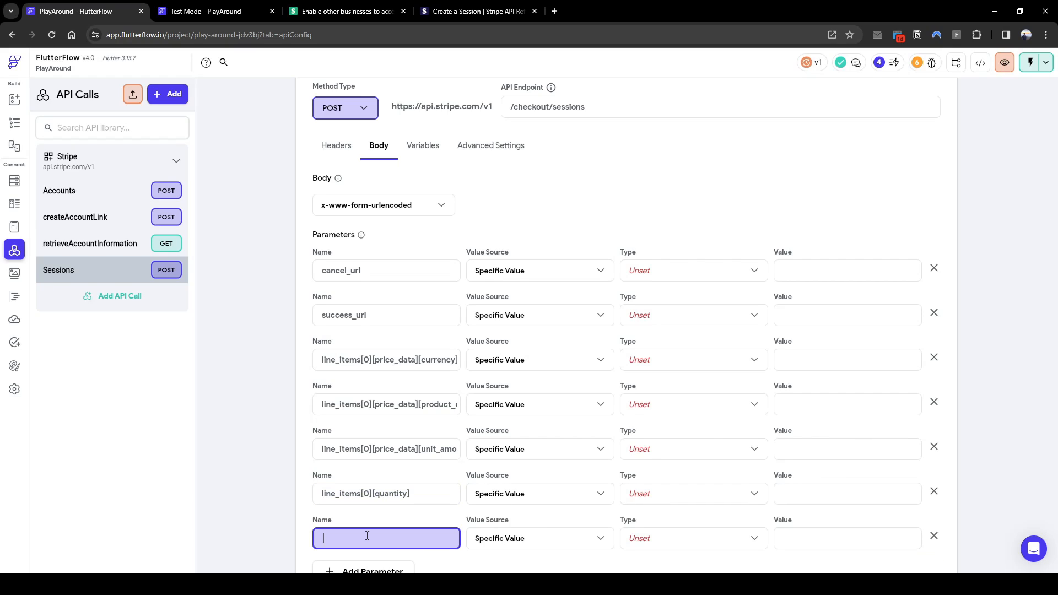
pyautogui.write('mode')
# Set all seven body parameters' value source to From Variable and show the Variables tab
pyautogui.click(549, 271)
pyautogui.click(547, 298)
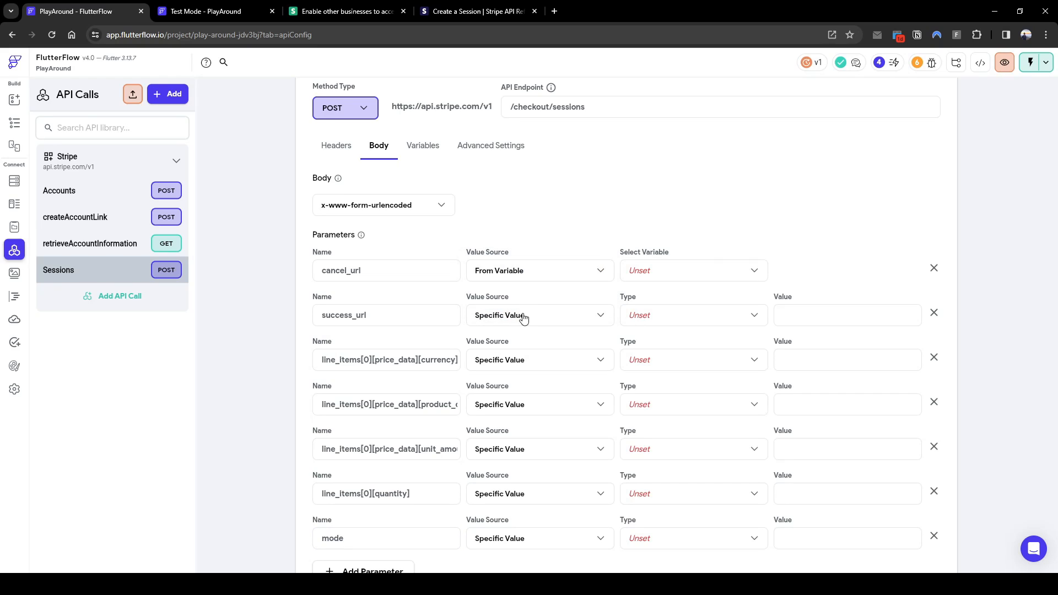
pyautogui.click(521, 314)
pyautogui.click(522, 341)
pyautogui.click(517, 361)
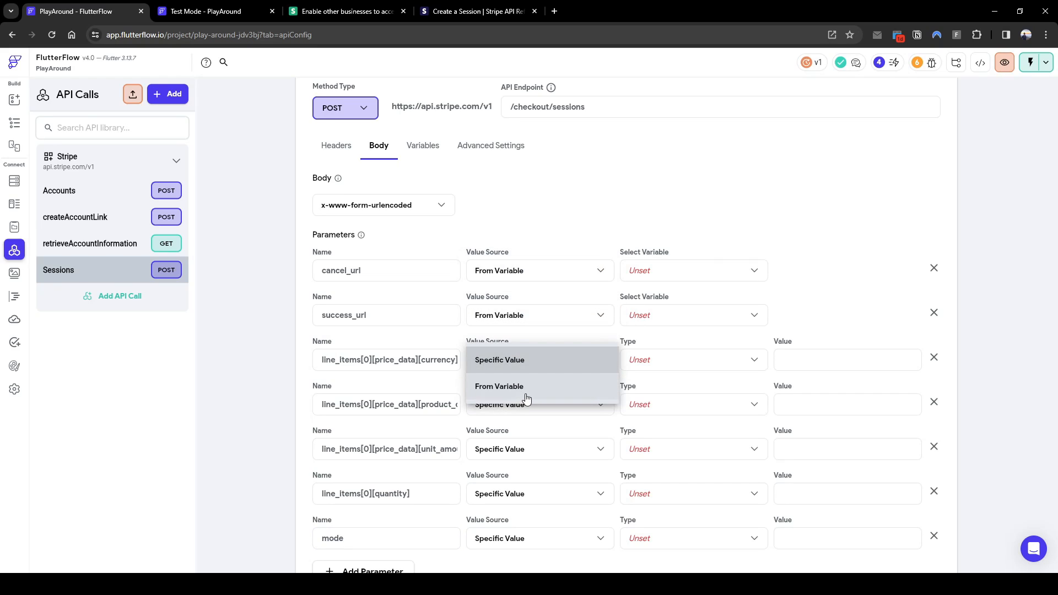
pyautogui.click(524, 386)
pyautogui.click(522, 435)
pyautogui.click(520, 451)
pyautogui.click(518, 477)
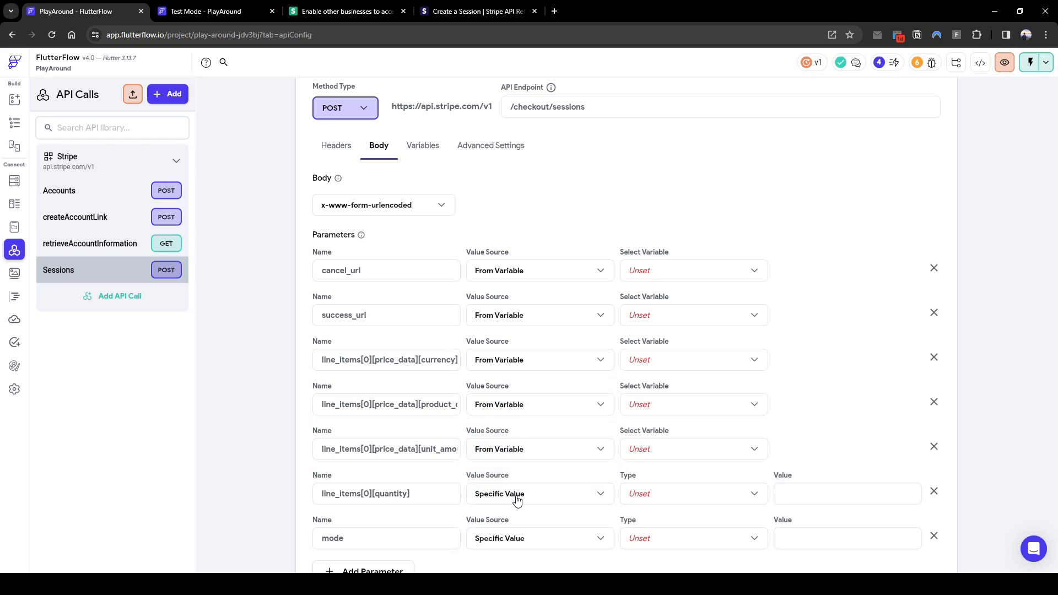
pyautogui.click(518, 495)
pyautogui.click(518, 528)
pyautogui.click(515, 544)
pyautogui.click(517, 548)
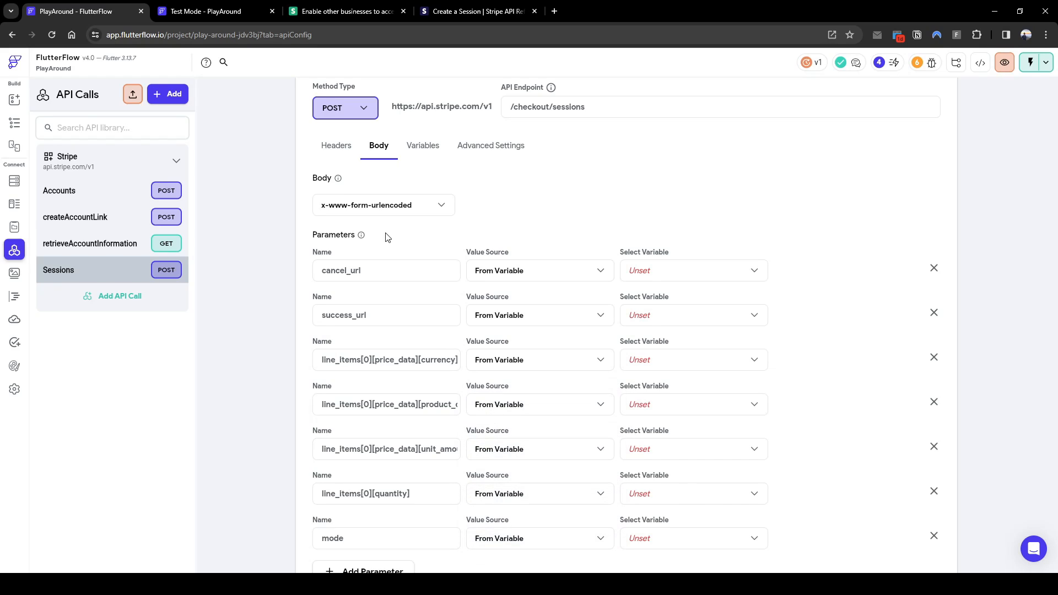
pyautogui.click(430, 144)
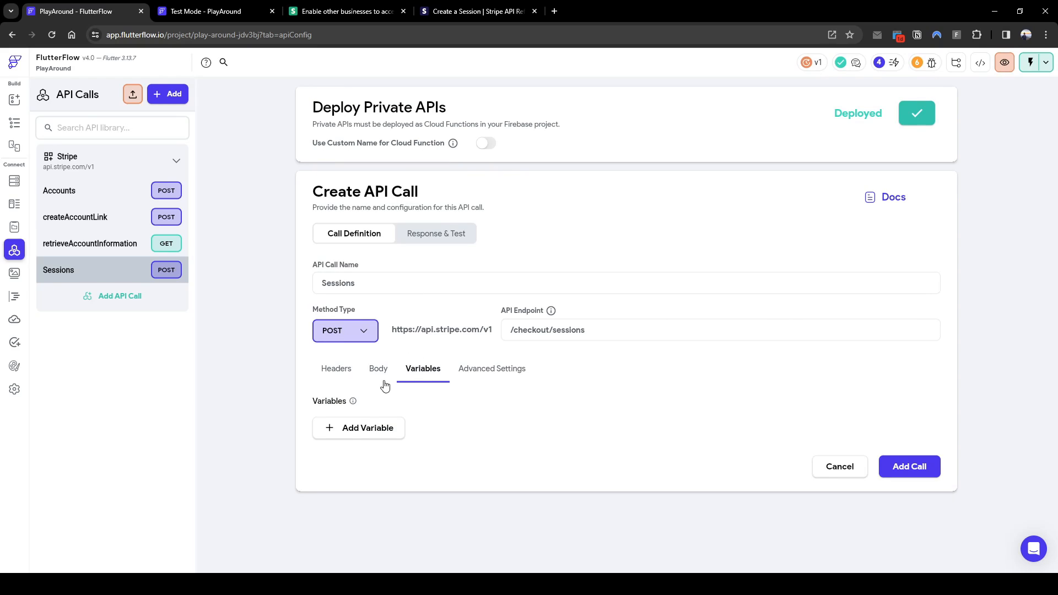
# Add call variables named connectedAcct, cancelurl and successurl
pyautogui.click(346, 435)
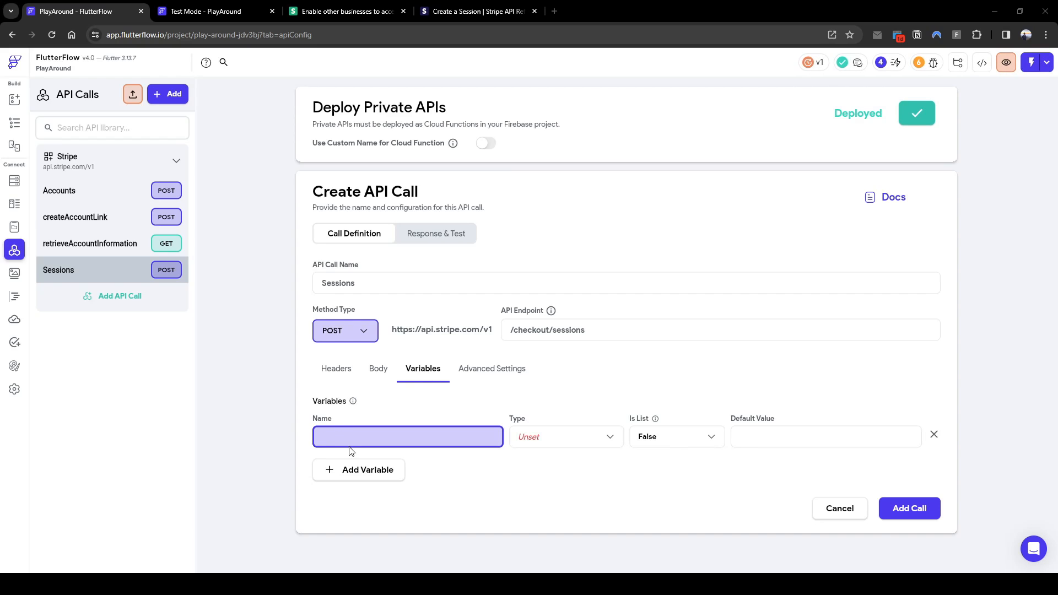
pyautogui.write('connectedAcct')
pyautogui.click(354, 474)
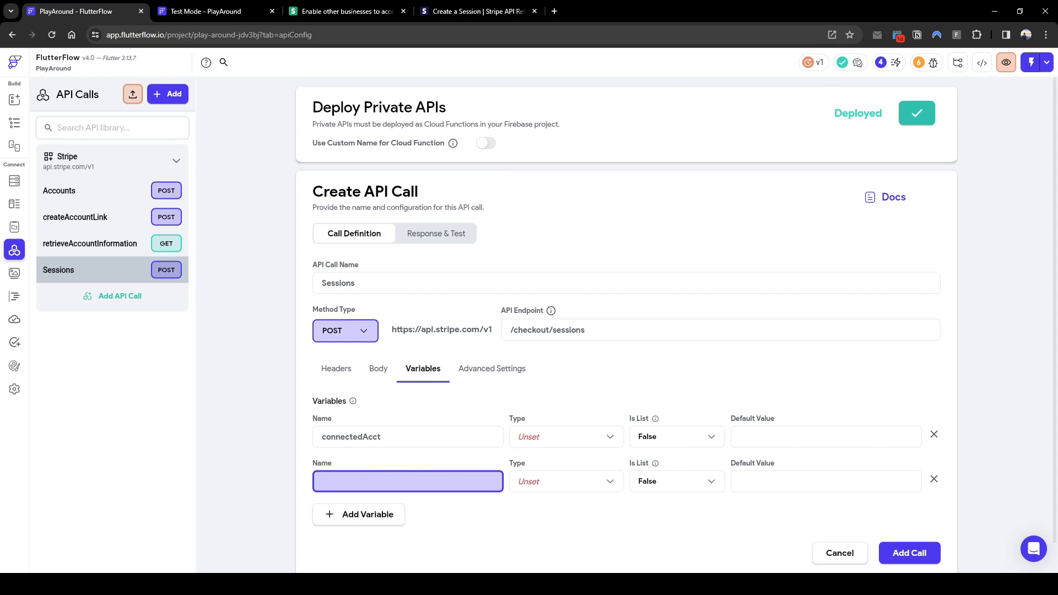
pyautogui.click(461, 499)
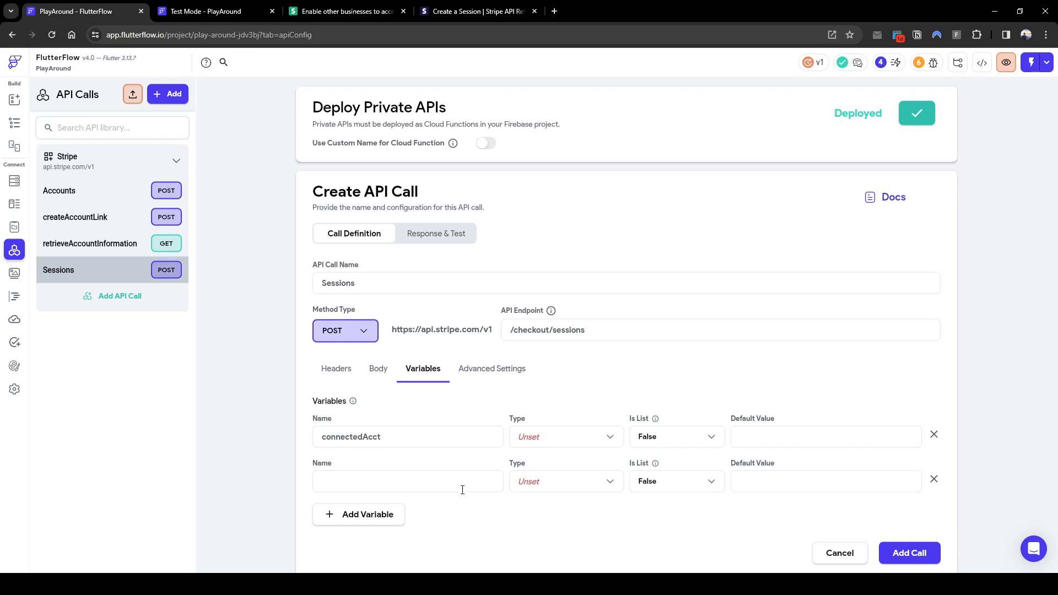
pyautogui.click(481, 481)
pyautogui.write('cancelurl')
pyautogui.click(388, 516)
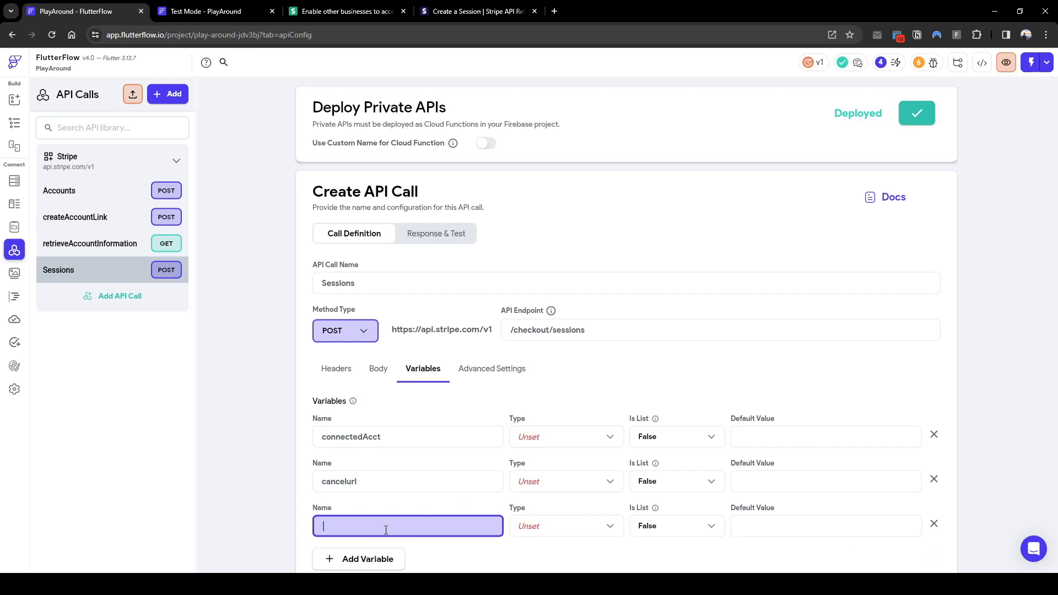
pyautogui.write('successurl')
pyautogui.scroll(-2, 390, 535)
# Add four more variables: currency, productname, unitAmount and quantity
pyautogui.click(389, 481)
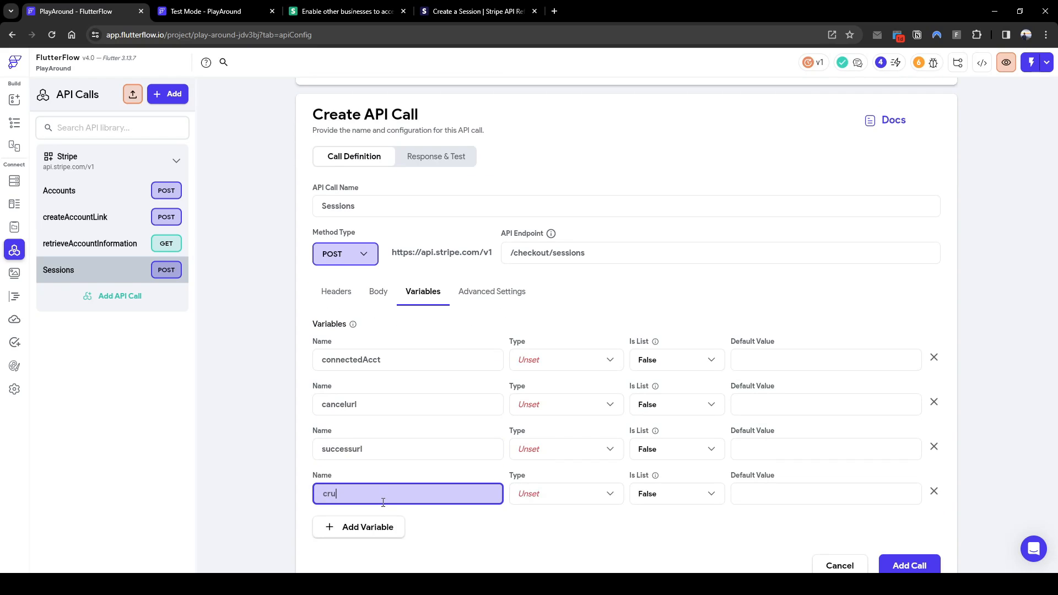
pyautogui.write('currency')
pyautogui.click(366, 531)
pyautogui.write('pro')
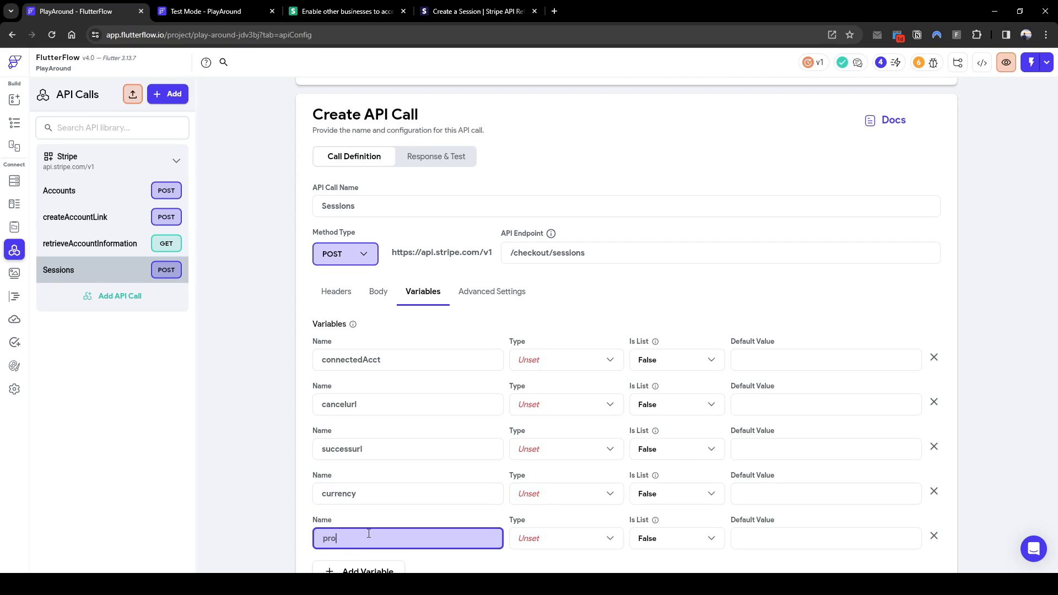
pyautogui.write('ductname')
pyautogui.scroll(-1, 366, 534)
pyautogui.click(369, 515)
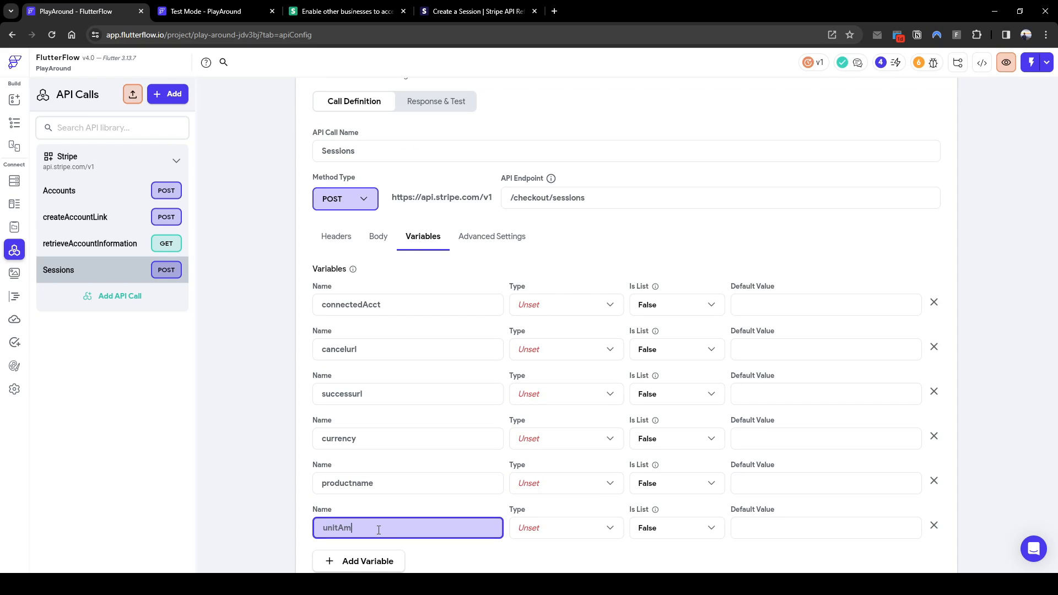
pyautogui.write('unitAmount')
pyautogui.click(348, 561)
pyautogui.write('quantity')
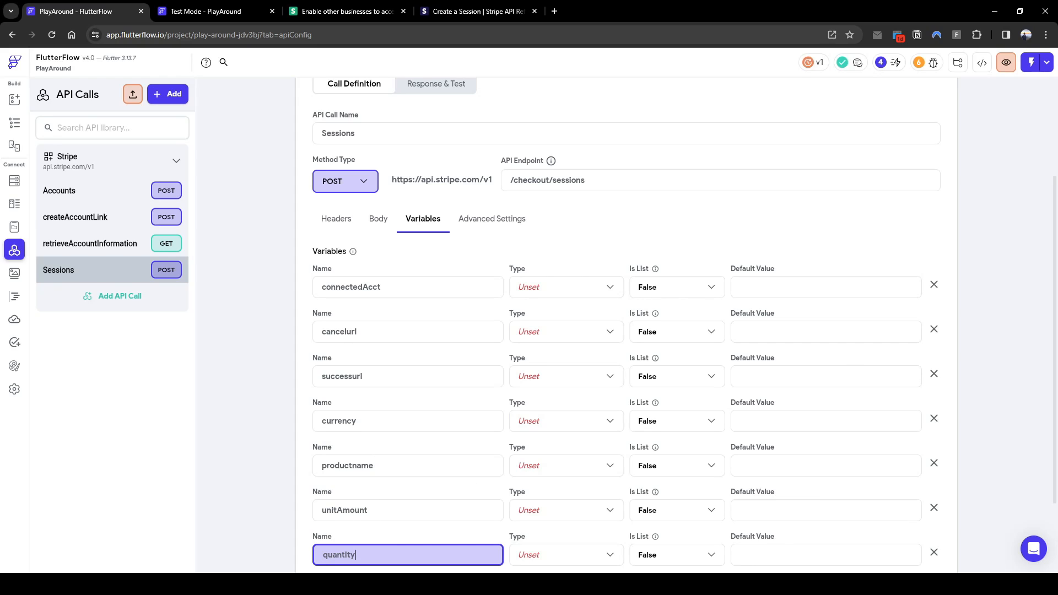
pyautogui.scroll(-2, 425, 486)
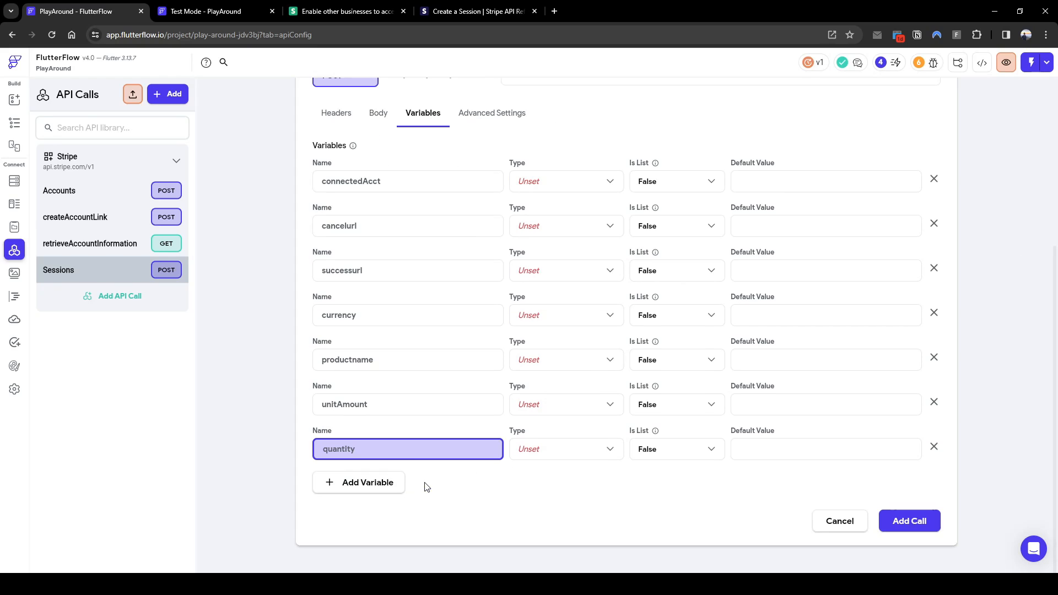
pyautogui.click(417, 410)
pyautogui.click(390, 362)
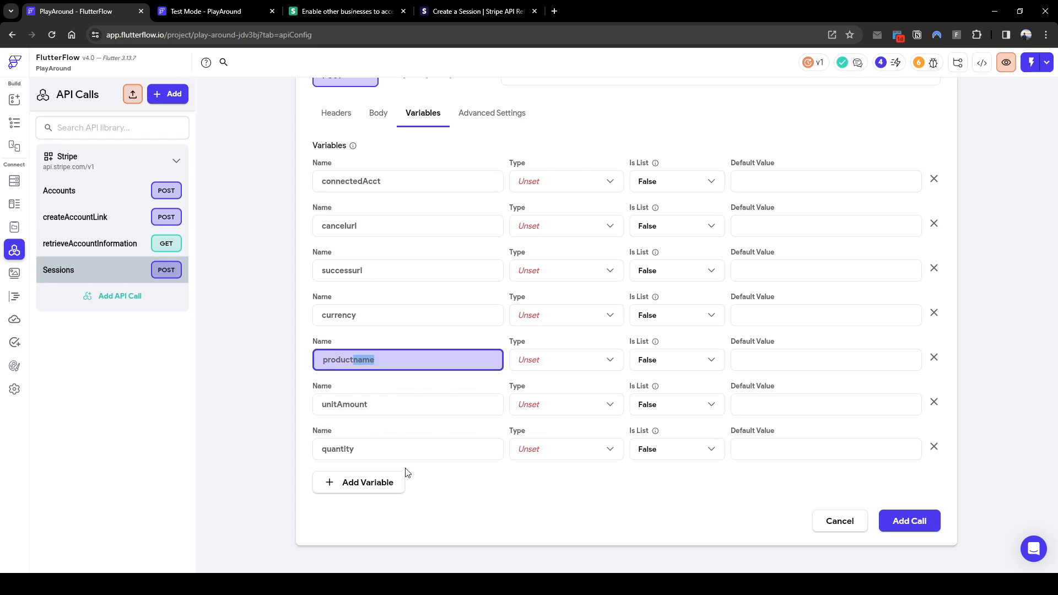
pyautogui.click(414, 455)
pyautogui.scroll(1, 420, 467)
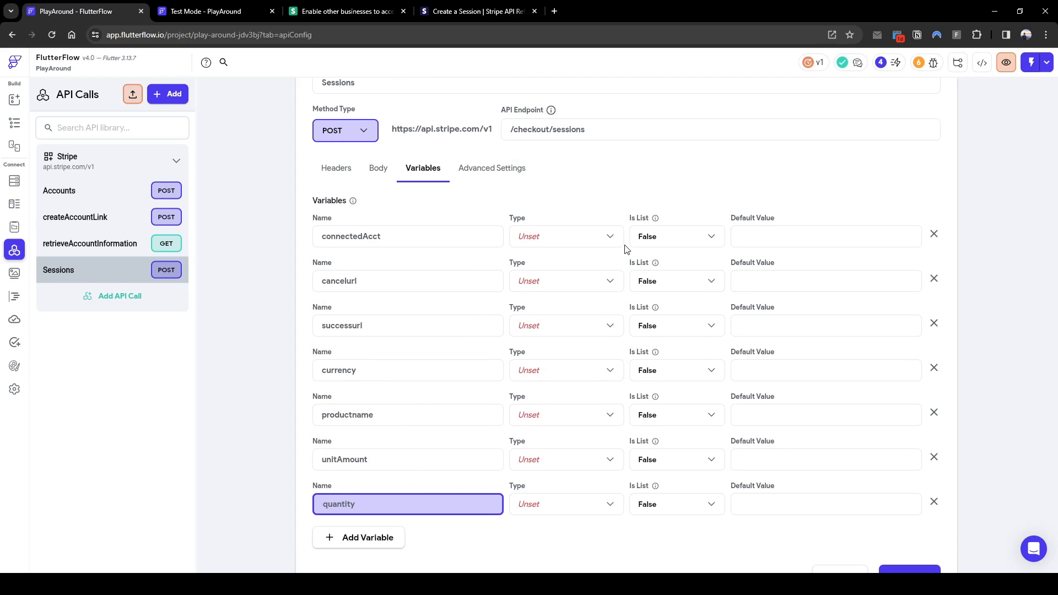
# Set connectedAcct, cancelurl, successurl, currency and productname to type String
pyautogui.click(556, 237)
pyautogui.click(554, 247)
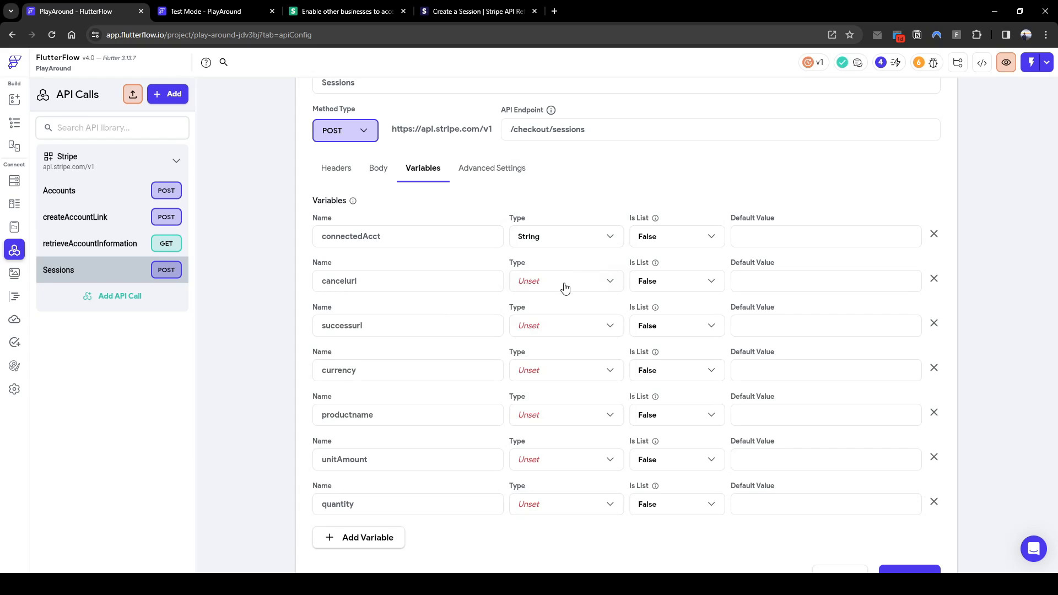
pyautogui.click(563, 283)
pyautogui.click(564, 288)
pyautogui.click(557, 328)
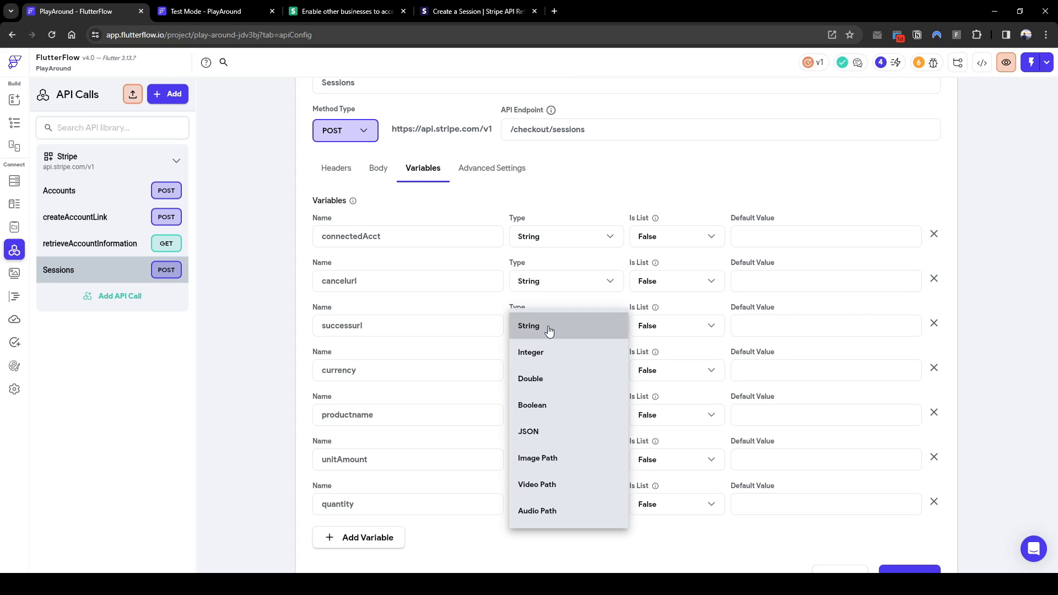
pyautogui.click(548, 331)
pyautogui.click(548, 373)
pyautogui.click(553, 333)
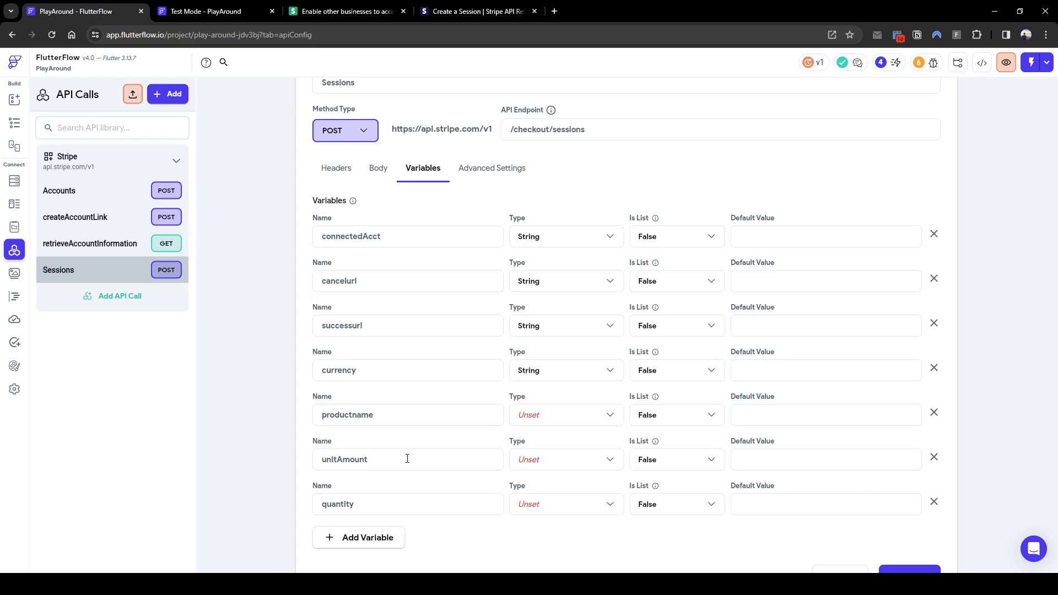
pyautogui.click(563, 420)
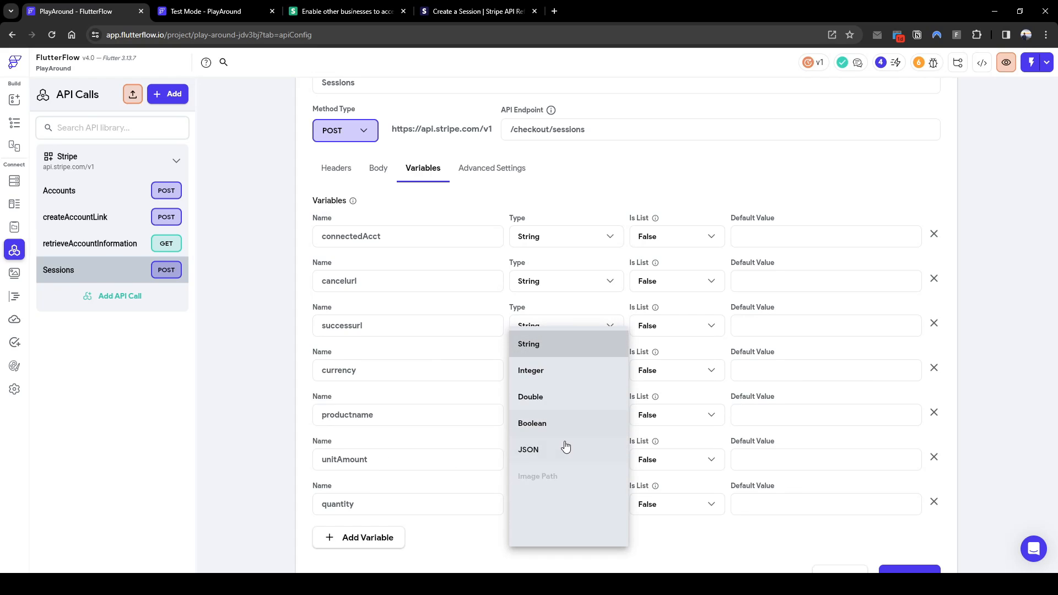
pyautogui.click(557, 348)
# Make unitAmount and quantity Integer variables
pyautogui.click(569, 463)
pyautogui.click(568, 347)
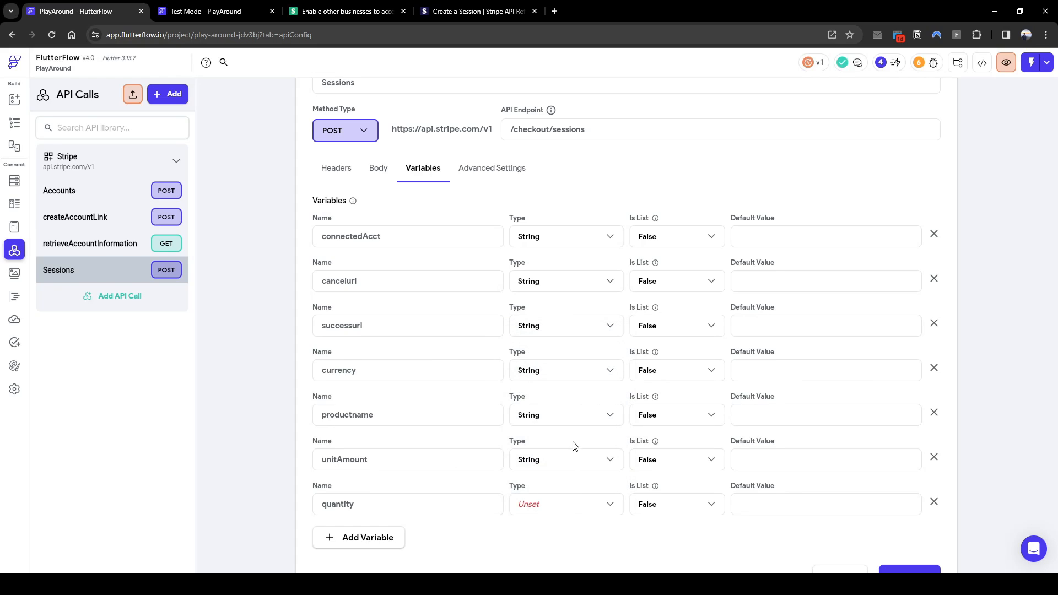
pyautogui.scroll(-1, 573, 451)
pyautogui.click(576, 450)
pyautogui.click(579, 345)
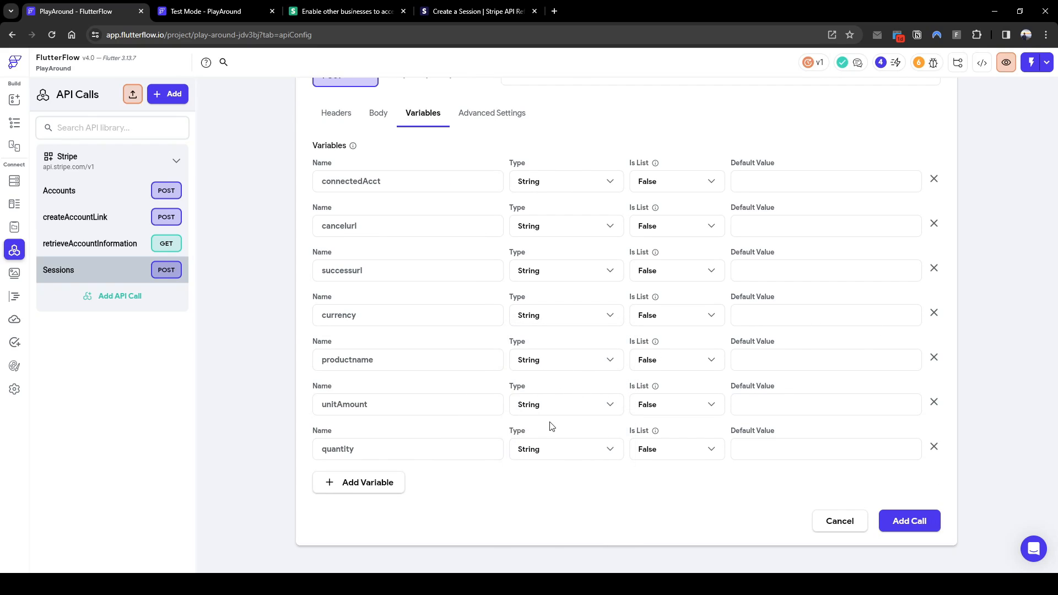
pyautogui.click(537, 410)
pyautogui.click(551, 370)
pyautogui.click(547, 449)
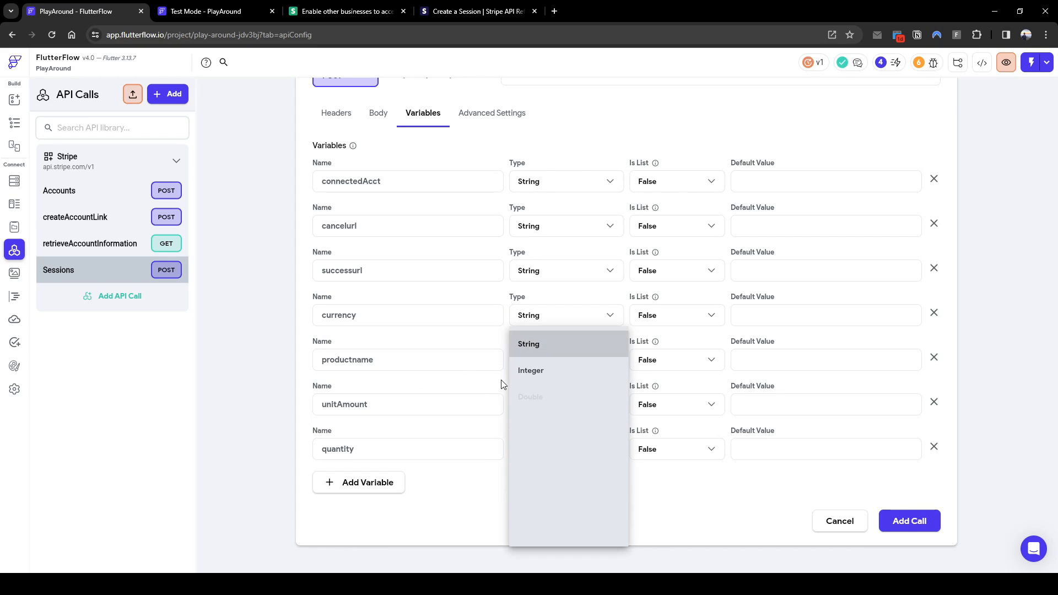
pyautogui.click(572, 379)
pyautogui.scroll(1, 577, 362)
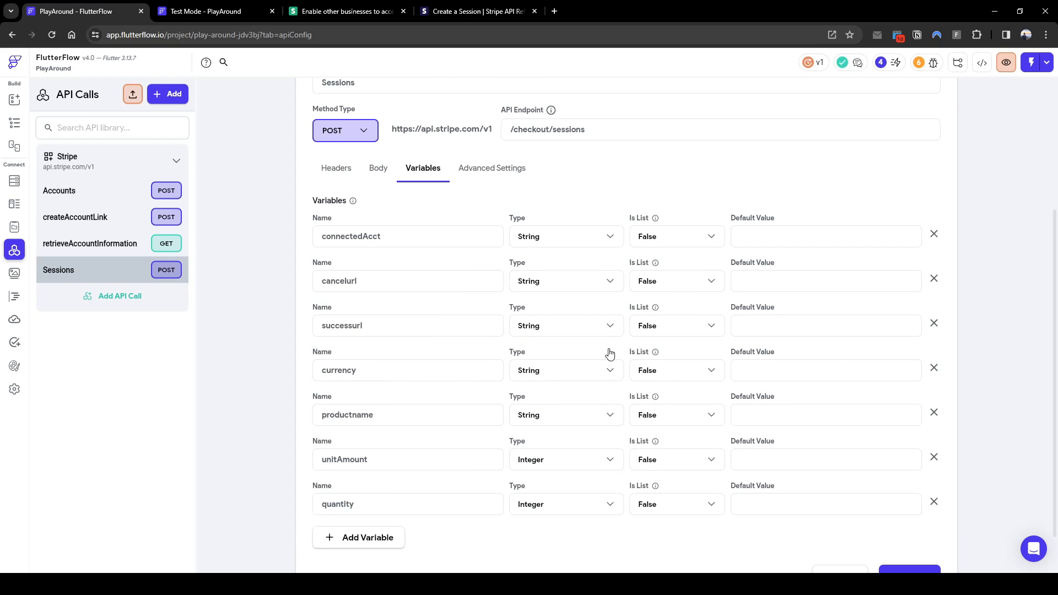
pyautogui.click(376, 172)
# Bind cancel_url to cancelurl and success_url to successurl
pyautogui.click(644, 300)
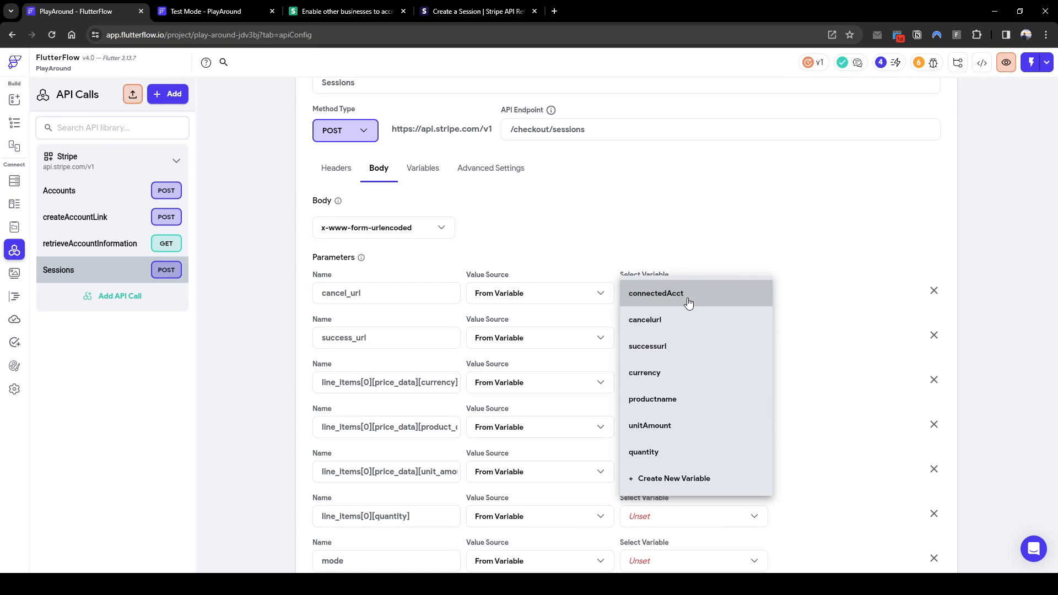
pyautogui.click(687, 298)
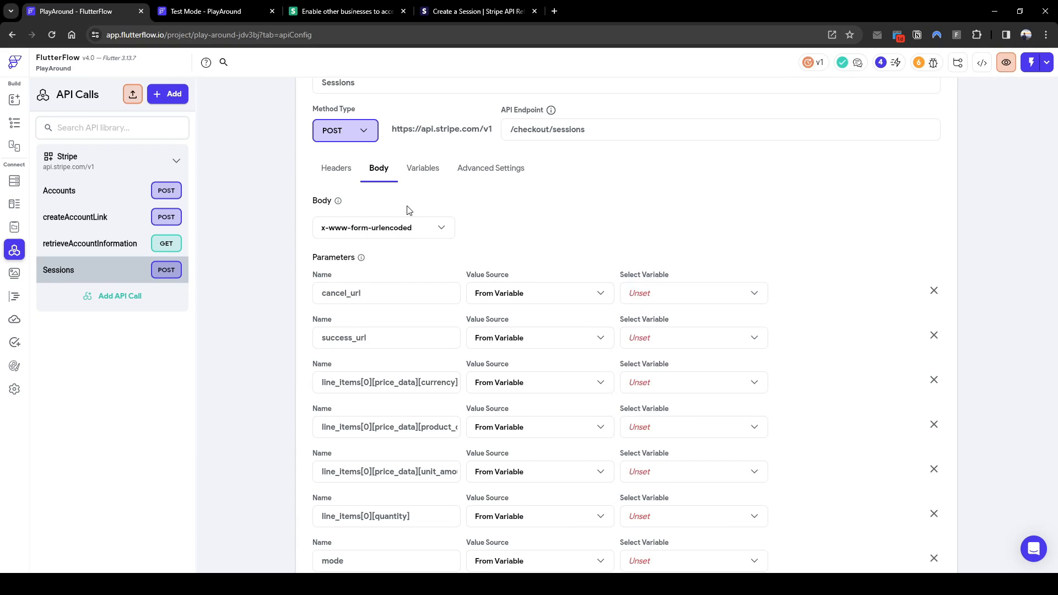
pyautogui.click(333, 169)
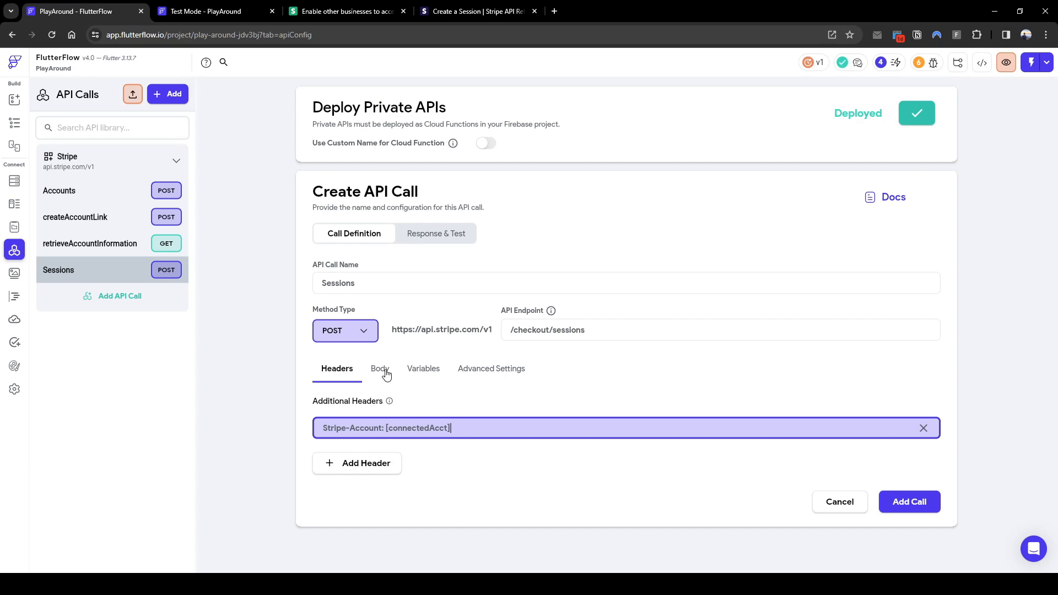
pyautogui.click(385, 370)
pyautogui.scroll(-2, 500, 408)
pyautogui.click(695, 378)
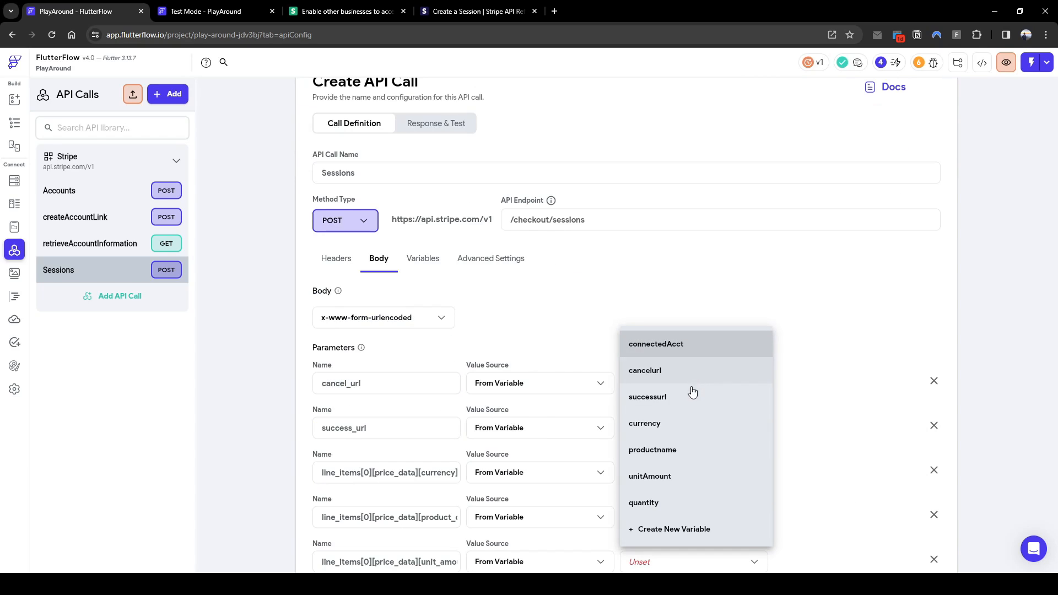
pyautogui.click(683, 370)
pyautogui.scroll(-2, 686, 380)
pyautogui.click(643, 323)
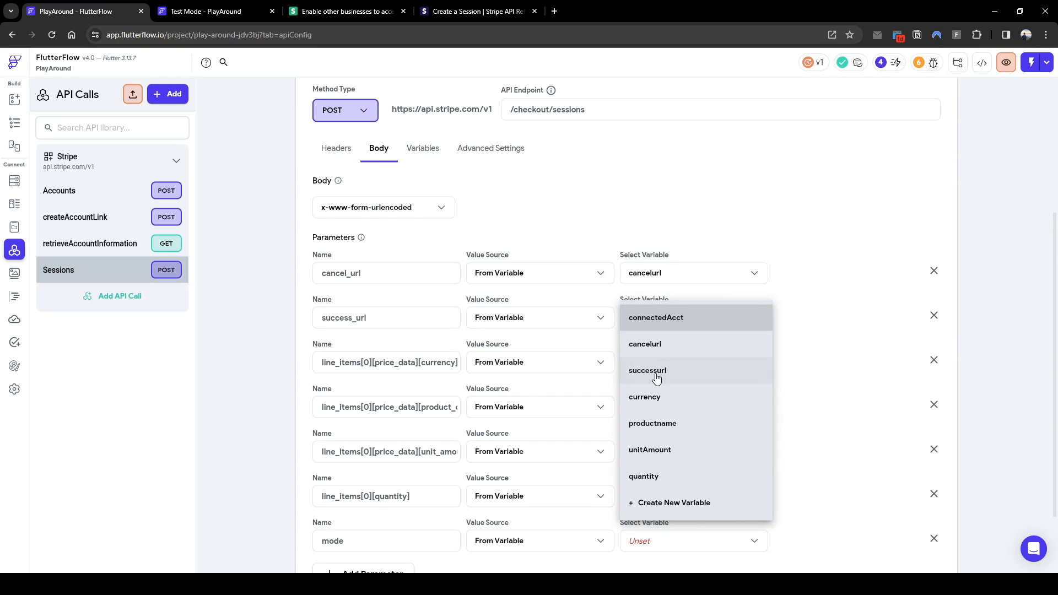
pyautogui.click(650, 370)
pyautogui.scroll(-1, 650, 352)
# Bind the currency, product name, unit amount and quantity parameters to their matching variables
pyautogui.click(639, 307)
pyautogui.click(653, 331)
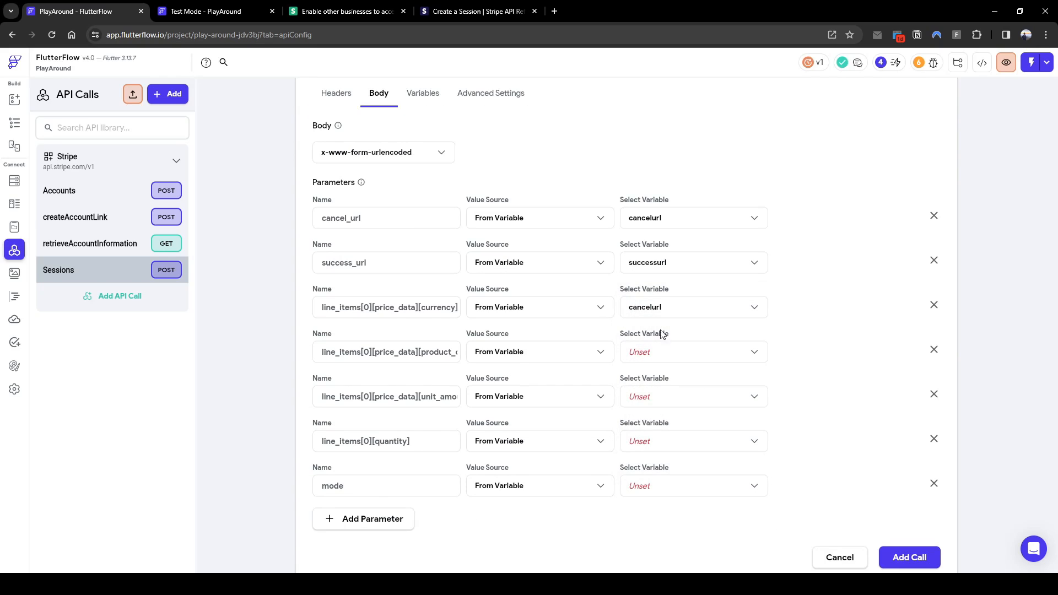
pyautogui.click(673, 304)
pyautogui.click(668, 359)
pyautogui.click(668, 359)
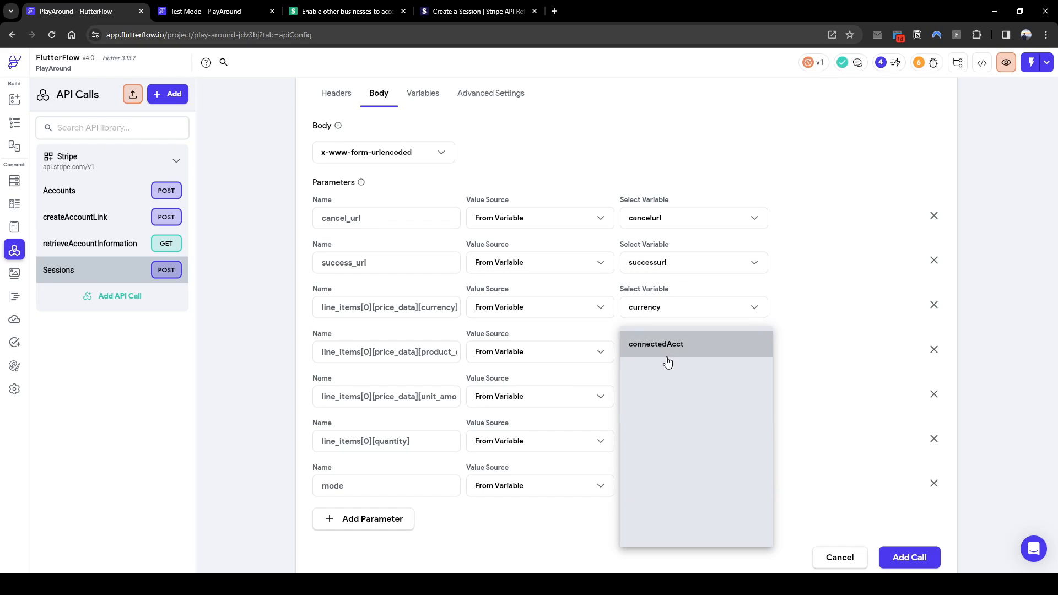
pyautogui.moveTo(439, 353); pyautogui.dragTo(732, 326)
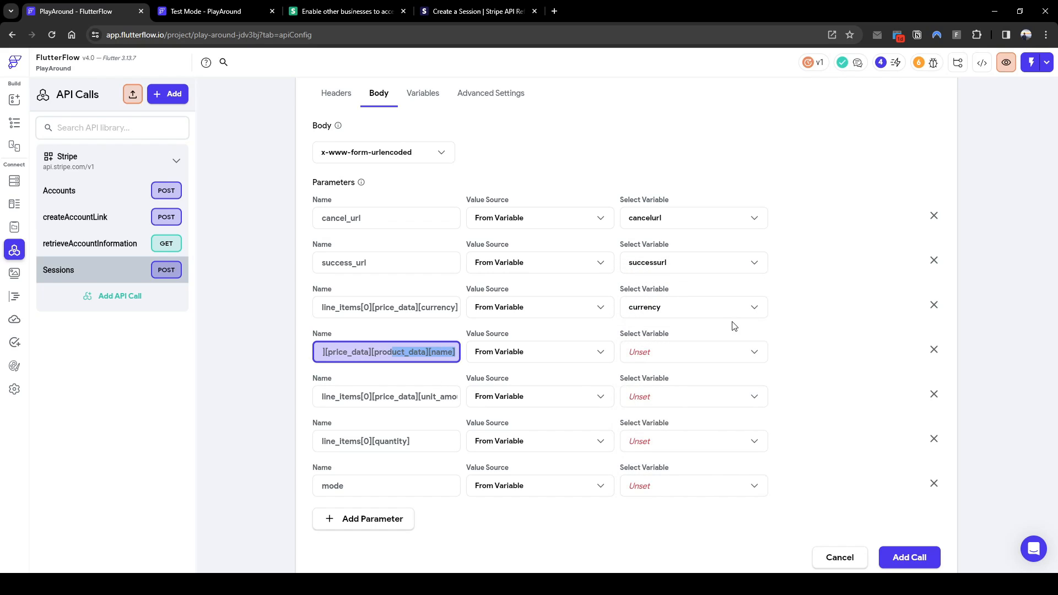
pyautogui.click(701, 356)
pyautogui.click(697, 449)
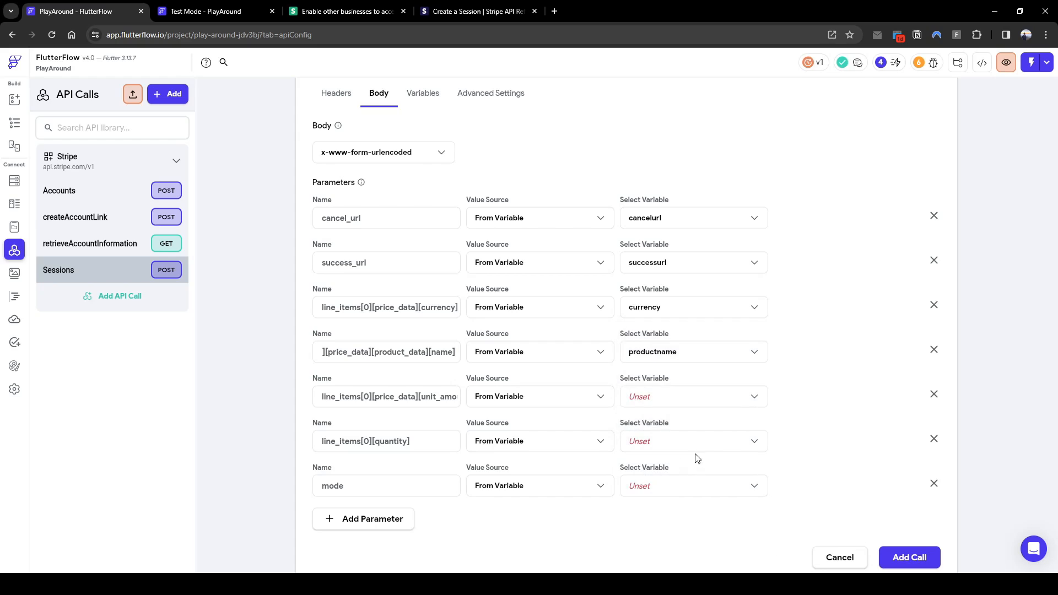
pyautogui.click(660, 396)
pyautogui.click(670, 475)
pyautogui.click(665, 447)
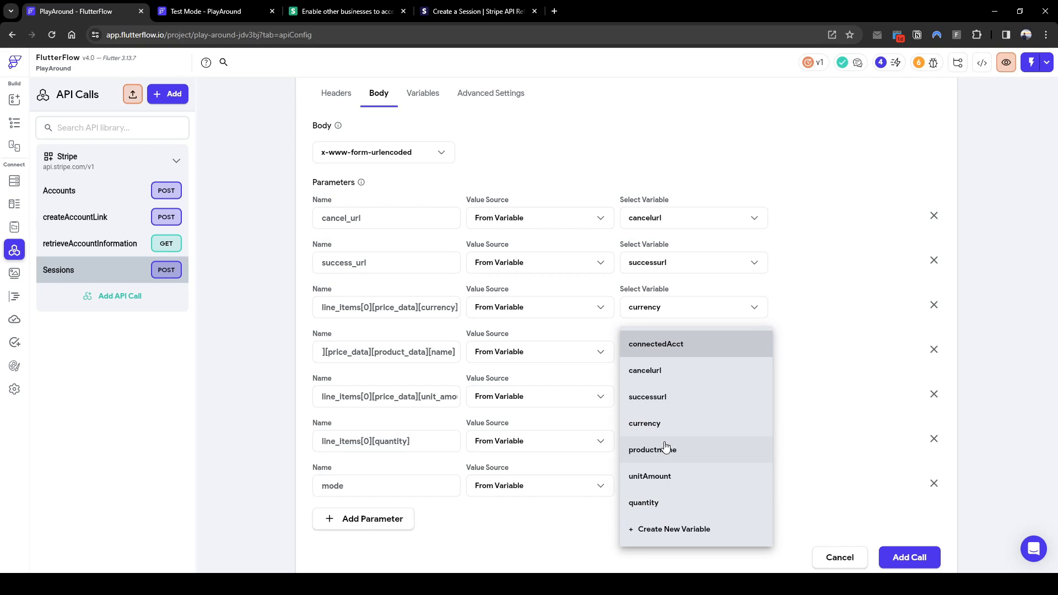
pyautogui.click(673, 500)
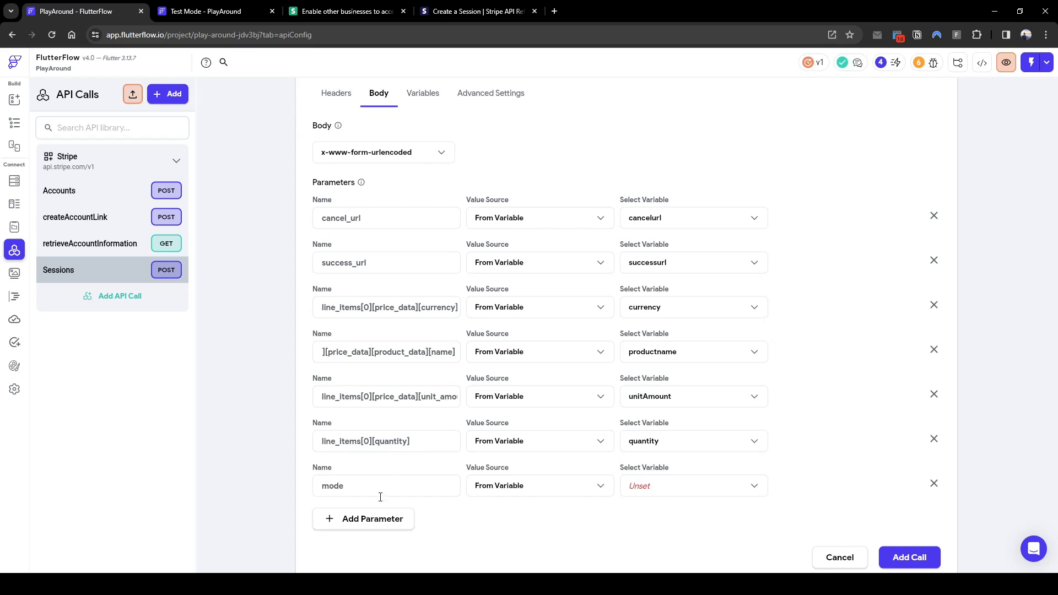
# Give mode a Specific Value of String type: payment
pyautogui.click(563, 494)
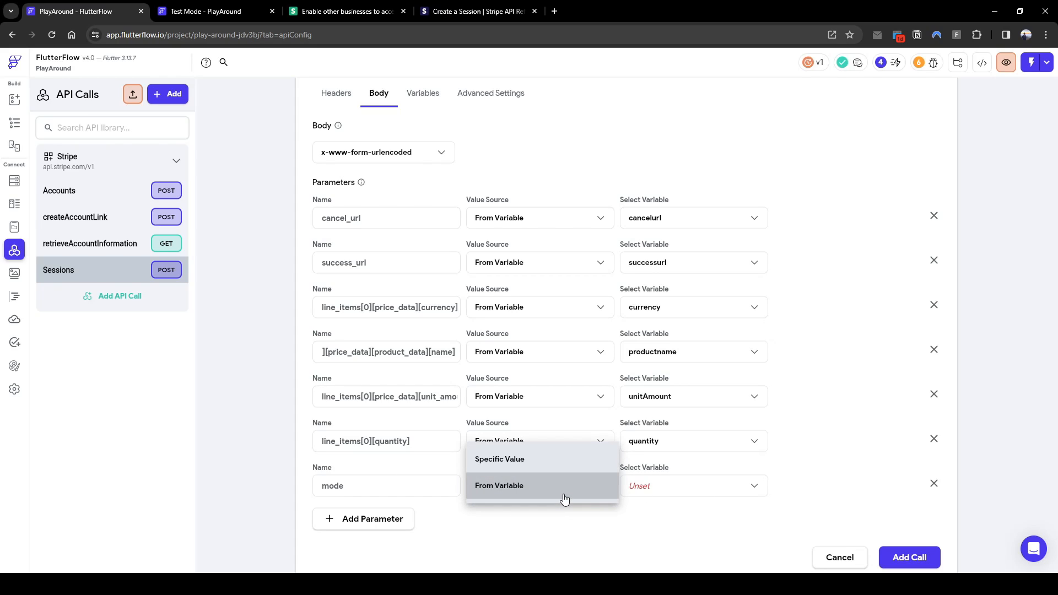
pyautogui.click(560, 461)
pyautogui.click(680, 488)
pyautogui.click(827, 489)
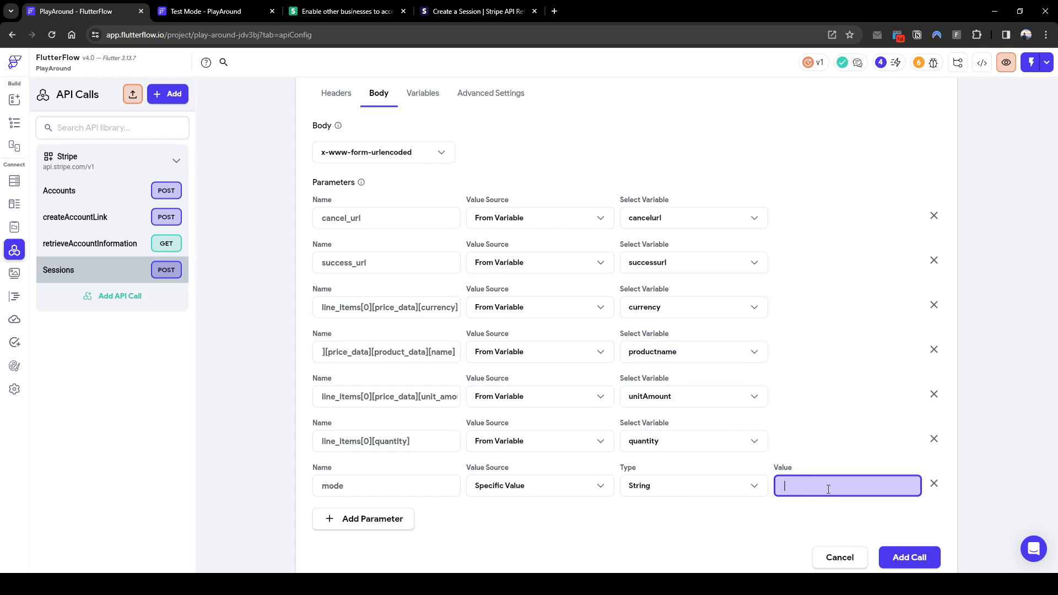
pyautogui.write('payment')
pyautogui.click(423, 95)
# Check Advanced Settings, then add the Sessions call and view its Response & Test preview
pyautogui.click(474, 119)
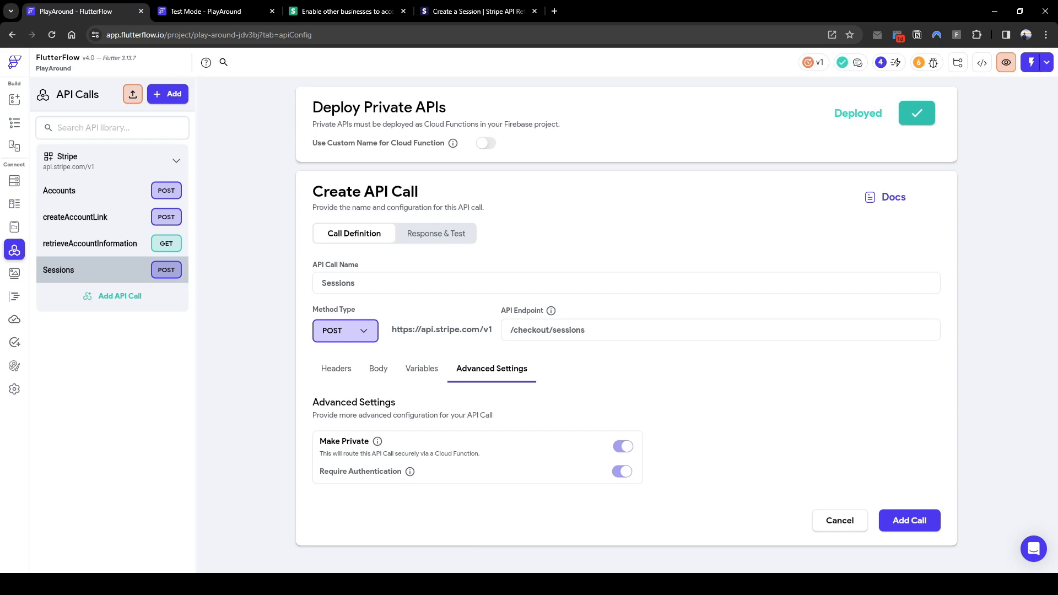
pyautogui.click(433, 234)
pyautogui.scroll(-6, 826, 451)
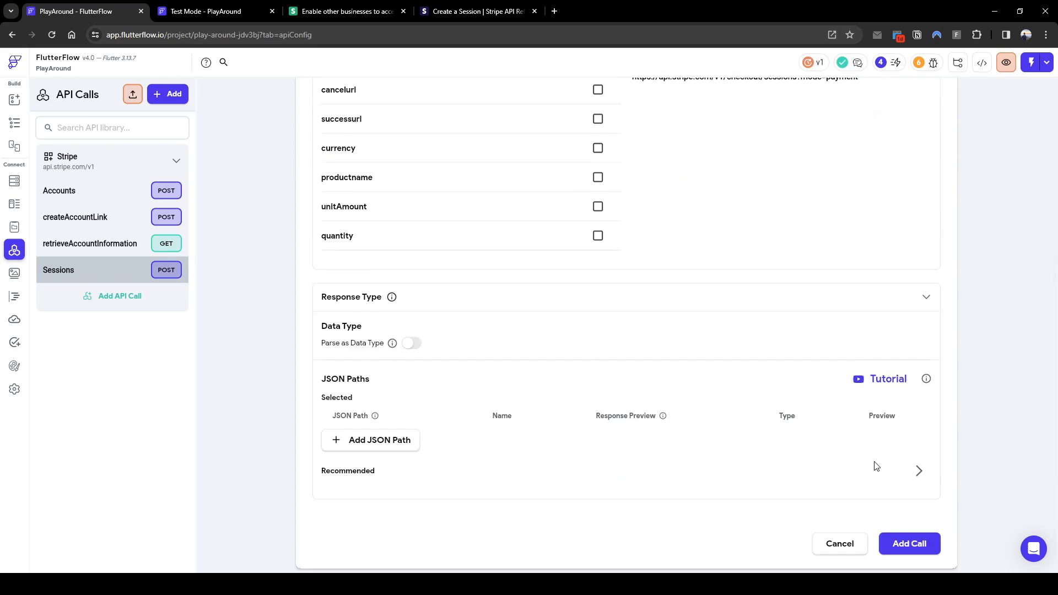
pyautogui.click(912, 521)
pyautogui.scroll(5, 664, 380)
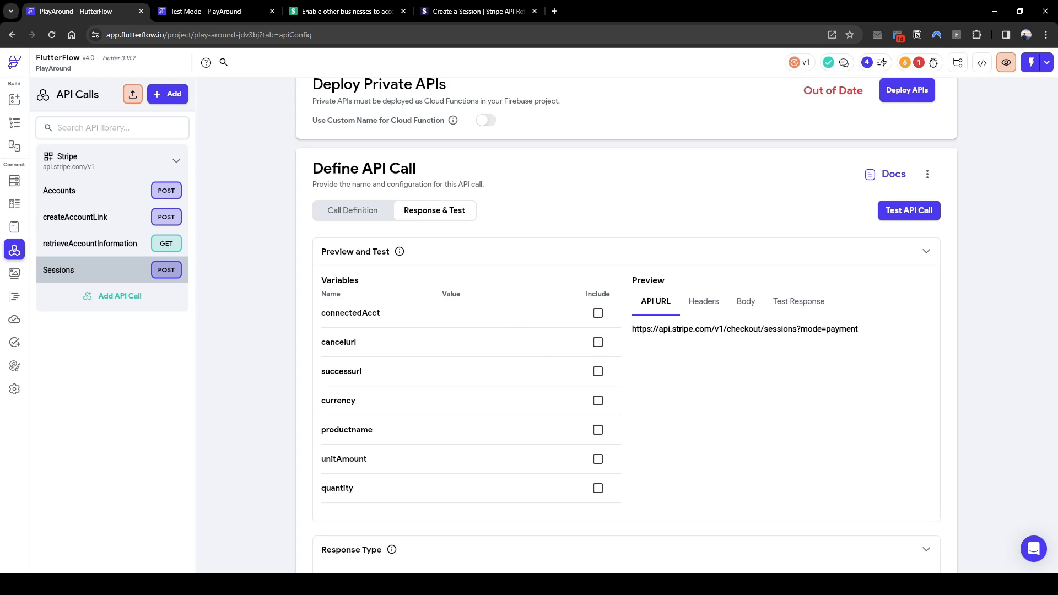
# Paste the connected account id and the test cancel and success URLs as test values
pyautogui.click(530, 318)
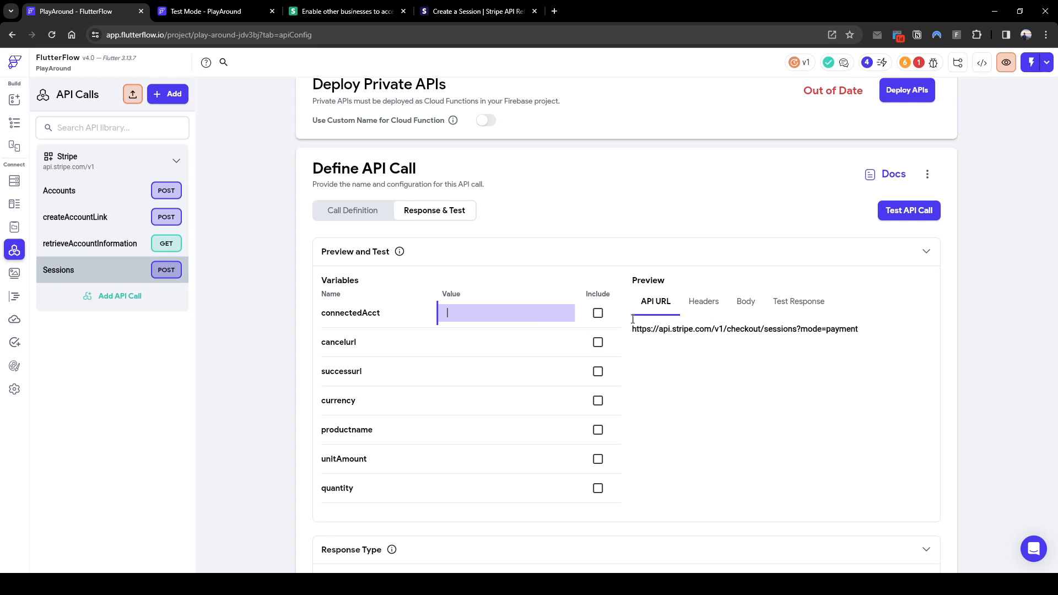
pyautogui.click(597, 313)
pyautogui.click(494, 355)
pyautogui.write('https://www.testurl.net.au/cancel')
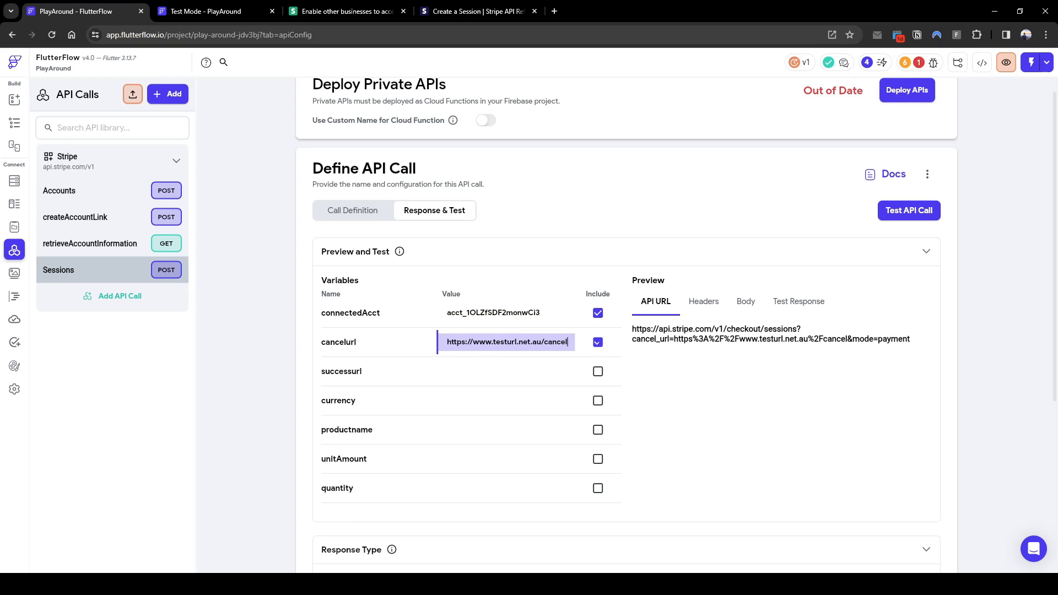
pyautogui.click(488, 379)
pyautogui.write('https://www.testurl.net.au/success')
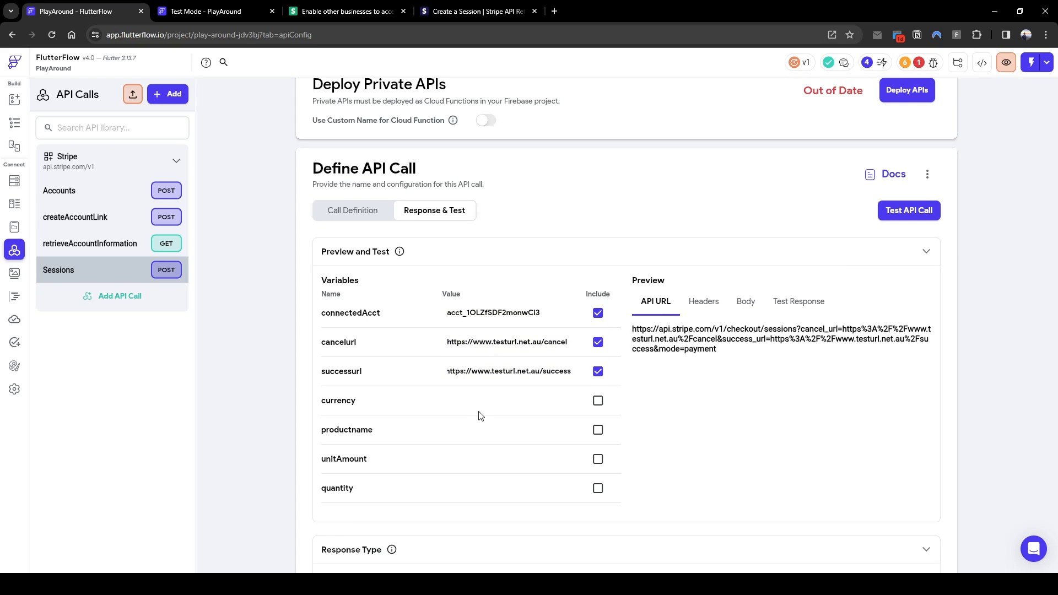
# Enter currency usd, productname tes, unitAmount 1000, quantity 1, and run the test call
pyautogui.click(487, 407)
pyautogui.write('usd')
pyautogui.click(472, 435)
pyautogui.write('tes')
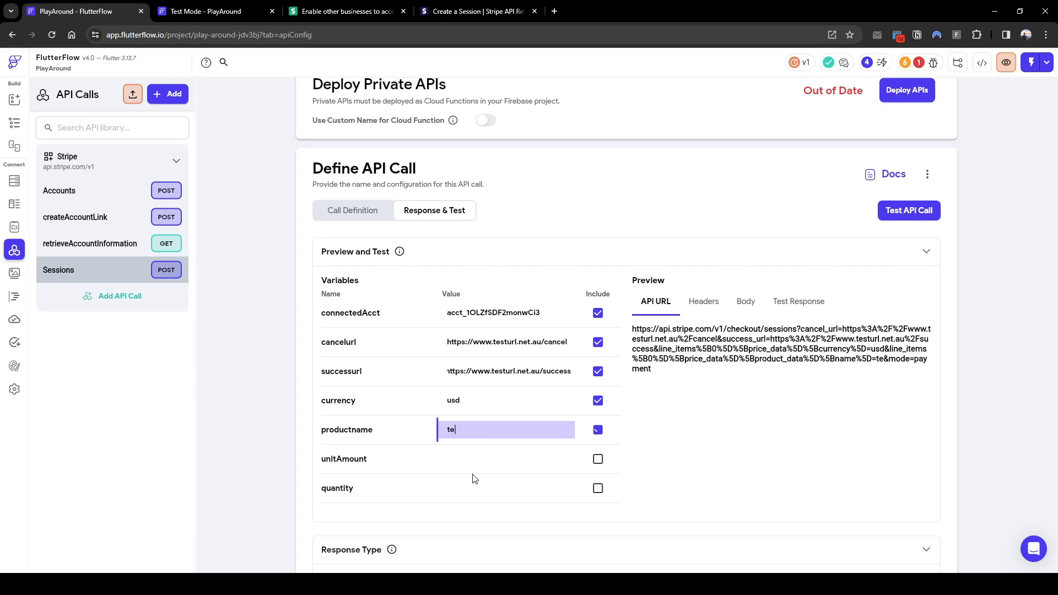
pyautogui.click(485, 462)
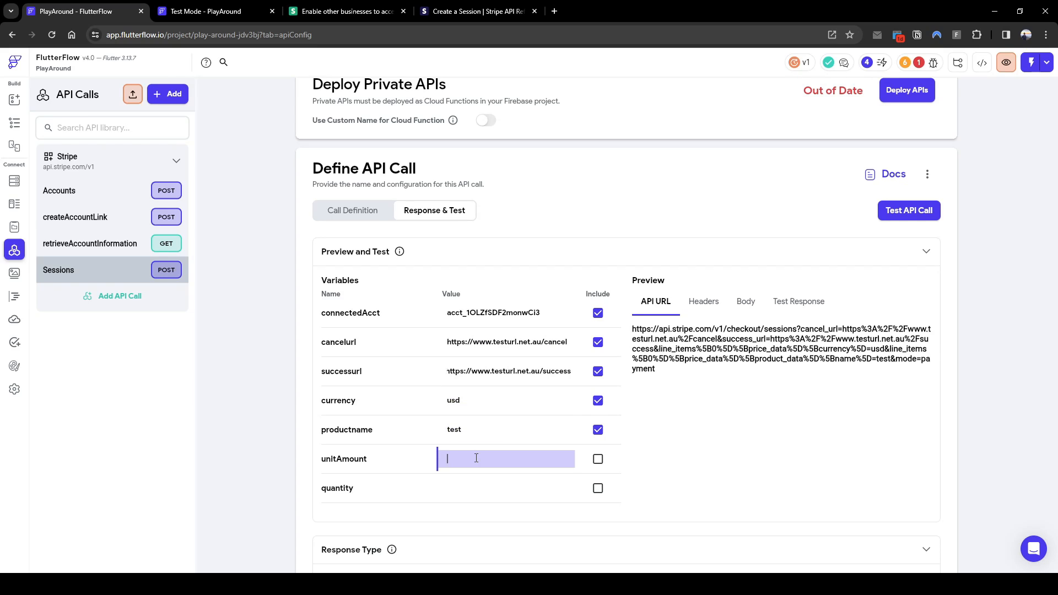
pyautogui.write('1000')
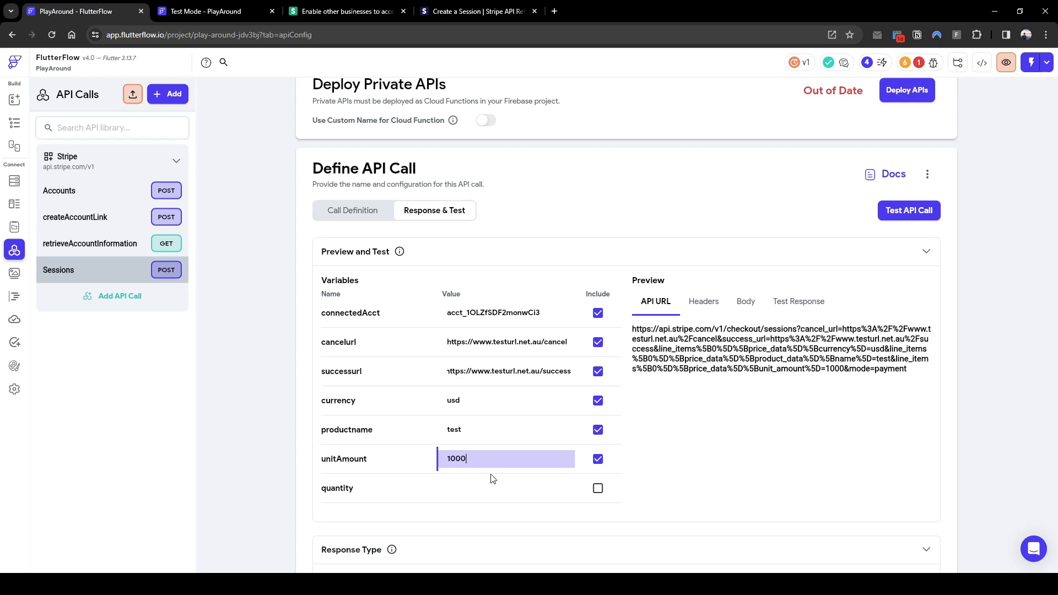
pyautogui.click(482, 489)
pyautogui.write('1')
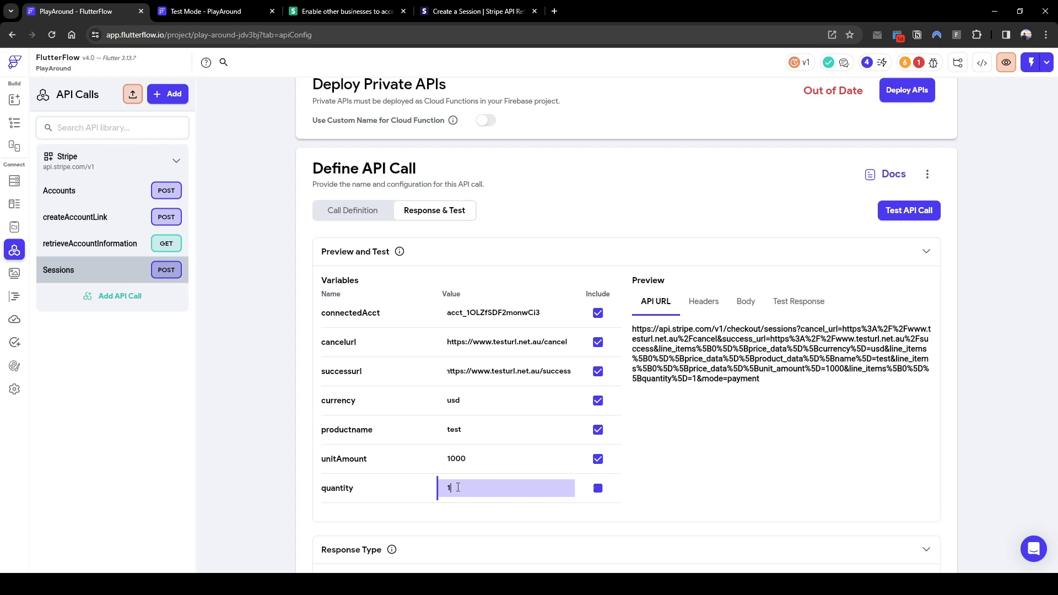
pyautogui.scroll(-4, 623, 505)
pyautogui.scroll(3, 599, 362)
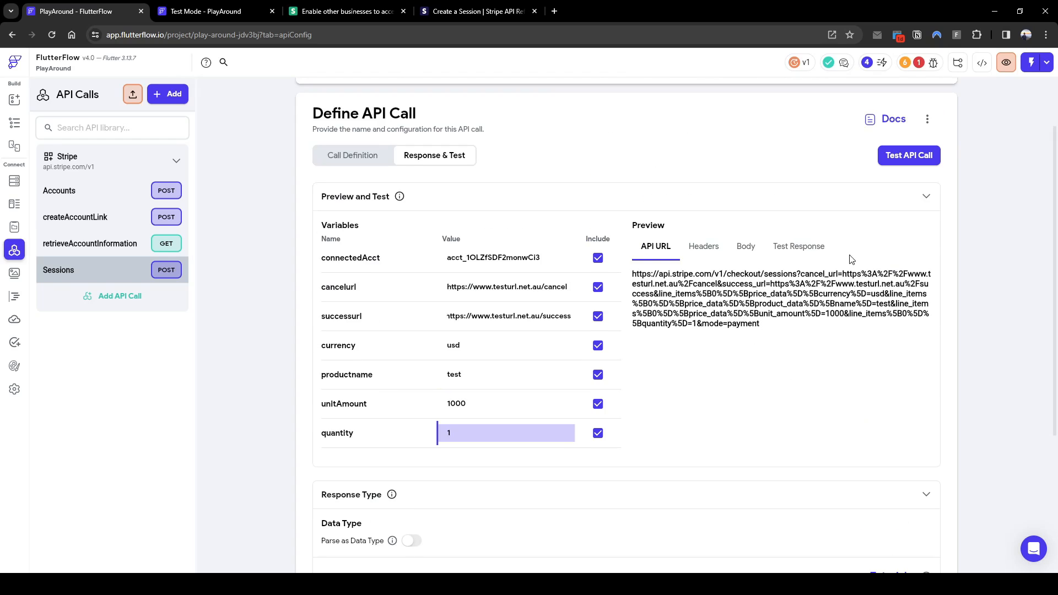
pyautogui.click(895, 149)
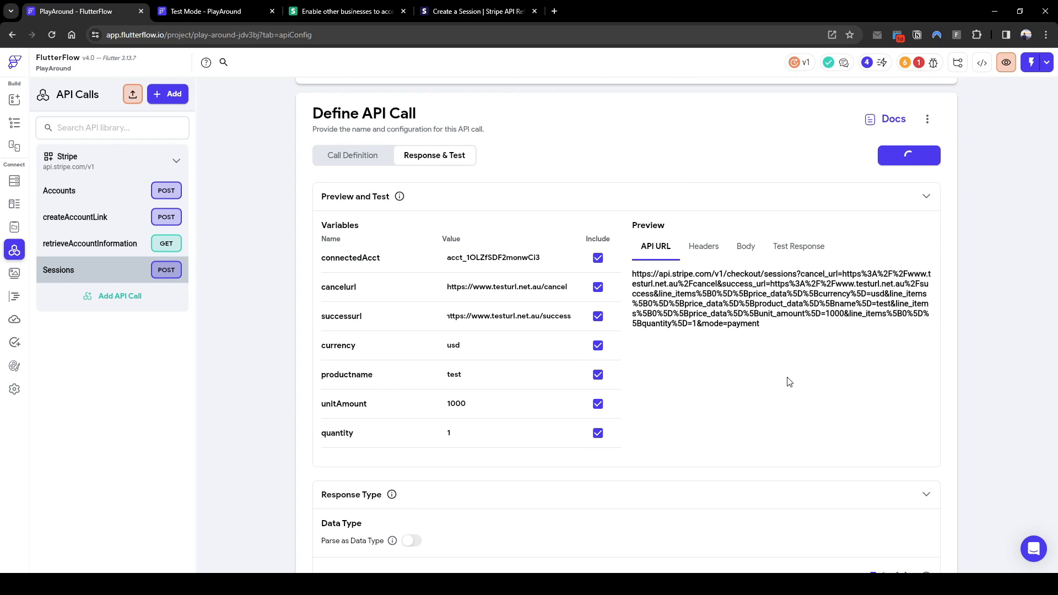
# Check the 200 Success response and select the returned checkout url line
pyautogui.scroll(2, 727, 373)
pyautogui.scroll(-2, 776, 424)
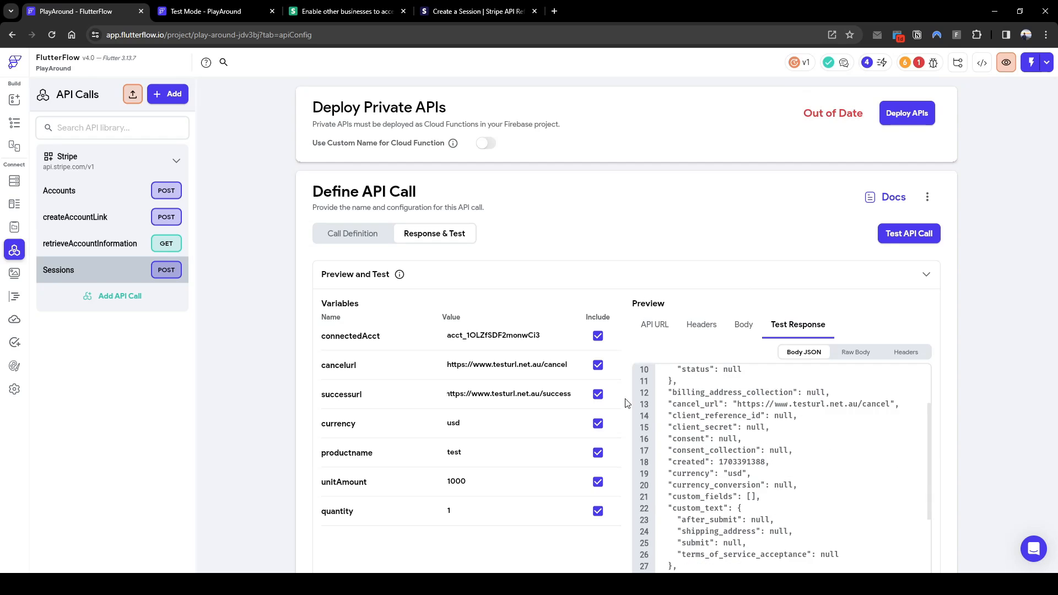
pyautogui.scroll(2, 688, 386)
pyautogui.scroll(-2, 610, 368)
pyautogui.scroll(-1, 610, 367)
pyautogui.scroll(-8, 782, 397)
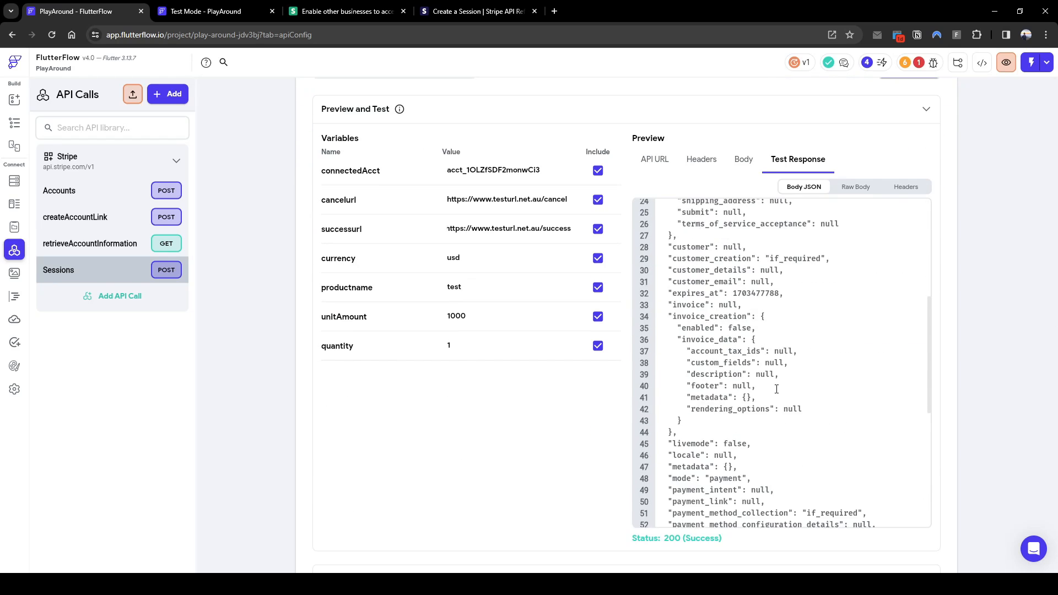
pyautogui.scroll(2, 783, 396)
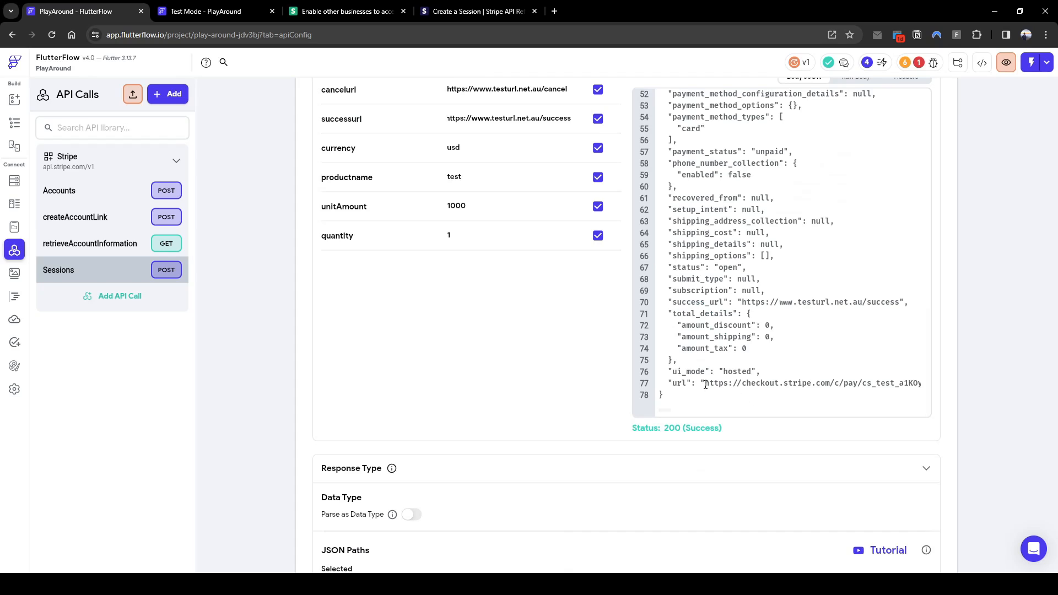
pyautogui.moveTo(705, 384); pyautogui.dragTo(738, 417)
pyautogui.scroll(-5, 794, 382)
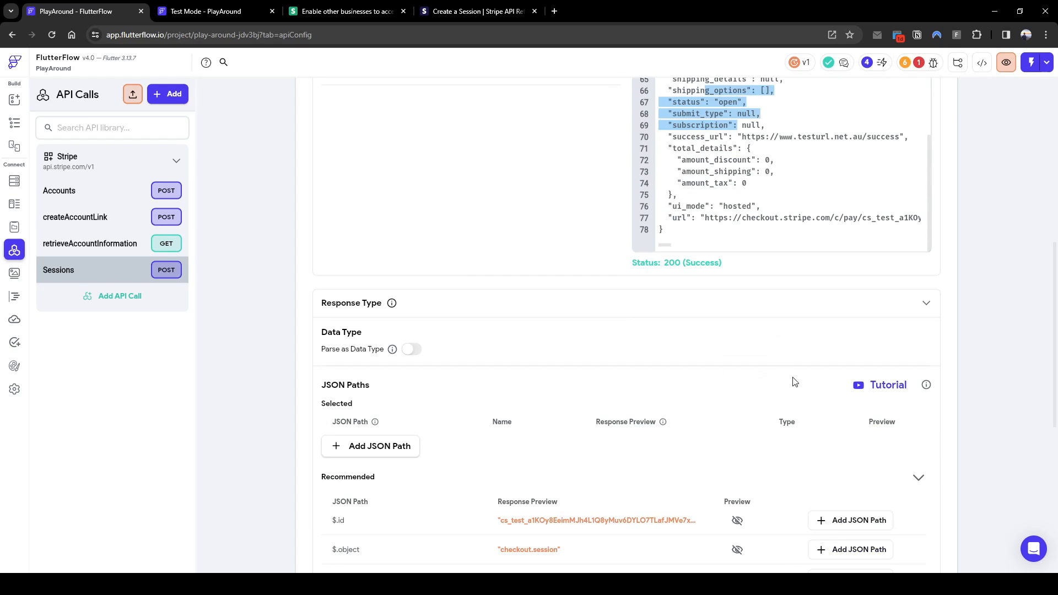
pyautogui.moveTo(705, 219); pyautogui.dragTo(929, 283)
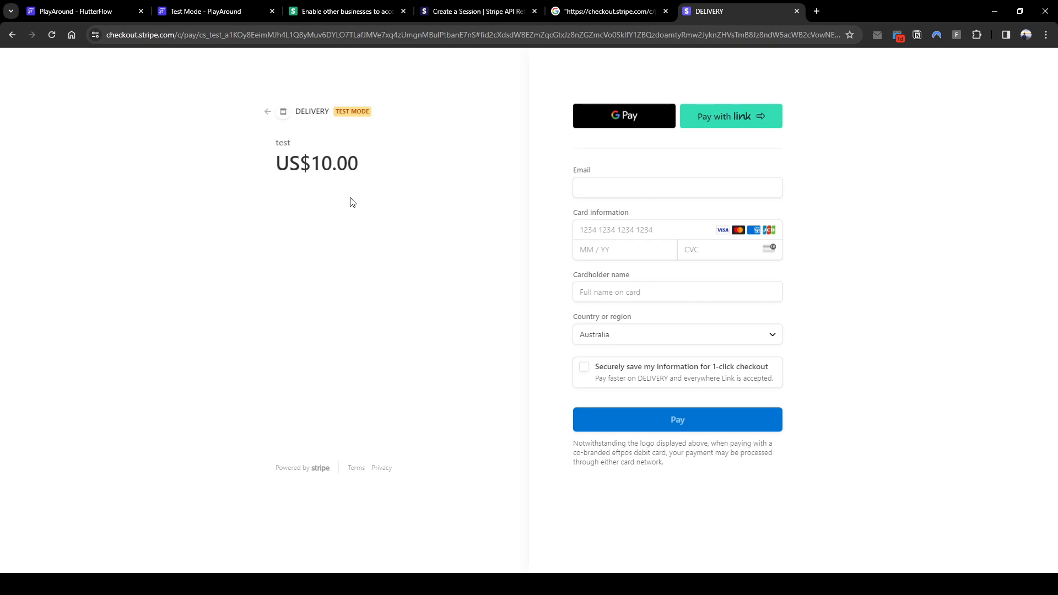
# Close the US$10.00 Stripe test checkout page for the product test
pyautogui.middleClick(754, 21)
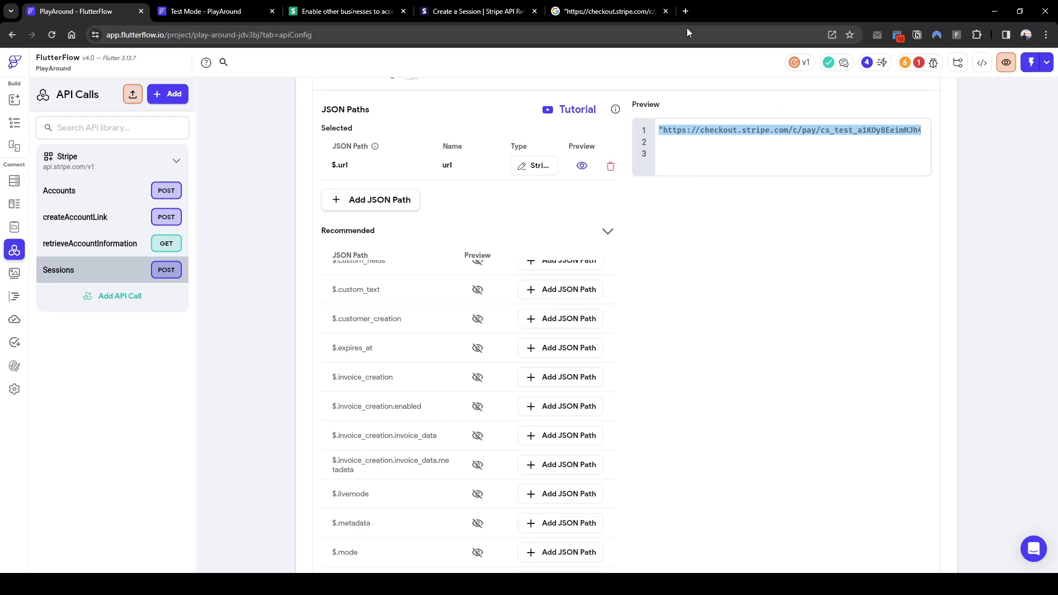
# Scroll through the Sessions call's JSON Paths to review the $.url path
pyautogui.scroll(5, 587, 246)
pyautogui.scroll(-10, 961, 420)
pyautogui.scroll(15, 945, 274)
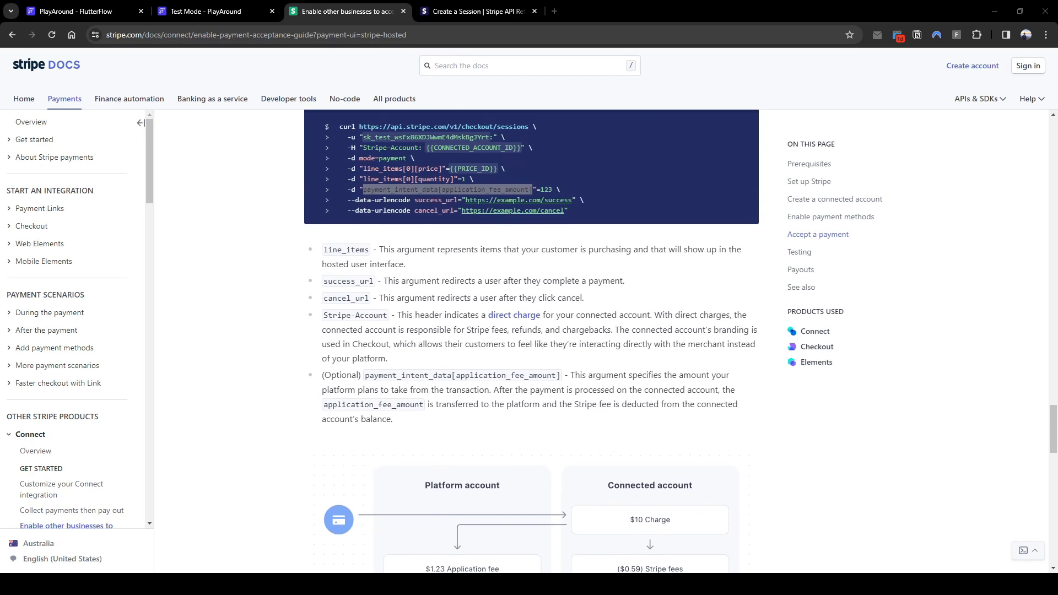
# Select payment_intent_data[application_fee_amount] in the Connect guide's checkout example
pyautogui.scroll(1, 531, 345)
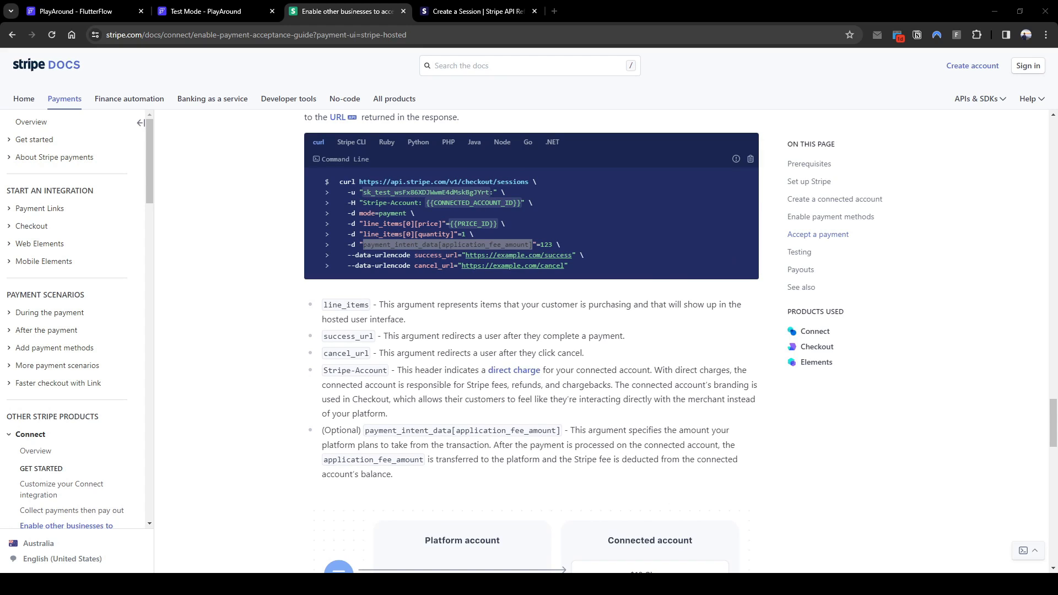
pyautogui.scroll(-5, 531, 342)
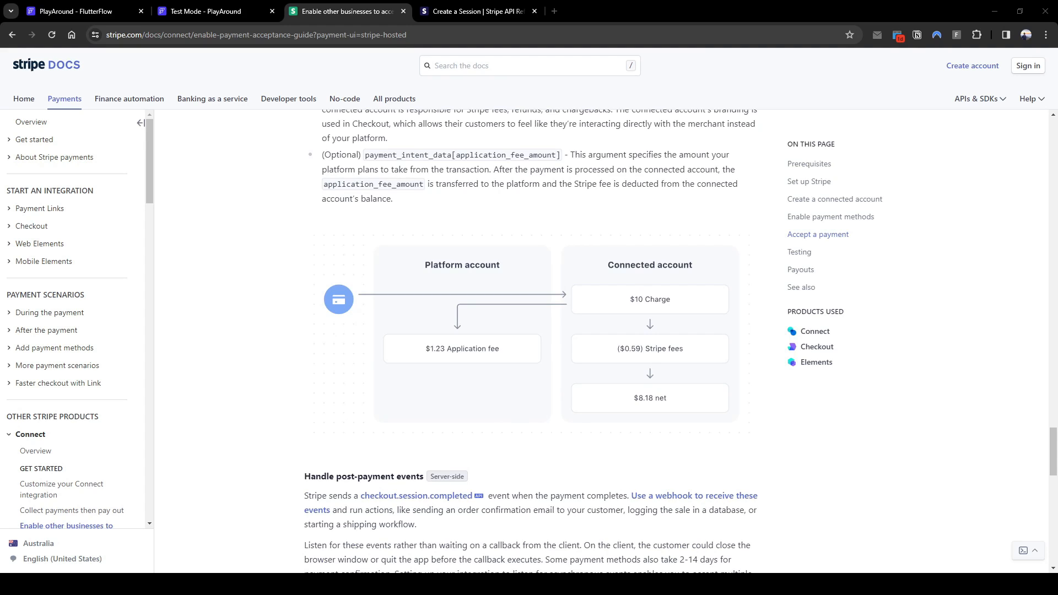
pyautogui.scroll(3, 531, 341)
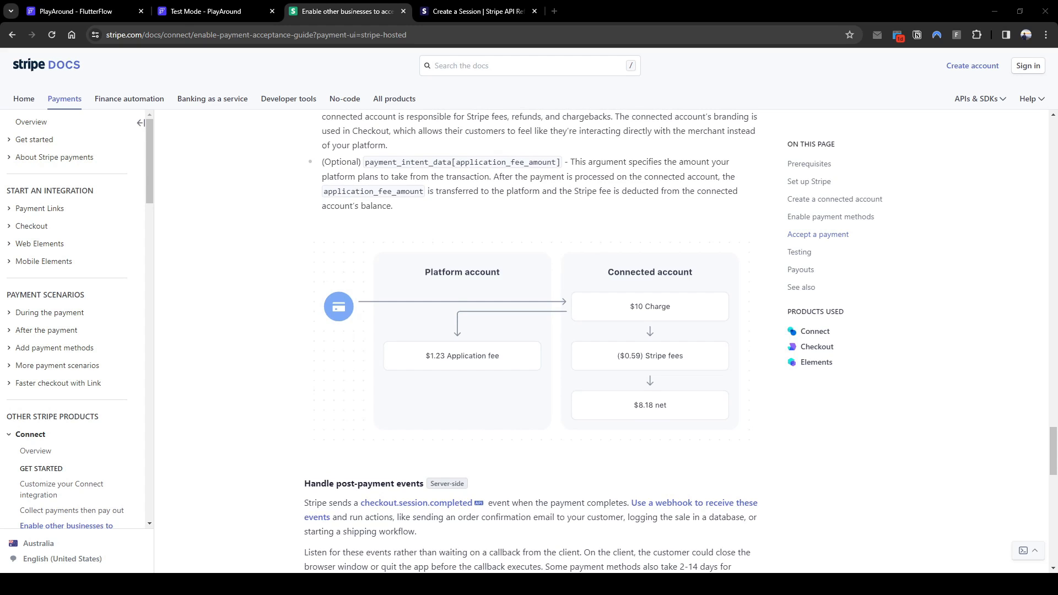
pyautogui.moveTo(364, 320); pyautogui.dragTo(560, 321)
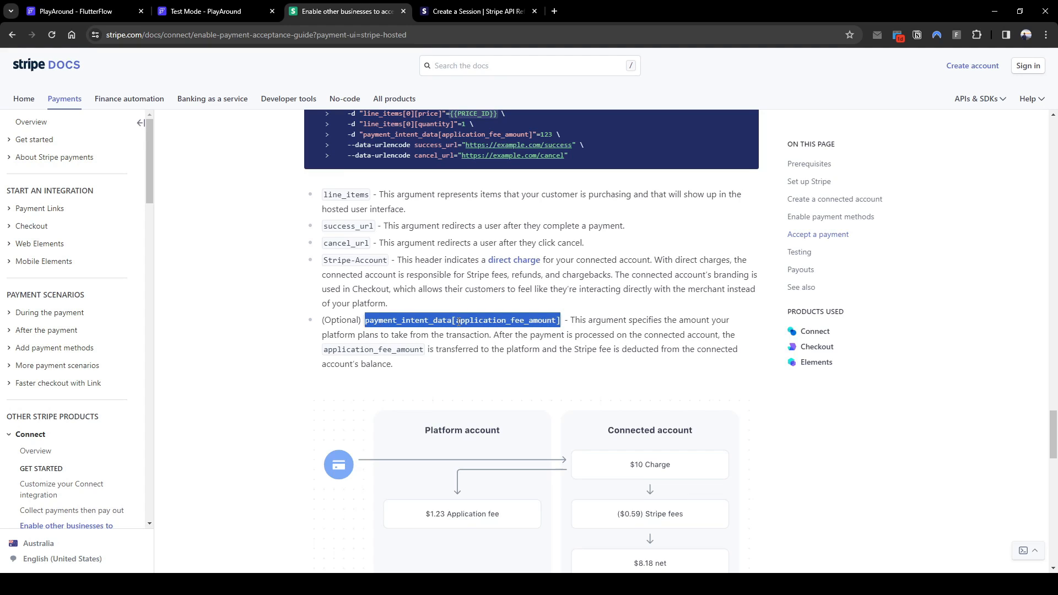
pyautogui.scroll(-1, 493, 466)
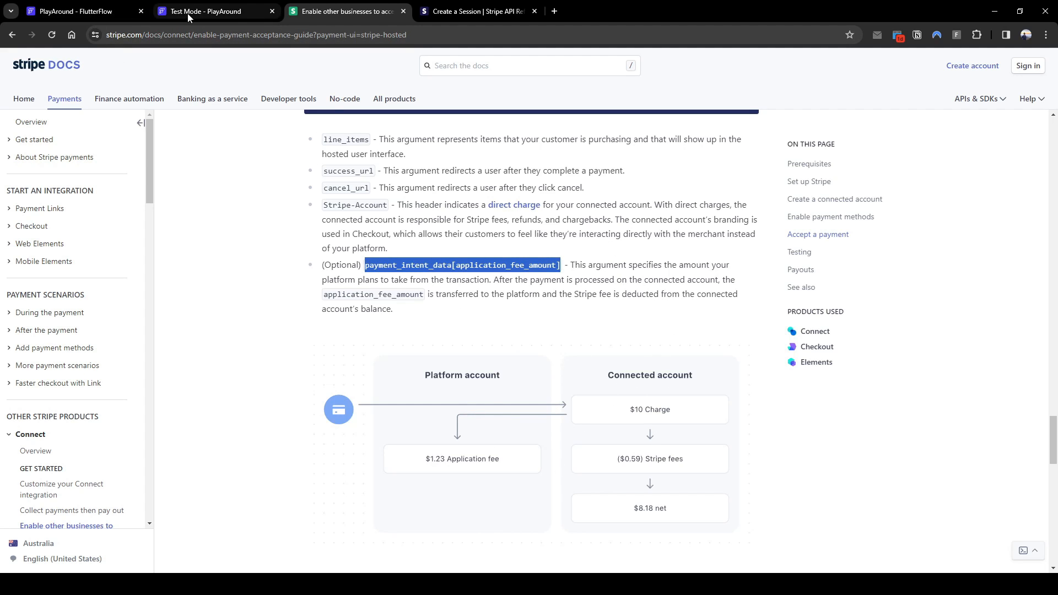
# Inspect the Integer application fee parameter (value 100) in Sessions, then delete it
pyautogui.click(83, 11)
pyautogui.click(343, 179)
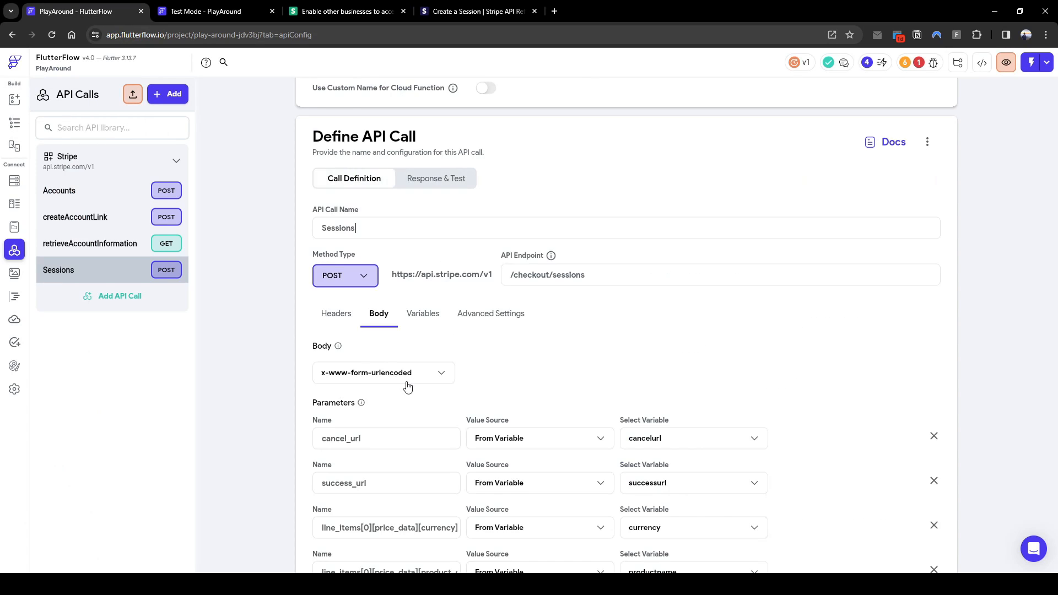
pyautogui.scroll(-5, 418, 413)
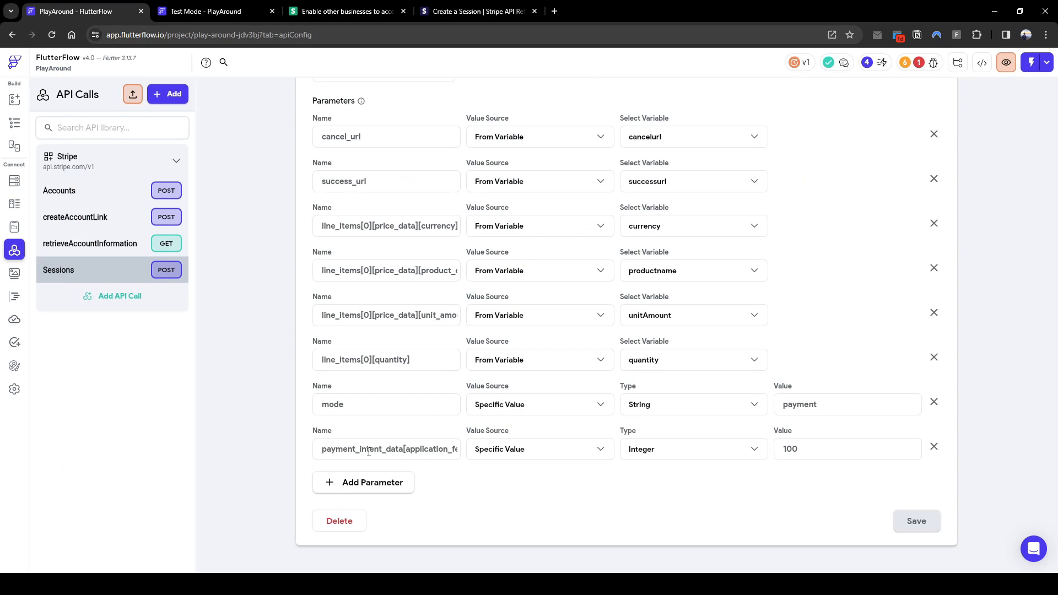
pyautogui.moveTo(407, 450); pyautogui.dragTo(458, 451)
pyautogui.click(454, 452)
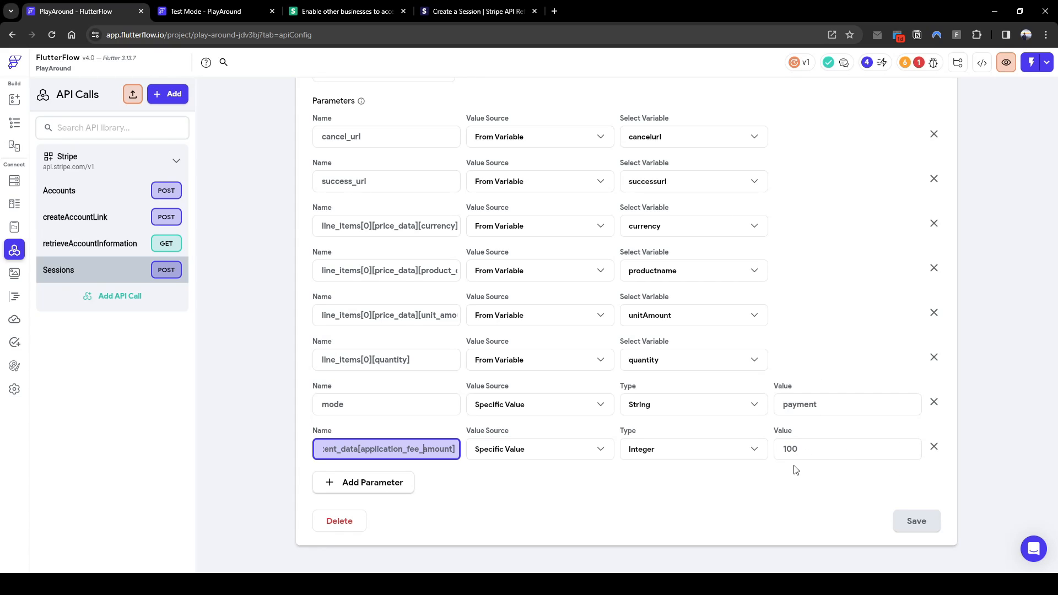
pyautogui.click(650, 453)
pyautogui.click(608, 474)
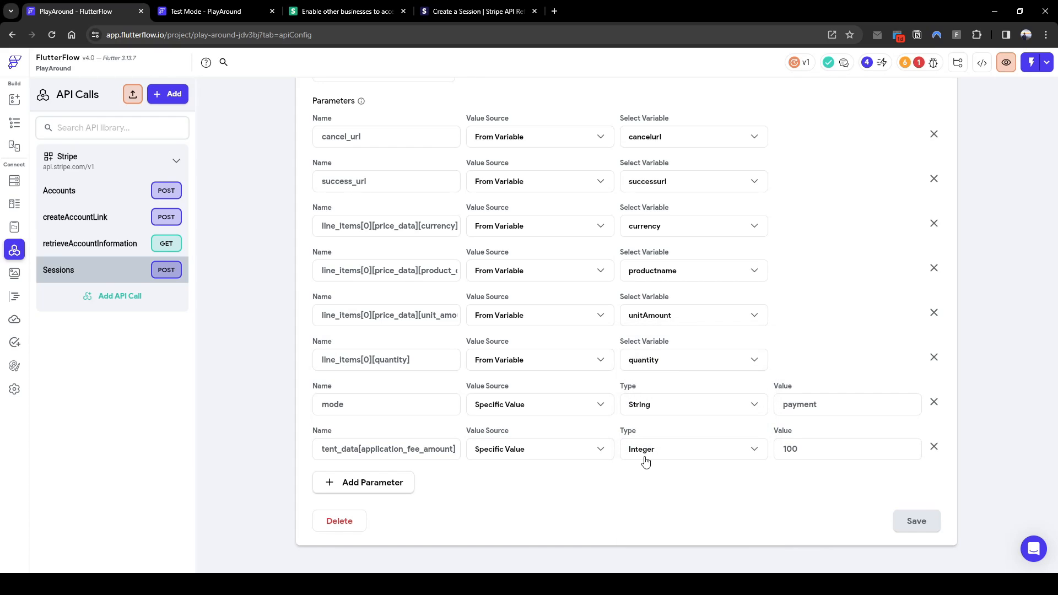
pyautogui.click(646, 462)
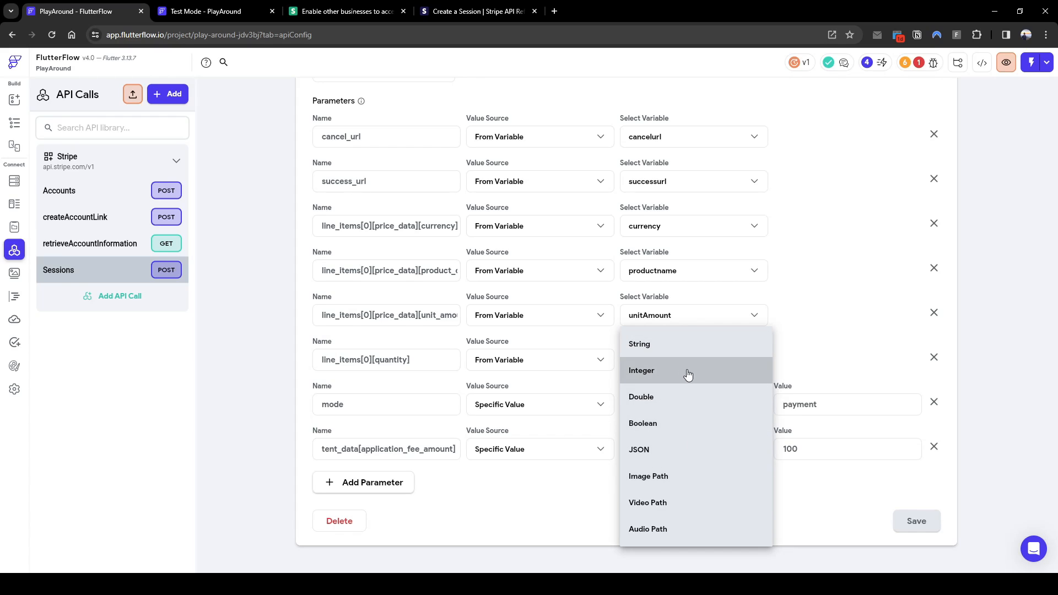
pyautogui.click(801, 449)
pyautogui.click(801, 449)
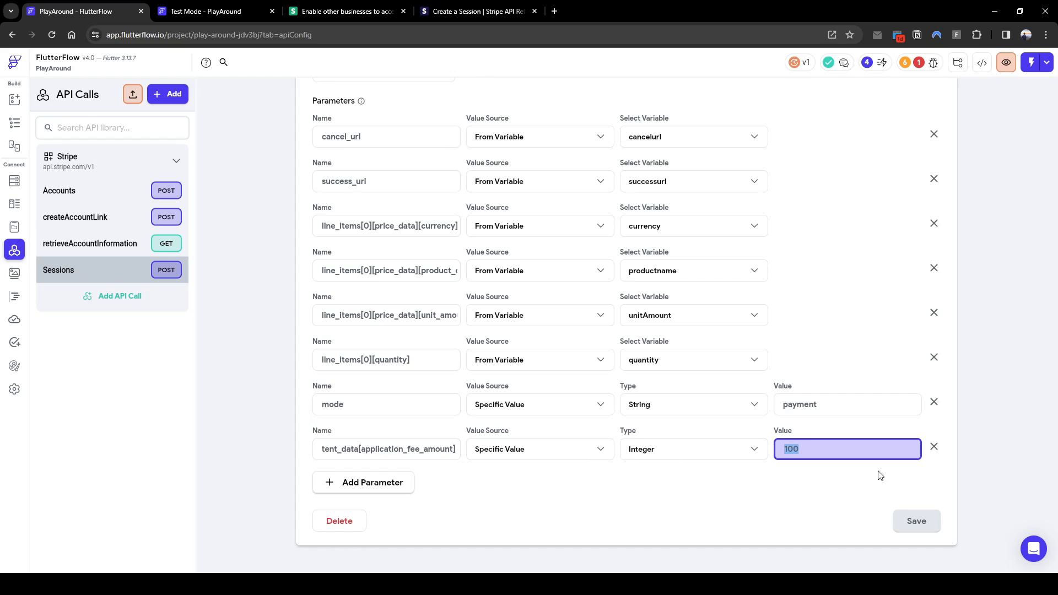
pyautogui.click(934, 452)
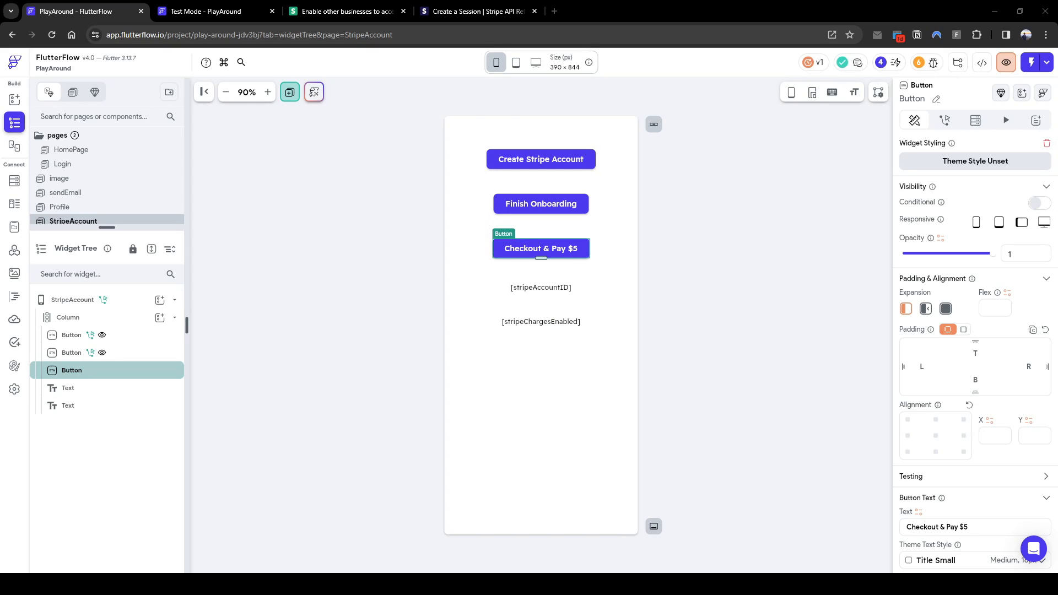
# Confirm the Checkout button shows No Actions Created, then view the Firestore users schema
pyautogui.click(944, 120)
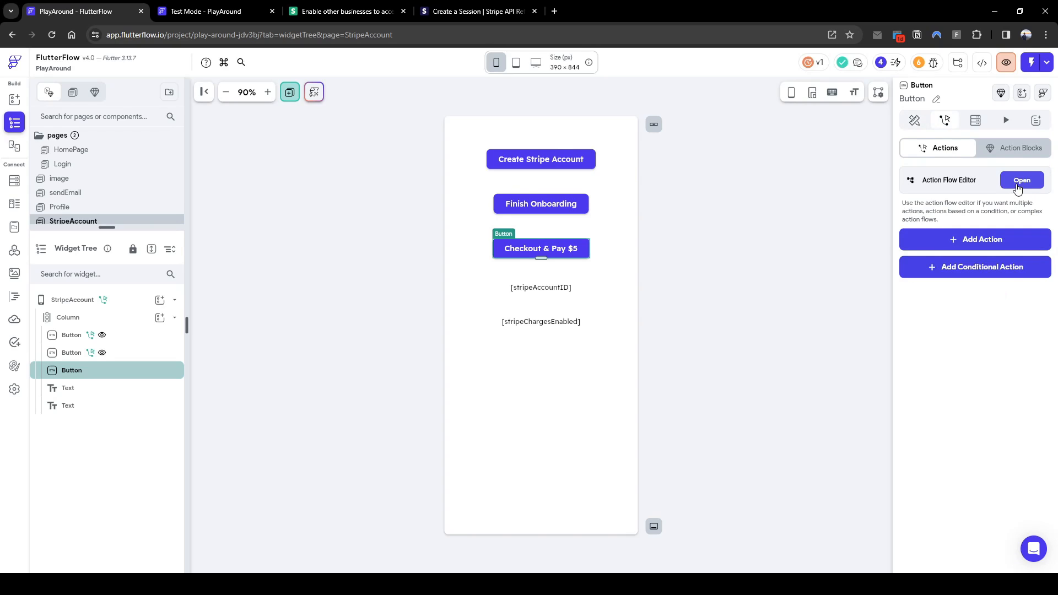
pyautogui.click(1017, 180)
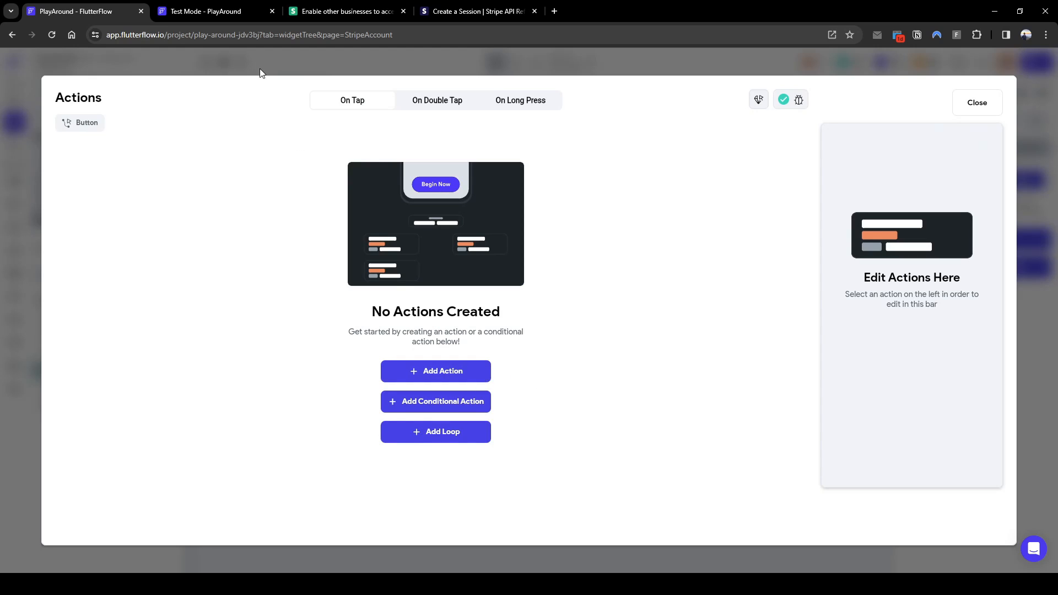
pyautogui.click(991, 110)
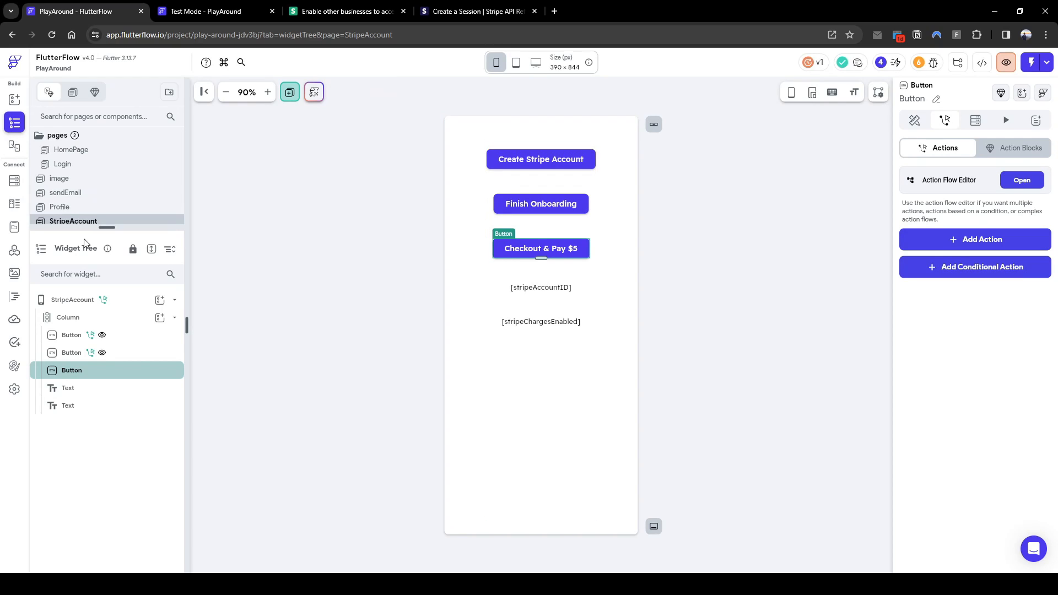
pyautogui.click(15, 181)
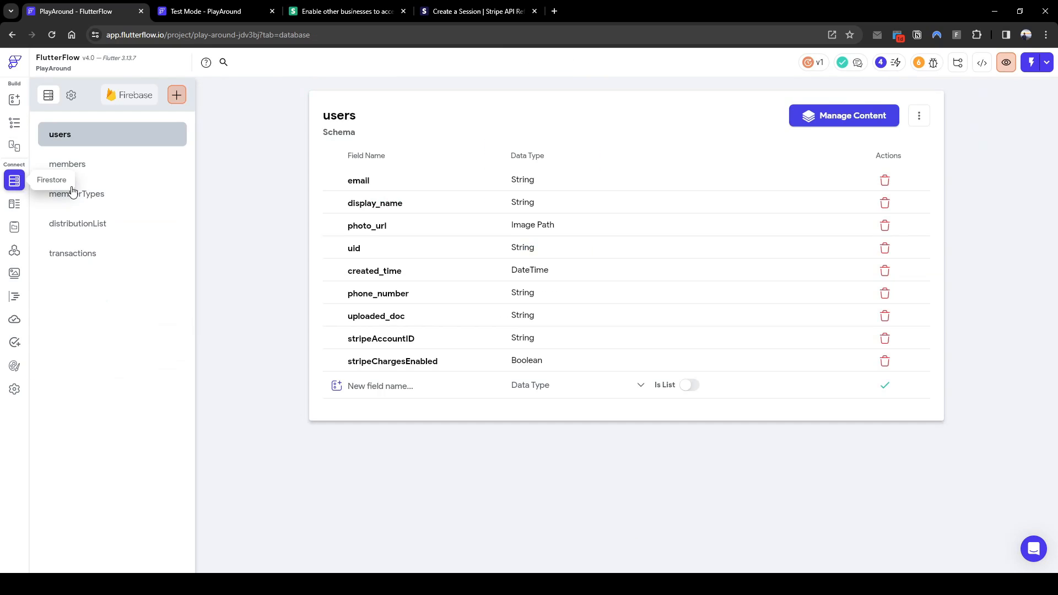
# Add a buyer_ref field to the transactions schema as a Document Reference to Users
pyautogui.click(119, 258)
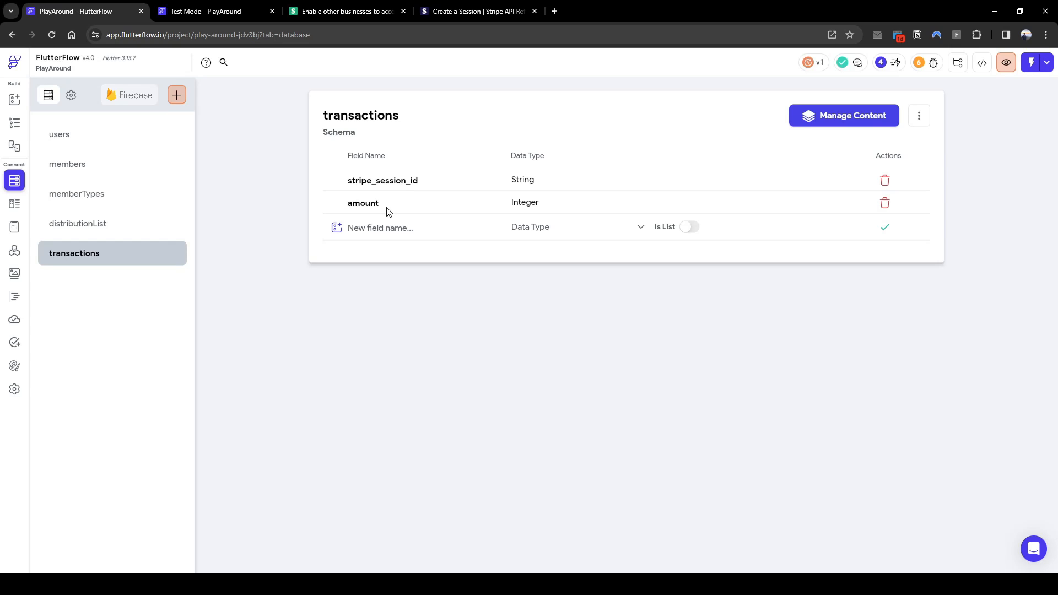
pyautogui.click(393, 230)
pyautogui.write('buyer_ref')
pyautogui.click(562, 242)
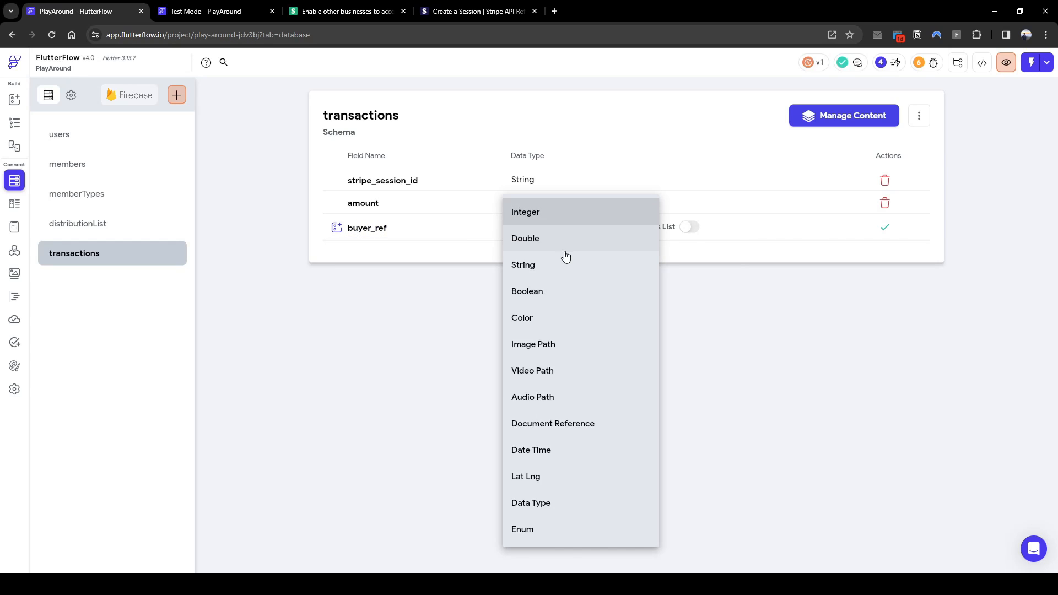
pyautogui.click(573, 432)
pyautogui.click(690, 226)
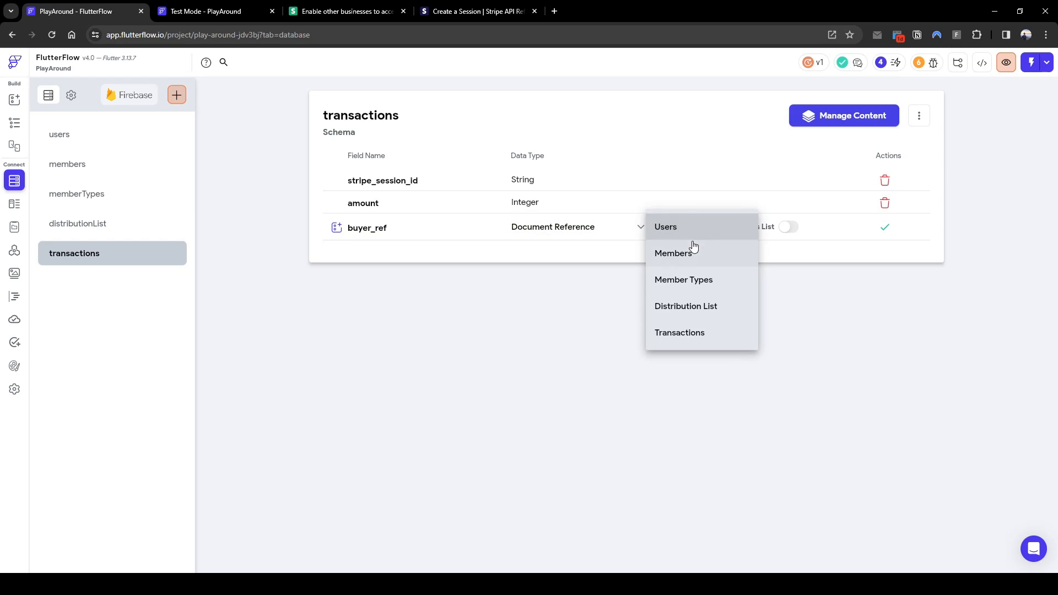
pyautogui.click(722, 231)
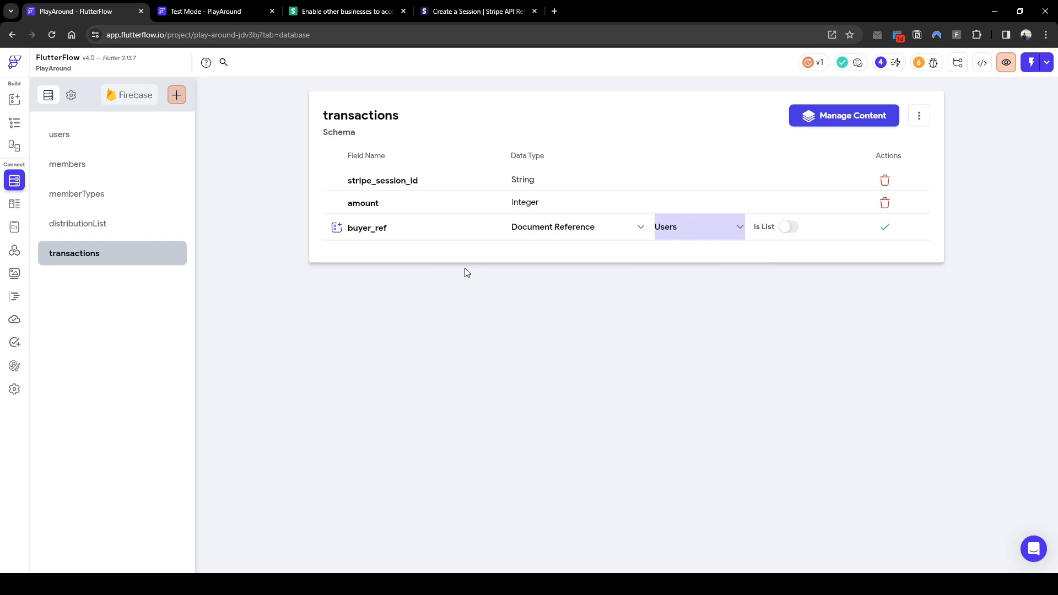
# Save the buyer_ref field, then delete it again
pyautogui.click(884, 228)
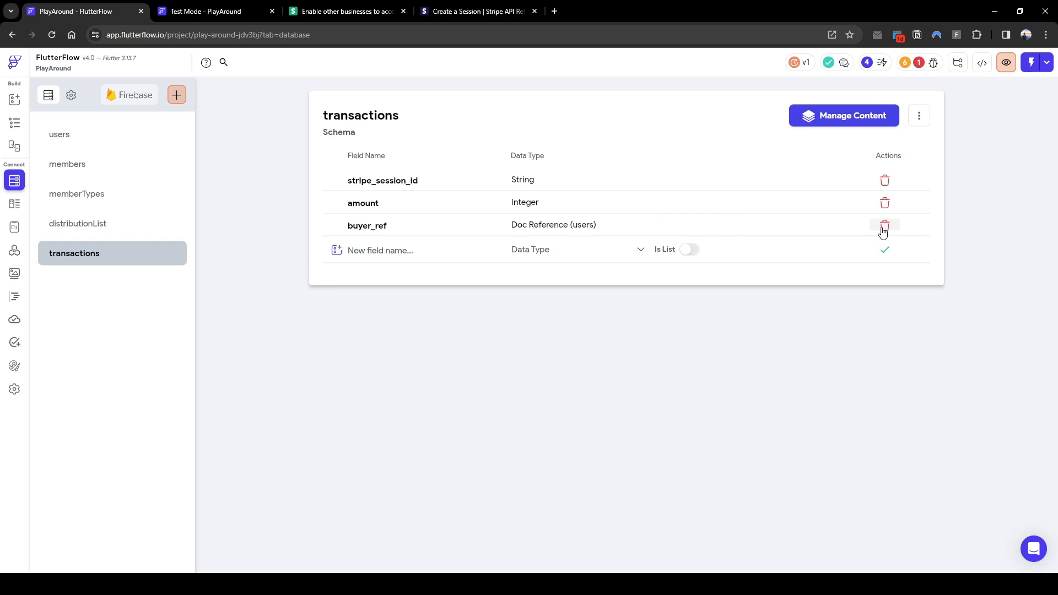
pyautogui.click(883, 226)
pyautogui.click(618, 344)
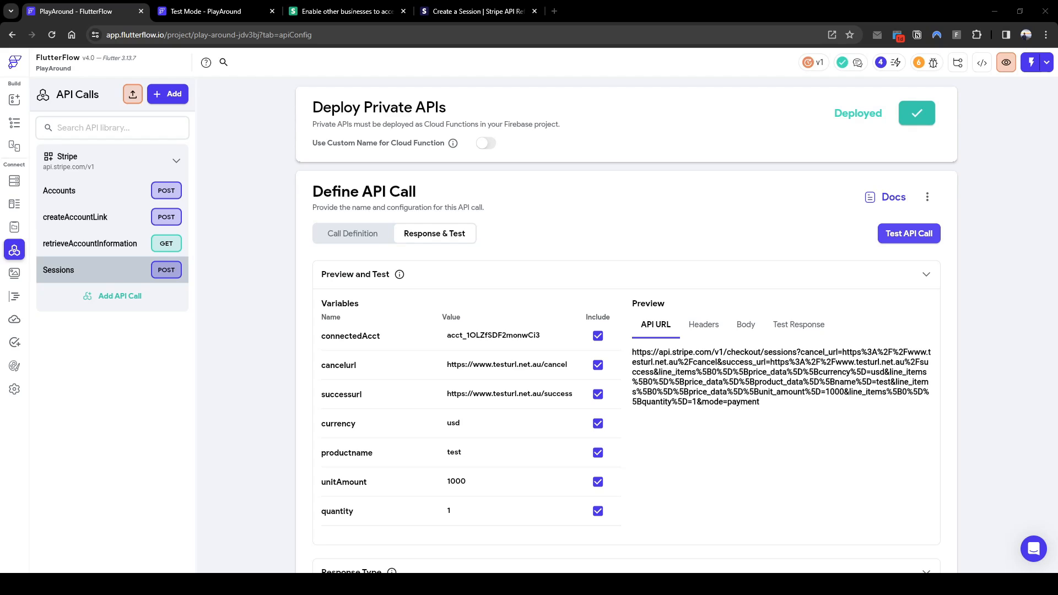
# Run a test of the Stripe Sessions API call and review the response
pyautogui.click(909, 233)
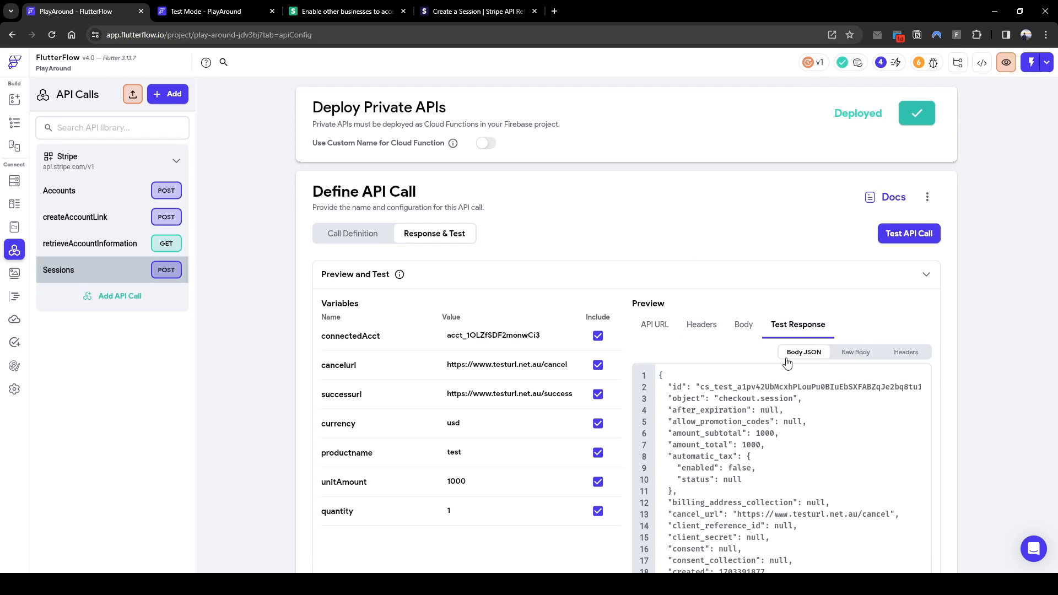
pyautogui.scroll(-4, 793, 380)
pyautogui.scroll(3, 768, 406)
pyautogui.scroll(1, 767, 406)
pyautogui.moveTo(737, 387); pyautogui.dragTo(700, 387)
pyautogui.scroll(-13, 951, 396)
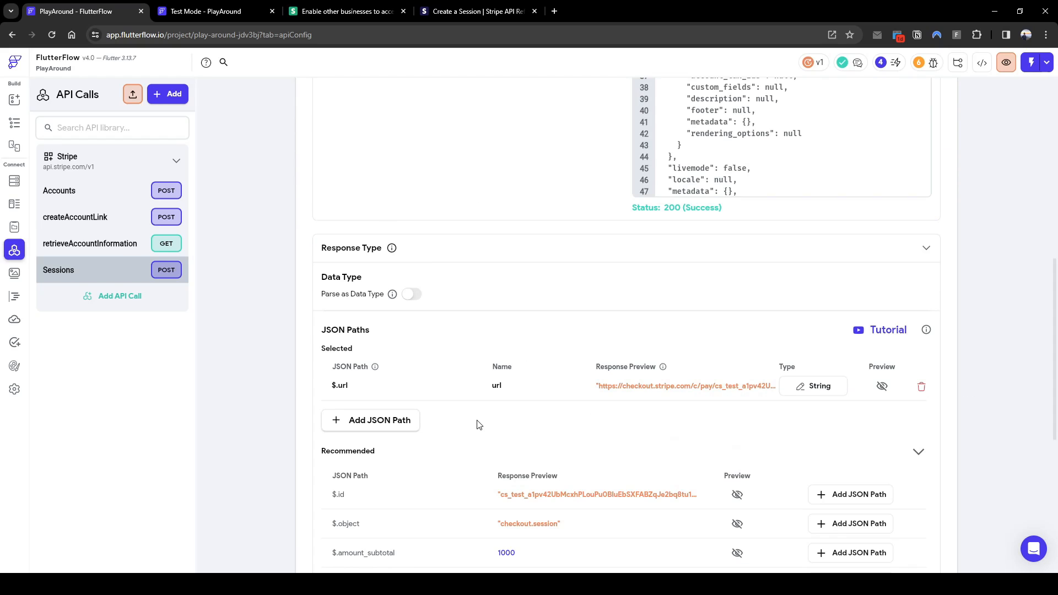
pyautogui.scroll(-1, 598, 504)
pyautogui.scroll(1, 606, 507)
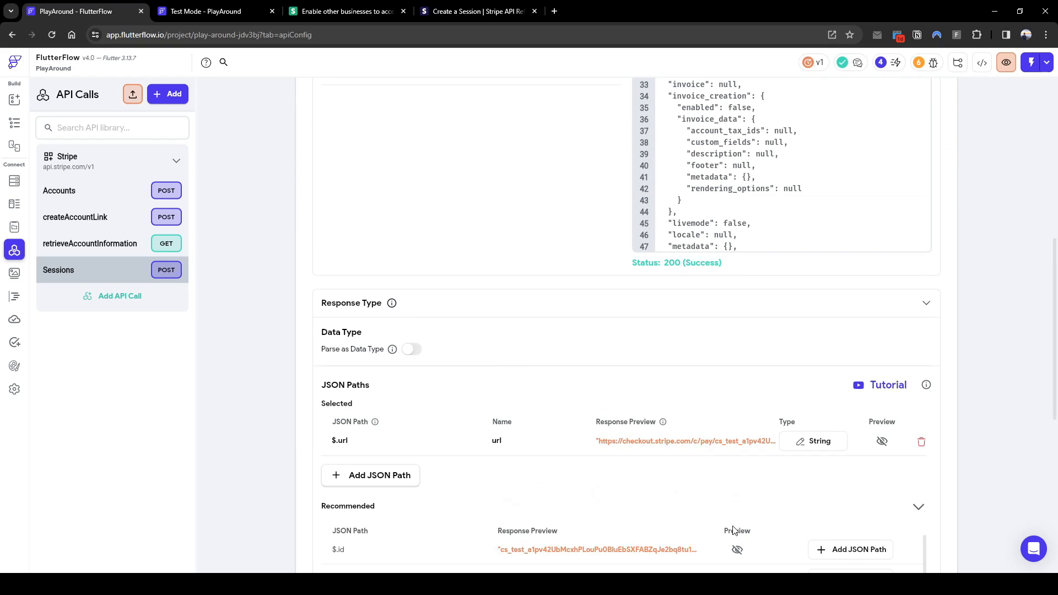
# Add the $.id JSON path named id and save the Sessions call
pyautogui.click(876, 548)
pyautogui.click(516, 469)
pyautogui.write('id')
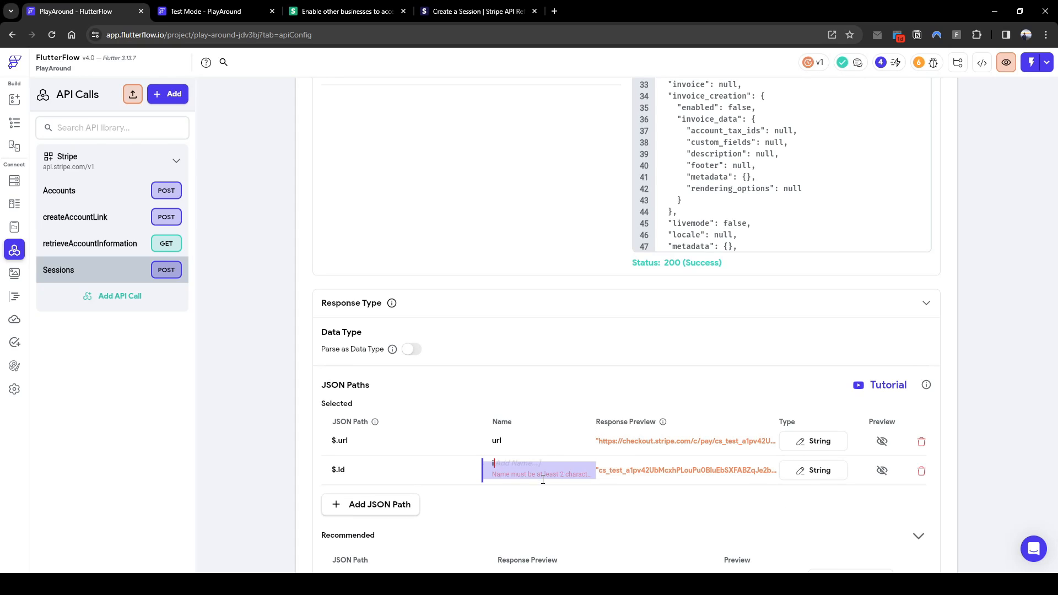
pyautogui.scroll(-8, 974, 422)
pyautogui.click(916, 520)
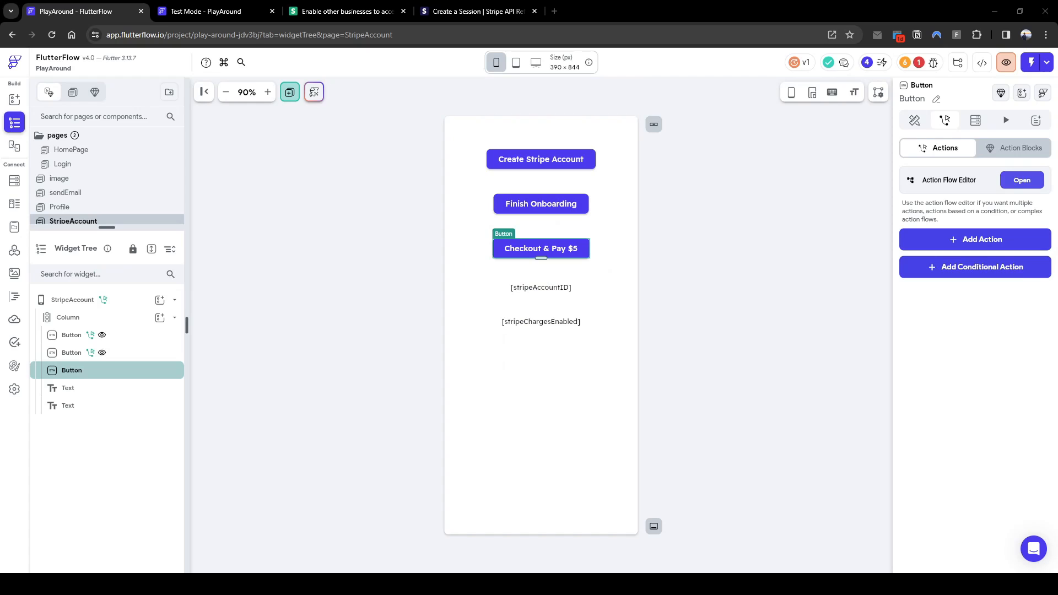
# Give the checkout button a Create Document action in the transactions collection
pyautogui.click(1013, 180)
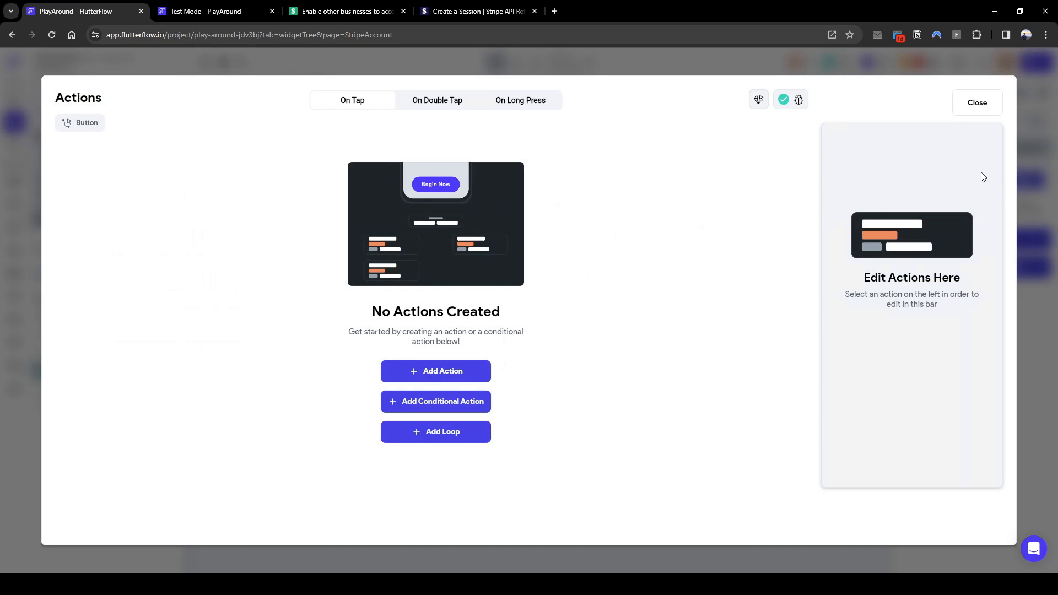
pyautogui.click(434, 372)
pyautogui.click(871, 216)
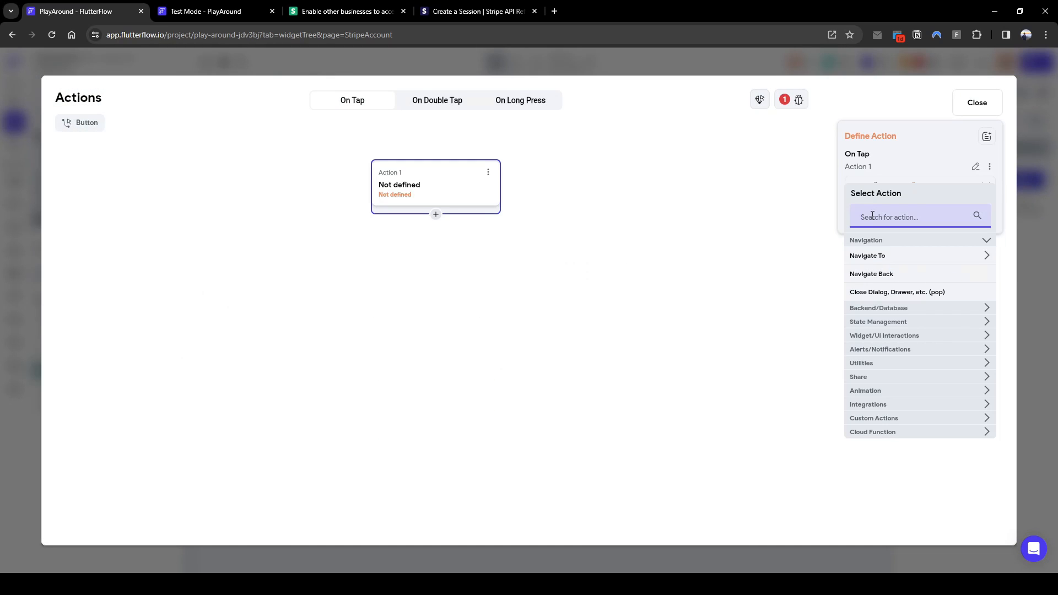
pyautogui.write('create')
pyautogui.click(902, 274)
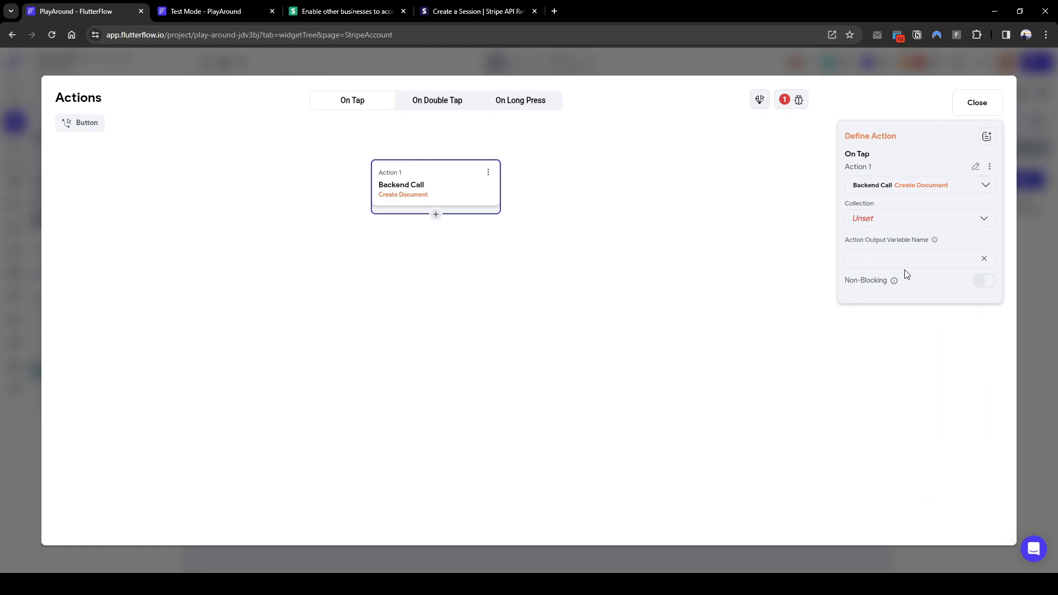
pyautogui.click(881, 224)
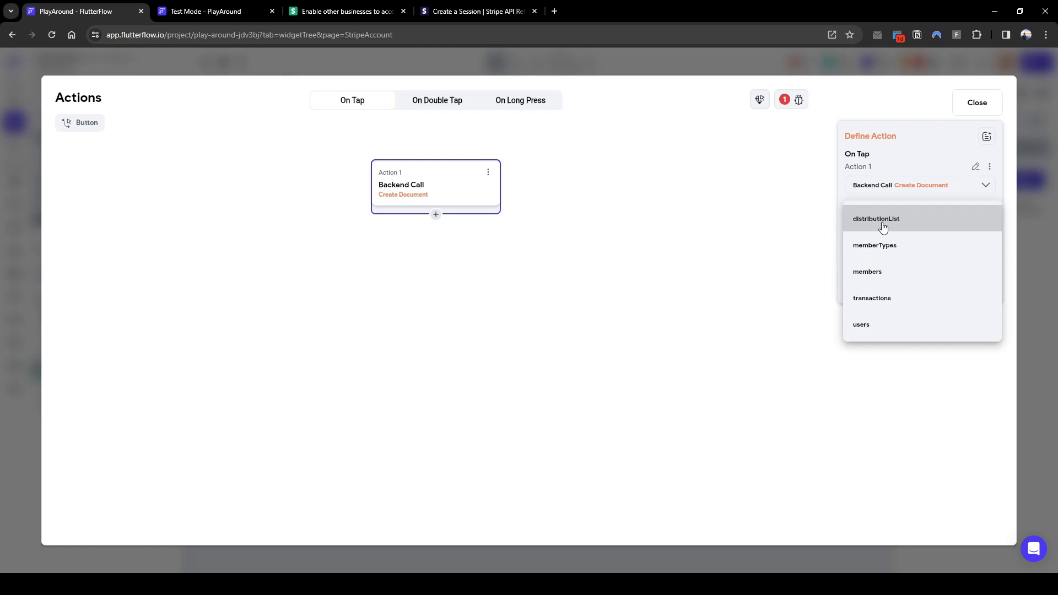
pyautogui.click(882, 298)
# Set the new document's amount field to the specific value 500
pyautogui.click(893, 257)
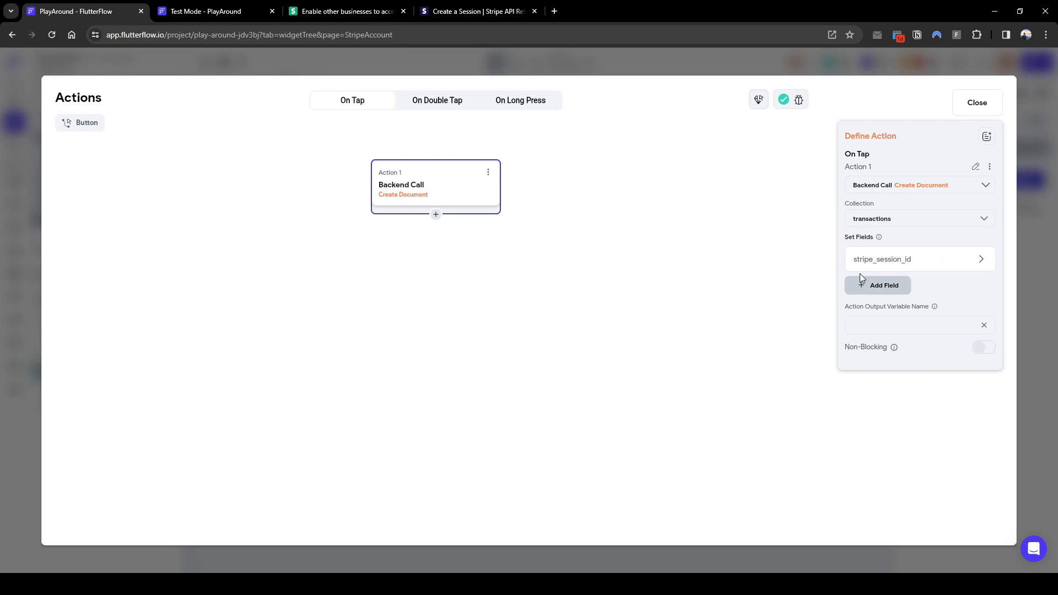
pyautogui.click(961, 258)
pyautogui.click(882, 258)
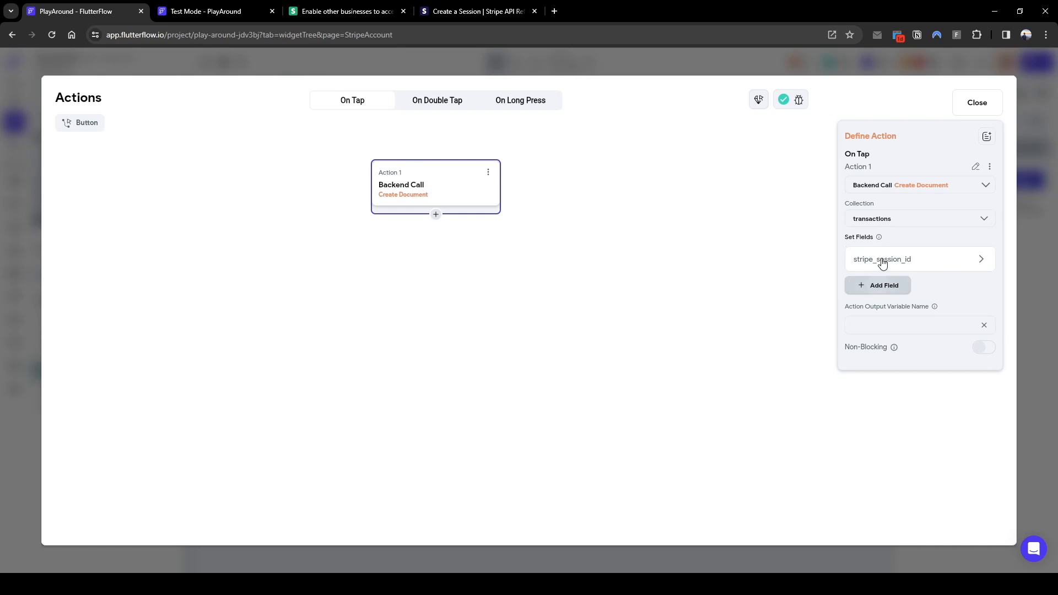
pyautogui.click(917, 264)
pyautogui.click(904, 321)
pyautogui.click(911, 349)
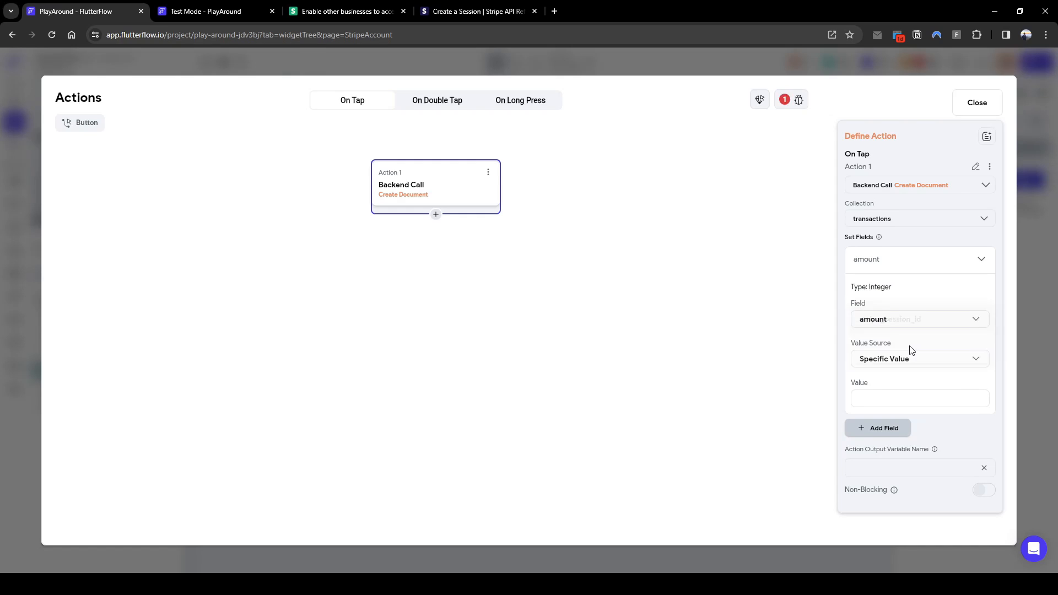
pyautogui.click(892, 361)
pyautogui.click(893, 361)
pyautogui.write('500')
pyautogui.click(903, 373)
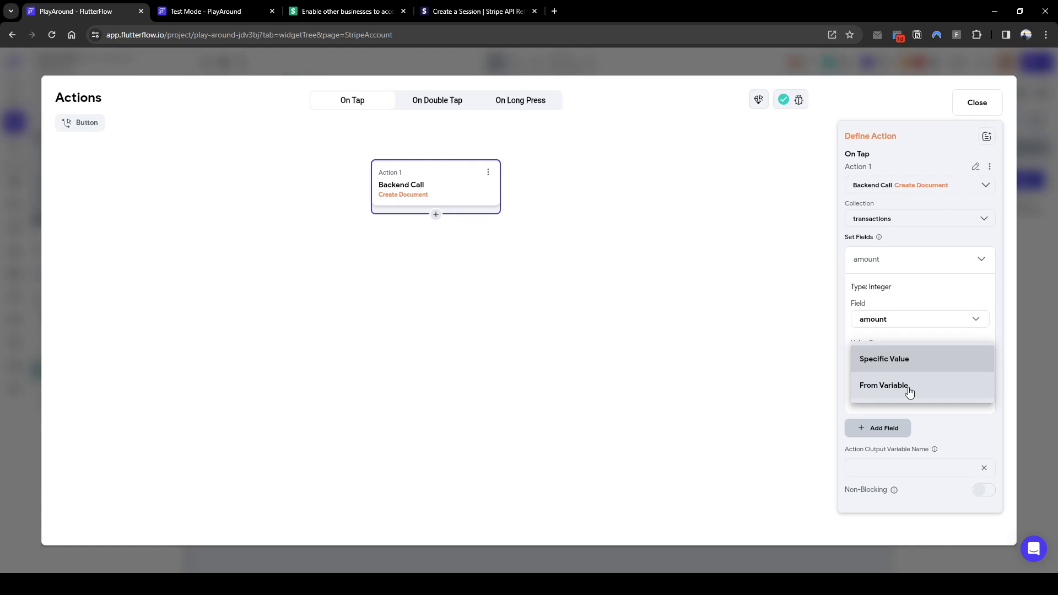
pyautogui.click(902, 365)
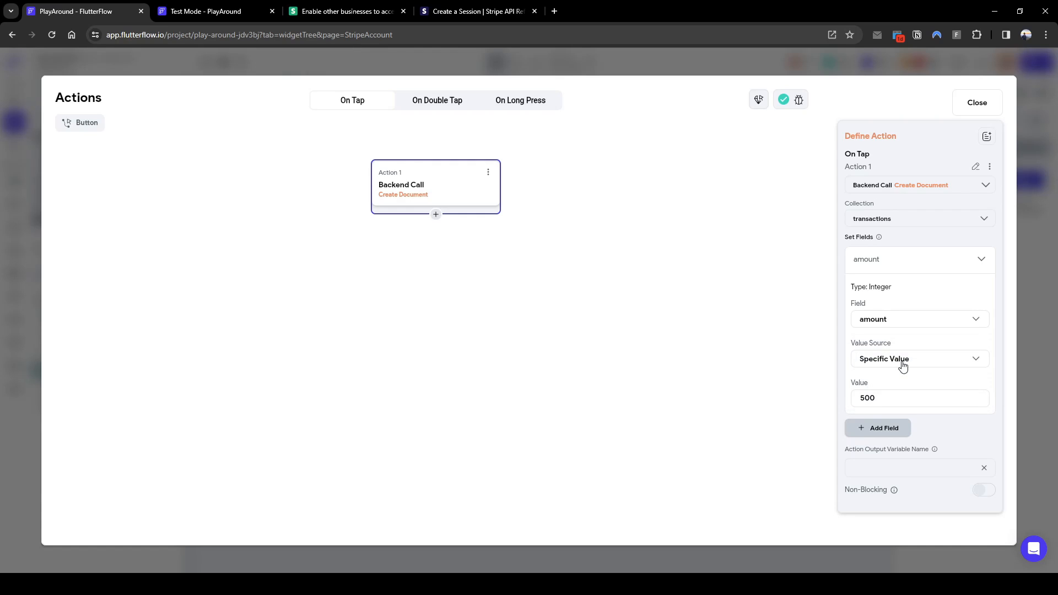
# Name the action output transactionOutput and add a second, undefined action
pyautogui.click(920, 468)
pyautogui.write('transactionOutput')
pyautogui.click(435, 215)
pyautogui.click(441, 237)
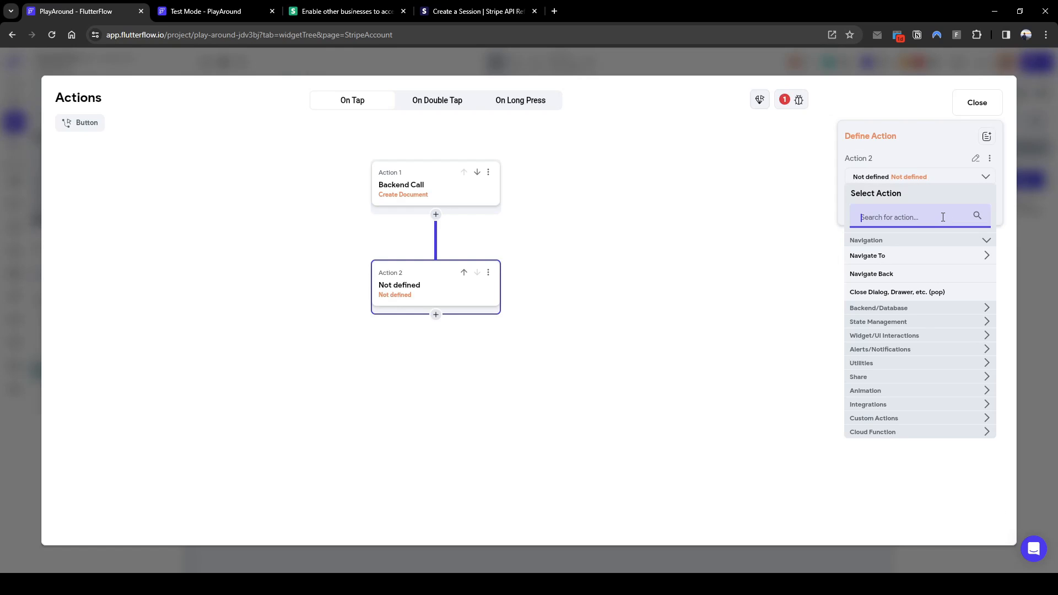
# Make Action 2 a Stripe group Sessions API call with output sessionOutput
pyautogui.write('api')
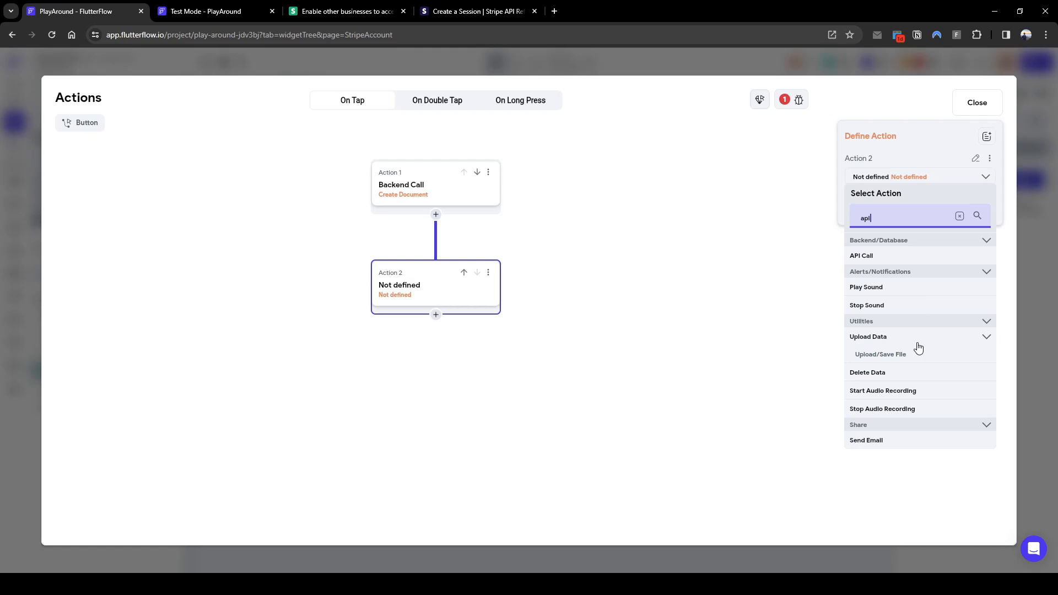
pyautogui.click(903, 255)
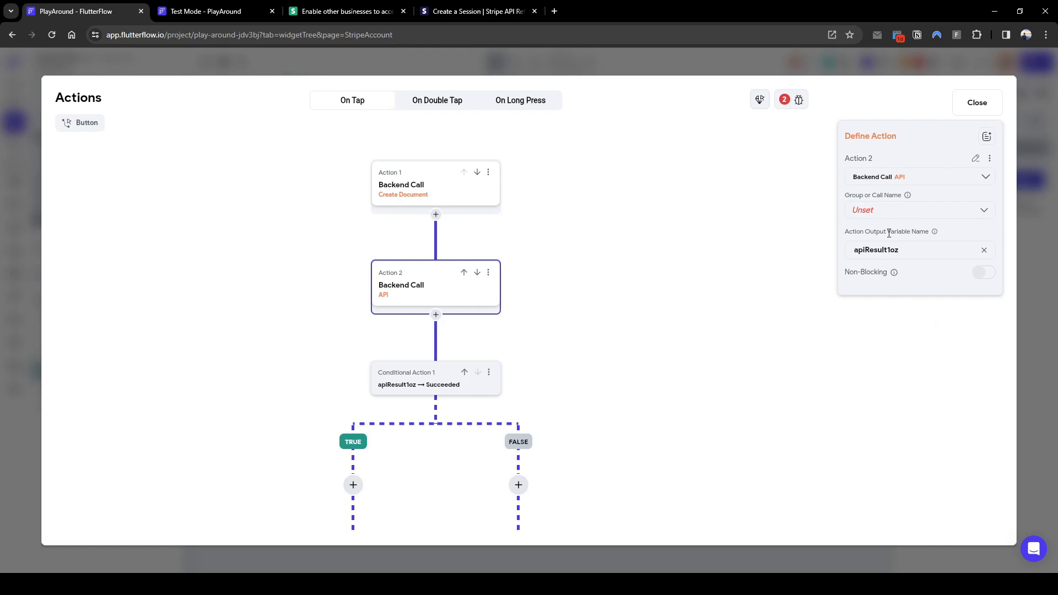
pyautogui.click(888, 210)
pyautogui.click(896, 218)
pyautogui.click(892, 246)
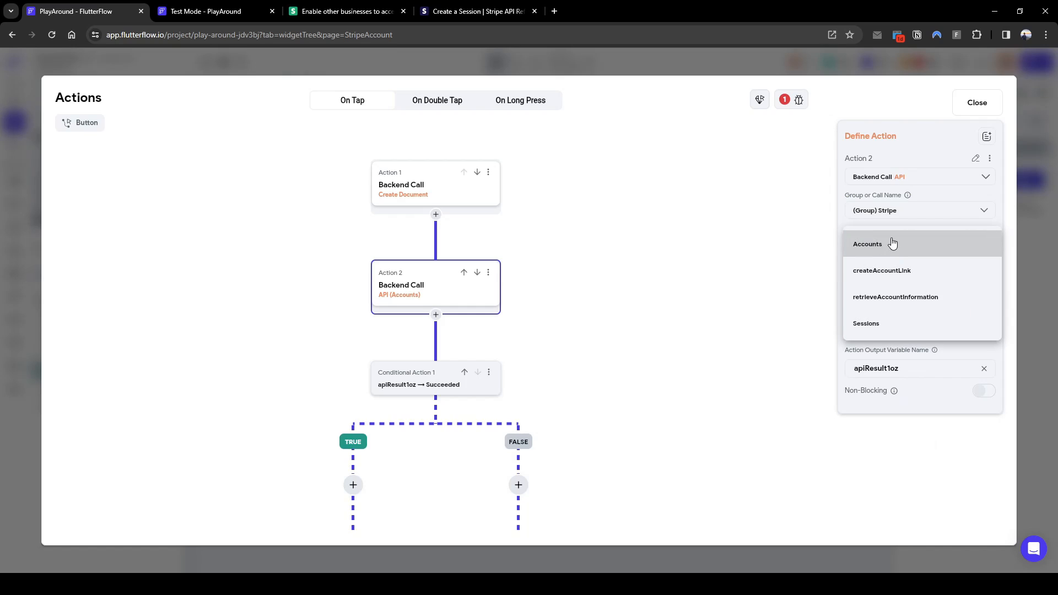
pyautogui.click(884, 325)
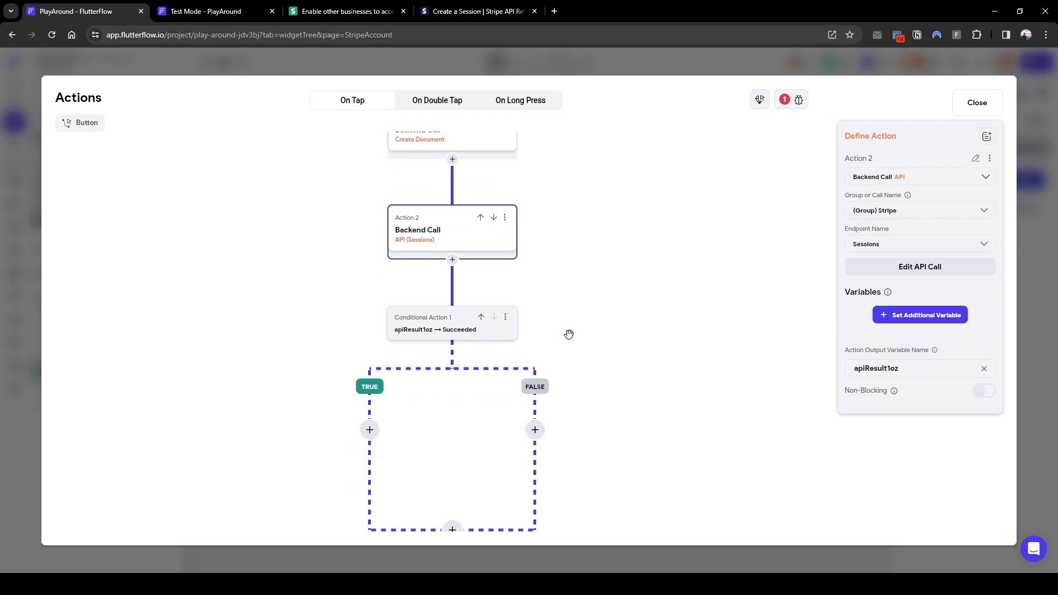
pyautogui.doubleClick(853, 367)
pyautogui.press('BackSpace')
pyautogui.write('sessionOutput')
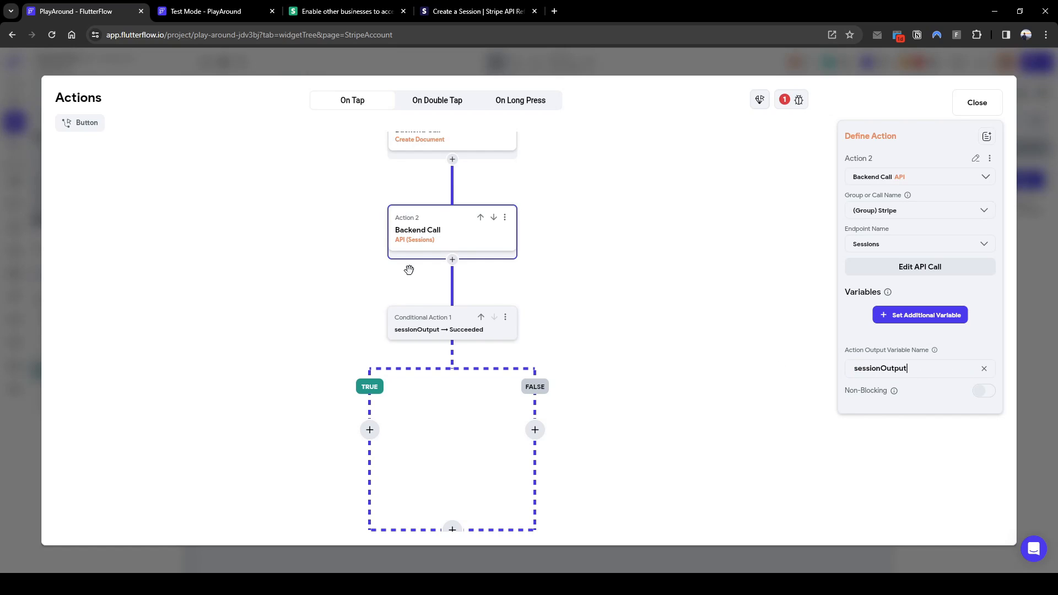
# Pass the authenticated user's stripeAccountID as the connectedAcct variable
pyautogui.click(908, 316)
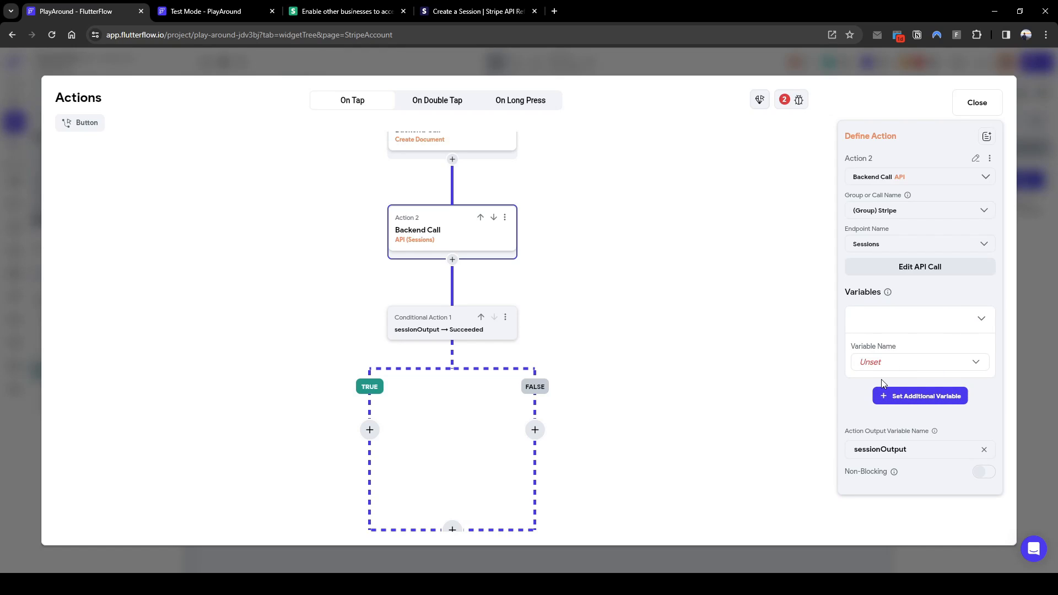
pyautogui.click(895, 365)
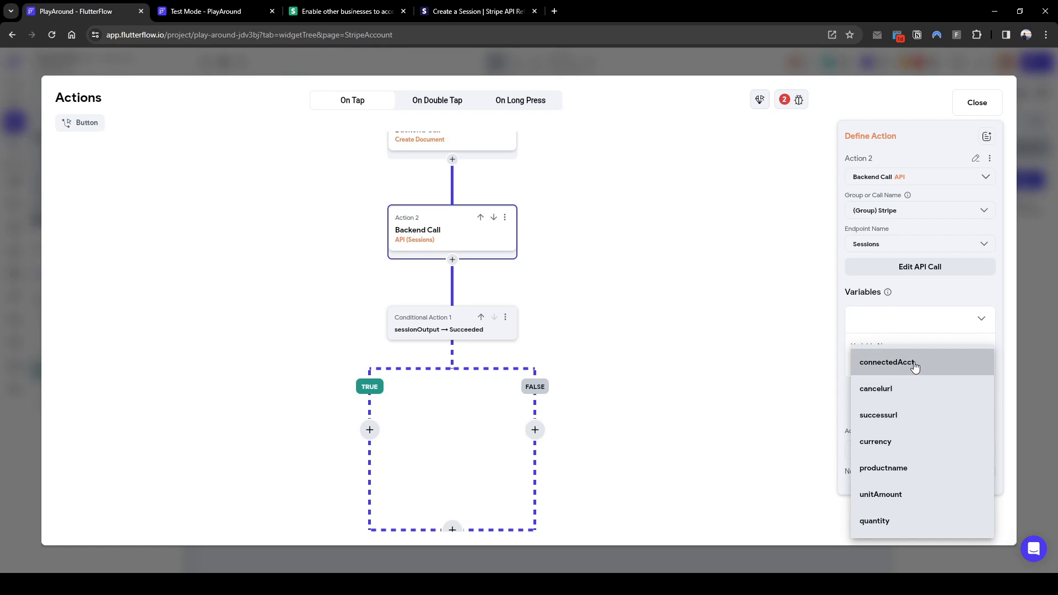
pyautogui.click(914, 367)
pyautogui.click(874, 383)
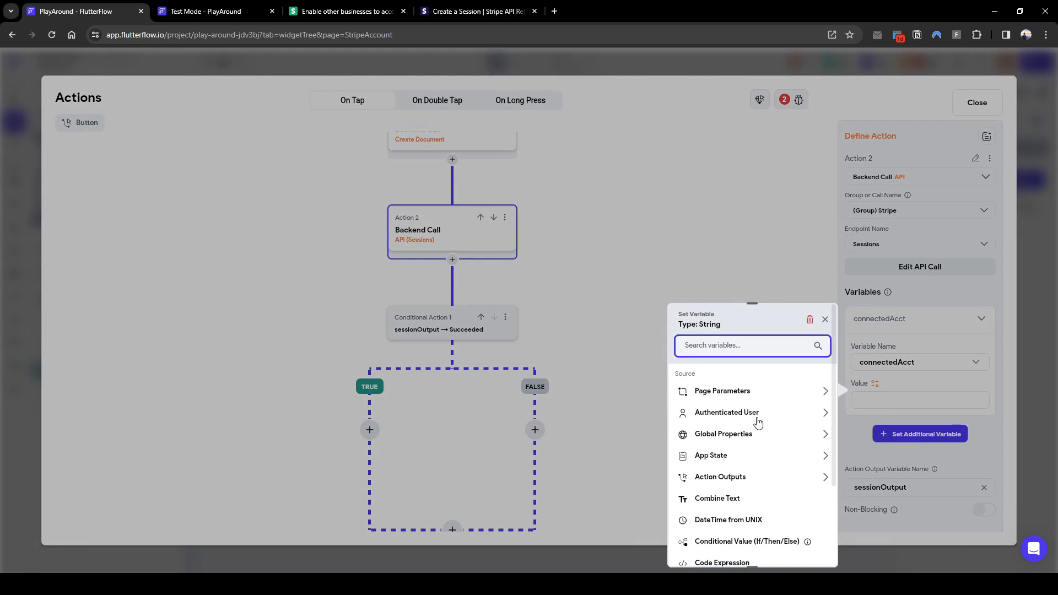
pyautogui.click(780, 413)
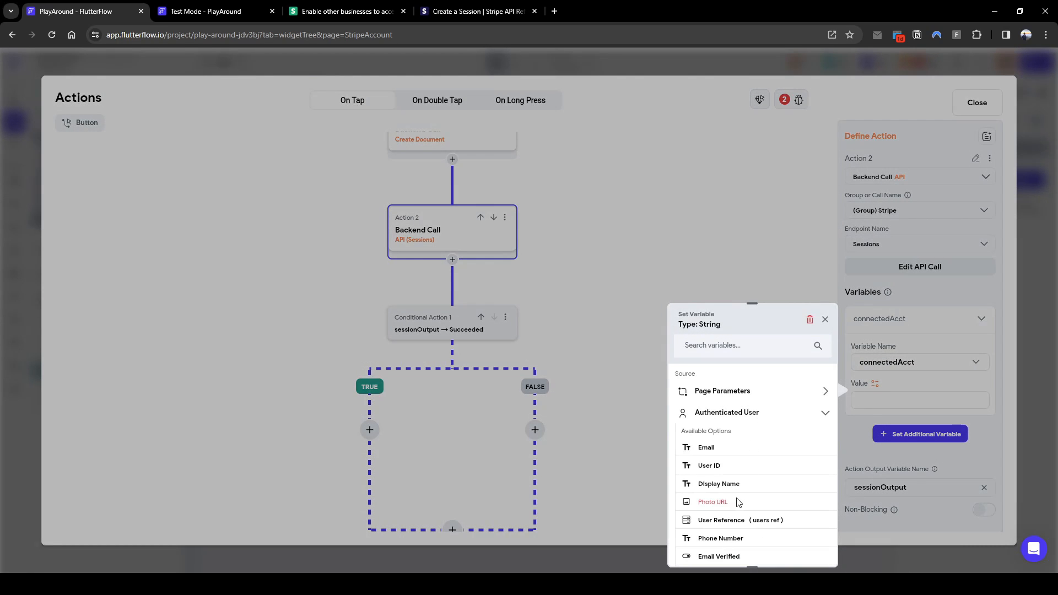
pyautogui.scroll(-2, 738, 501)
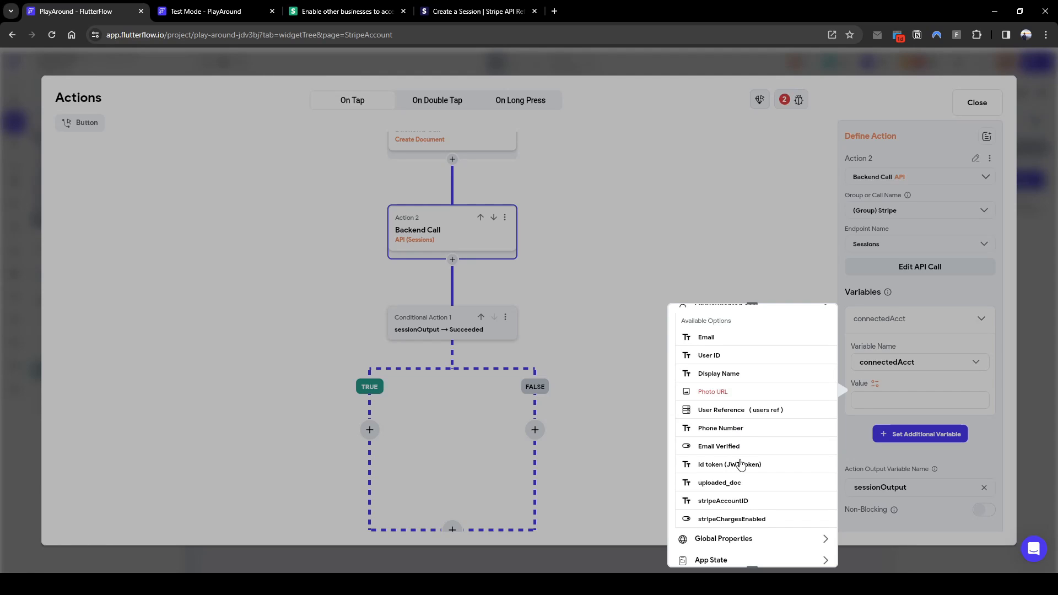
pyautogui.scroll(1, 739, 465)
pyautogui.scroll(-2, 739, 468)
pyautogui.click(745, 503)
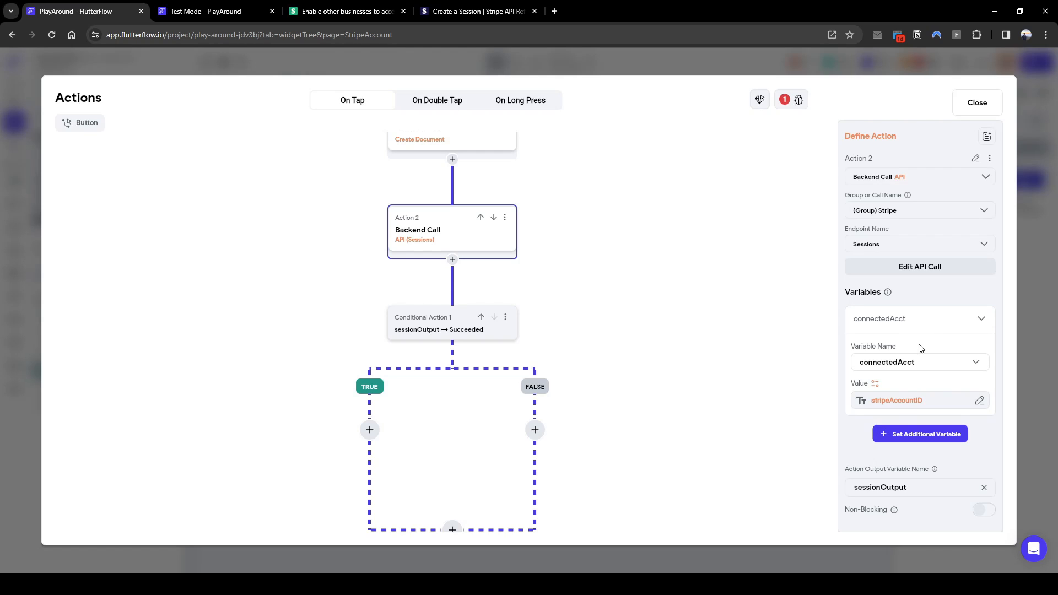
pyautogui.scroll(-1, 929, 360)
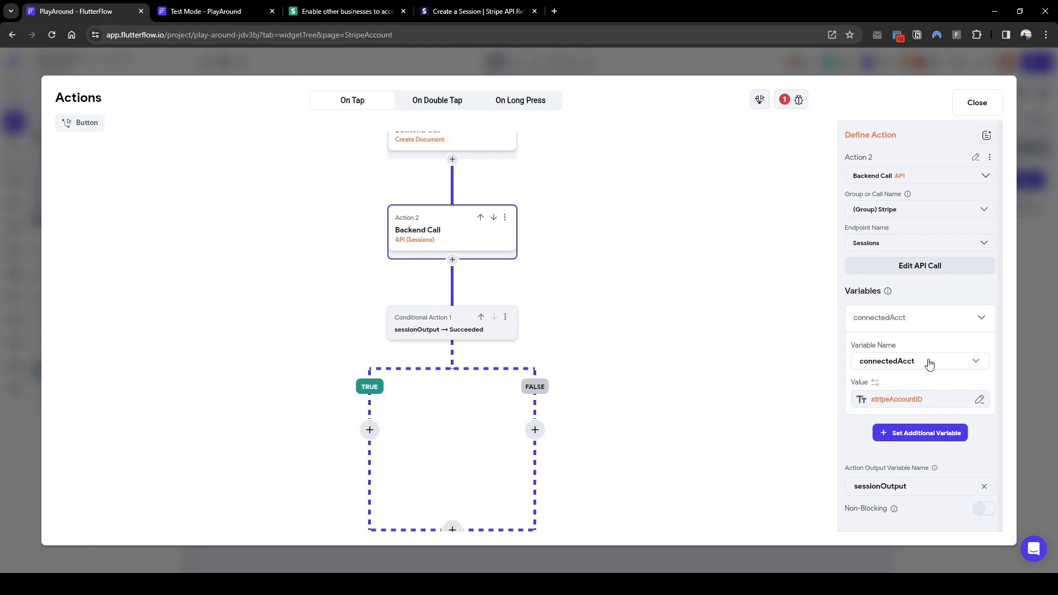
# Add the cancelurl variable with the pasted test cancel URL
pyautogui.click(917, 431)
pyautogui.click(909, 408)
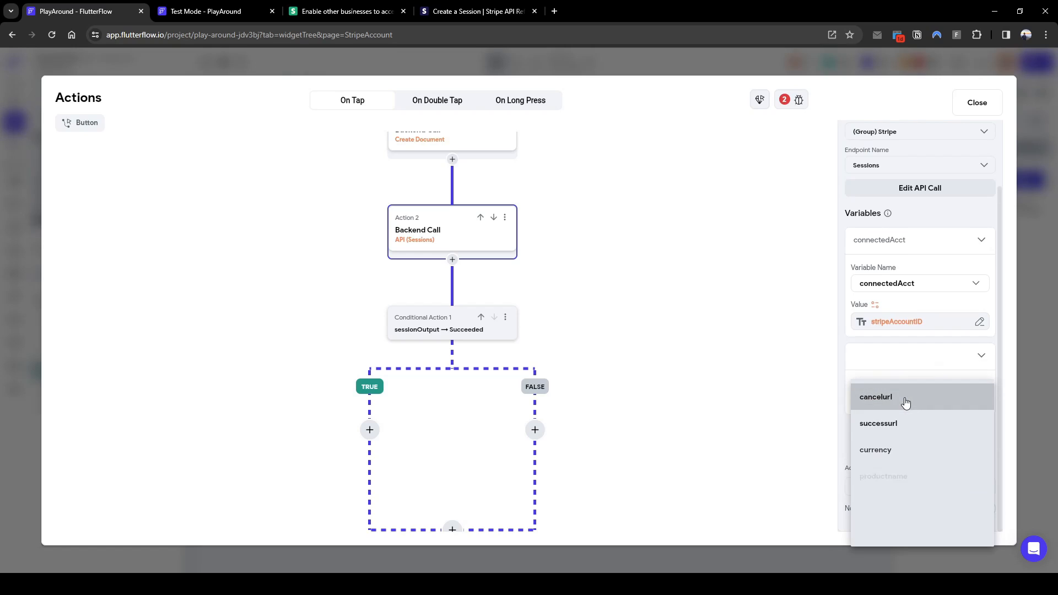
pyautogui.click(905, 403)
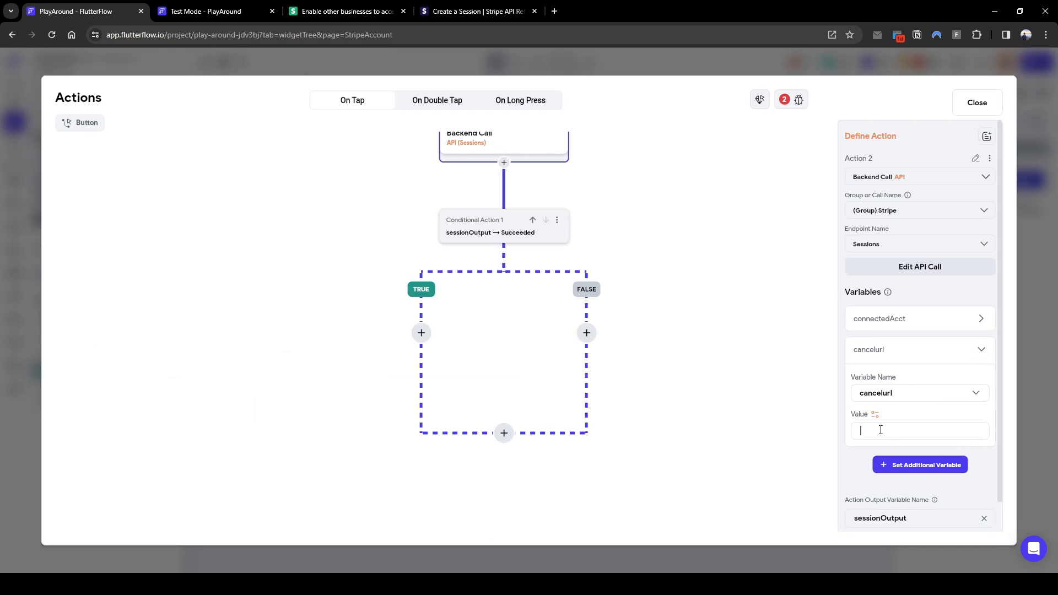
pyautogui.write('https://www.testurl.net.au/cancel')
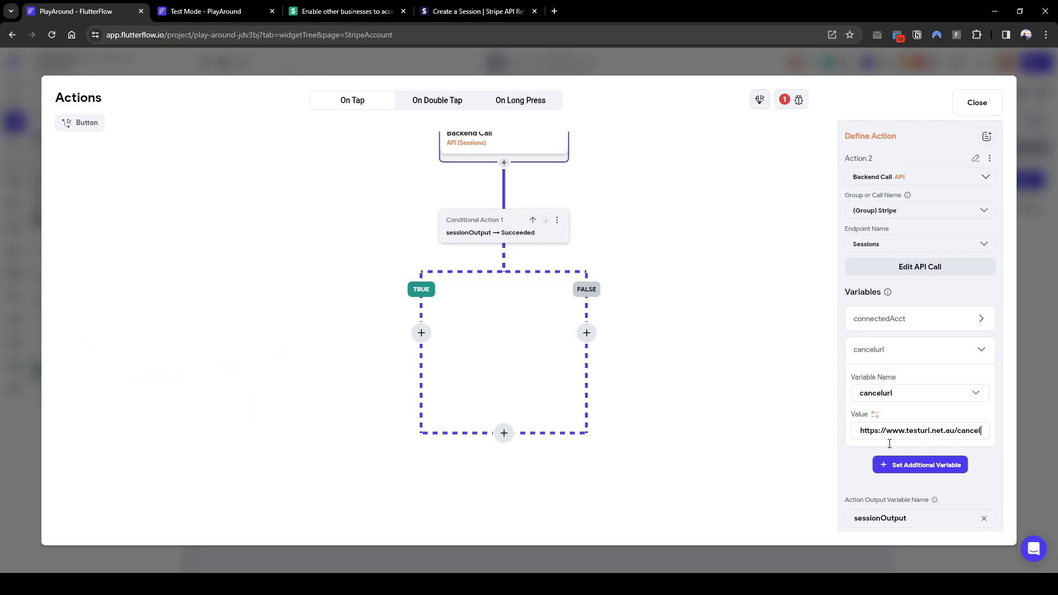
# Add successurl using the same URL with its /cancel ending changed to /success
pyautogui.click(894, 467)
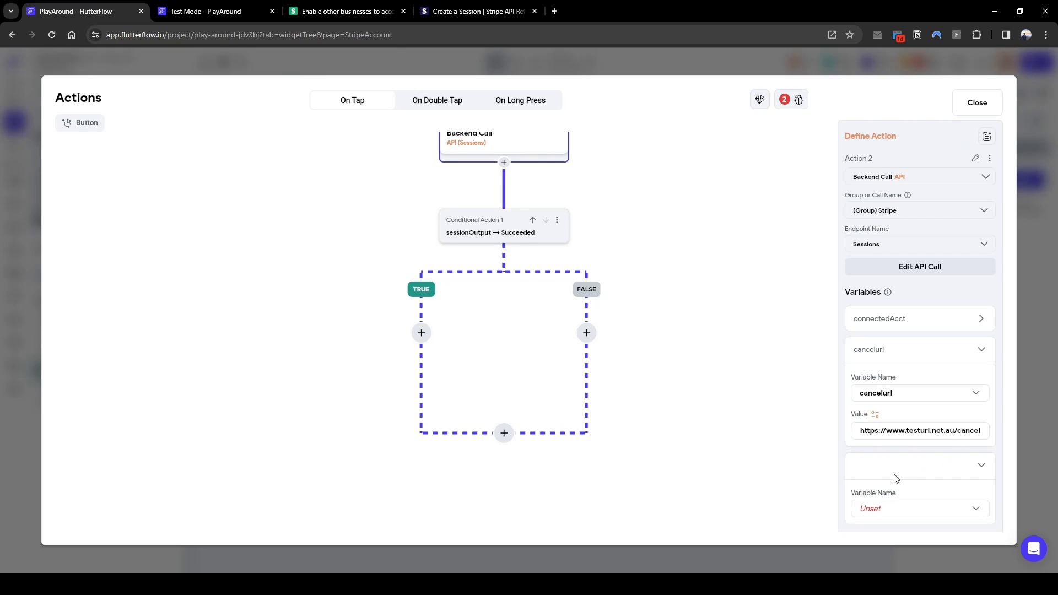
pyautogui.click(908, 512)
pyautogui.click(891, 424)
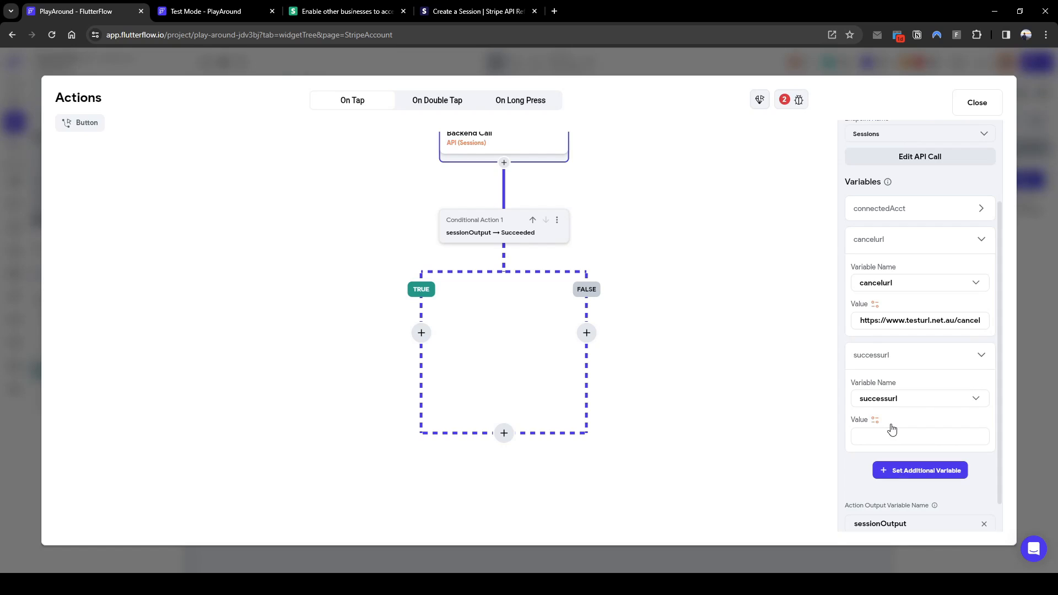
pyautogui.click(890, 426)
pyautogui.click(893, 435)
pyautogui.click(893, 435)
pyautogui.write('https://www.testurl.net.au/cancel')
pyautogui.moveTo(955, 438); pyautogui.dragTo(1031, 448)
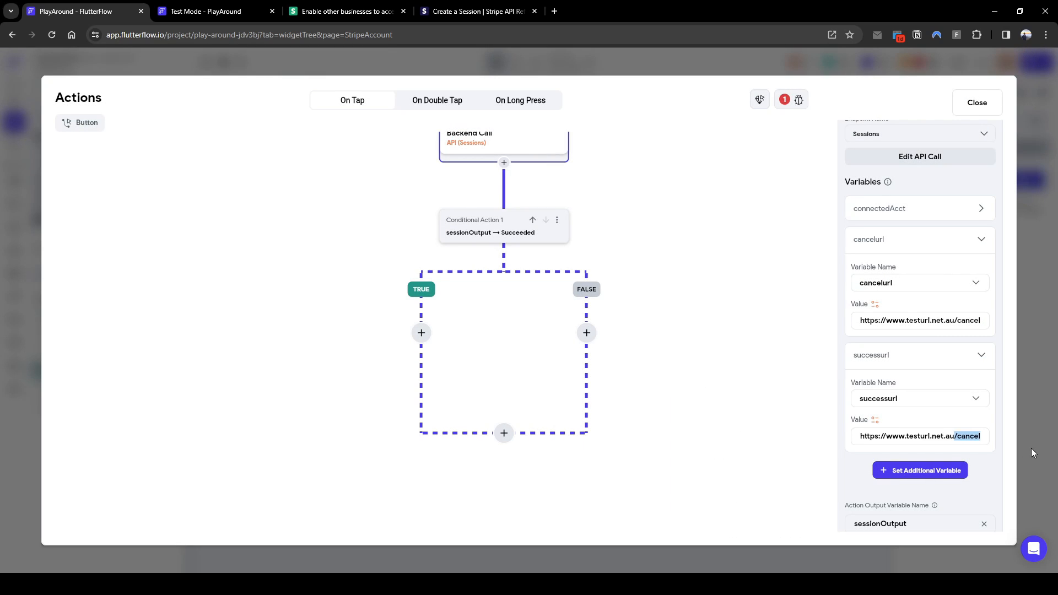
pyautogui.write('/success')
# Add the currency variable as usd and productname as Test Stripe
pyautogui.scroll(-1, 903, 419)
pyautogui.click(912, 432)
pyautogui.click(901, 475)
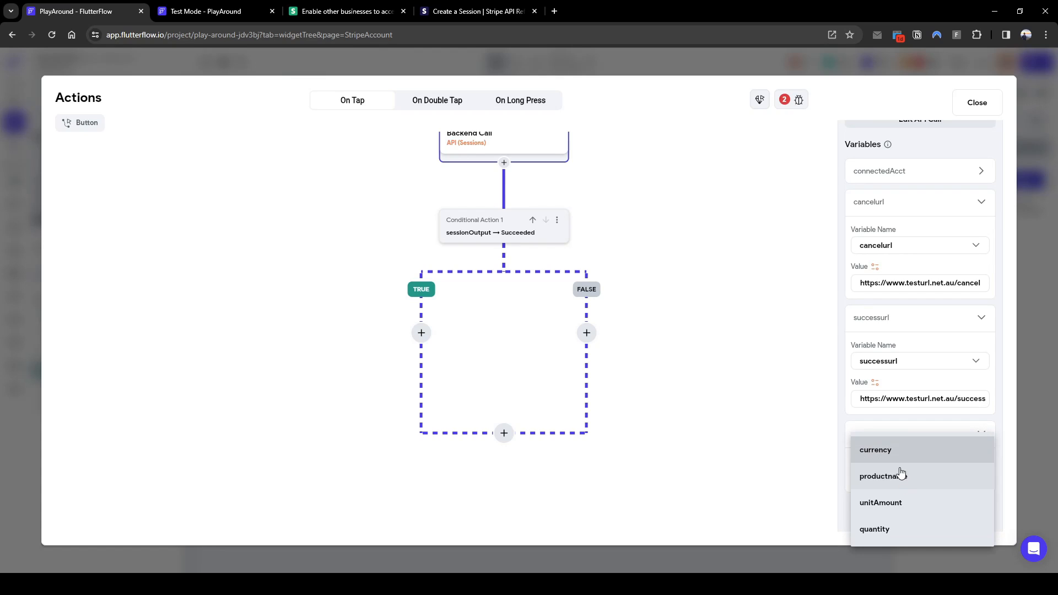
pyautogui.click(899, 451)
pyautogui.scroll(-1, 898, 460)
pyautogui.click(903, 459)
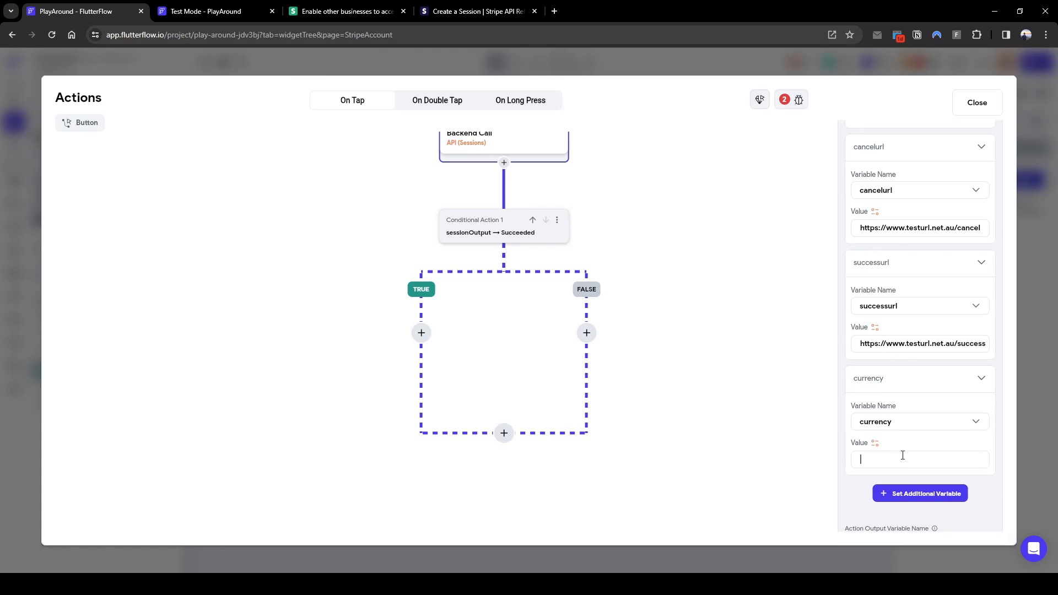
pyautogui.scroll(-1, 915, 449)
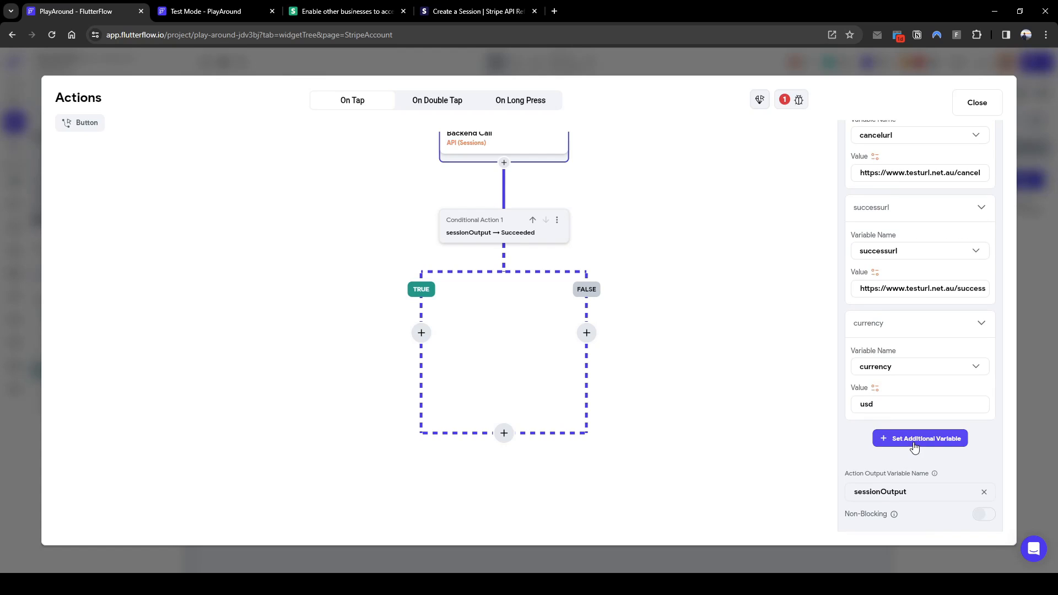
pyautogui.click(881, 439)
pyautogui.scroll(-2, 876, 457)
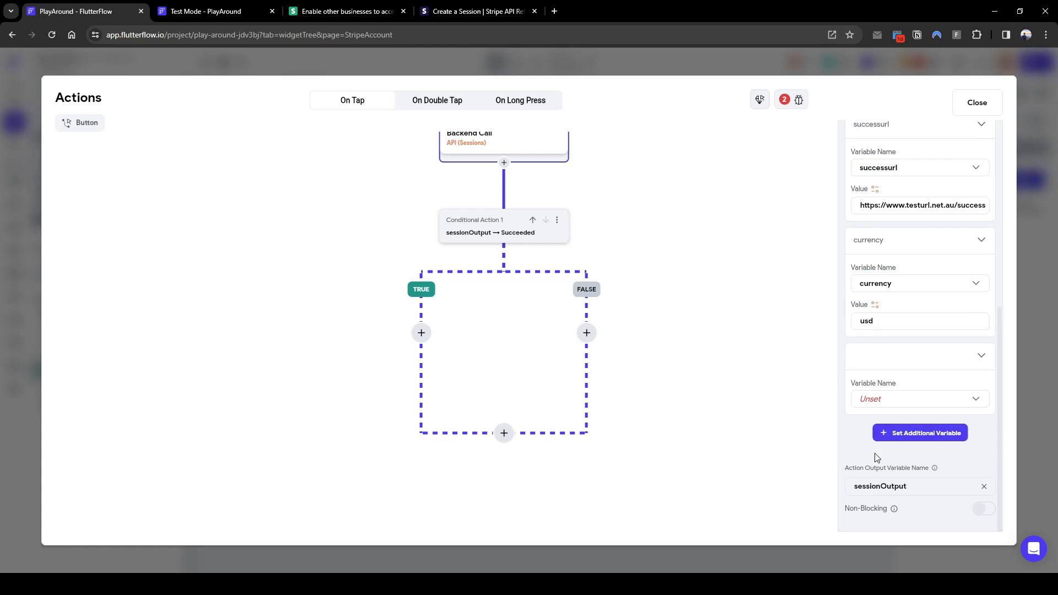
pyautogui.click(881, 399)
pyautogui.click(893, 400)
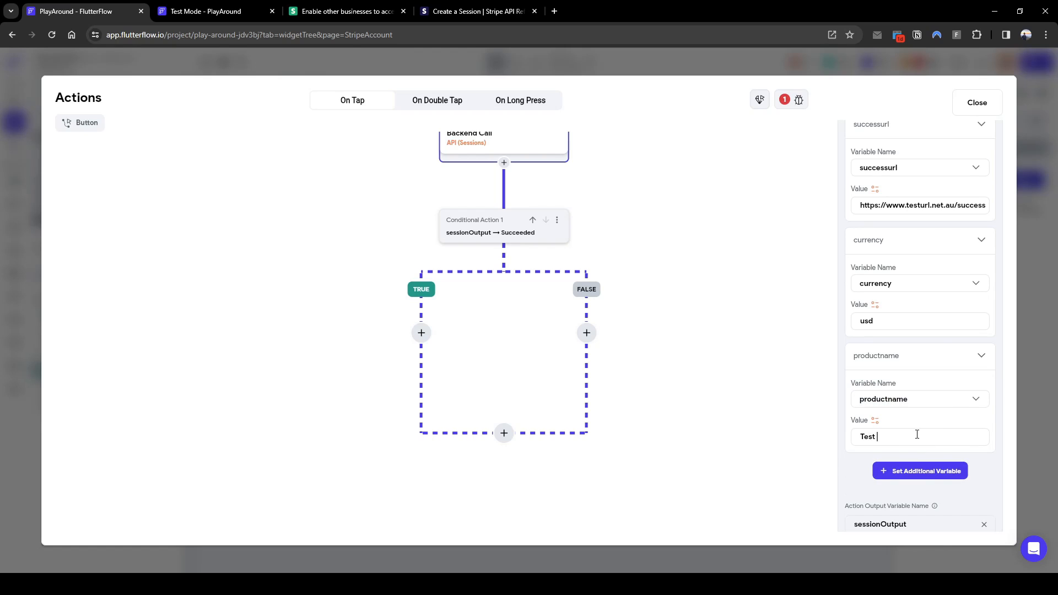
# Add unitAmount 500 and quantity 1 to the Sessions call variables
pyautogui.scroll(-1, 917, 435)
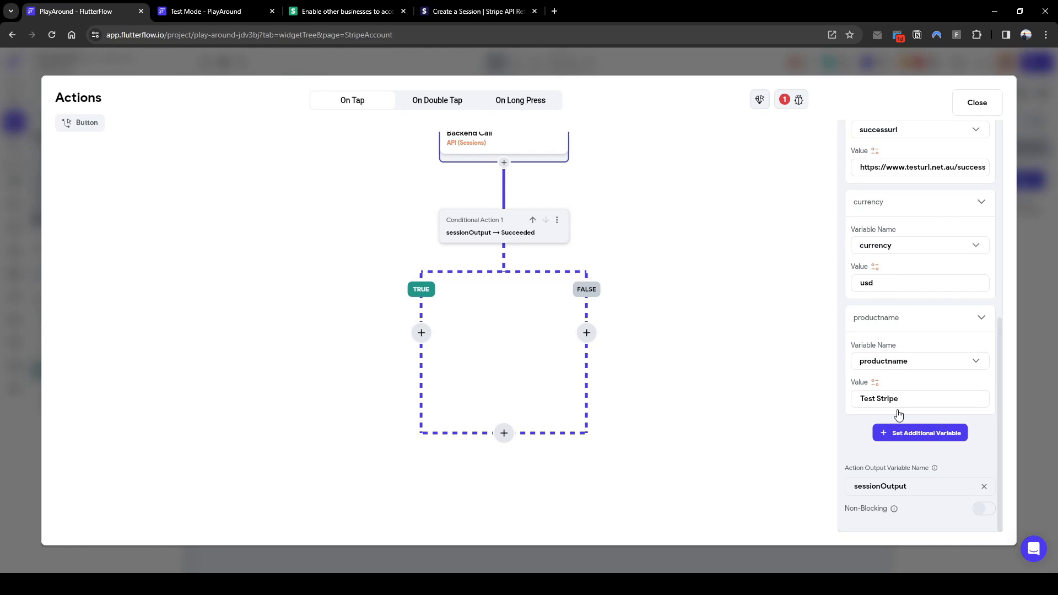
pyautogui.click(903, 433)
pyautogui.click(899, 479)
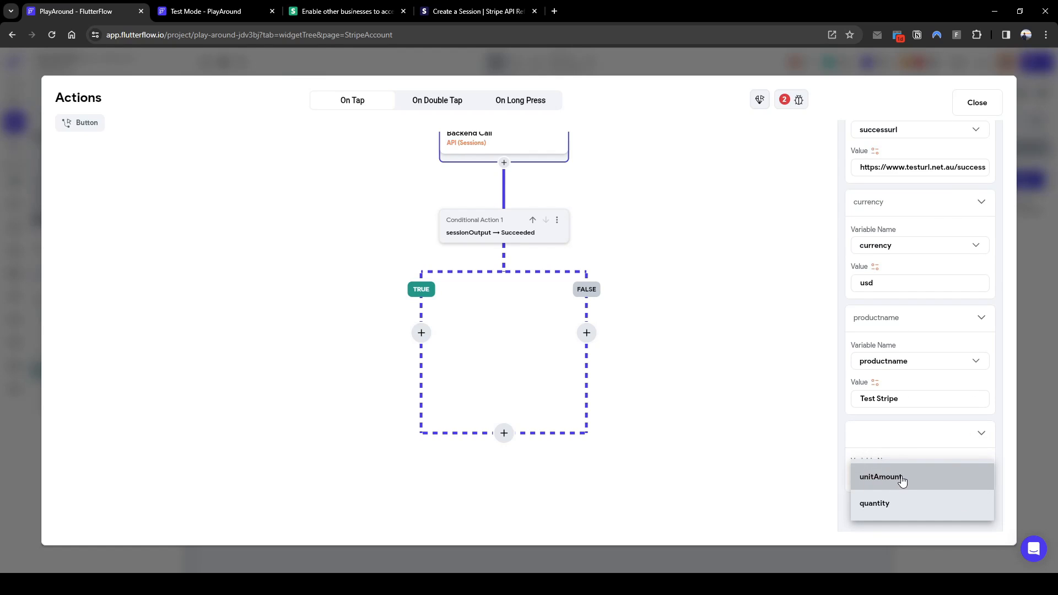
pyautogui.click(901, 478)
pyautogui.scroll(-1, 907, 490)
pyautogui.click(899, 460)
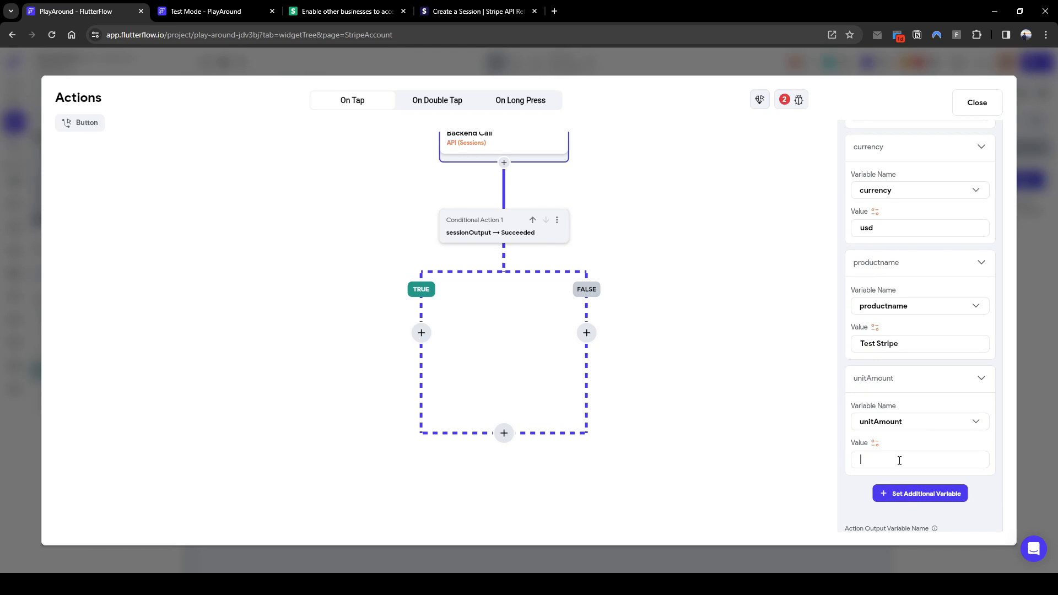
pyautogui.click(916, 492)
pyautogui.scroll(-2, 903, 471)
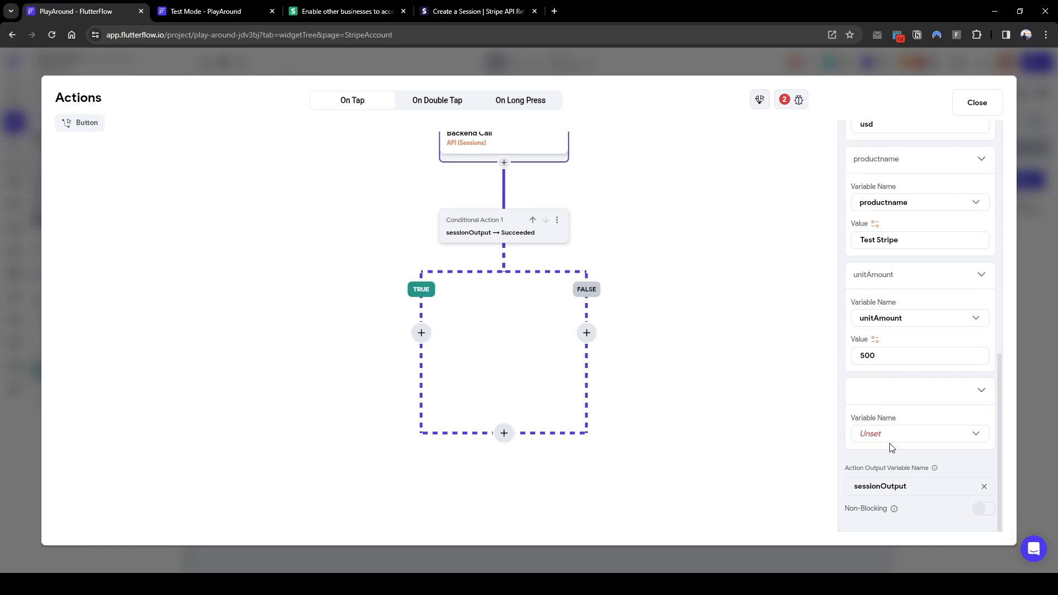
pyautogui.click(890, 443)
pyautogui.click(927, 441)
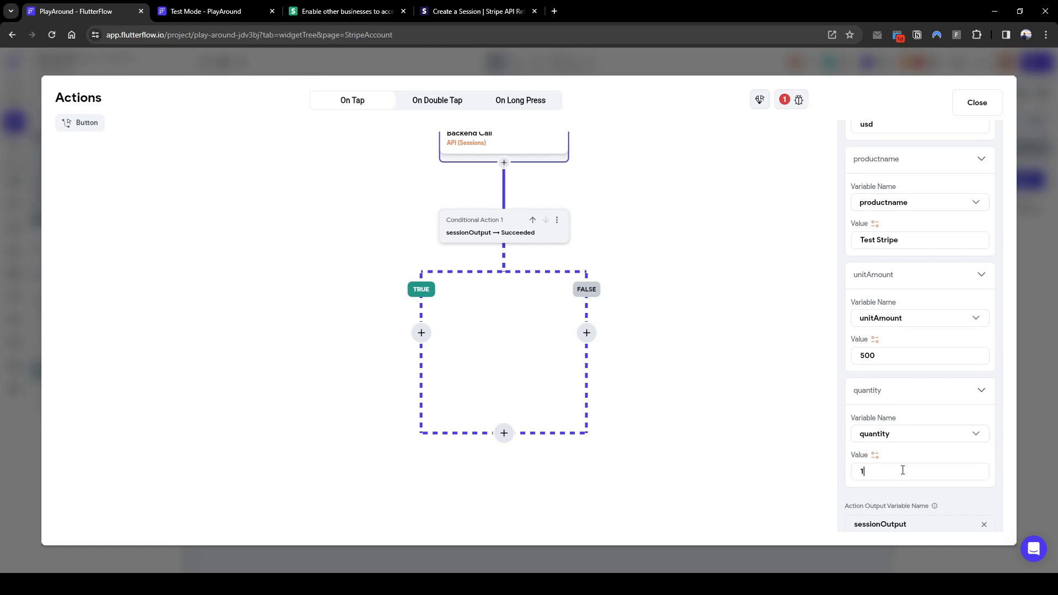
pyautogui.scroll(-1, 902, 470)
pyautogui.write('1')
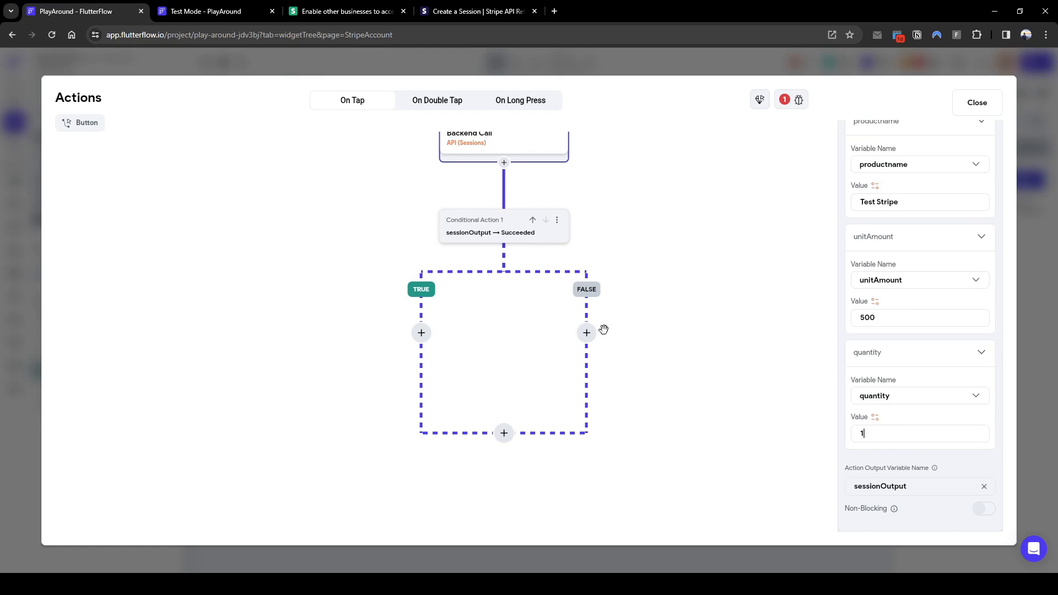
pyautogui.click(519, 247)
# On the failure branch, show an informational 'Didn't work' alert, then terminate the flow
pyautogui.click(521, 234)
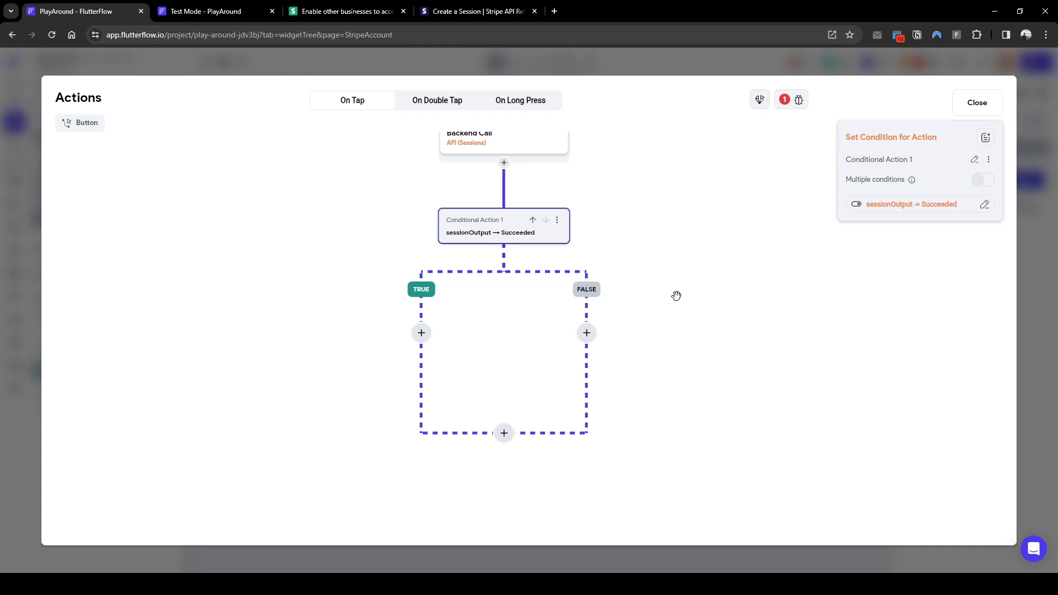
pyautogui.click(588, 335)
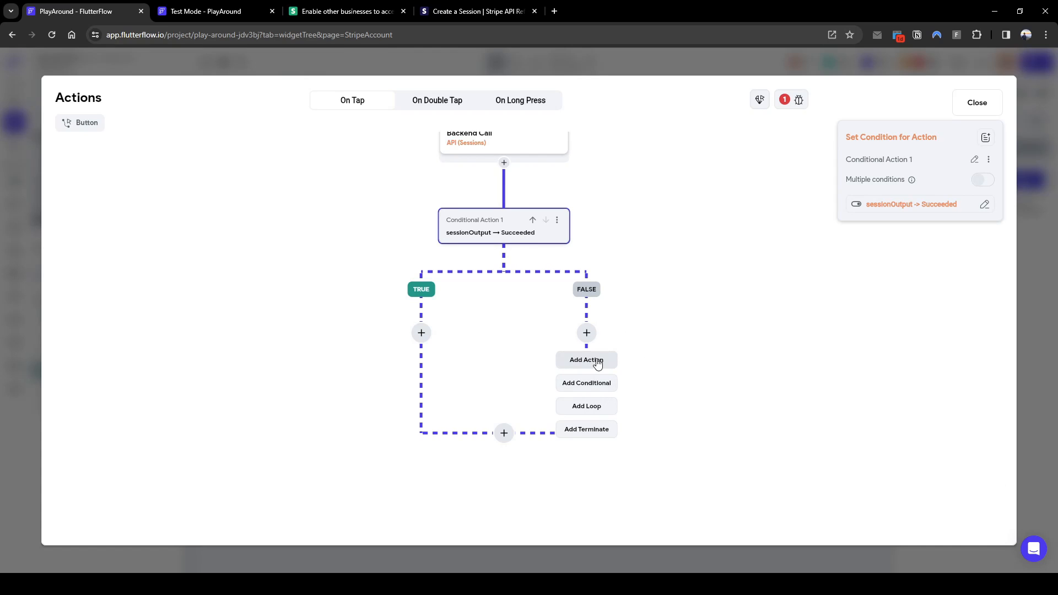
pyautogui.click(606, 369)
pyautogui.click(911, 214)
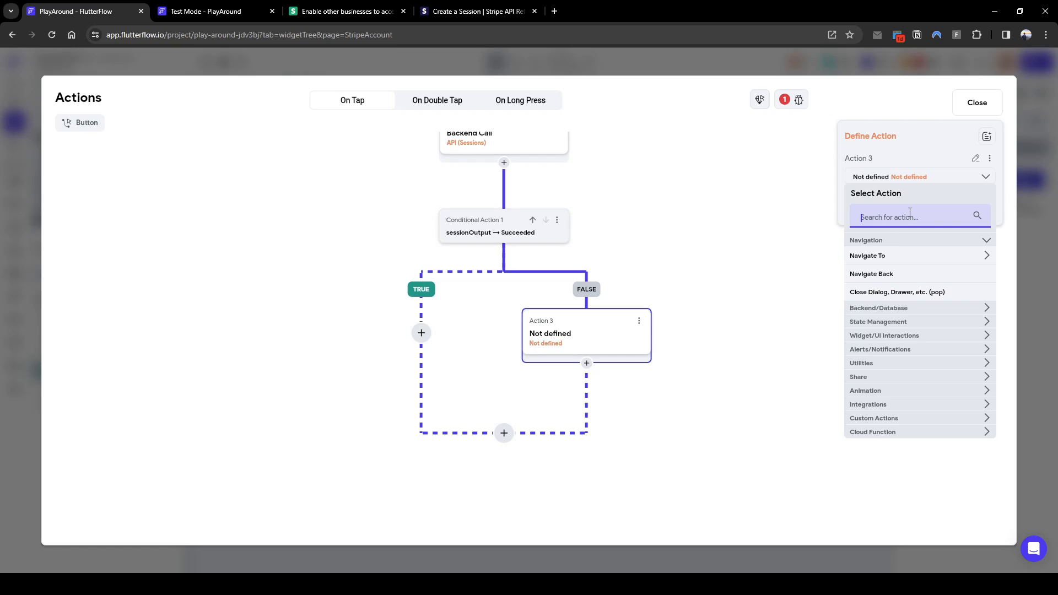
pyautogui.write('al')
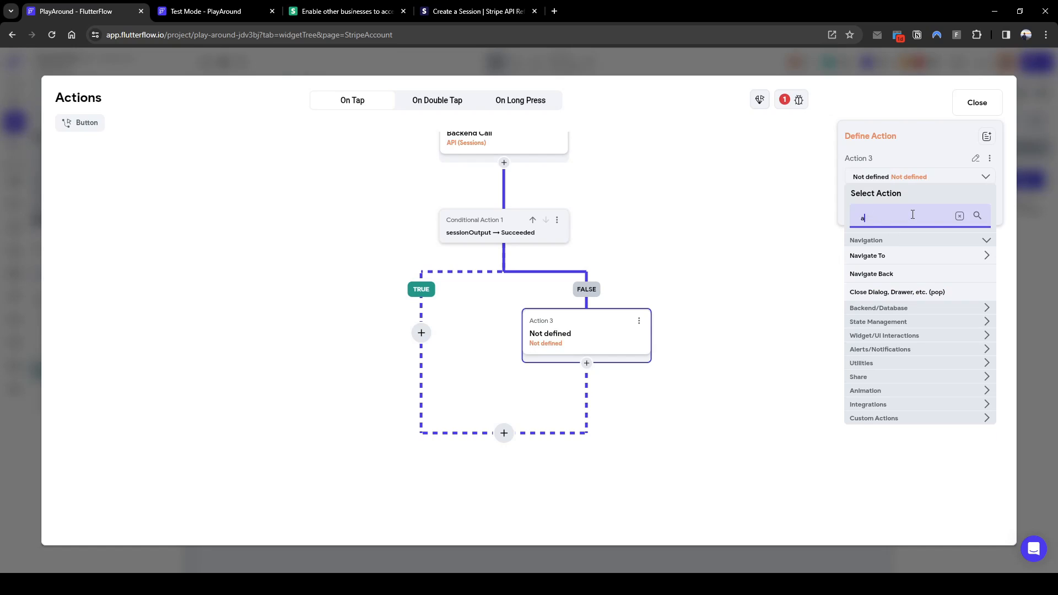
pyautogui.click(902, 288)
pyautogui.write("Didn't work")
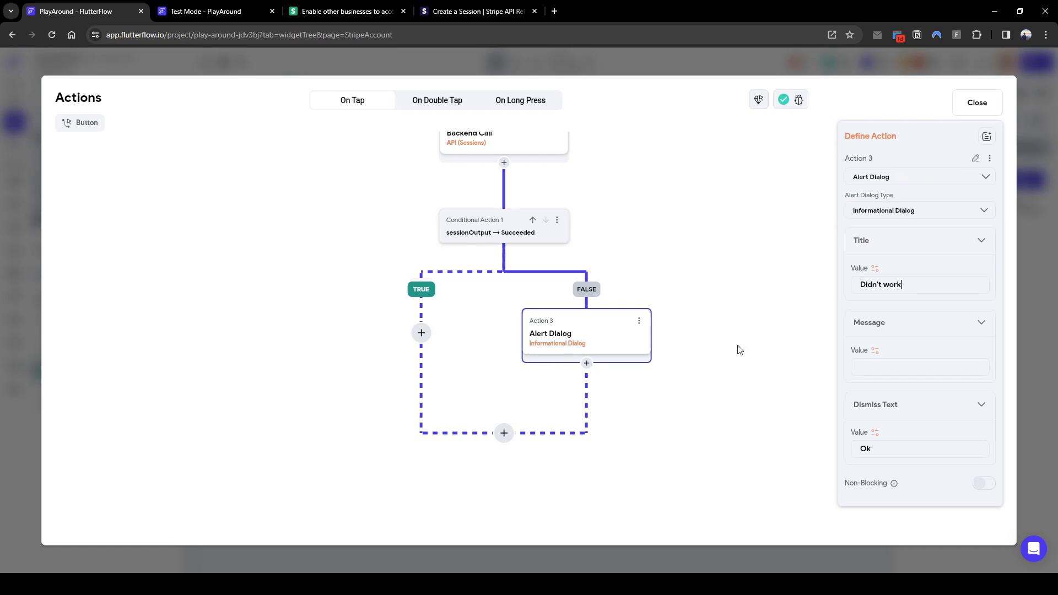
pyautogui.click(586, 363)
pyautogui.click(602, 455)
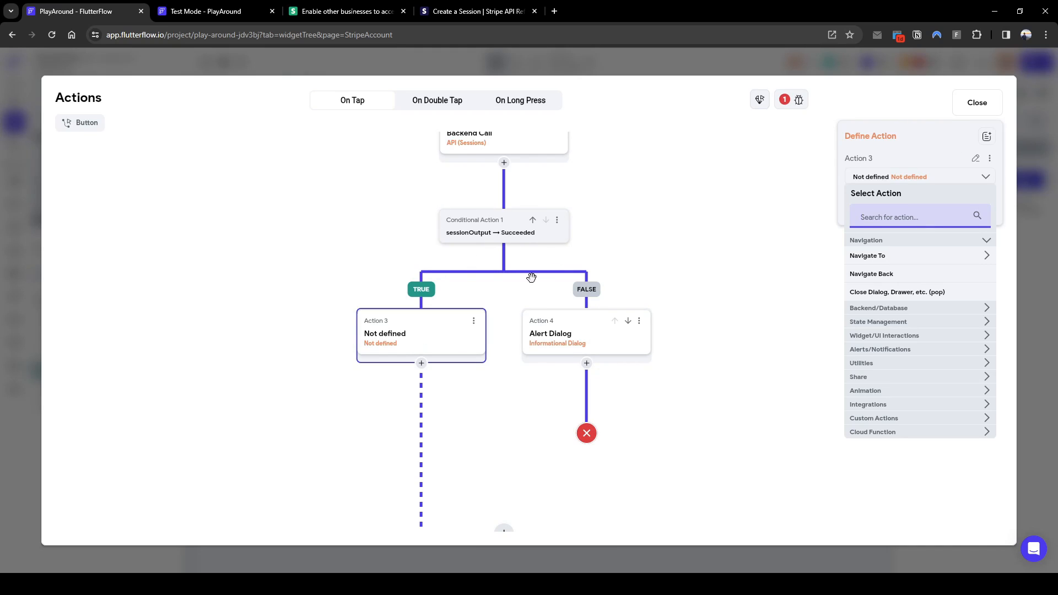
# Make Action 3 an Update Document call targeting transactionOutput's Reference
pyautogui.write('update')
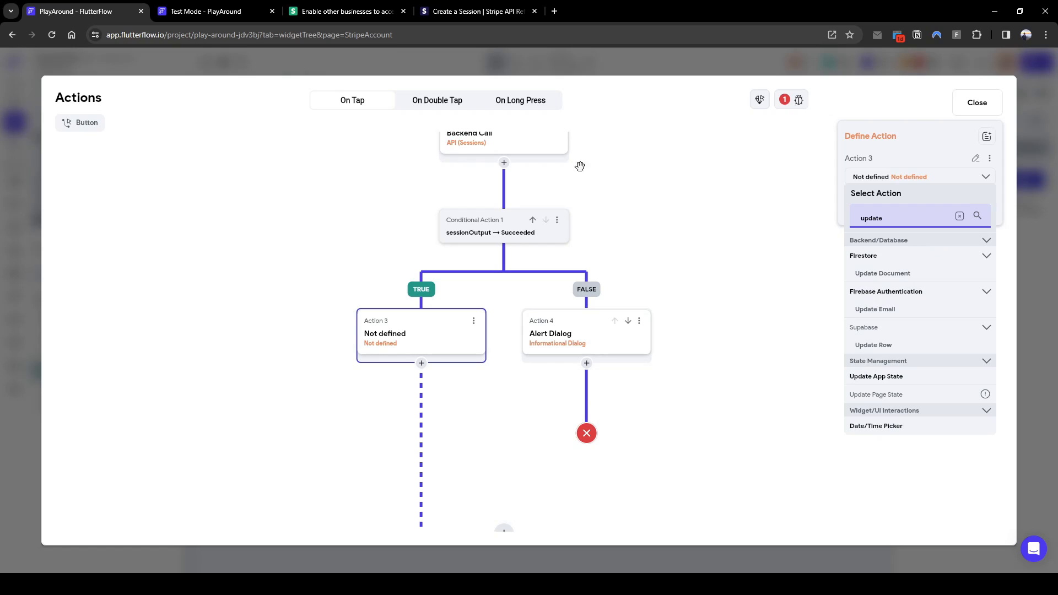
pyautogui.moveTo(475, 162); pyautogui.dragTo(480, 182)
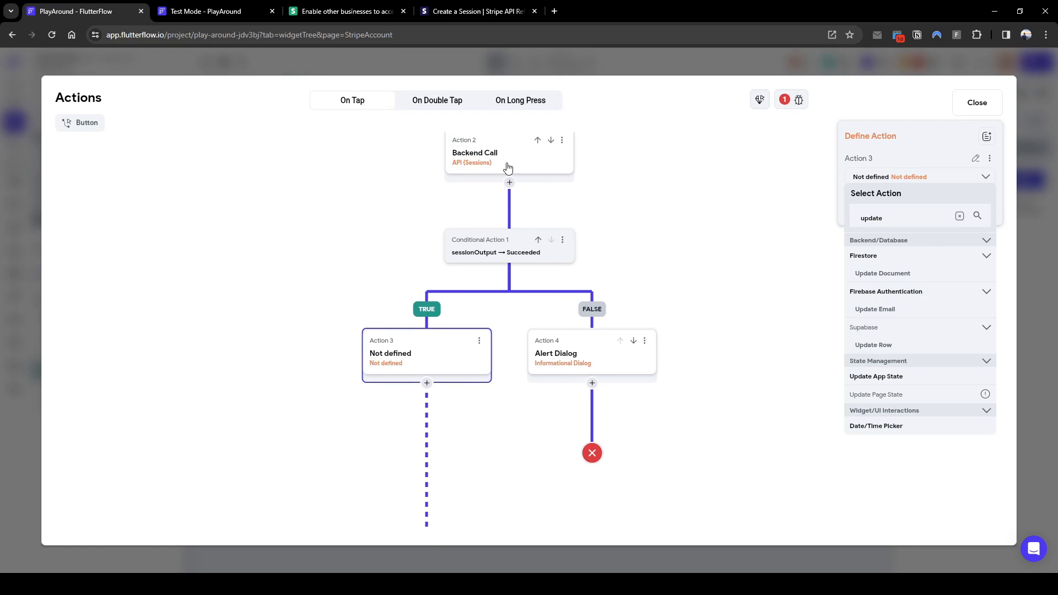
pyautogui.click(912, 274)
pyautogui.click(883, 217)
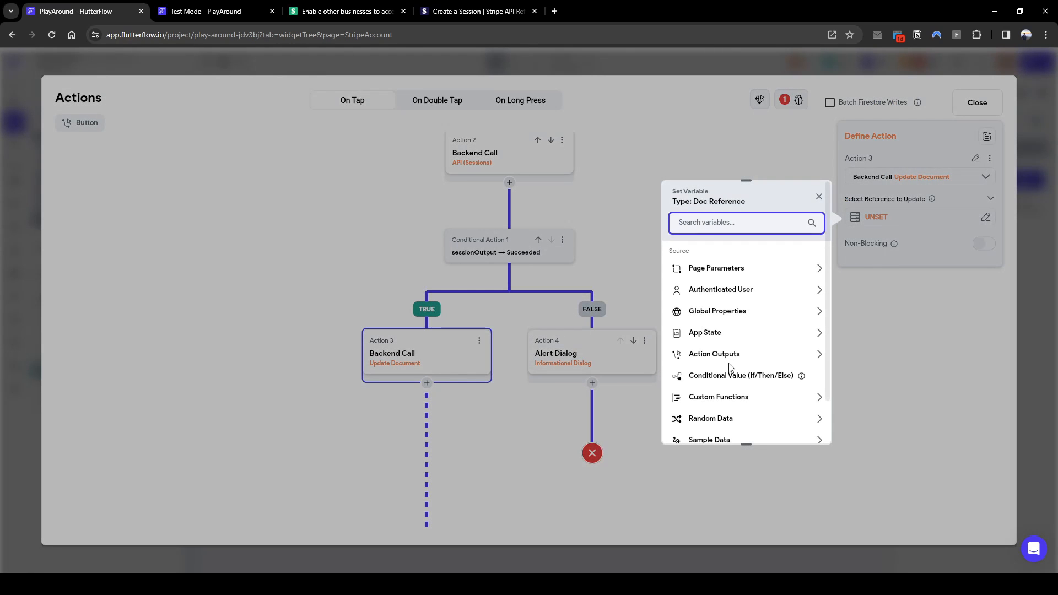
pyautogui.click(745, 364)
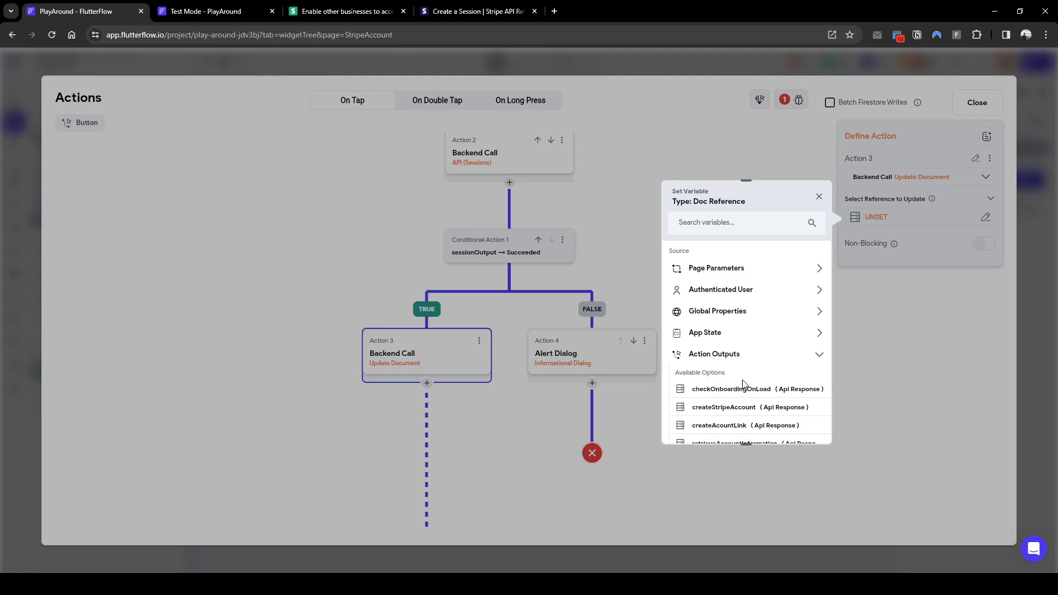
pyautogui.scroll(-3, 741, 380)
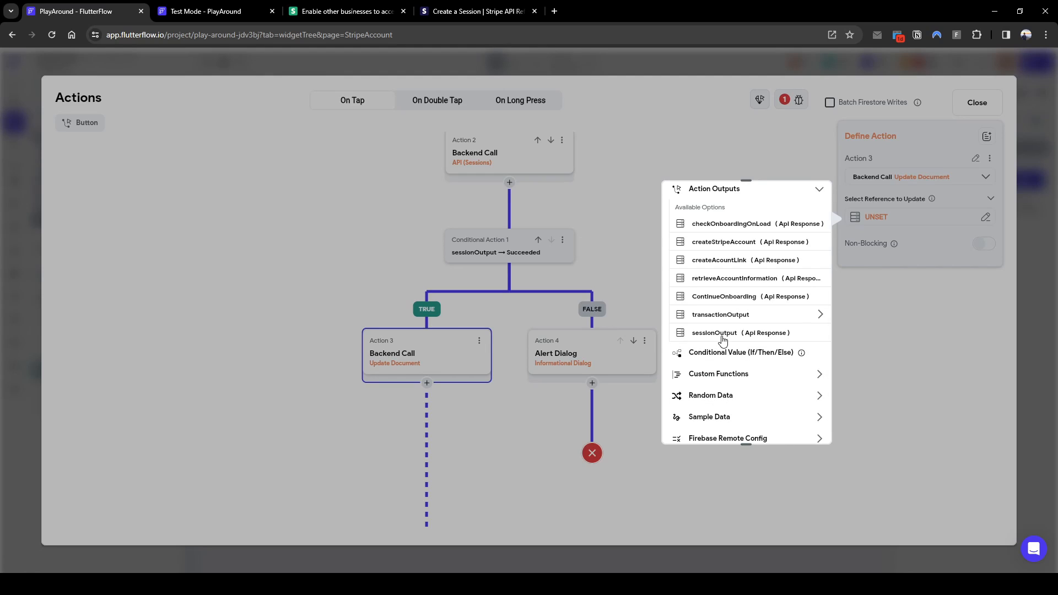
pyautogui.click(727, 315)
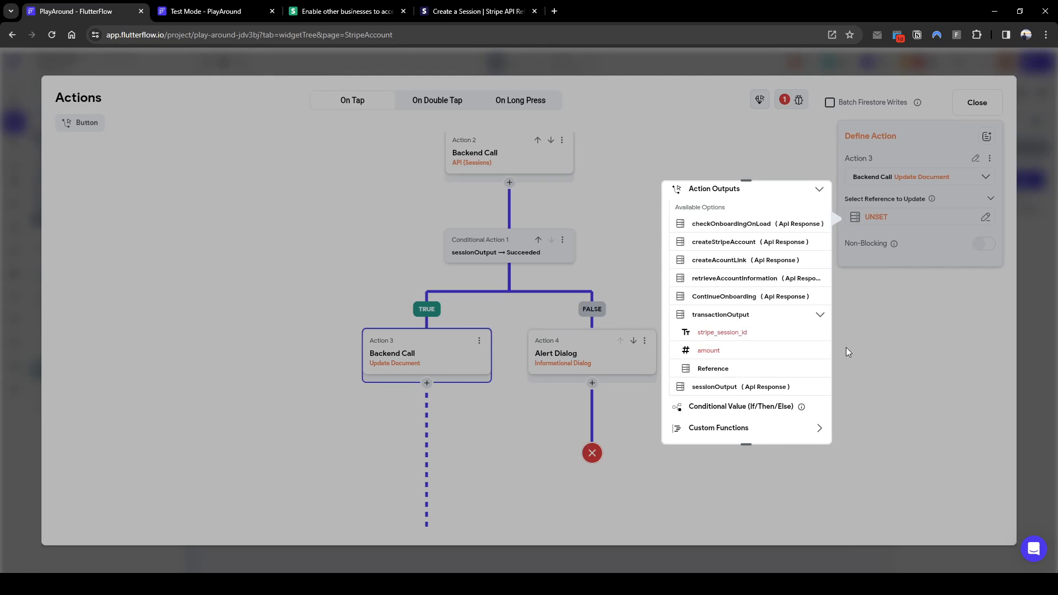
pyautogui.click(729, 370)
pyautogui.click(801, 426)
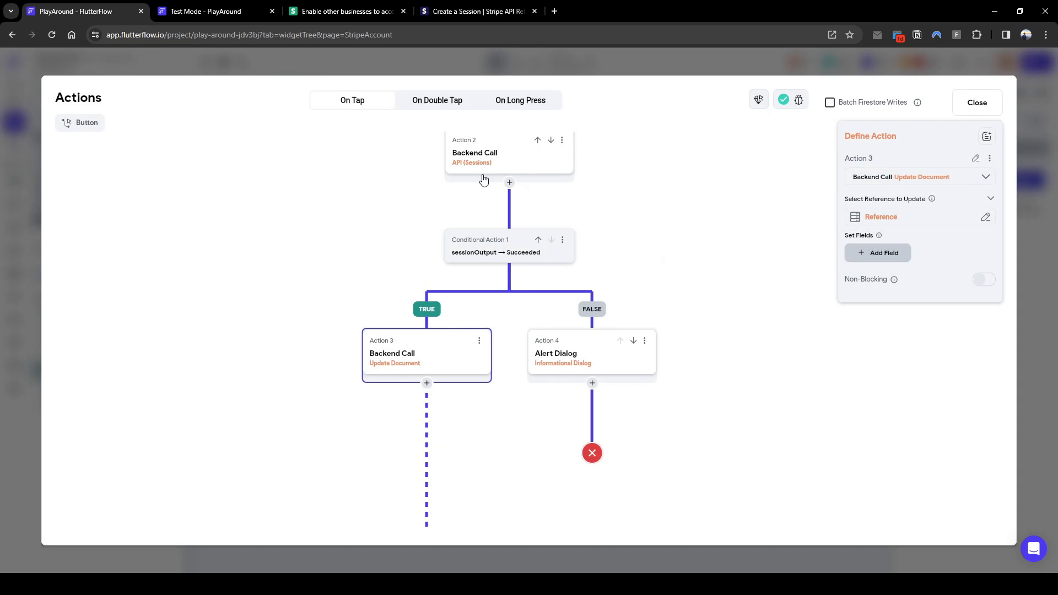
# Review the session API call's variables and the document-creation action before returning to the update action
pyautogui.click(530, 175)
pyautogui.scroll(-10, 895, 448)
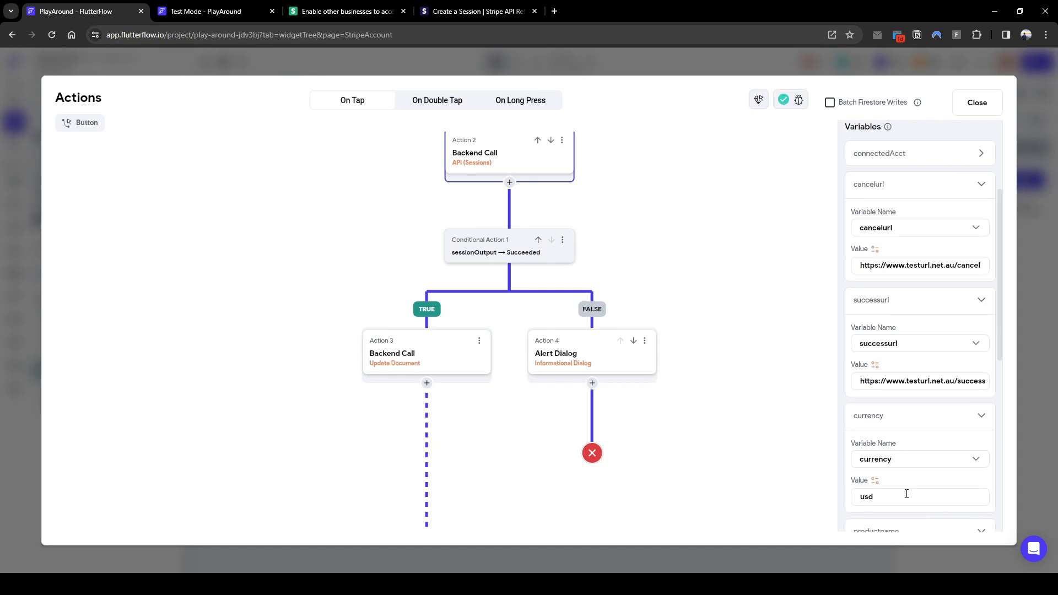
pyautogui.scroll(-1, 894, 449)
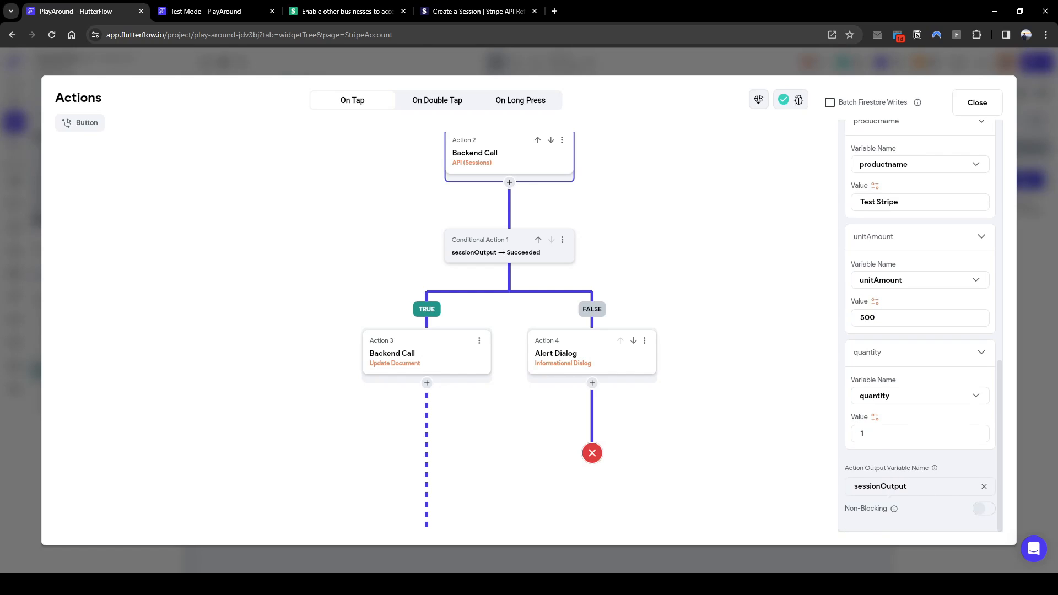
pyautogui.scroll(3, 692, 266)
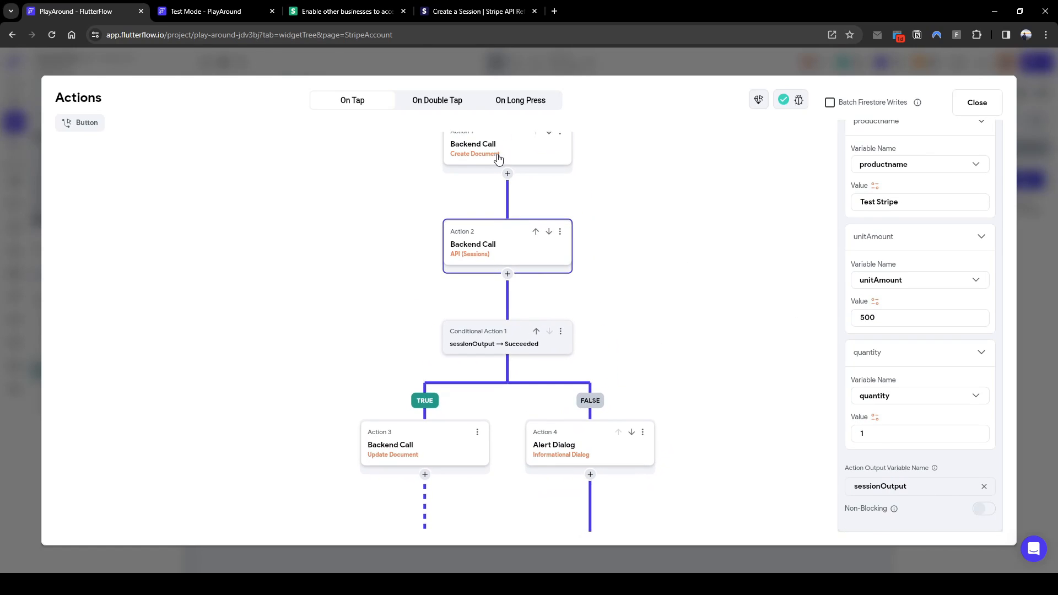
pyautogui.click(498, 159)
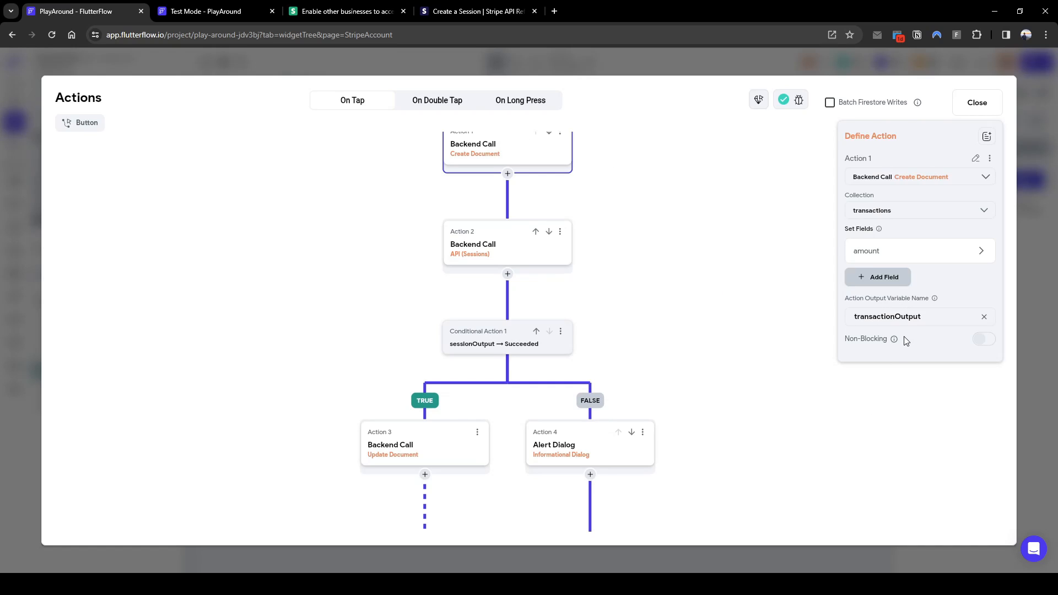
pyautogui.click(414, 453)
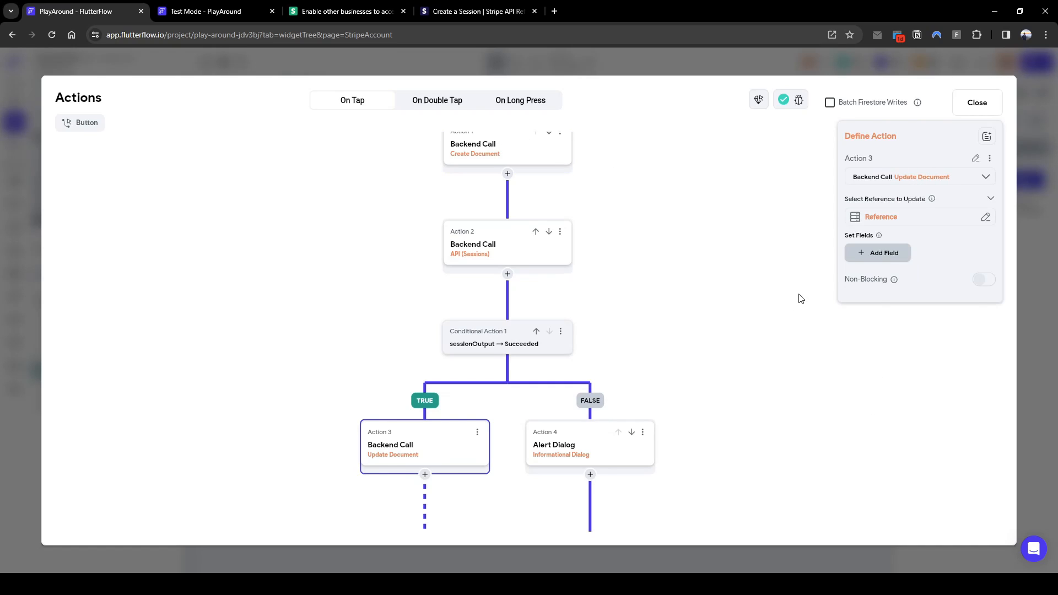
# Add the stripe_session_id field to the update, taking its value from the sessionOutput variable
pyautogui.click(881, 258)
pyautogui.click(904, 259)
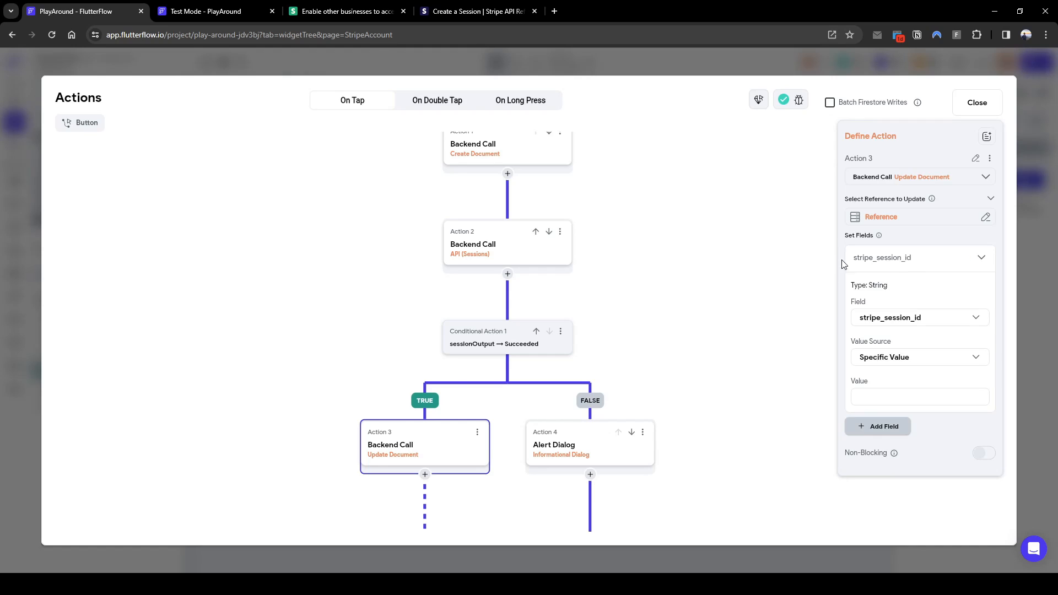
pyautogui.click(878, 360)
pyautogui.click(881, 384)
pyautogui.click(884, 386)
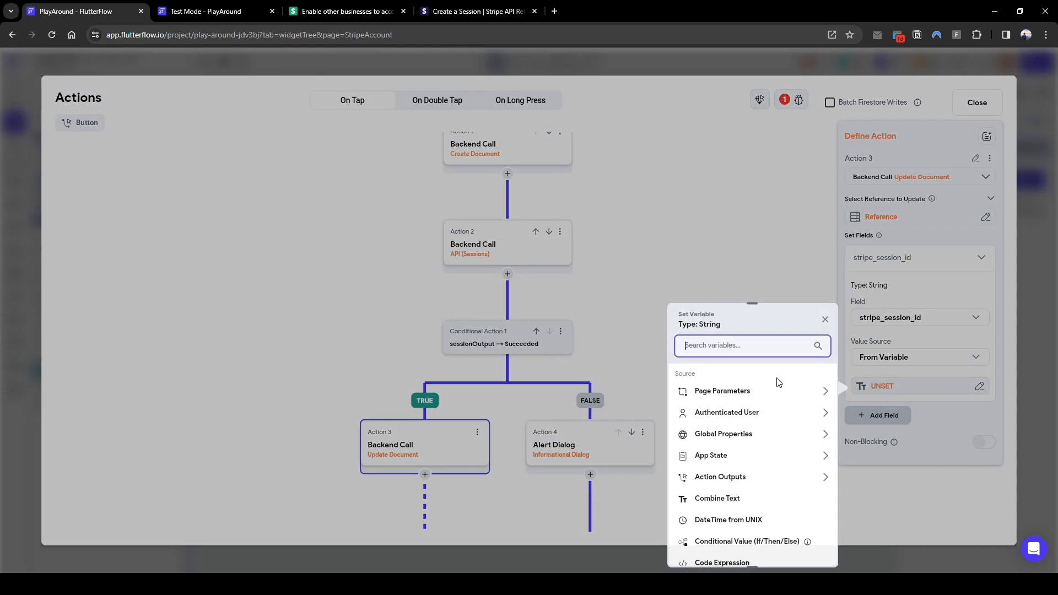
pyautogui.write('sessionOutp')
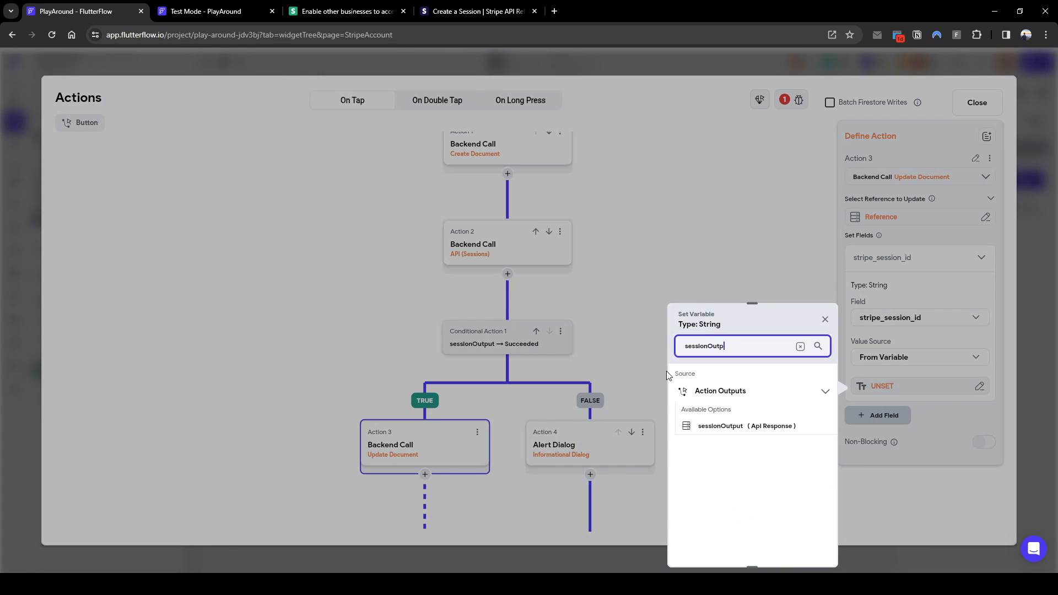
pyautogui.write('ut')
pyautogui.click(720, 426)
# Read 'id' from sessionOutput's JSON body via a predefined path and confirm it as the field value
pyautogui.click(754, 415)
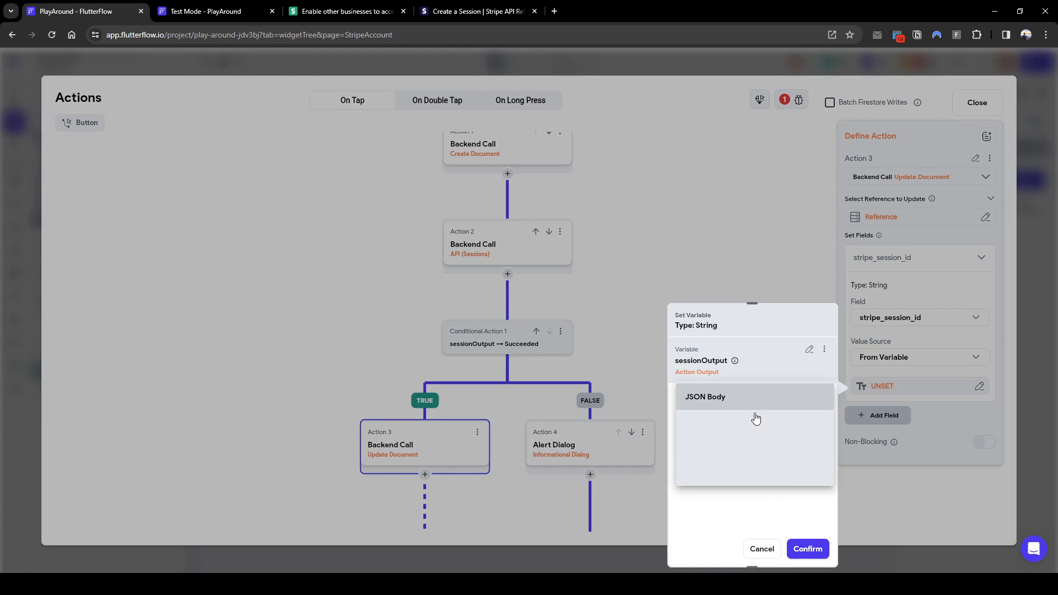
pyautogui.click(739, 400)
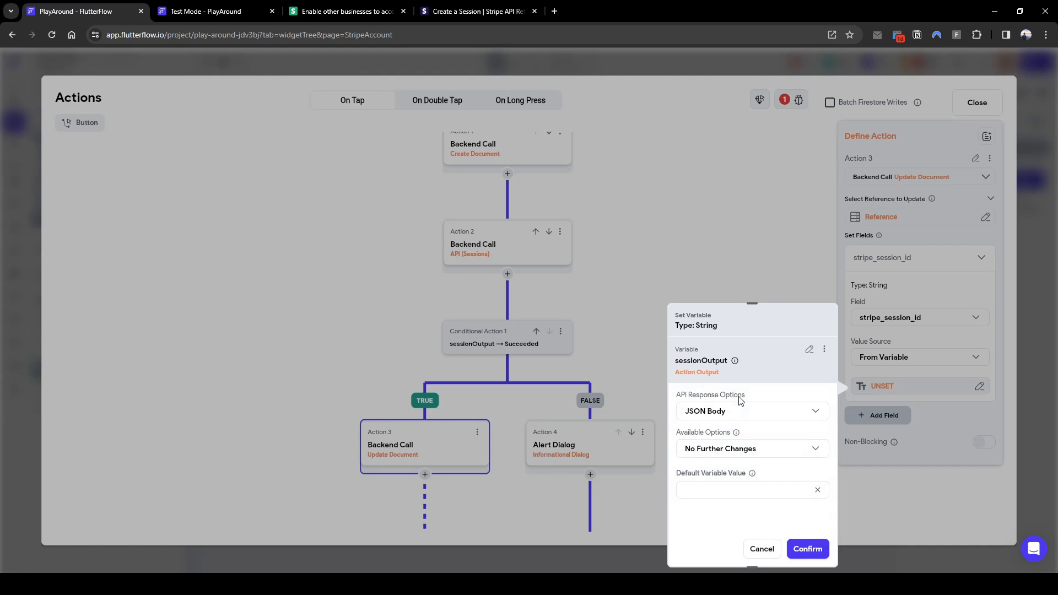
pyautogui.click(736, 448)
pyautogui.click(728, 394)
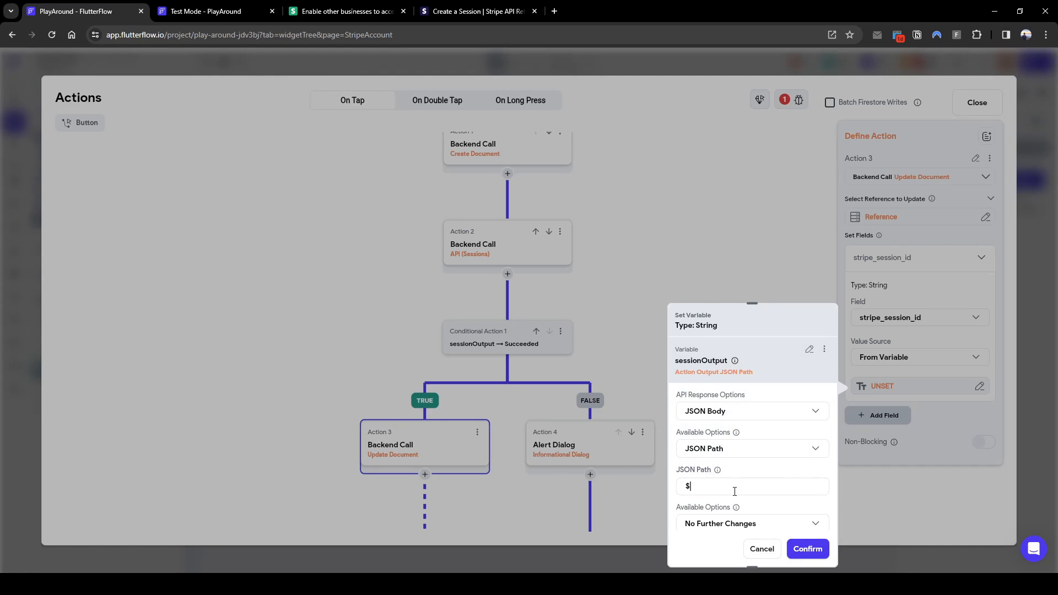
pyautogui.scroll(-1, 734, 491)
pyautogui.click(733, 472)
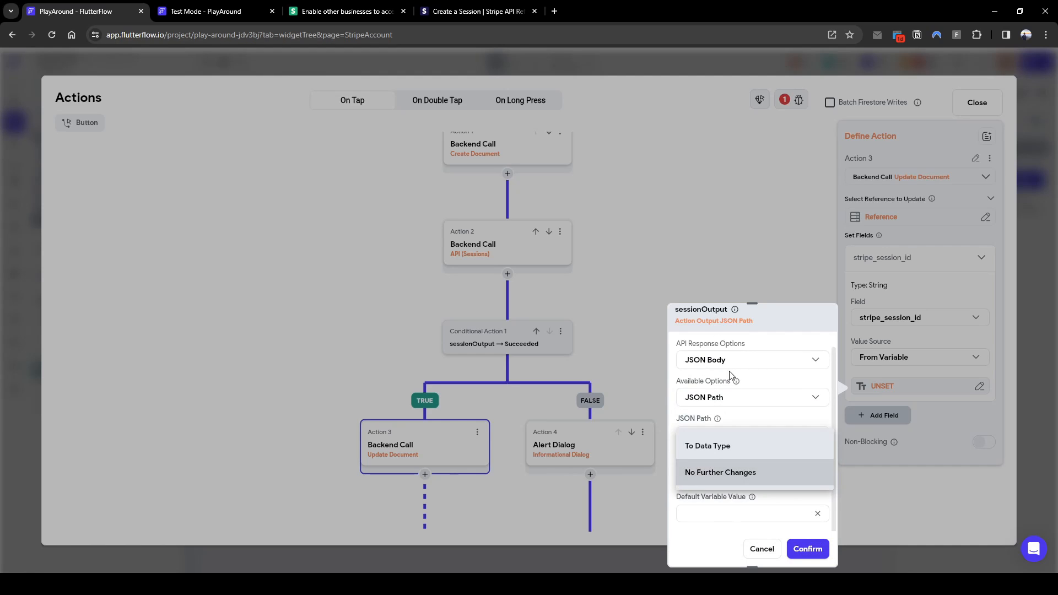
pyautogui.click(729, 402)
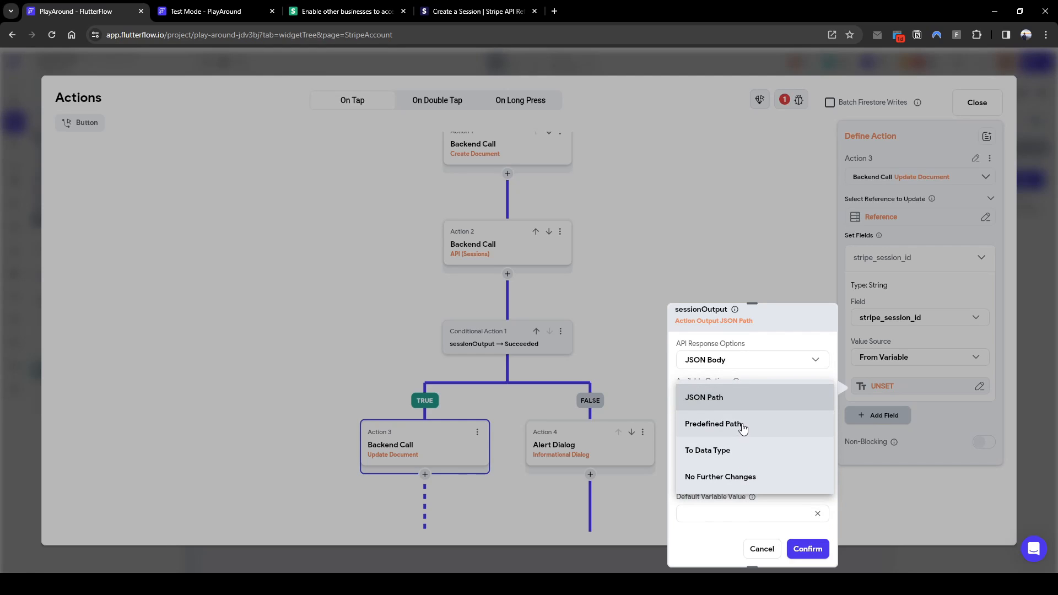
pyautogui.click(742, 427)
pyautogui.click(722, 473)
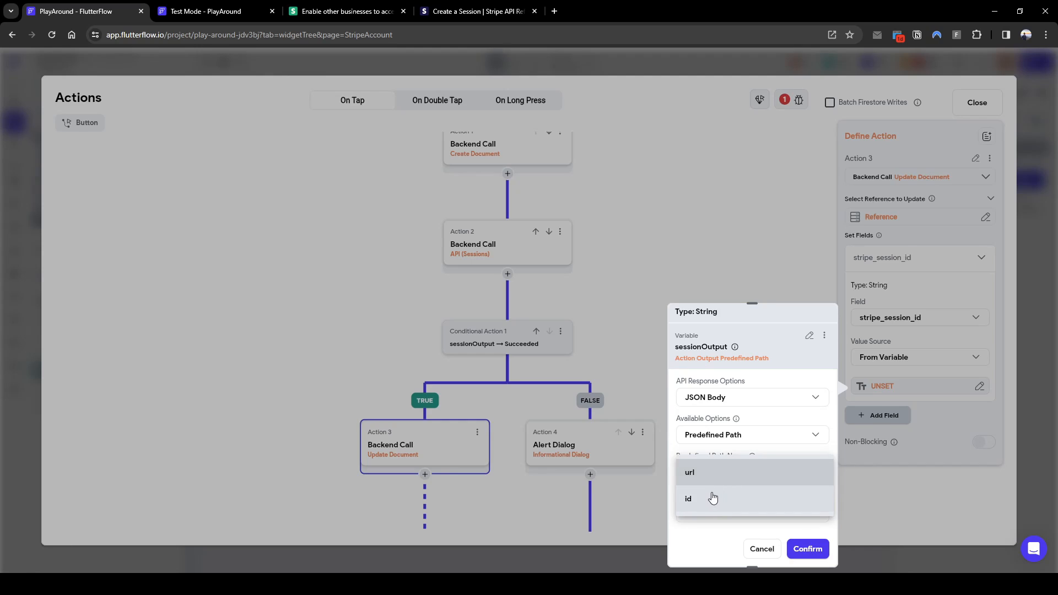
pyautogui.click(715, 503)
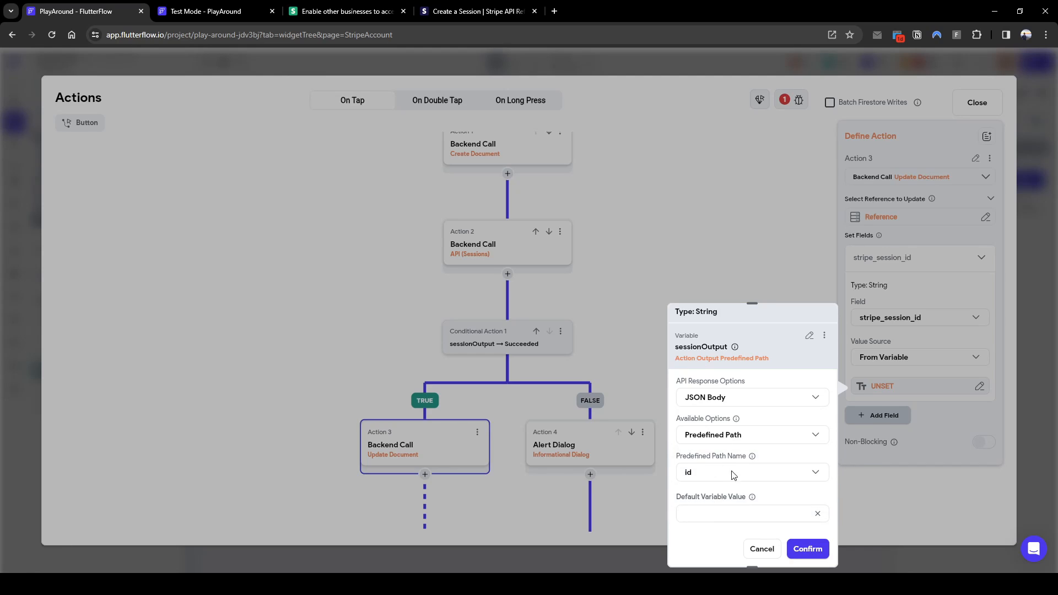
pyautogui.click(807, 548)
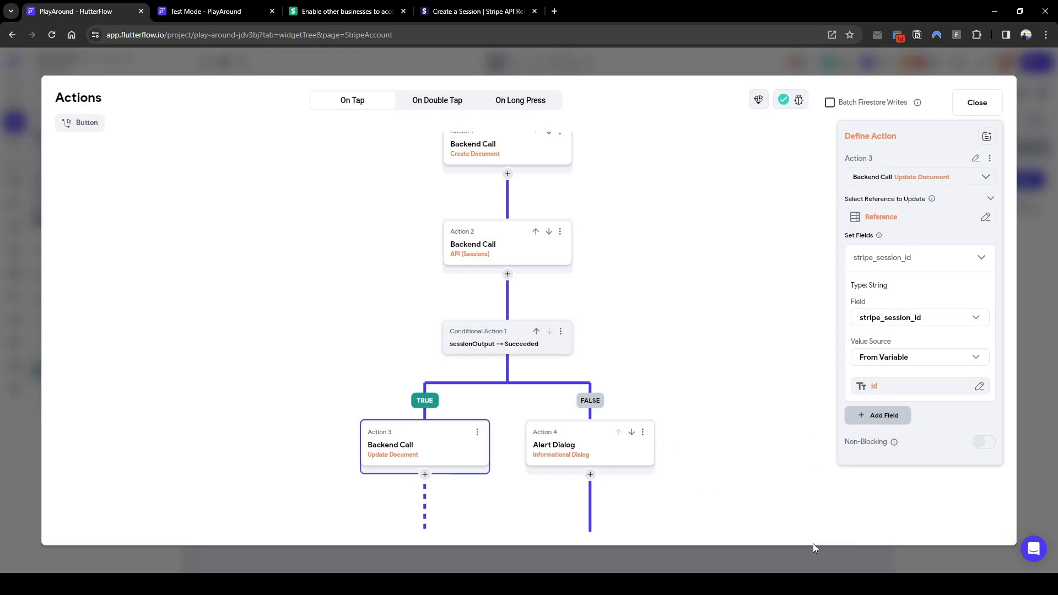
pyautogui.scroll(-3, 772, 302)
# Add a Launch URL action after the update document action
pyautogui.click(434, 336)
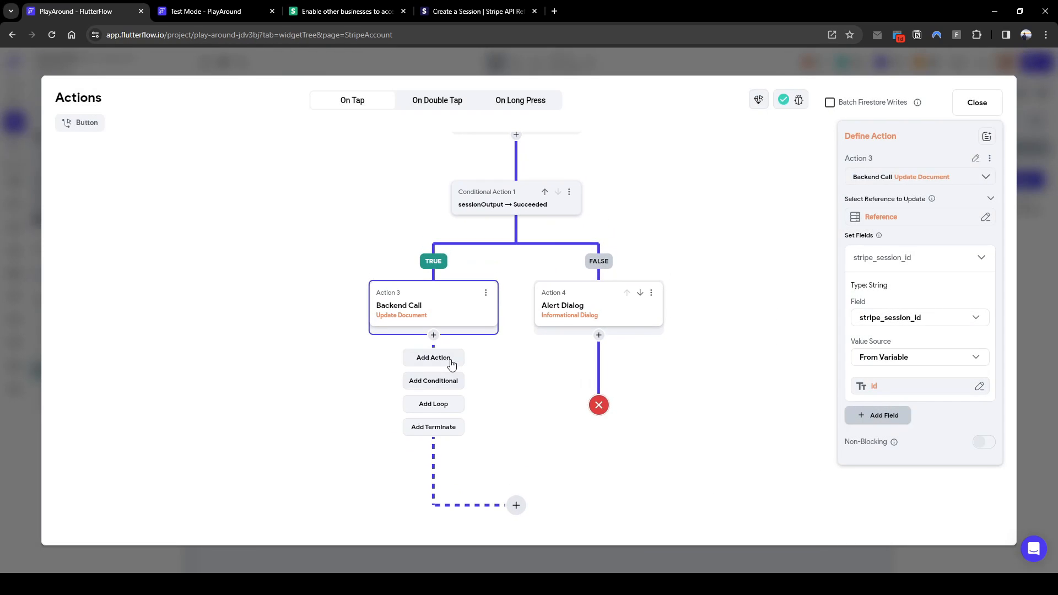
pyautogui.click(433, 356)
pyautogui.write('launch')
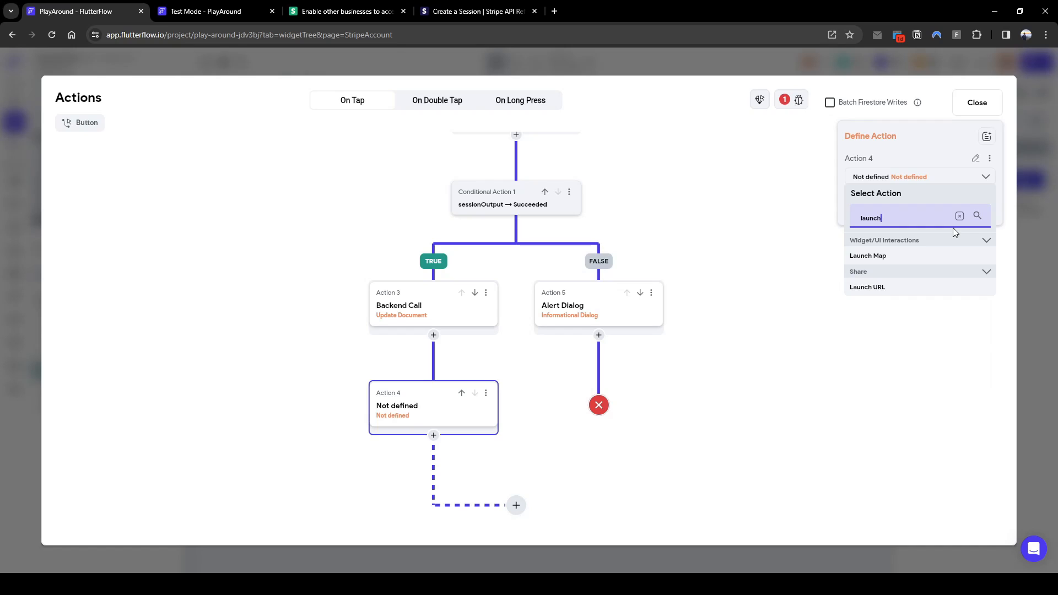
pyautogui.click(878, 288)
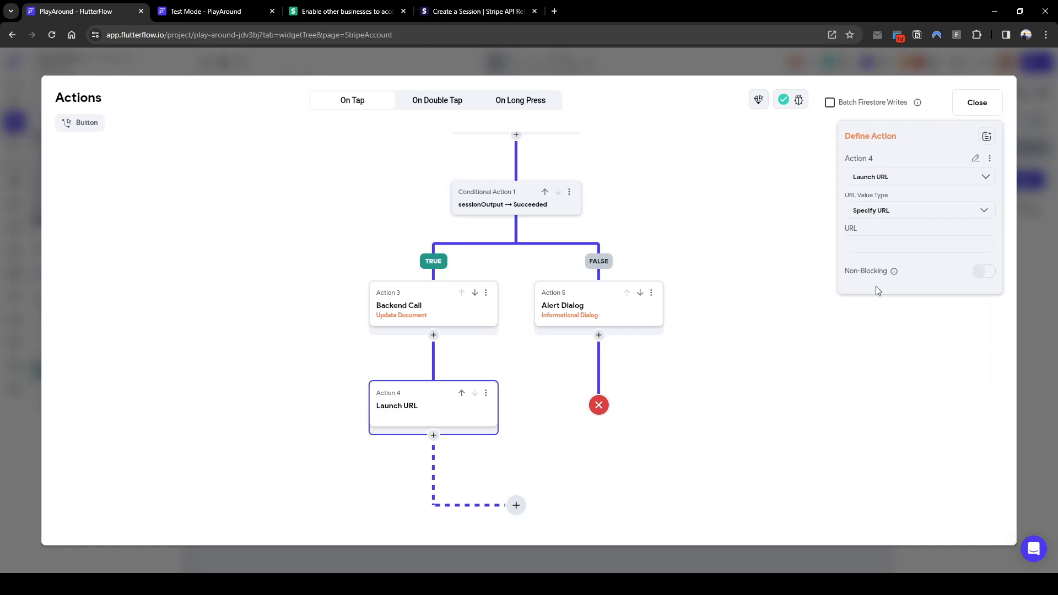
# Set the launch URL's value source to the sessionOutput variable
pyautogui.click(893, 216)
pyautogui.click(890, 238)
pyautogui.click(881, 236)
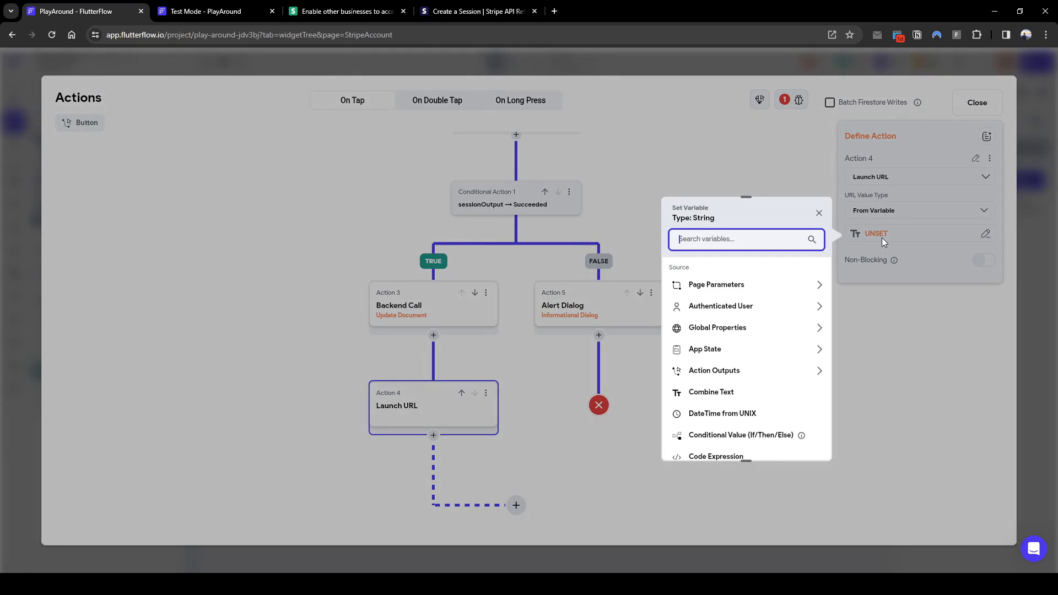
pyautogui.write('sessionOu')
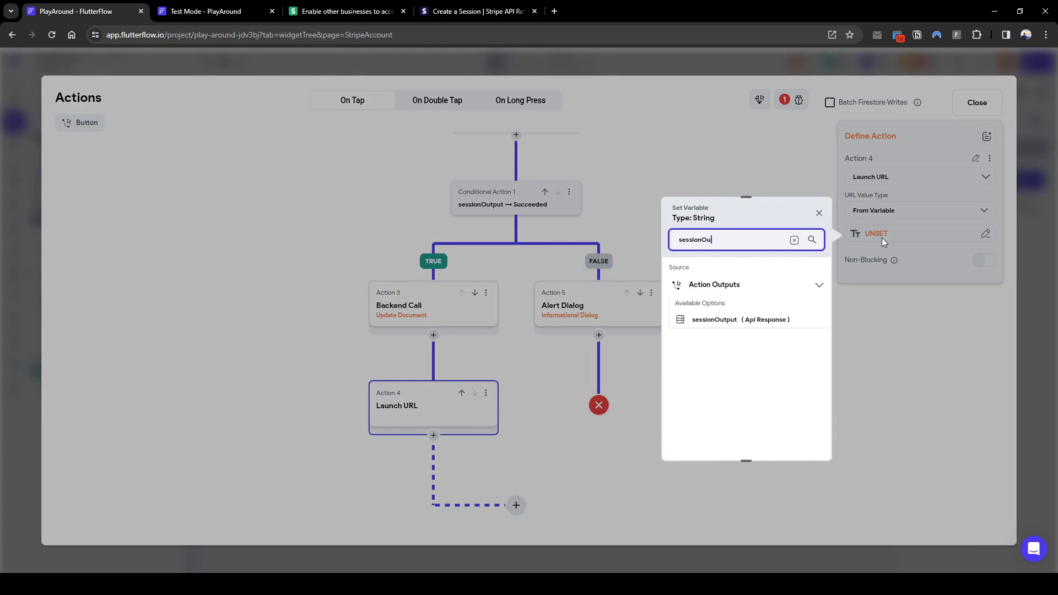
pyautogui.click(777, 320)
# Use the JSON body predefined path 'url' as the launch address, confirm, and close the editor
pyautogui.click(739, 313)
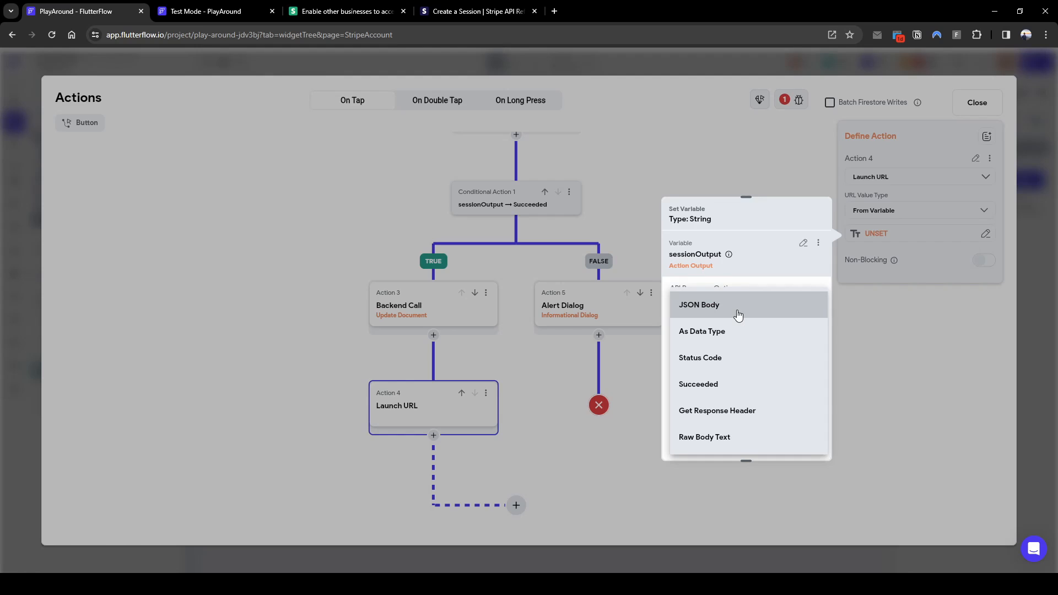
pyautogui.click(738, 314)
pyautogui.click(730, 348)
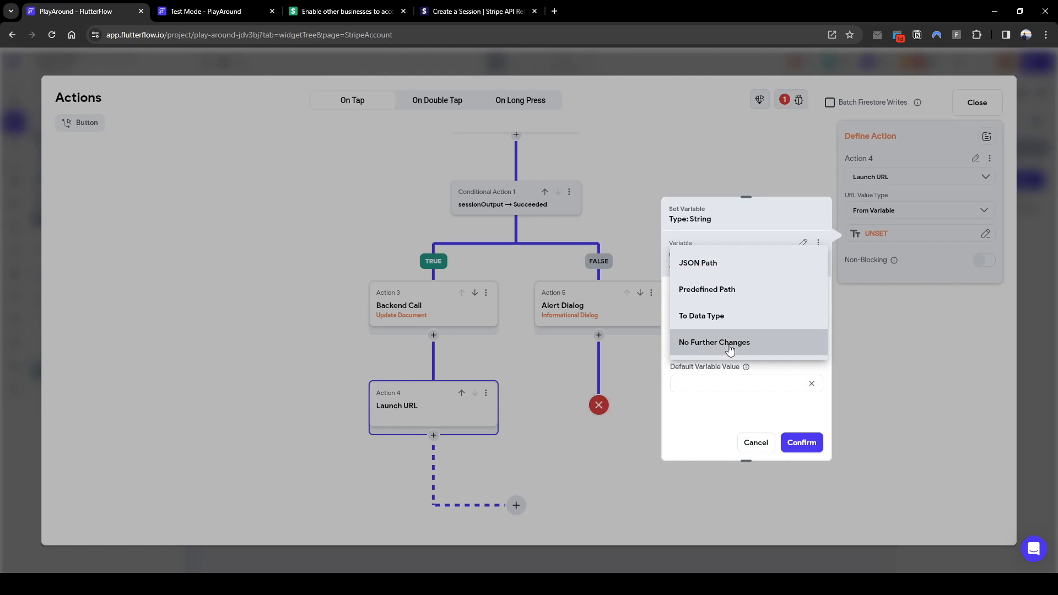
pyautogui.click(730, 293)
pyautogui.click(728, 386)
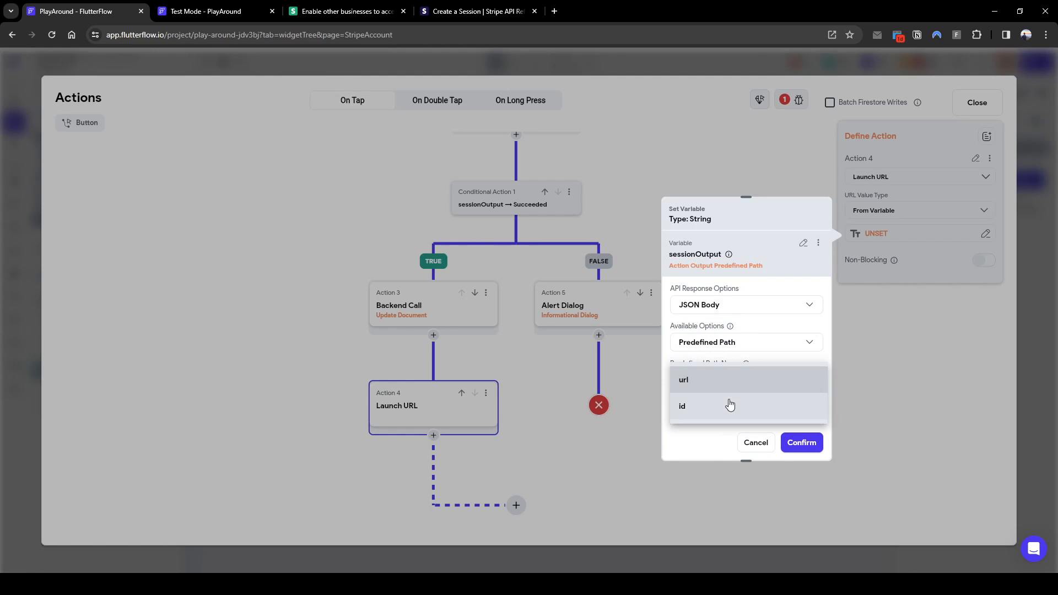
pyautogui.click(731, 380)
pyautogui.click(801, 443)
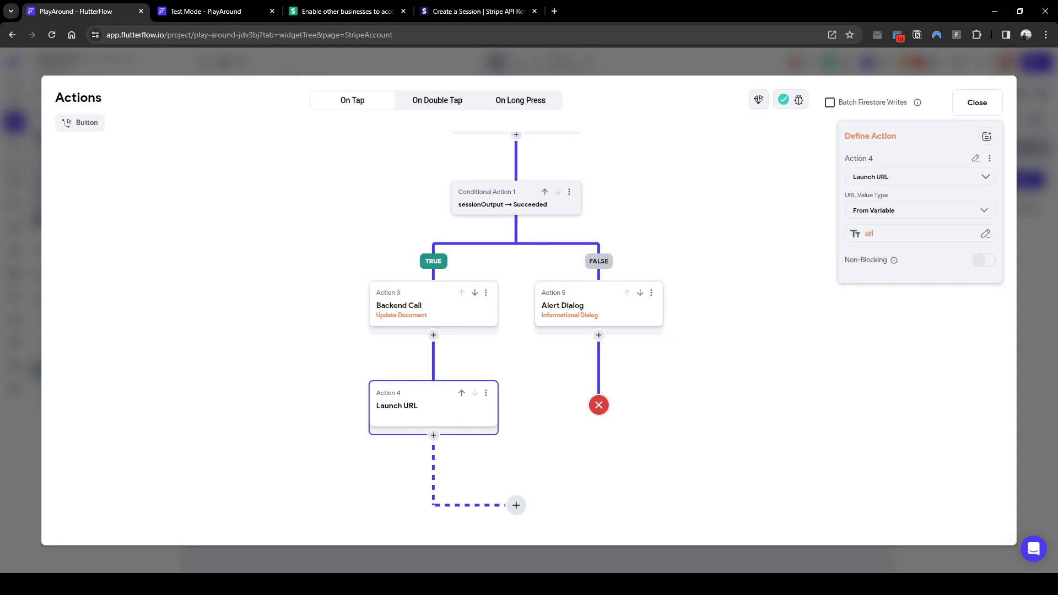
pyautogui.click(248, 62)
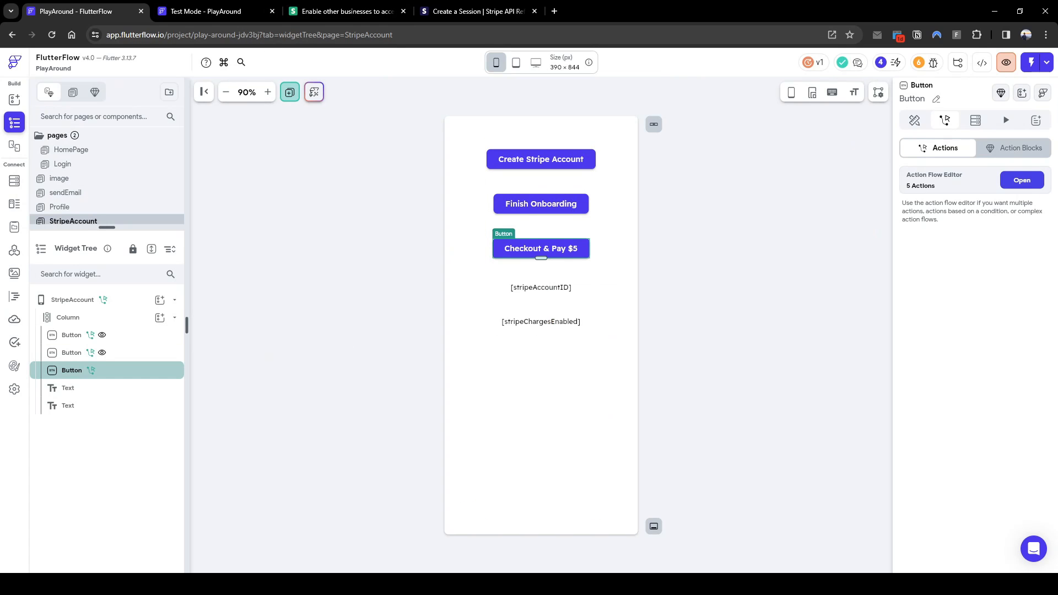
# Run the app in test mode and tap Checkout & Pay $5 to reach Stripe's US$5.00 page
pyautogui.click(1031, 63)
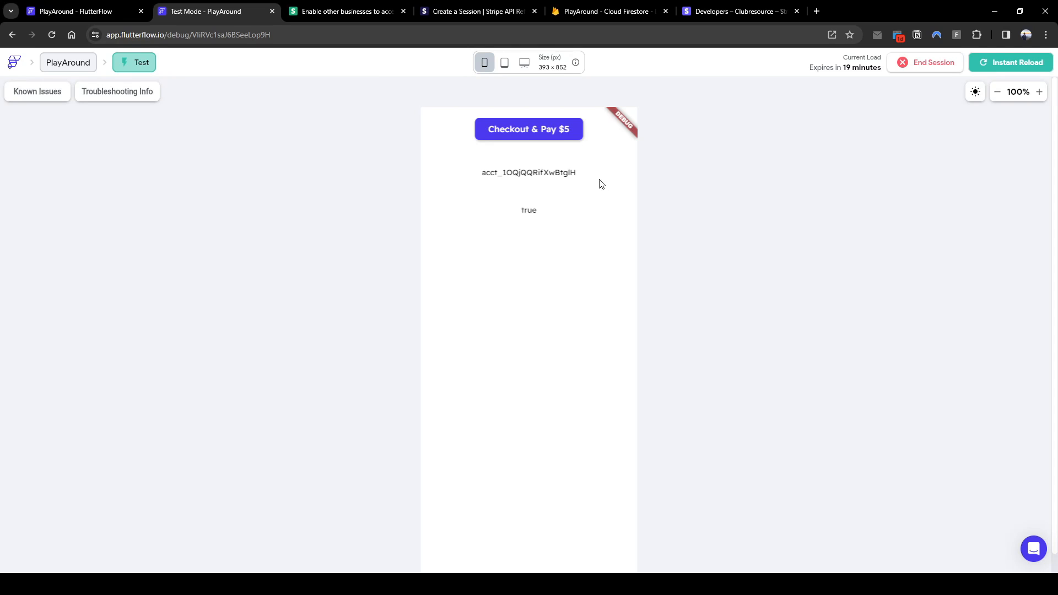
pyautogui.click(562, 130)
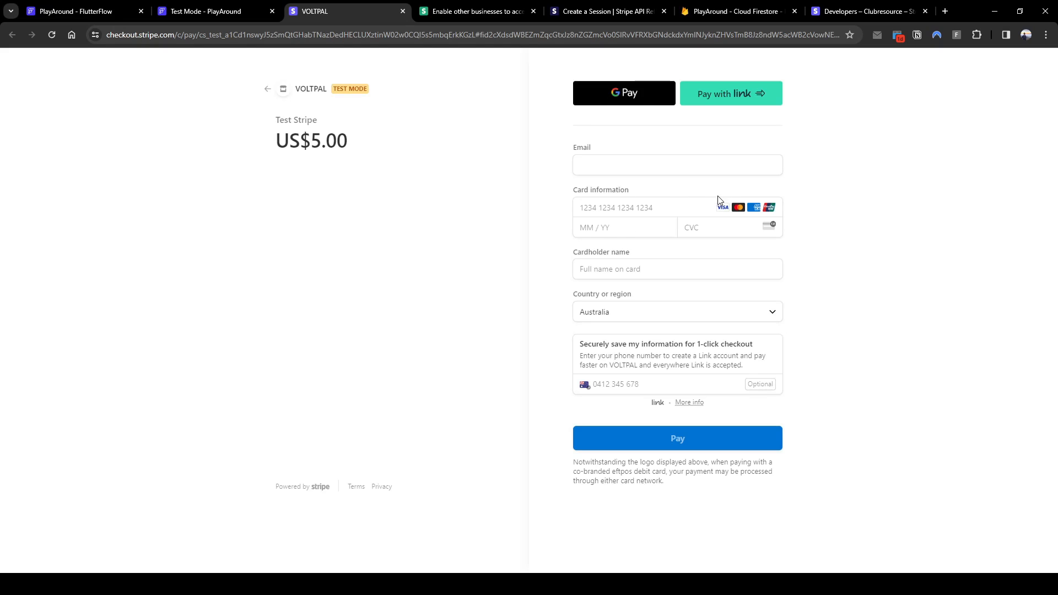
# Inspect the transactions document in Cloud Firestore (amount 500, session id), then return to checkout
pyautogui.click(728, 16)
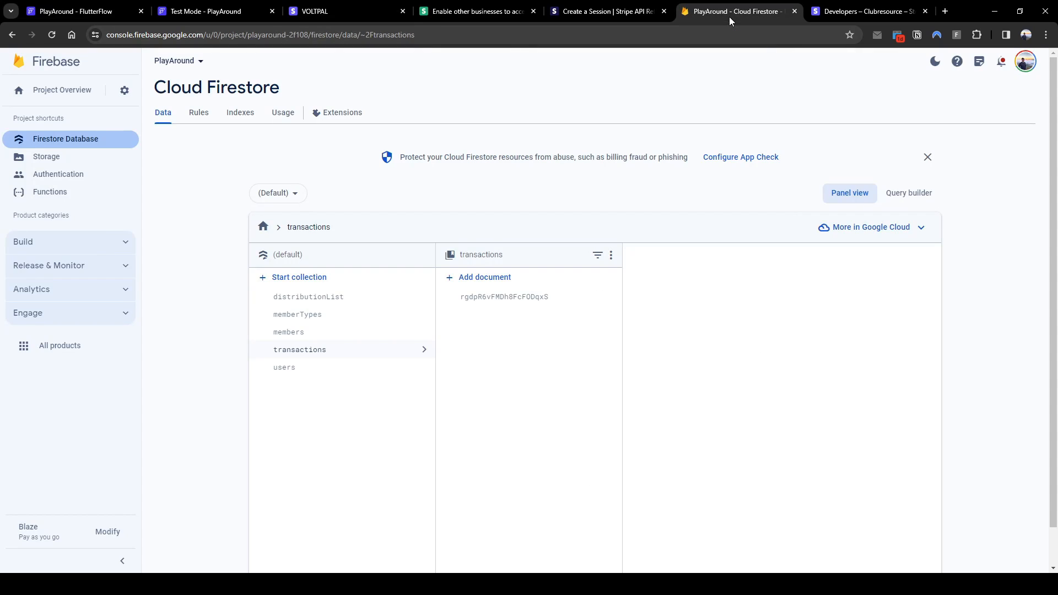
pyautogui.click(349, 336)
pyautogui.click(358, 355)
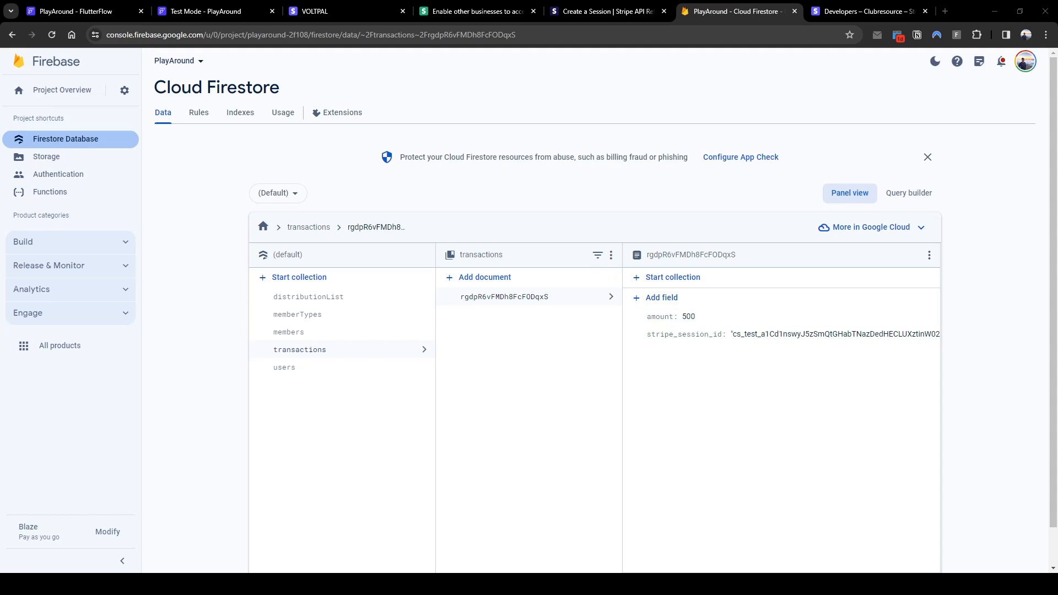
pyautogui.click(383, 21)
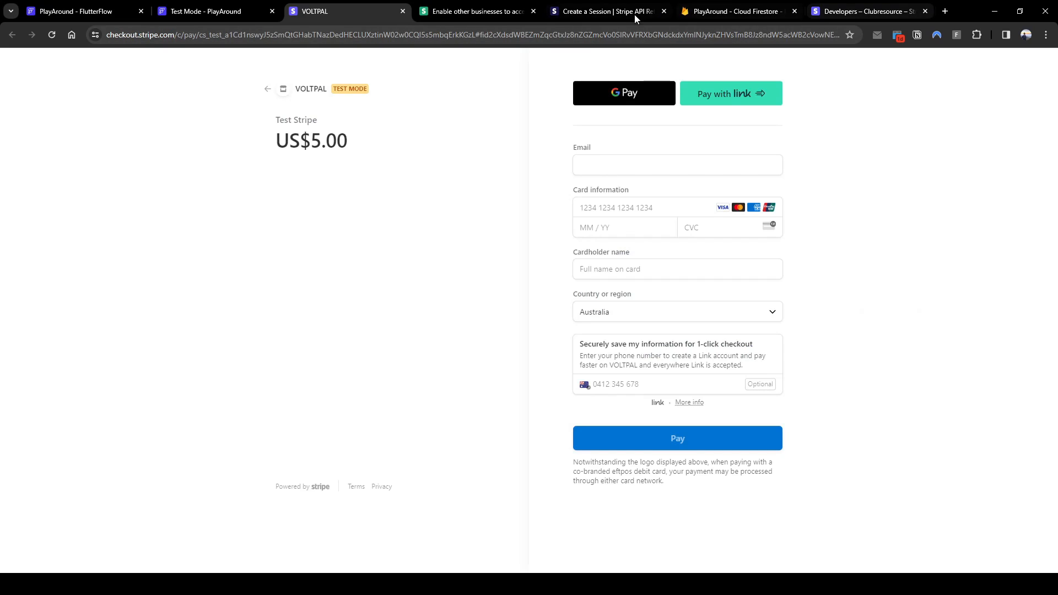
# Read the Connect guide's post-payment events section and the webhook setup guide in Stripe Docs
pyautogui.click(605, 15)
pyautogui.click(474, 11)
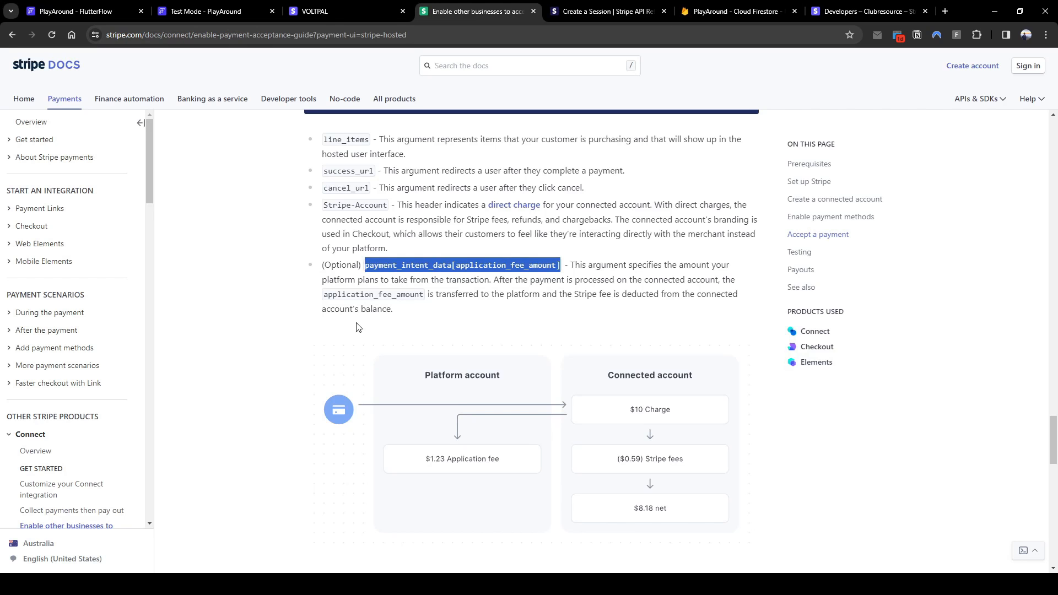
pyautogui.scroll(-5, 400, 353)
pyautogui.scroll(-4, 400, 353)
pyautogui.scroll(5, 406, 365)
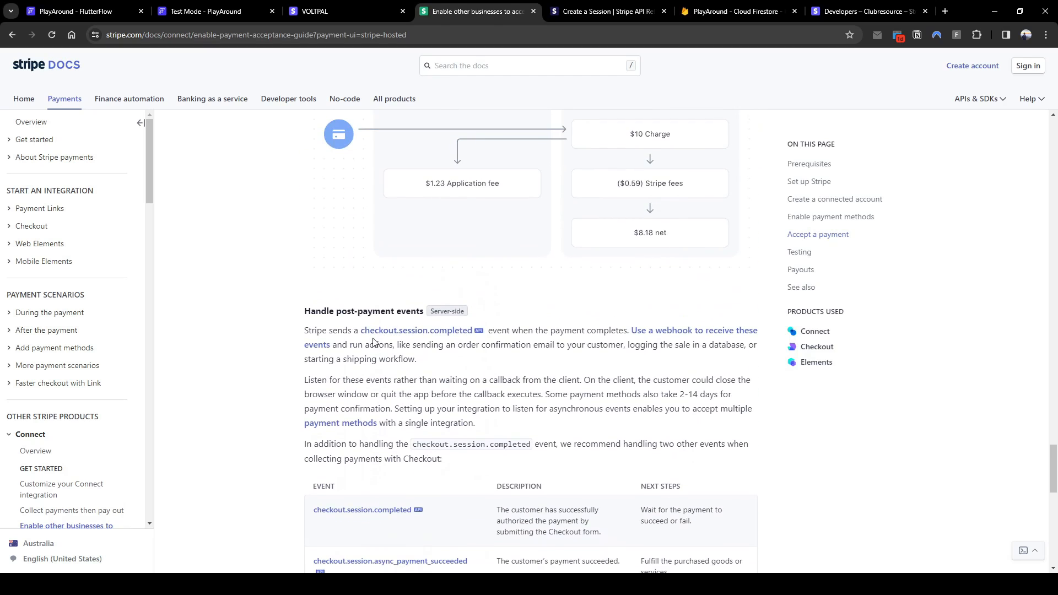
pyautogui.scroll(-4, 372, 314)
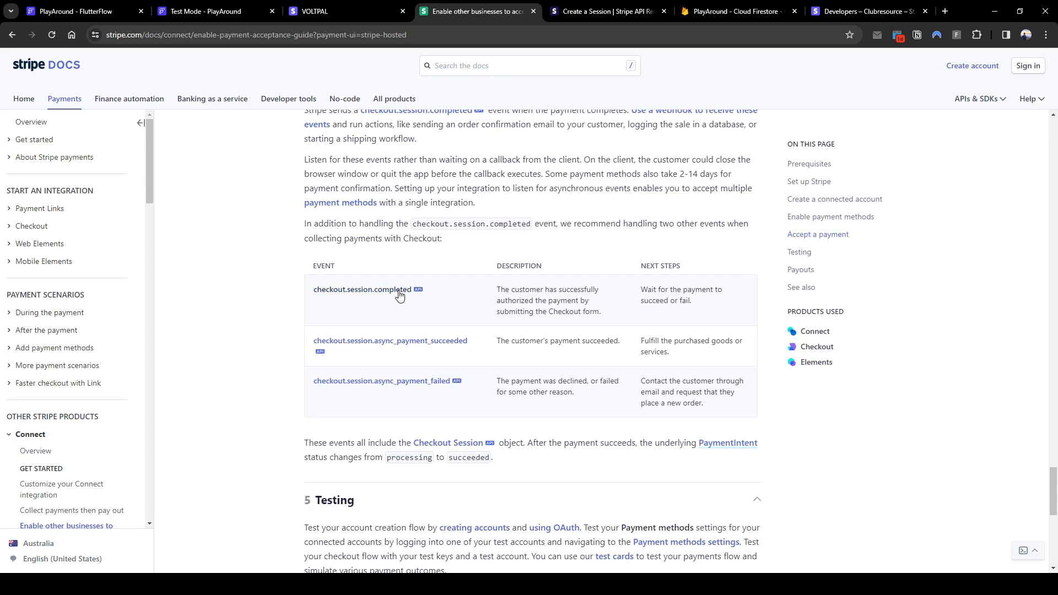
pyautogui.click(349, 15)
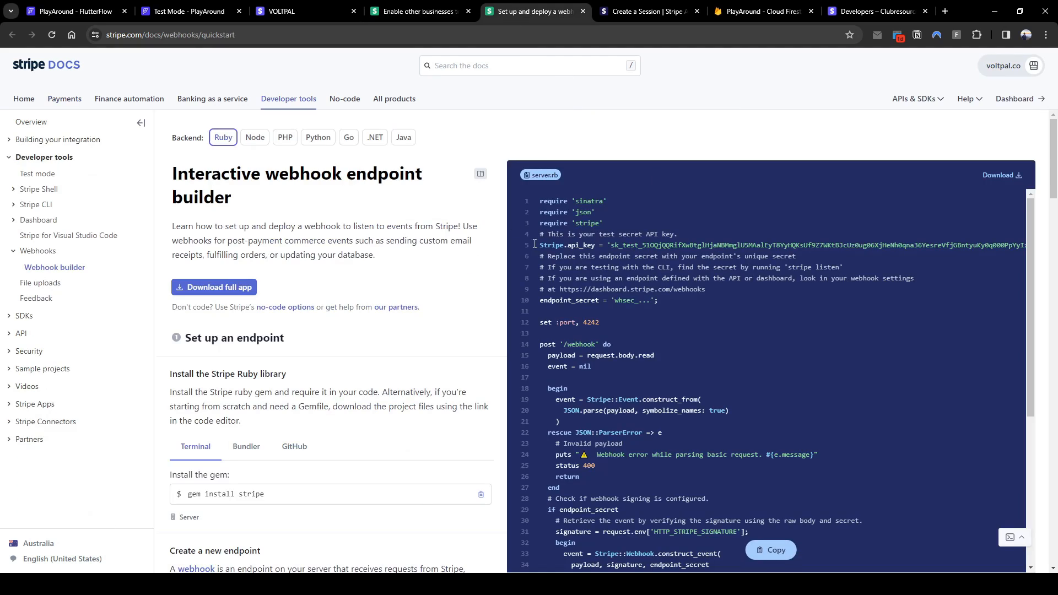
pyautogui.scroll(-1, 633, 204)
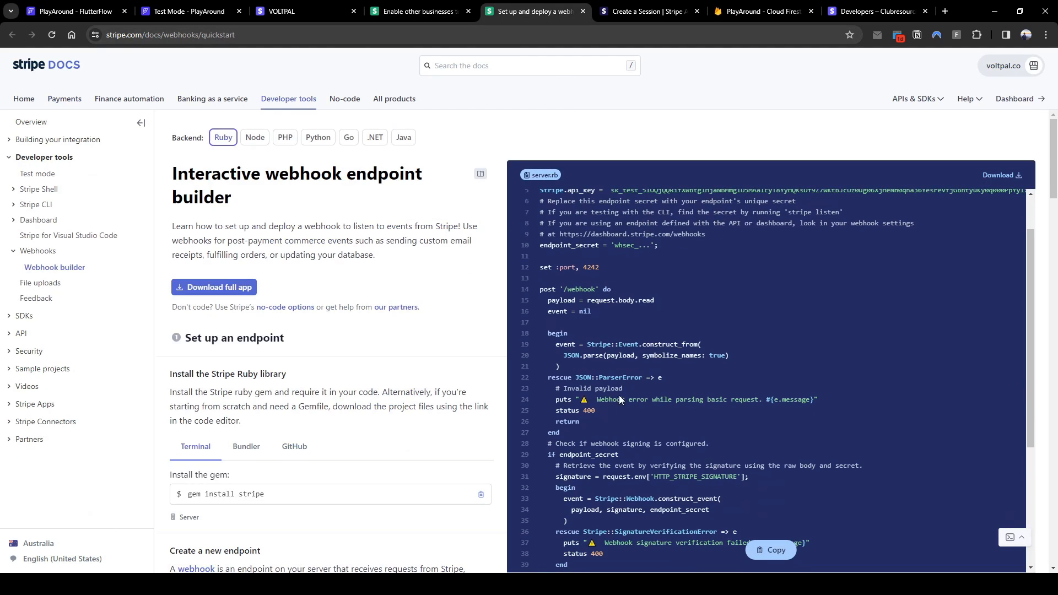
pyautogui.scroll(-2, 619, 395)
pyautogui.click(412, 11)
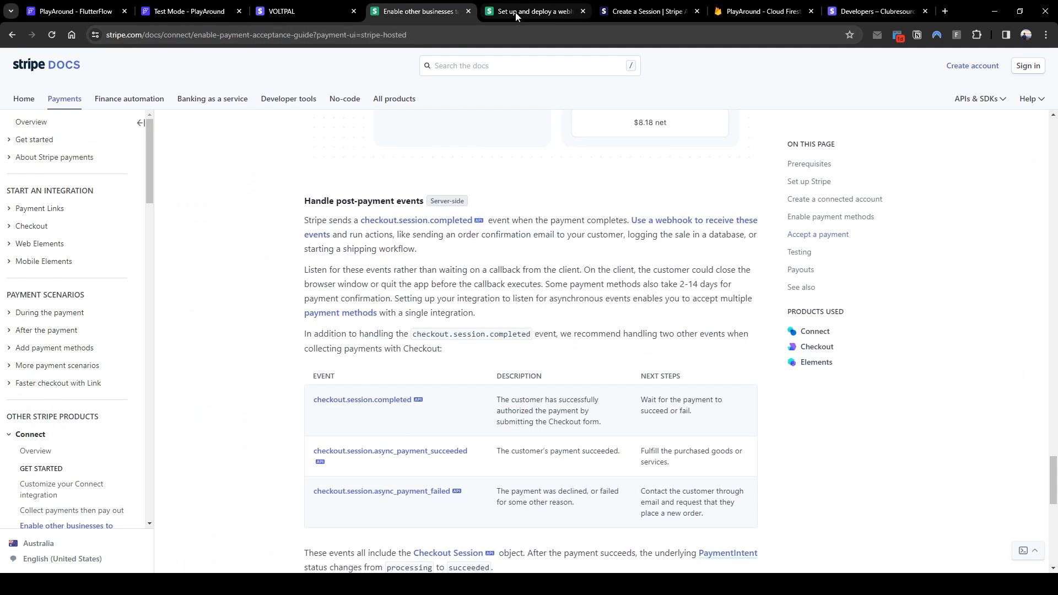
# Review the webhook endpoint builder's server.rb example, then return to the FlutterFlow project
pyautogui.click(531, 11)
pyautogui.scroll(-3, 652, 377)
pyautogui.scroll(-1, 630, 439)
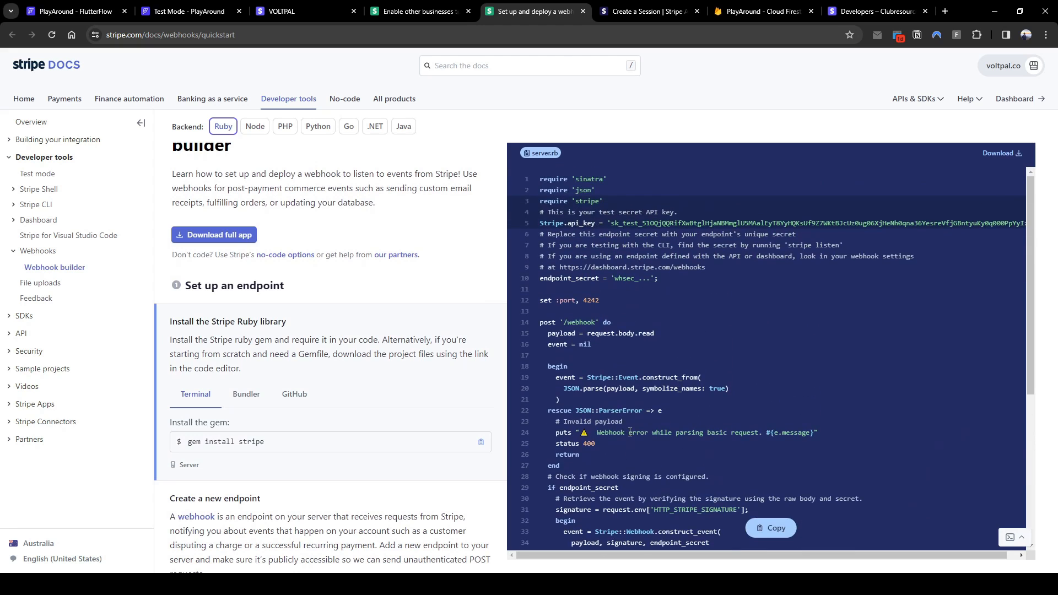
pyautogui.scroll(-8, 330, 364)
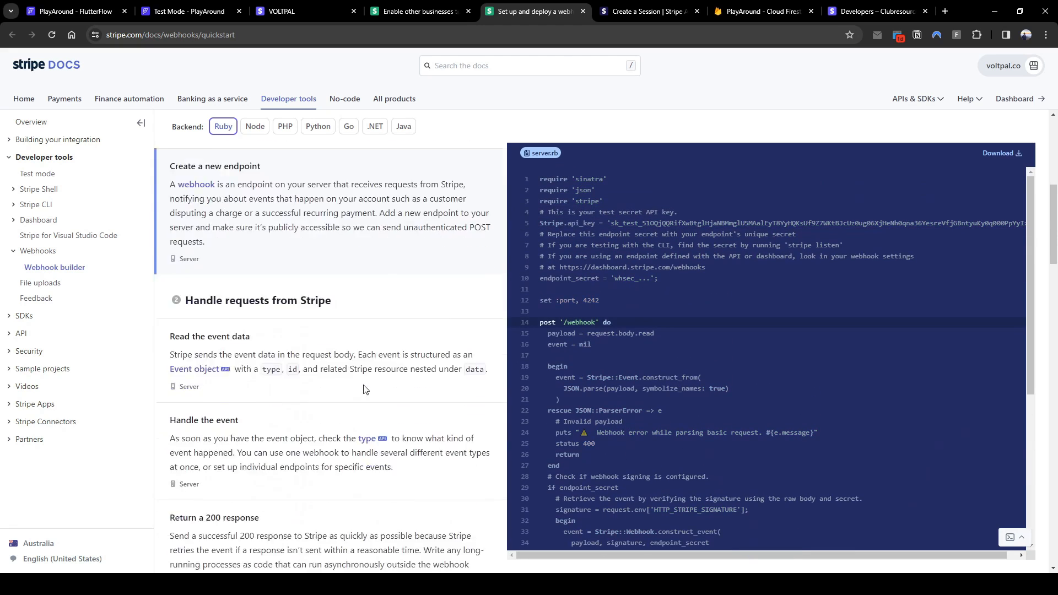
pyautogui.scroll(-1, 389, 342)
pyautogui.scroll(-4, 636, 465)
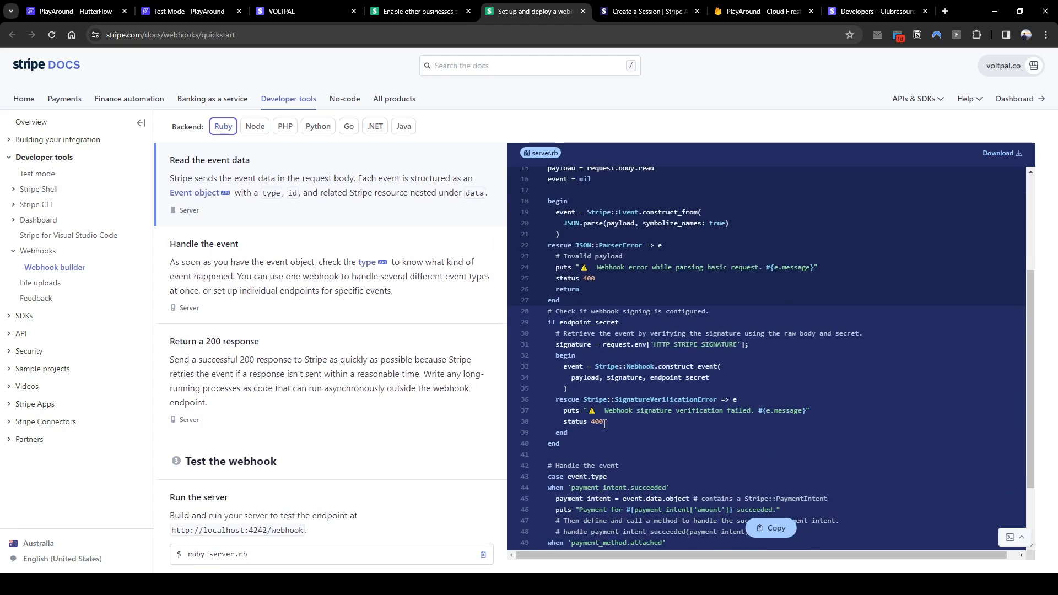
pyautogui.scroll(1, 637, 467)
pyautogui.click(78, 11)
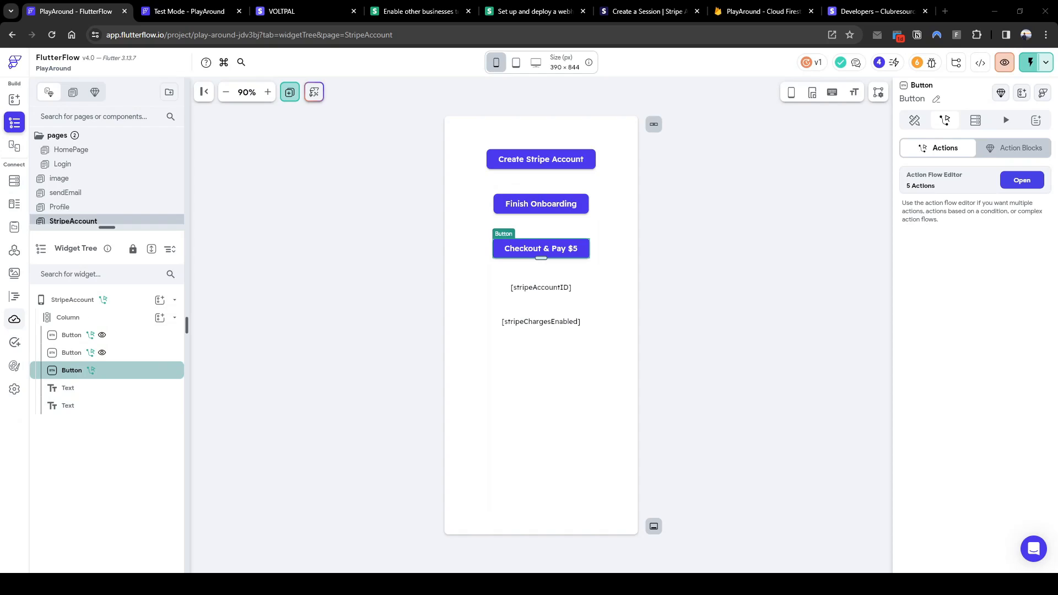
# Add a cloud function named stripeWebhook and paste the Stripe webhook code over its boilerplate
pyautogui.click(14, 319)
pyautogui.click(164, 105)
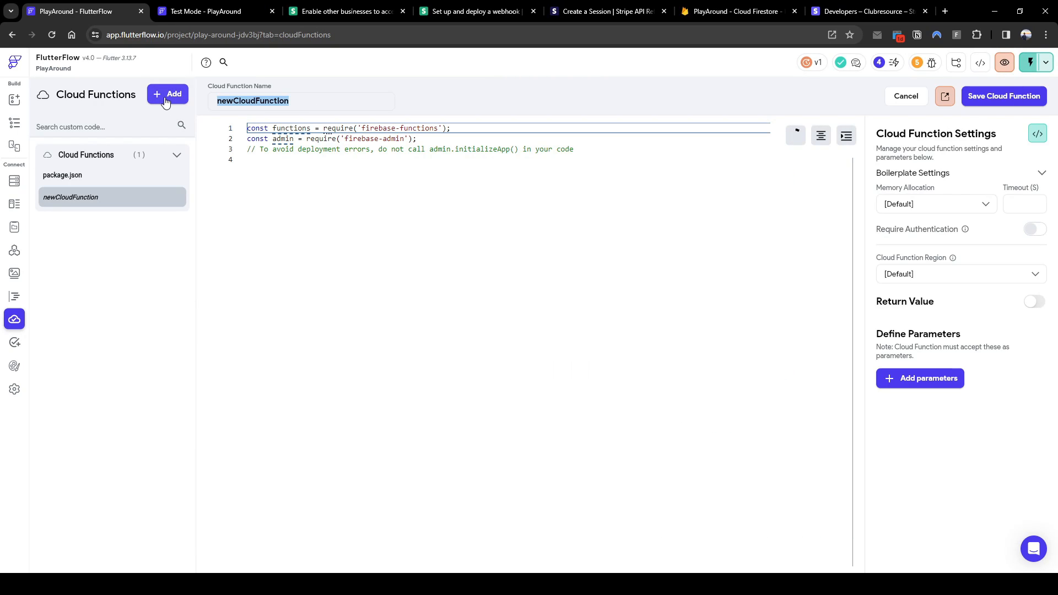
pyautogui.write('stripeWebhook')
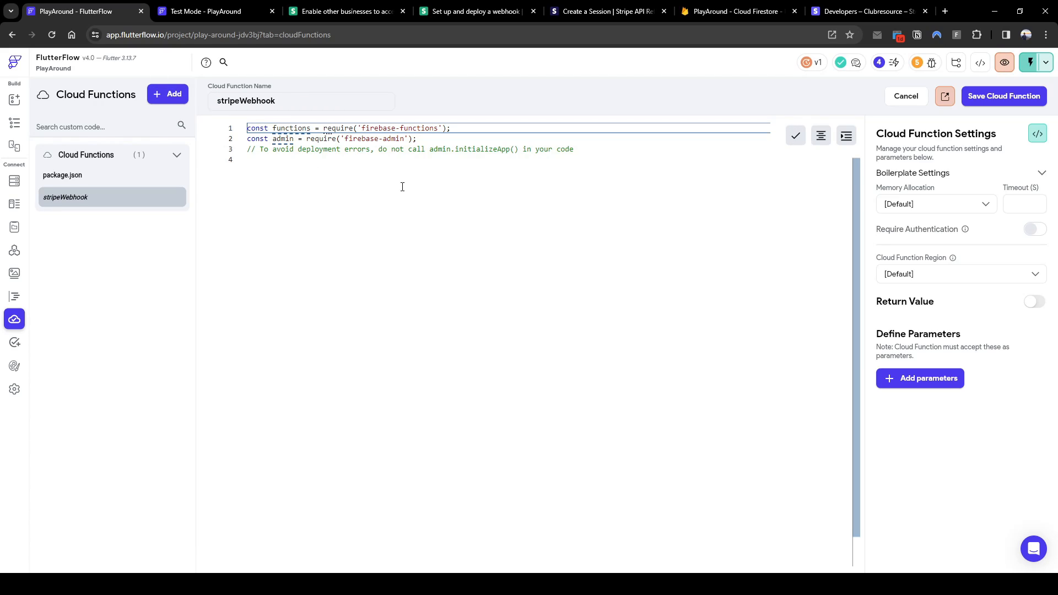
pyautogui.click(525, 169)
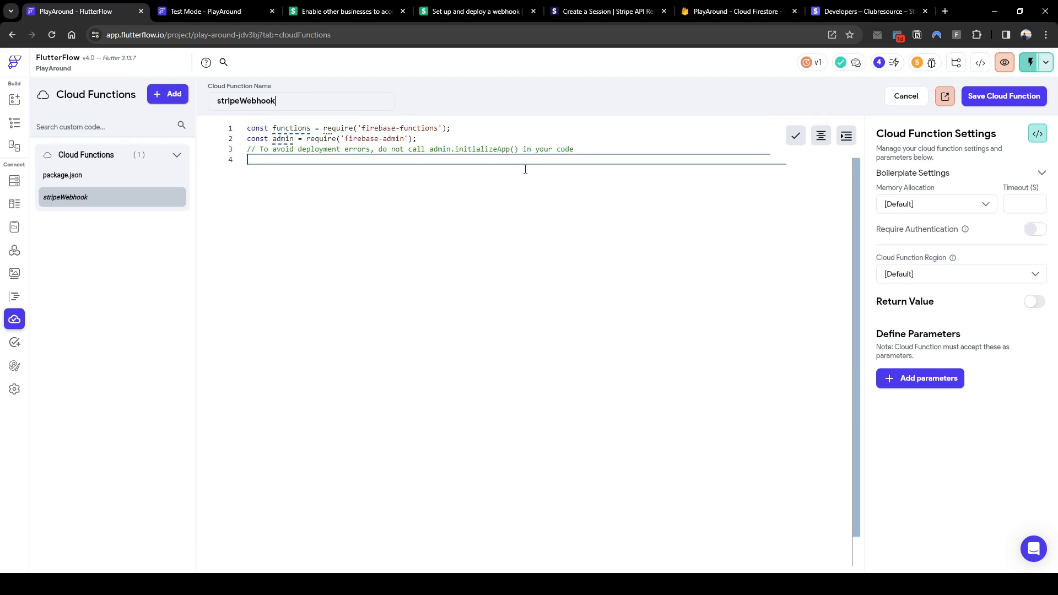
pyautogui.hotkey('ctrl', 'a')
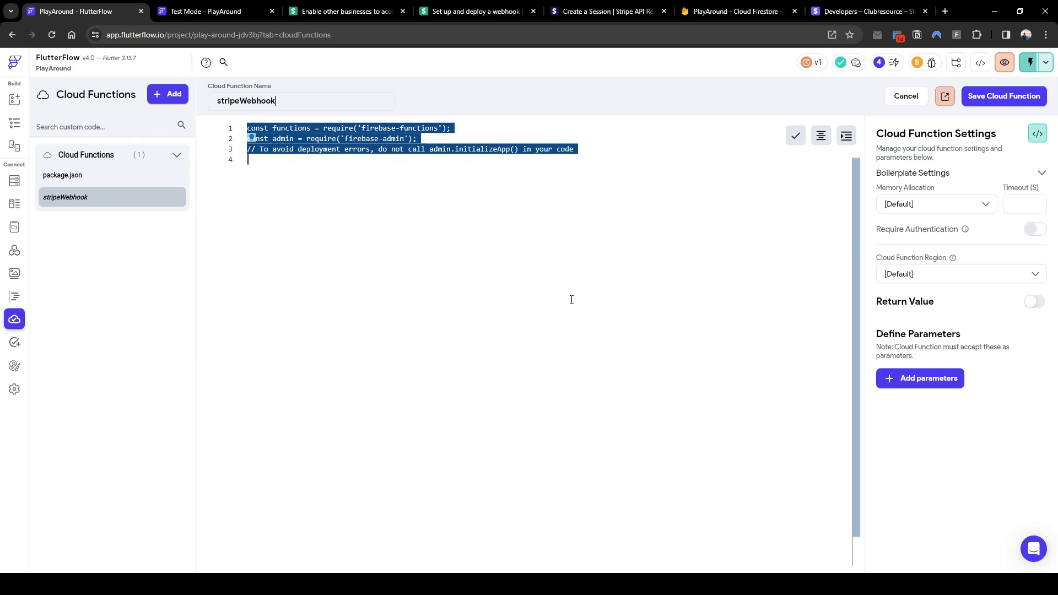
pyautogui.hotkey('ctrl', 'v')
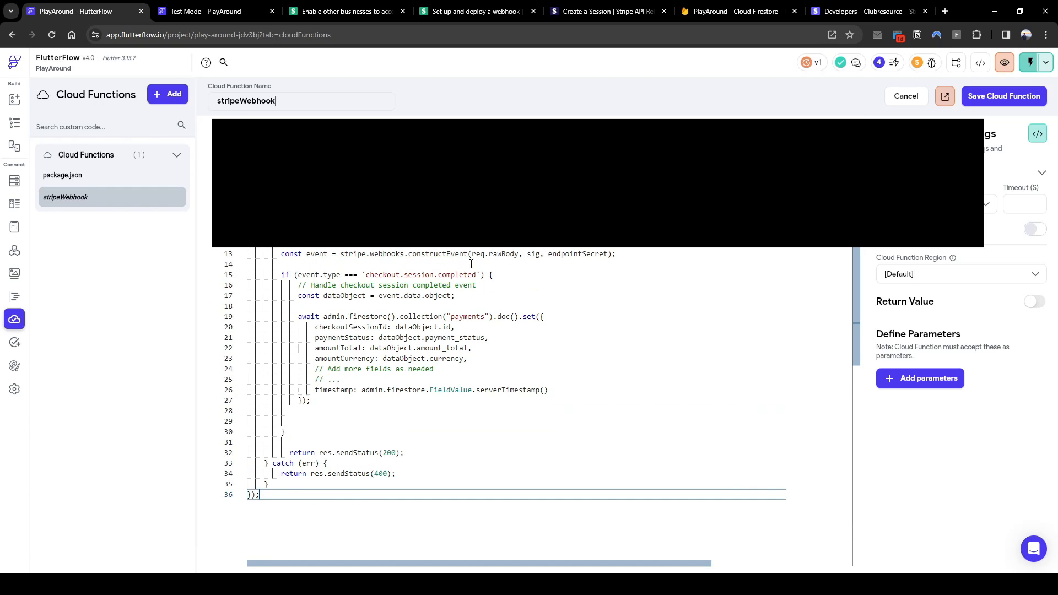
pyautogui.scroll(-2, 470, 264)
pyautogui.scroll(2, 471, 264)
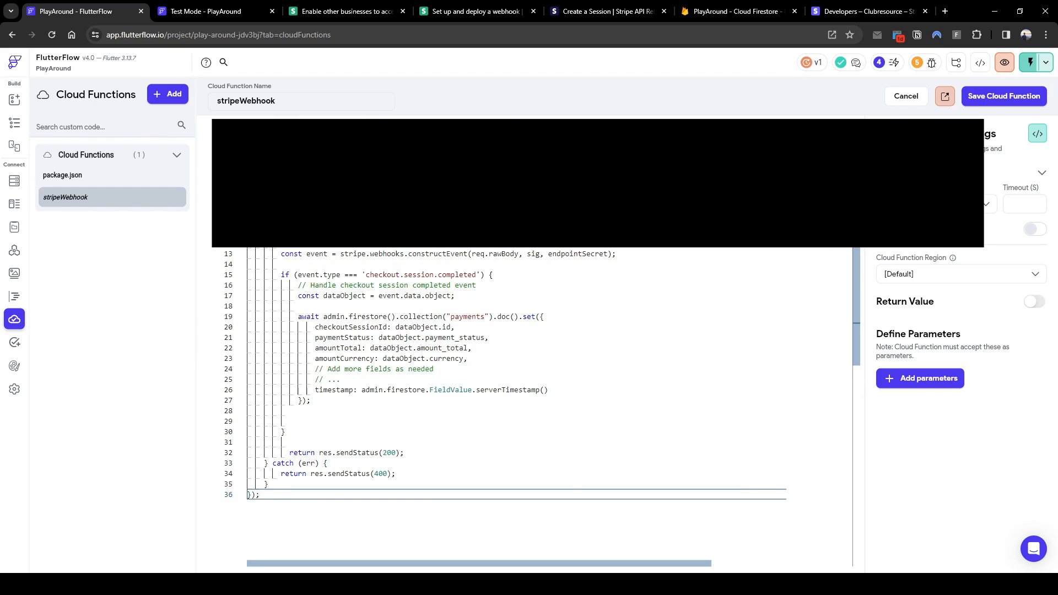
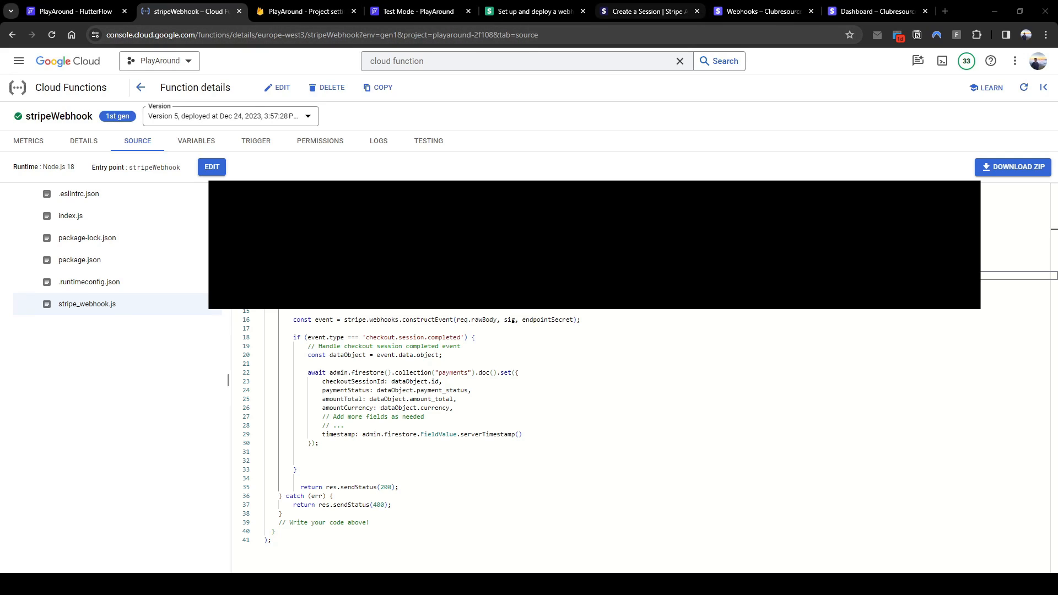
# Start a new Stripe webhook endpoint and bring up the Firebase Functions list showing stripeWebhook
pyautogui.click(876, 11)
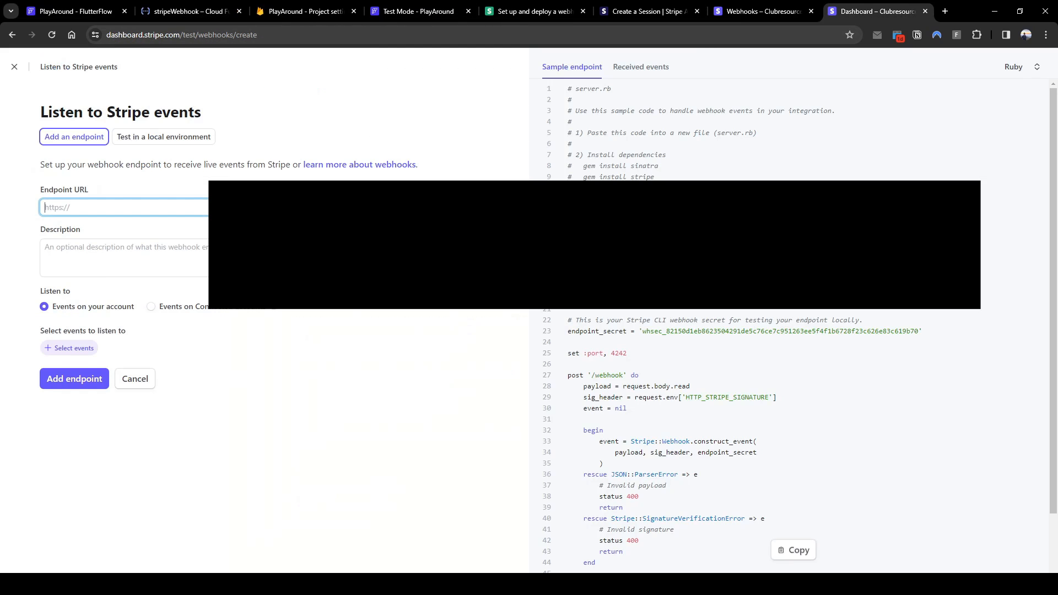
pyautogui.click(15, 67)
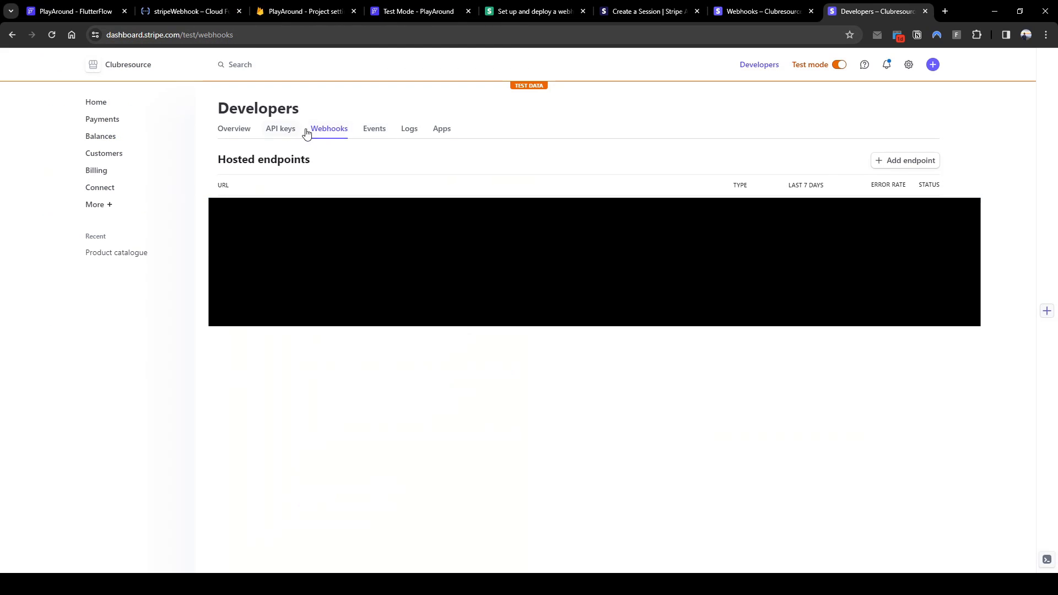
pyautogui.click(914, 163)
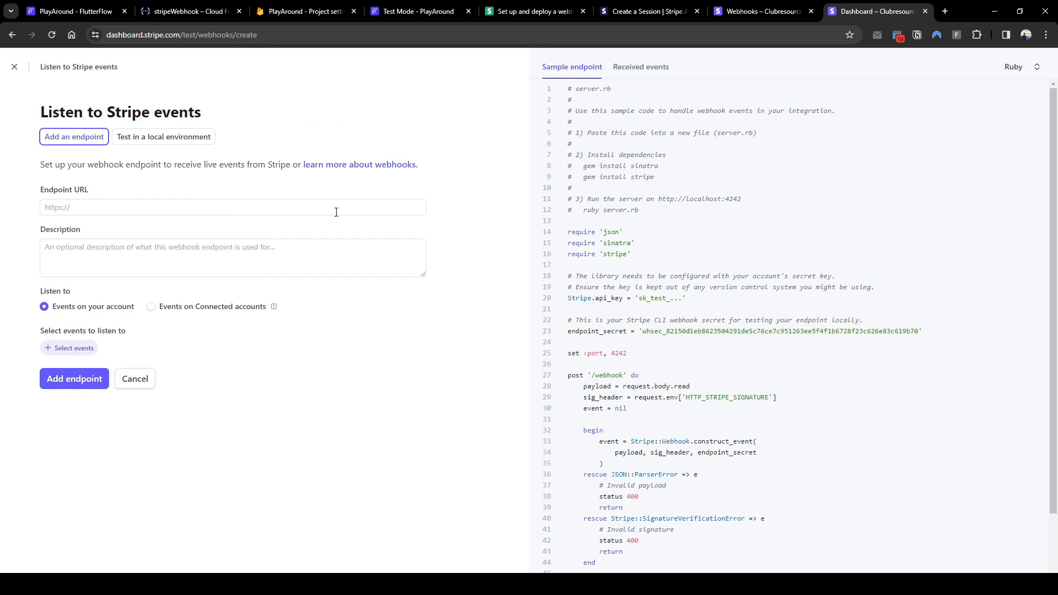
pyautogui.click(353, 213)
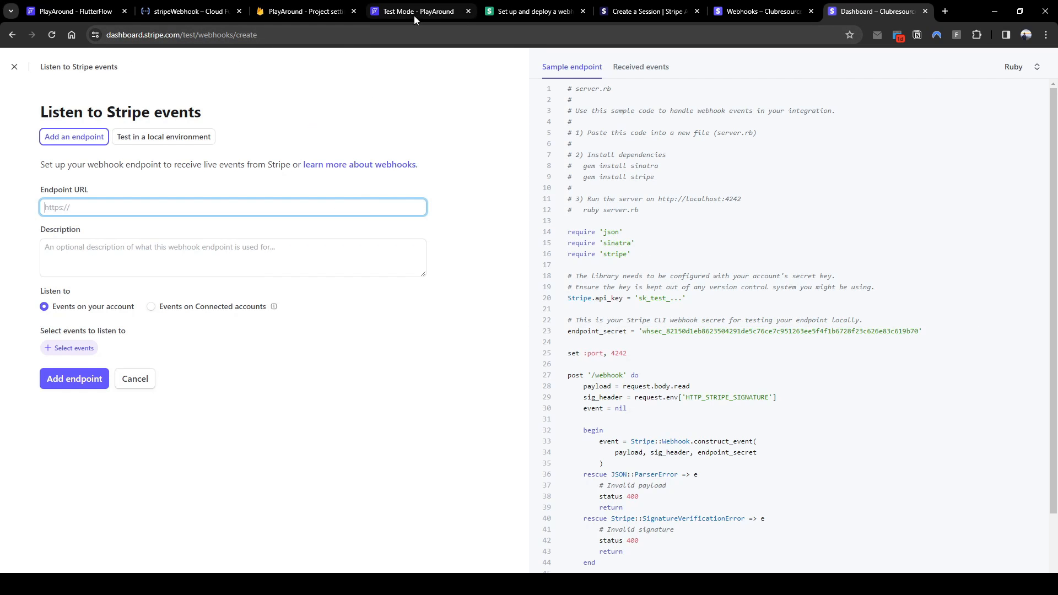
pyautogui.click(328, 15)
pyautogui.click(71, 194)
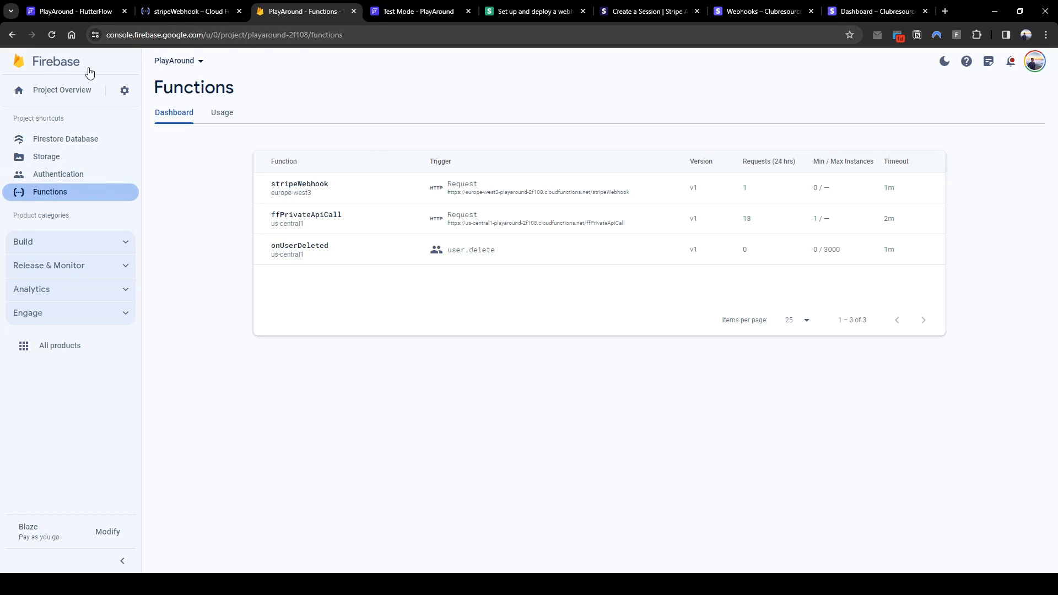
# Copy the stripeWebhook trigger URL from Firebase into the Stripe Endpoint URL field
pyautogui.click(477, 197)
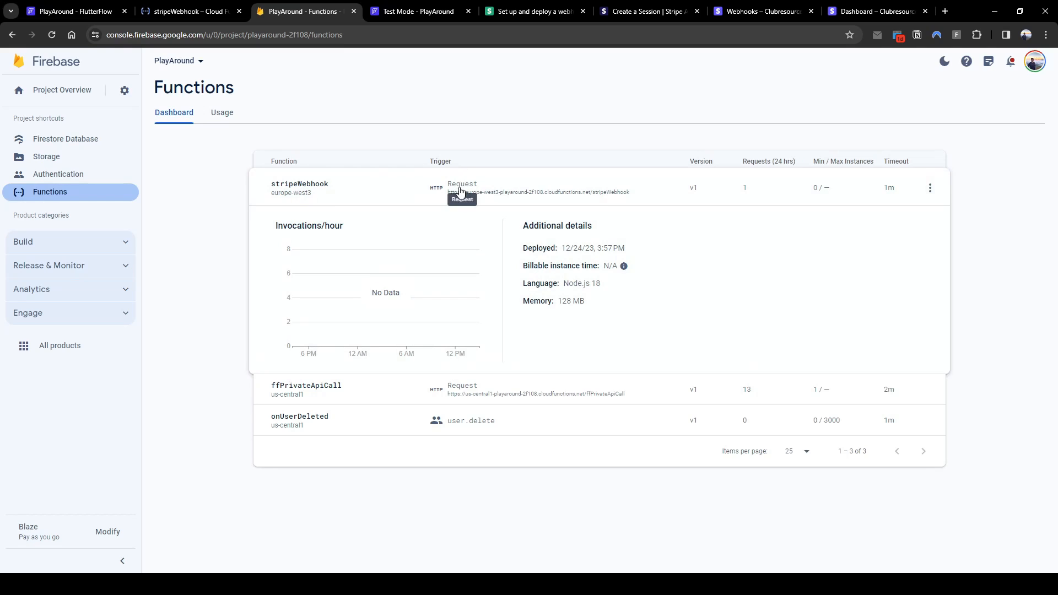
pyautogui.moveTo(629, 192); pyautogui.dragTo(450, 196)
pyautogui.hotkey('ctrl', 'c')
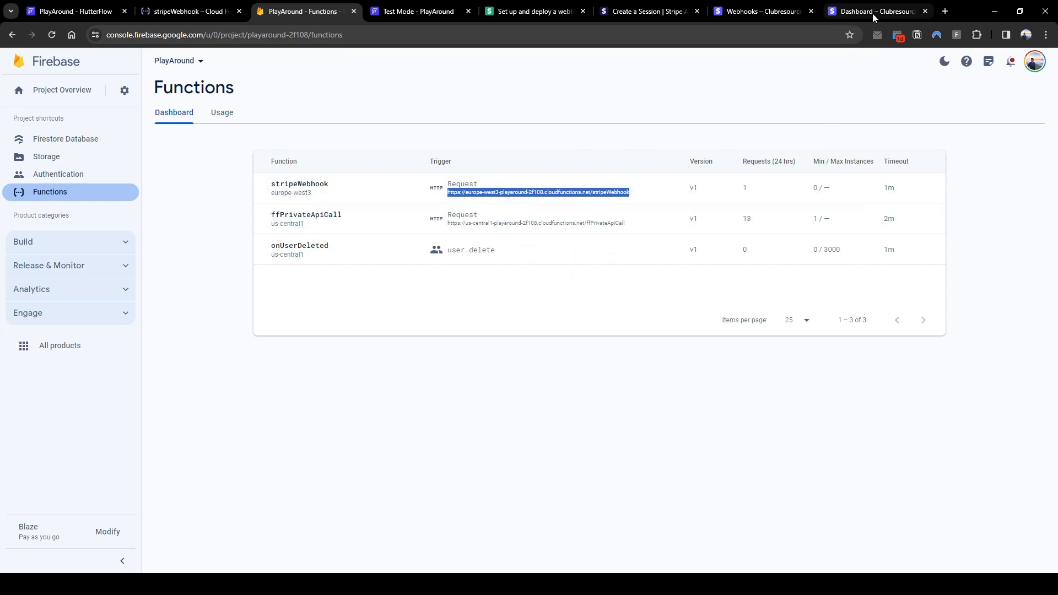
pyautogui.click(871, 14)
pyautogui.click(295, 206)
pyautogui.hotkey('ctrl', 'v')
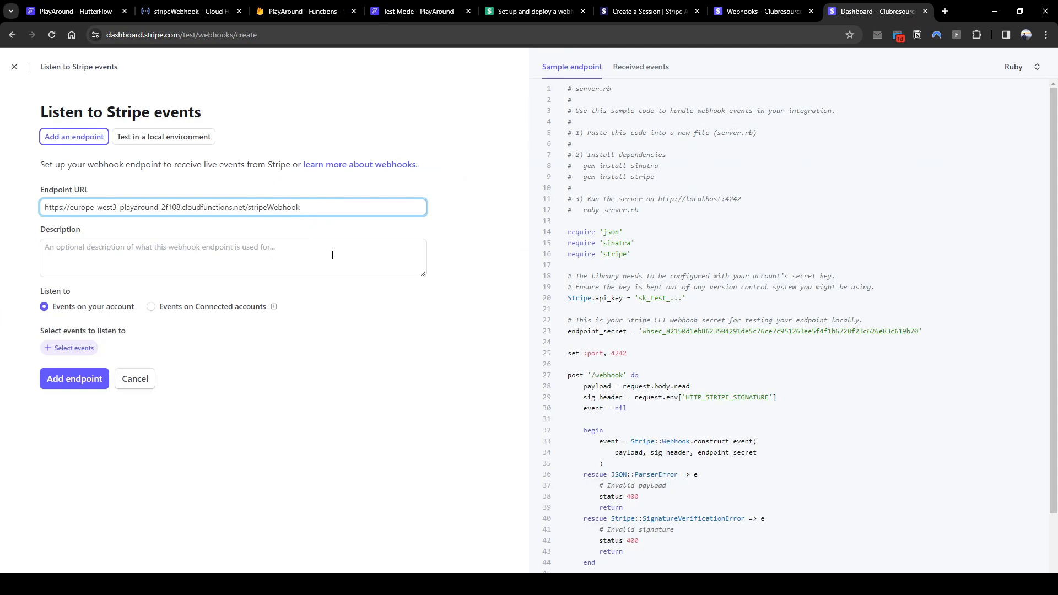
pyautogui.click(332, 255)
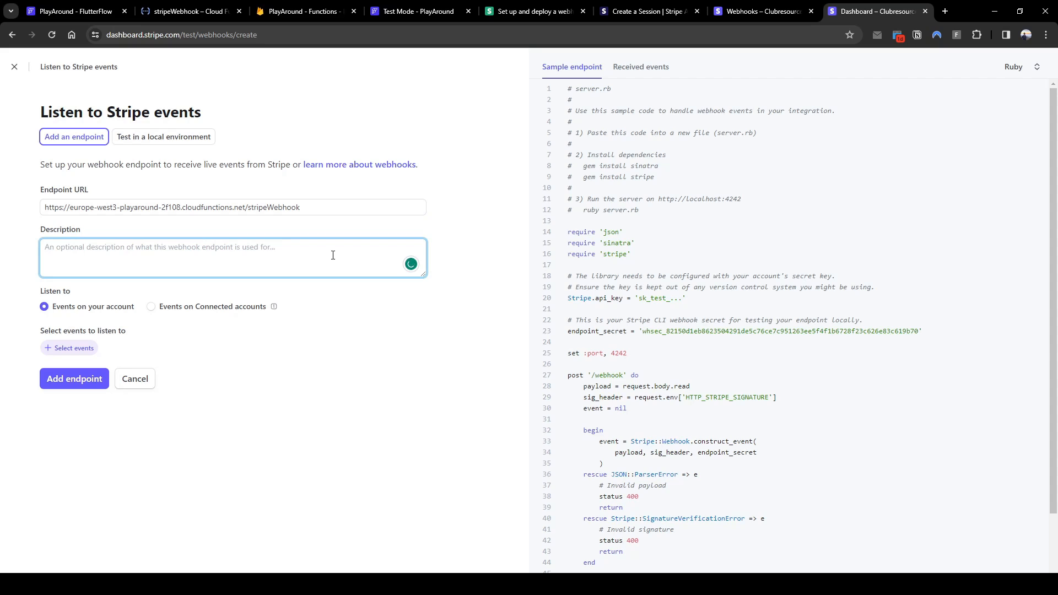
# Fill in the endpoint description after checking the webhook docs and Create a Session API reference
pyautogui.write('stripe')
pyautogui.hotkey('ctrl', 'a')
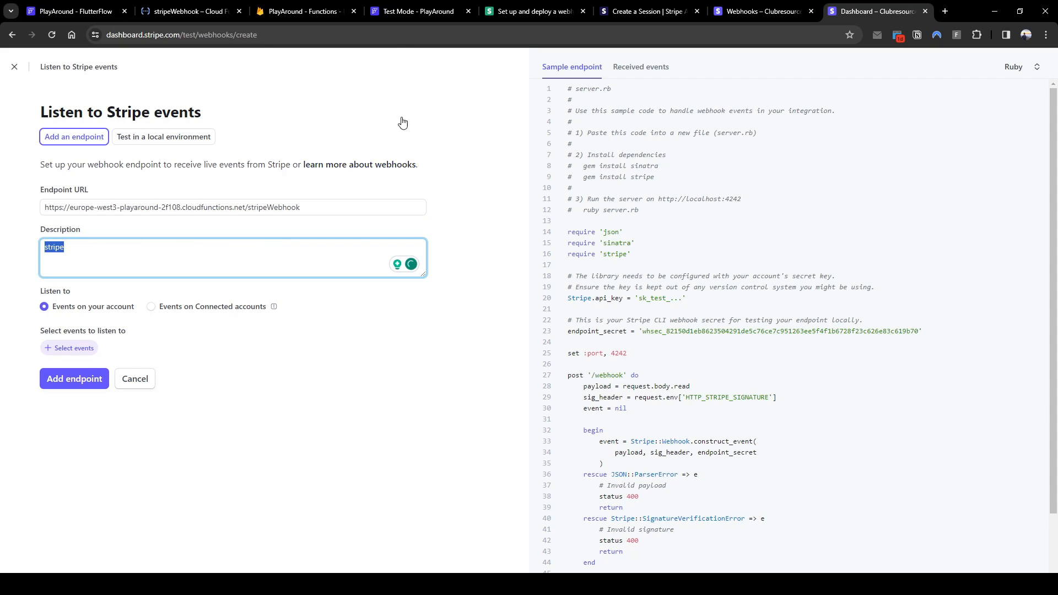
pyautogui.click(520, 12)
pyautogui.scroll(-5, 314, 391)
pyautogui.scroll(-1, 316, 391)
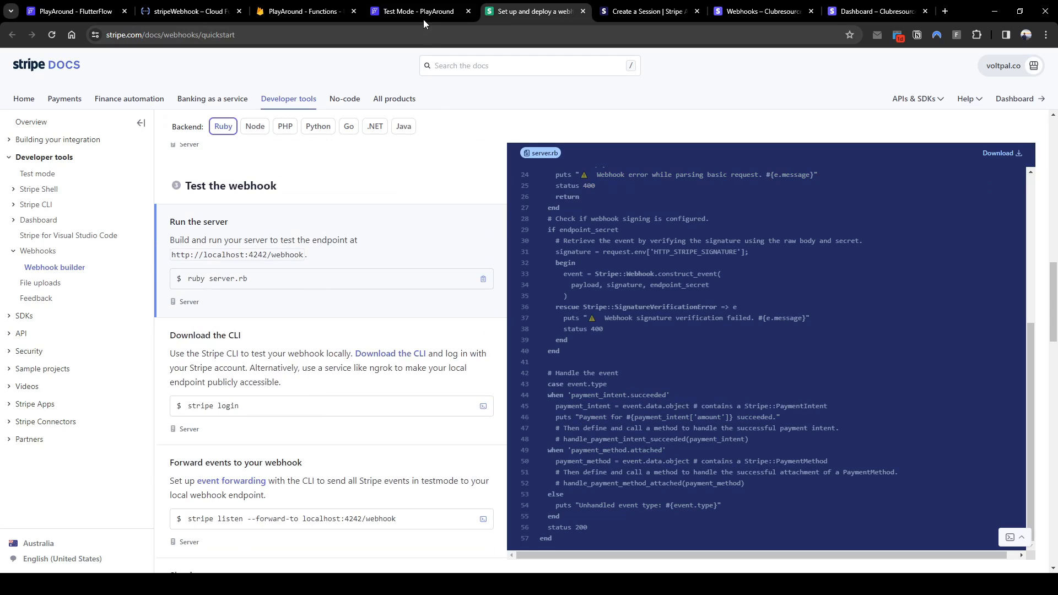
pyautogui.click(644, 11)
pyautogui.click(557, 21)
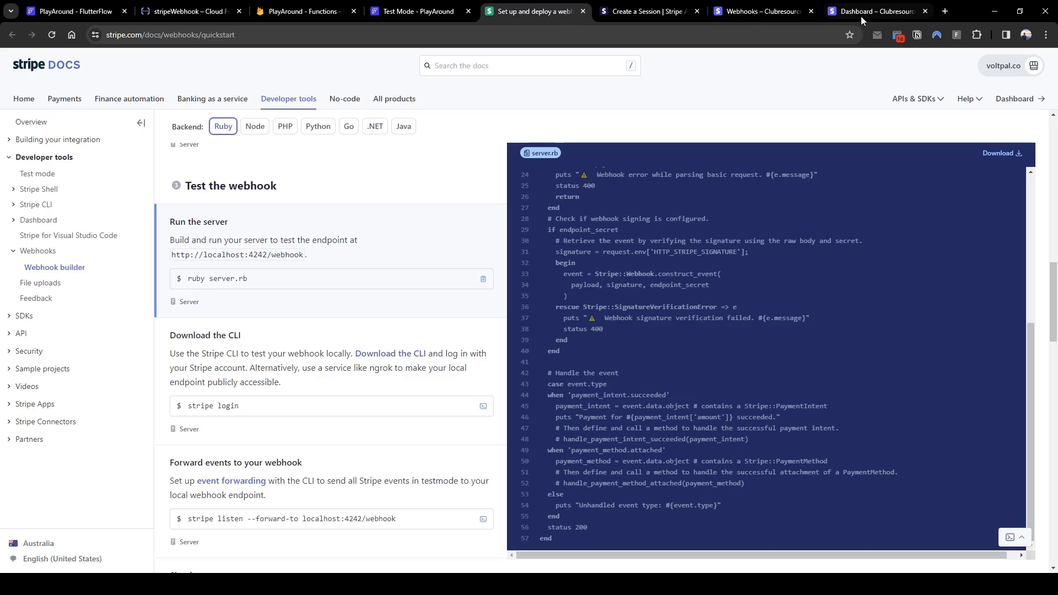
pyautogui.click(860, 15)
pyautogui.write('sess')
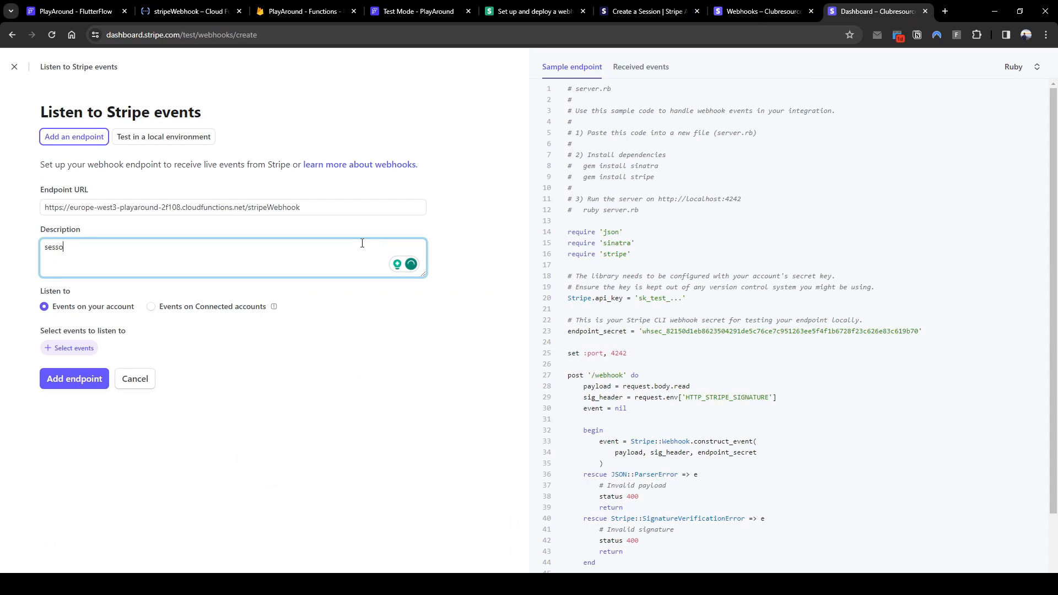
pyautogui.write('ion.completed')
# Listen on connected accounts for checkout.session.completed and create the endpoint
pyautogui.click(272, 310)
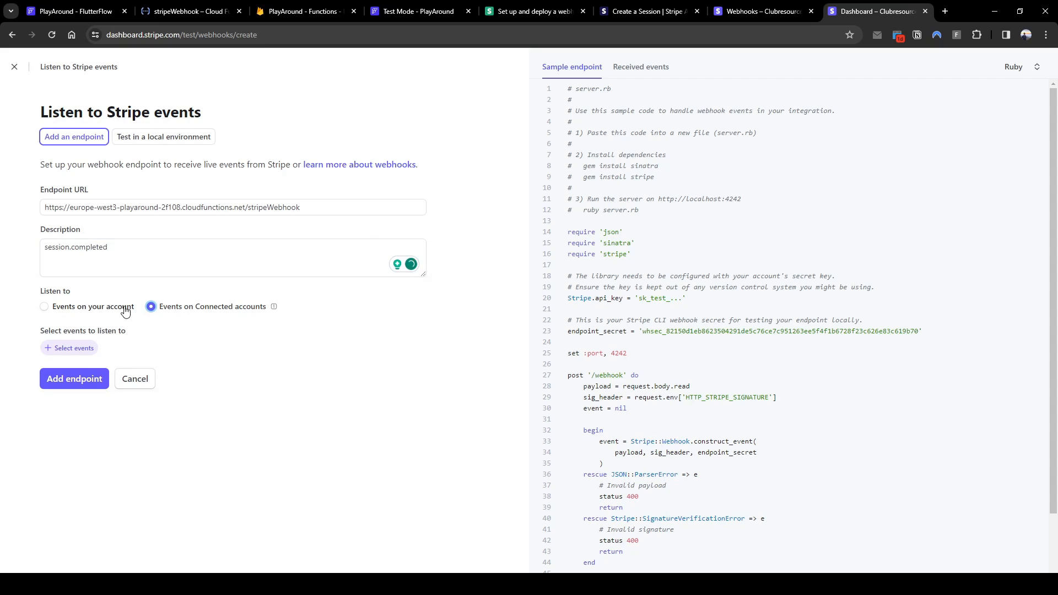
pyautogui.click(82, 348)
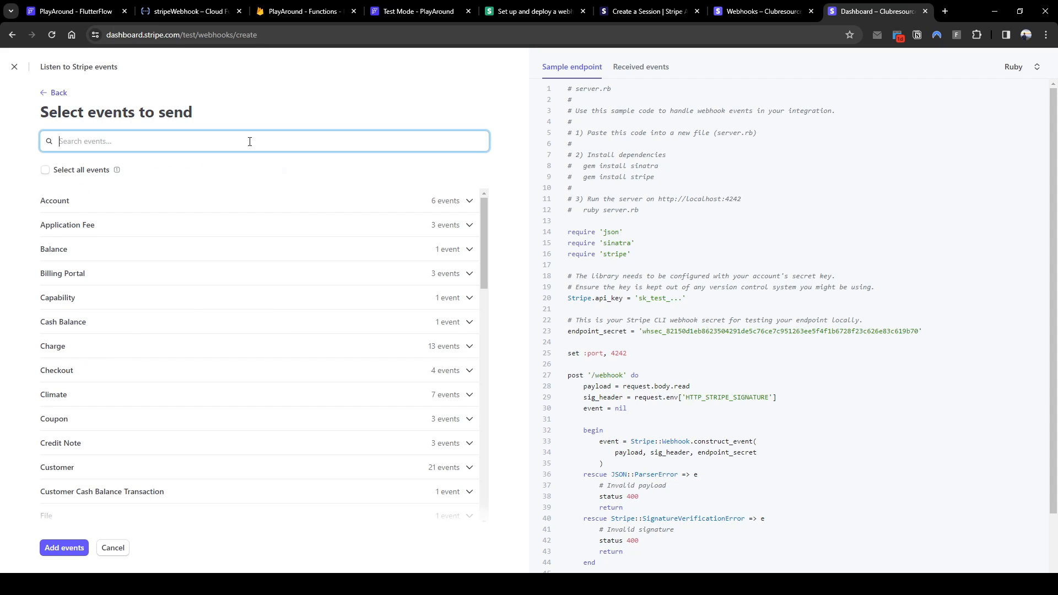
pyautogui.write('session.')
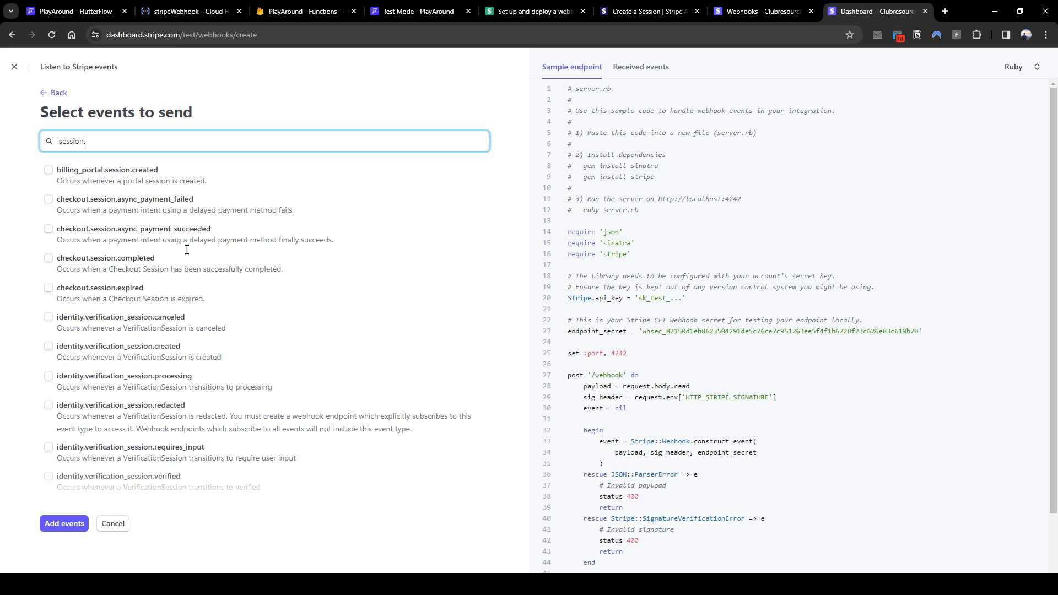
pyautogui.click(138, 263)
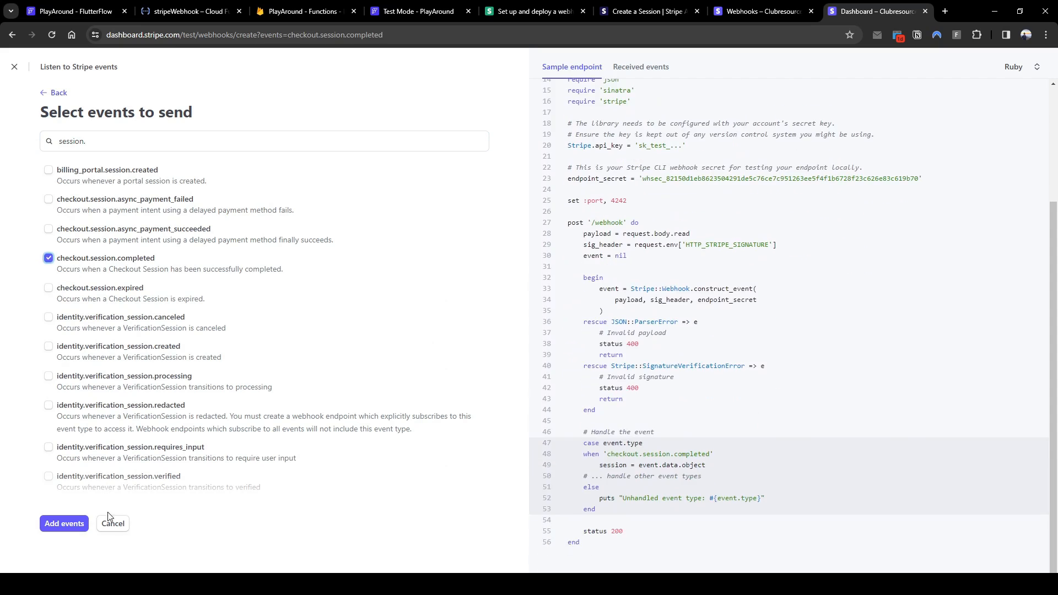
pyautogui.click(64, 523)
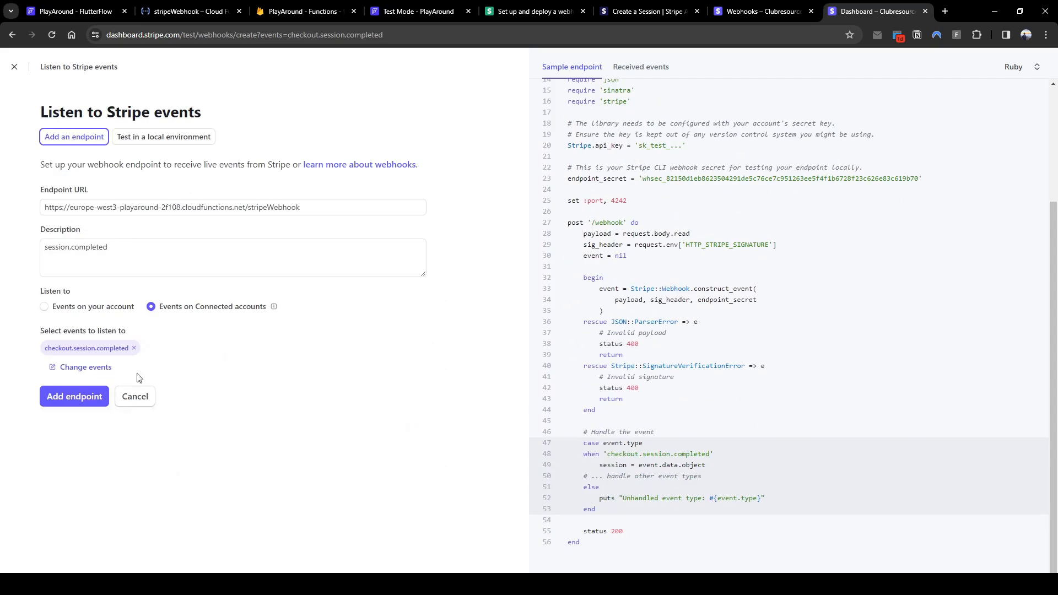
pyautogui.click(96, 407)
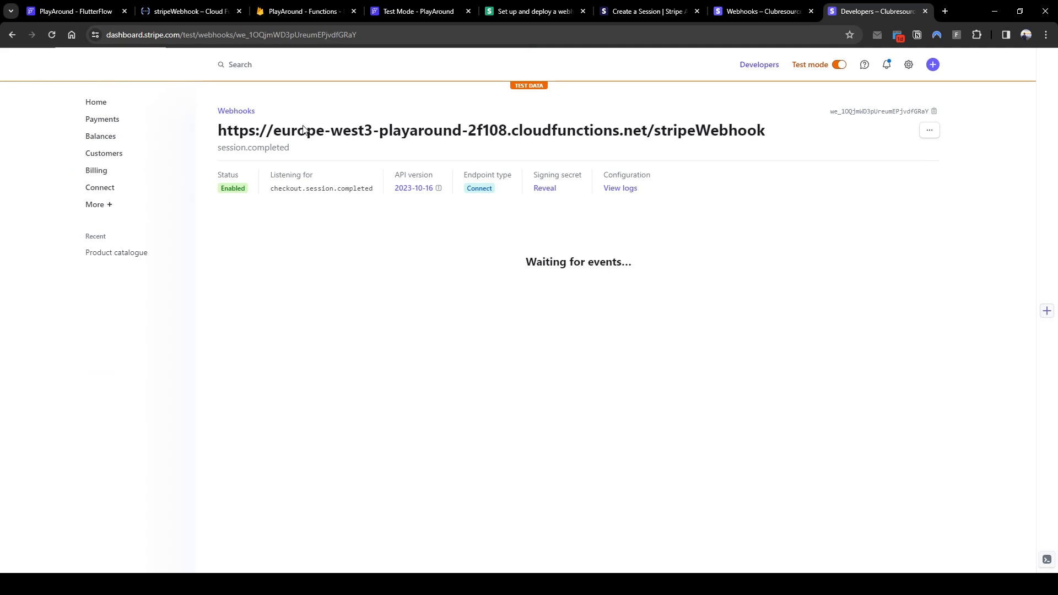
# Reveal and copy the signing secret, then select the endpointSecret value in the stripeWebhook code
pyautogui.click(552, 188)
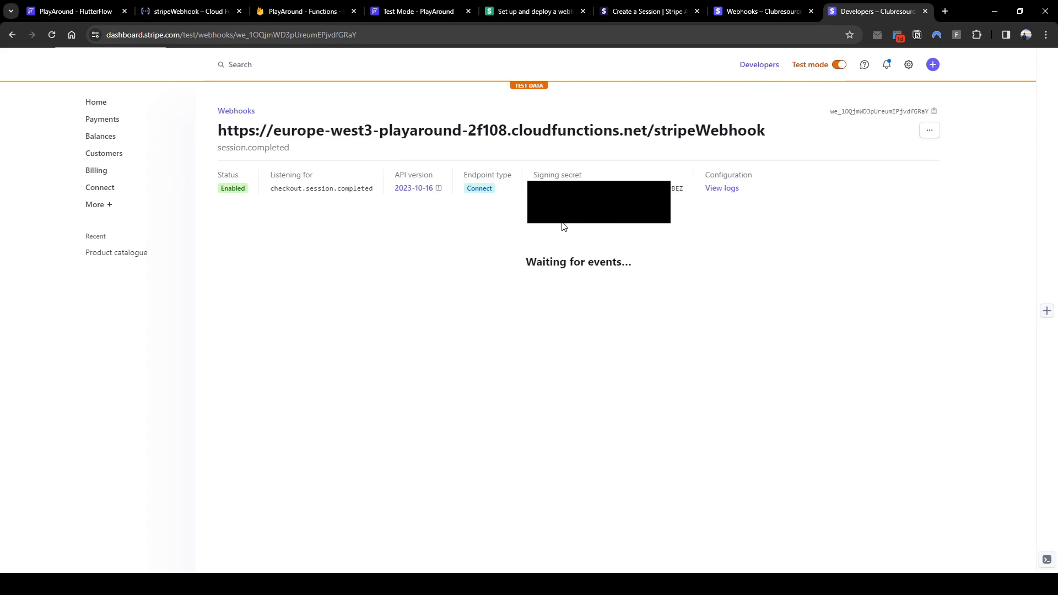
pyautogui.doubleClick(677, 189)
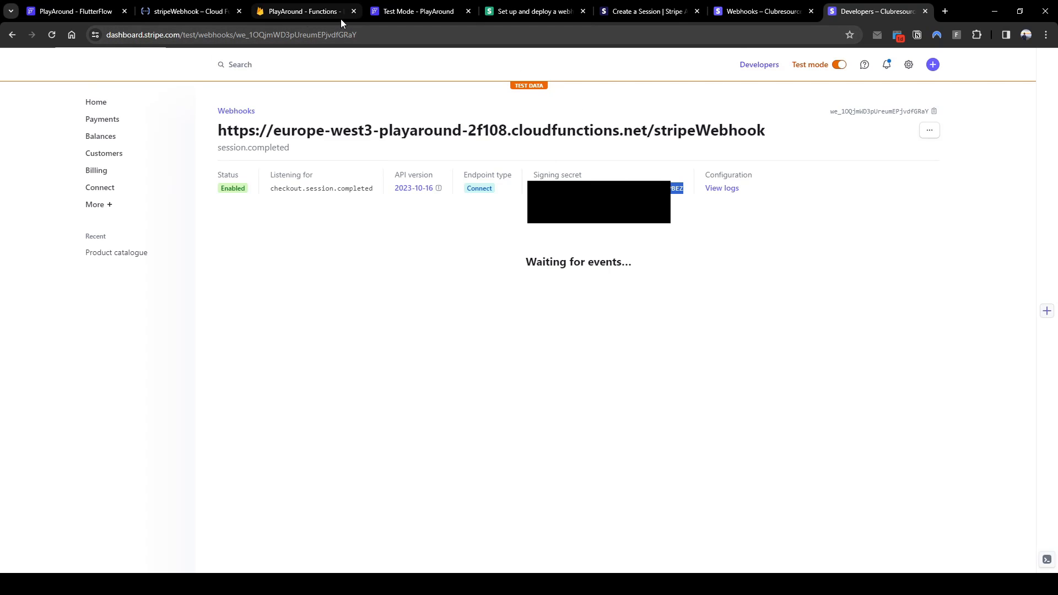
pyautogui.click(197, 12)
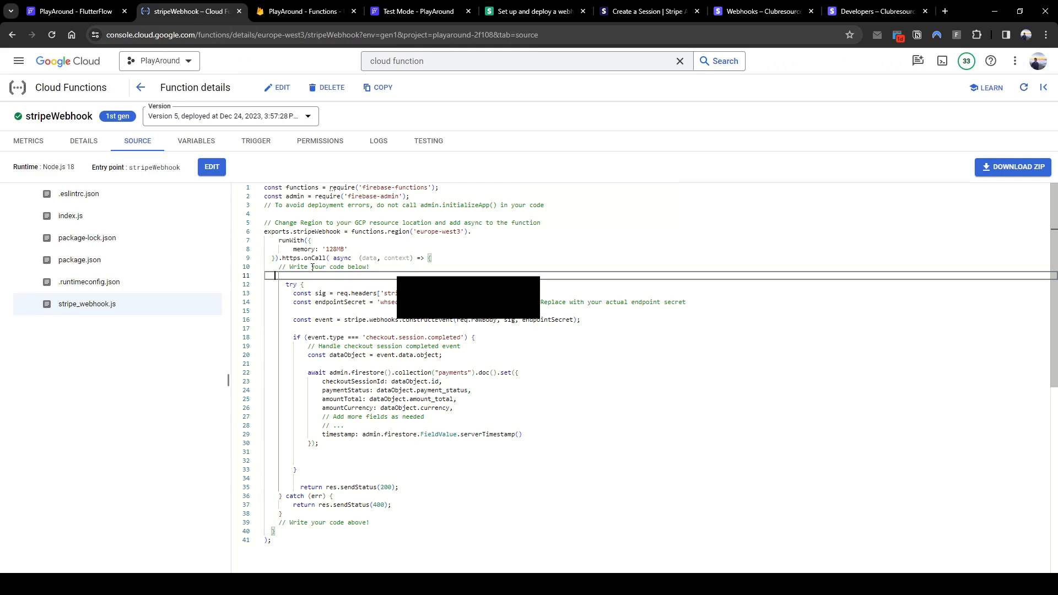
pyautogui.moveTo(269, 300); pyautogui.dragTo(686, 301)
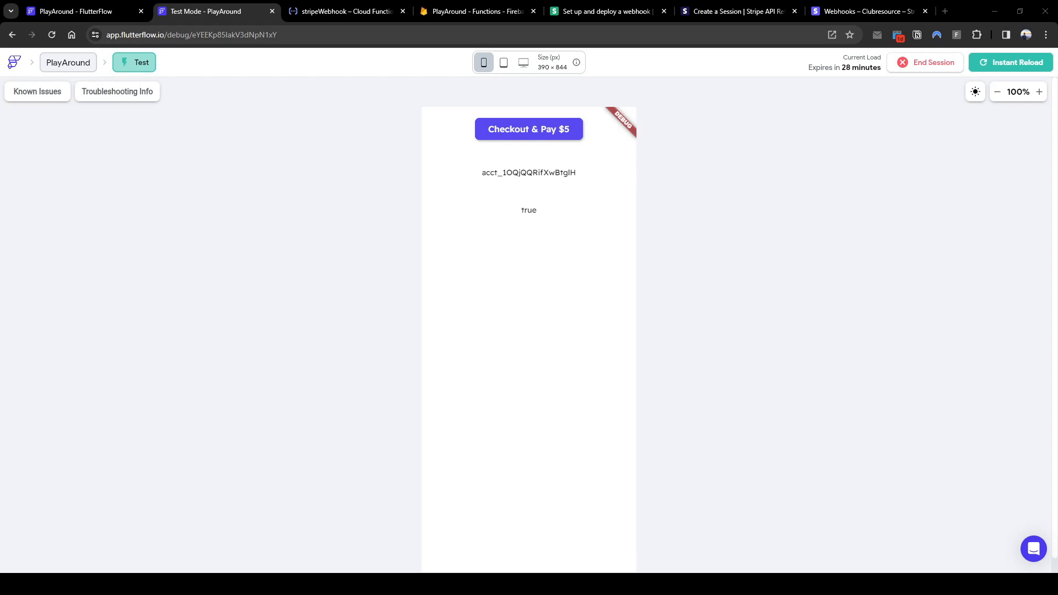
pyautogui.click(528, 129)
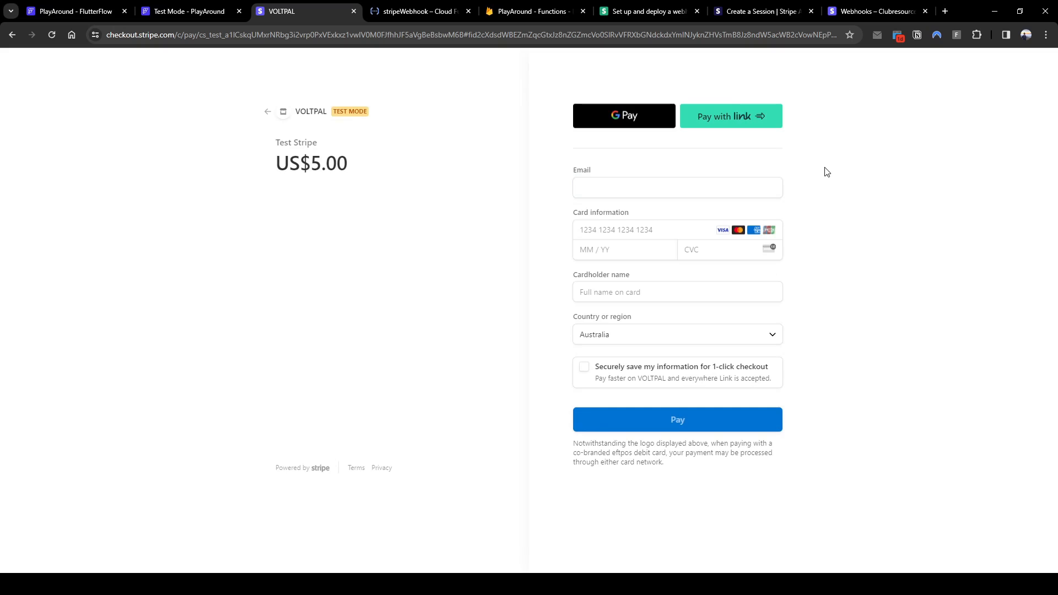
pyautogui.click(772, 192)
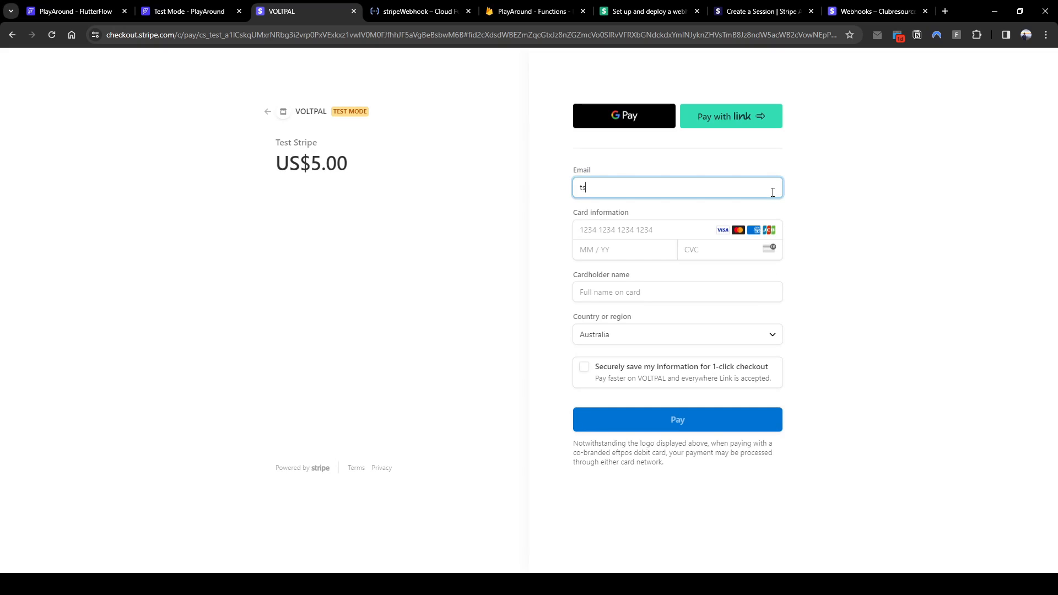
pyautogui.press('Tab')
pyautogui.write('42 4242 ')
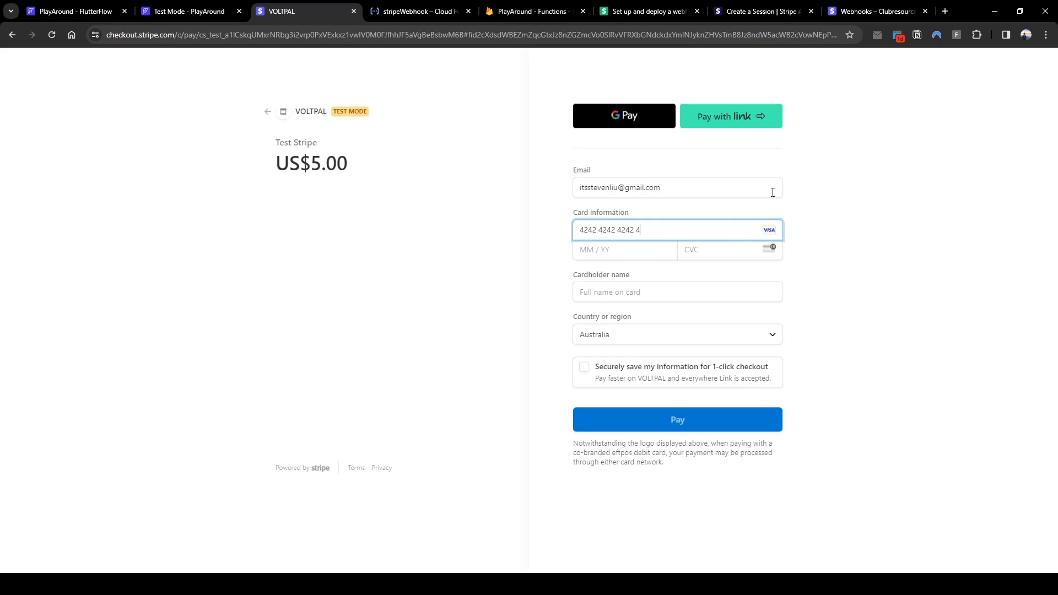
pyautogui.write('12 / 34 ')
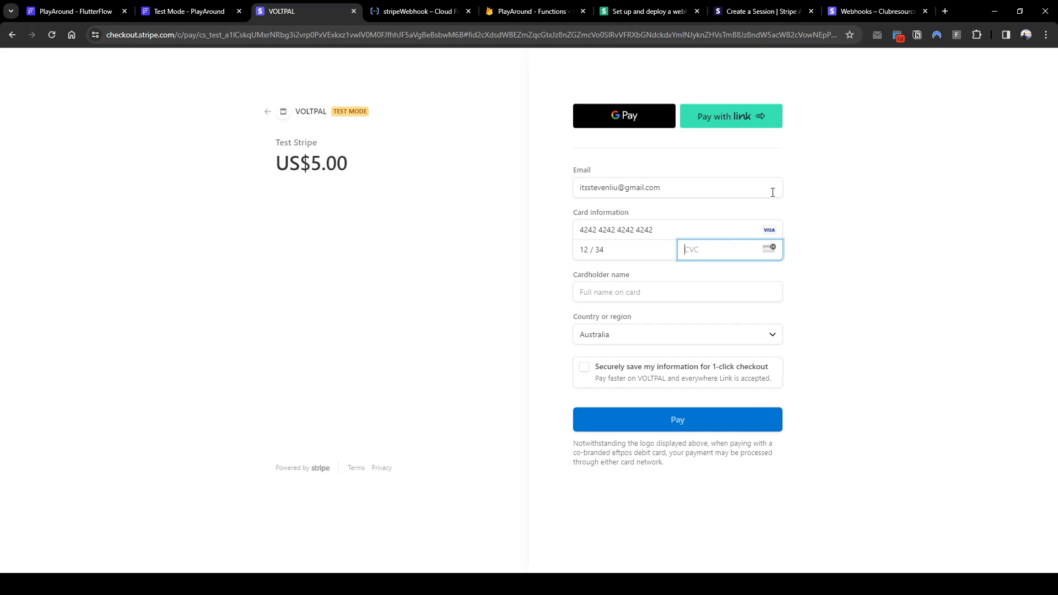
pyautogui.write('123')
pyautogui.press('Tab')
pyautogui.write('Steven L')
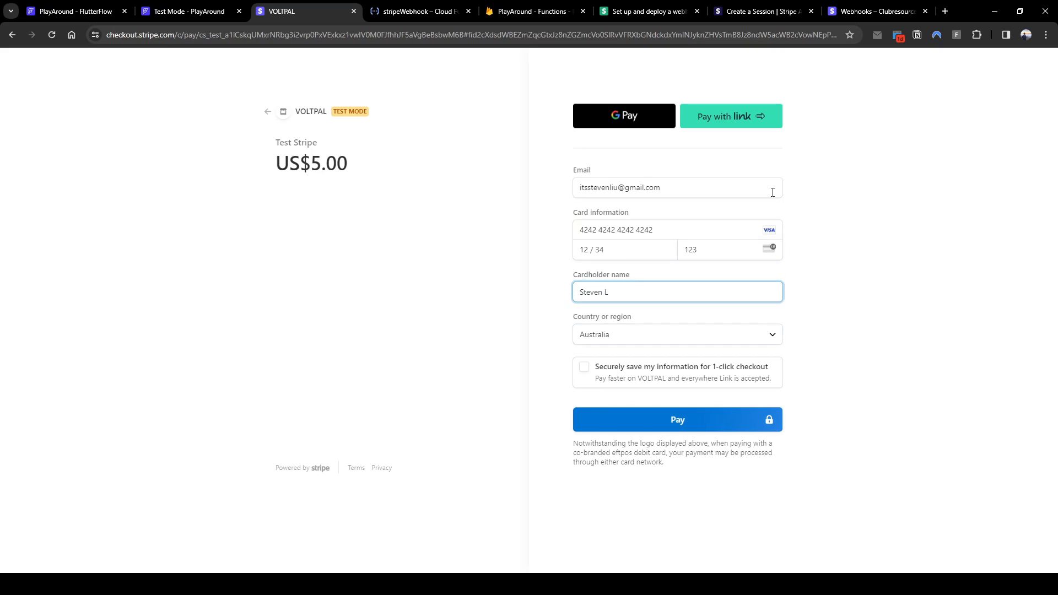
pyautogui.press('Tab')
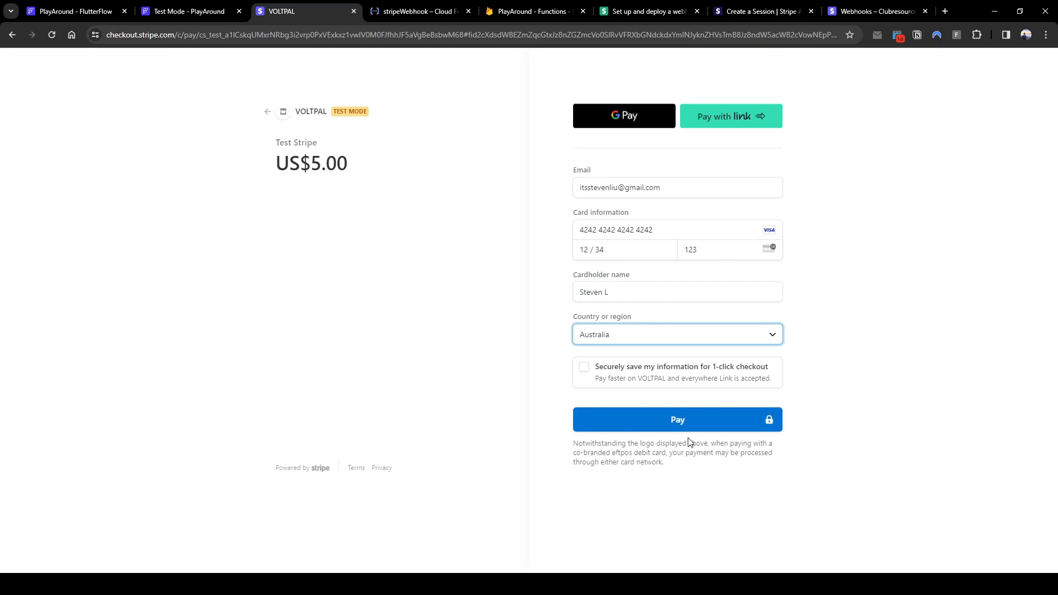
pyautogui.press('Return')
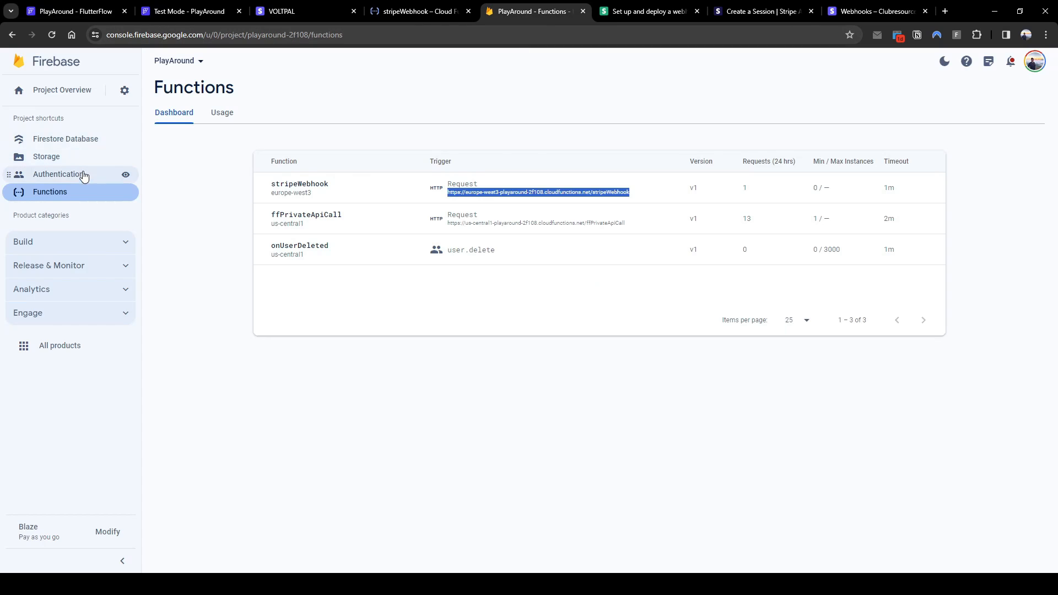
# Open the transactions collection in Cloud Firestore
pyautogui.click(532, 11)
pyautogui.click(89, 144)
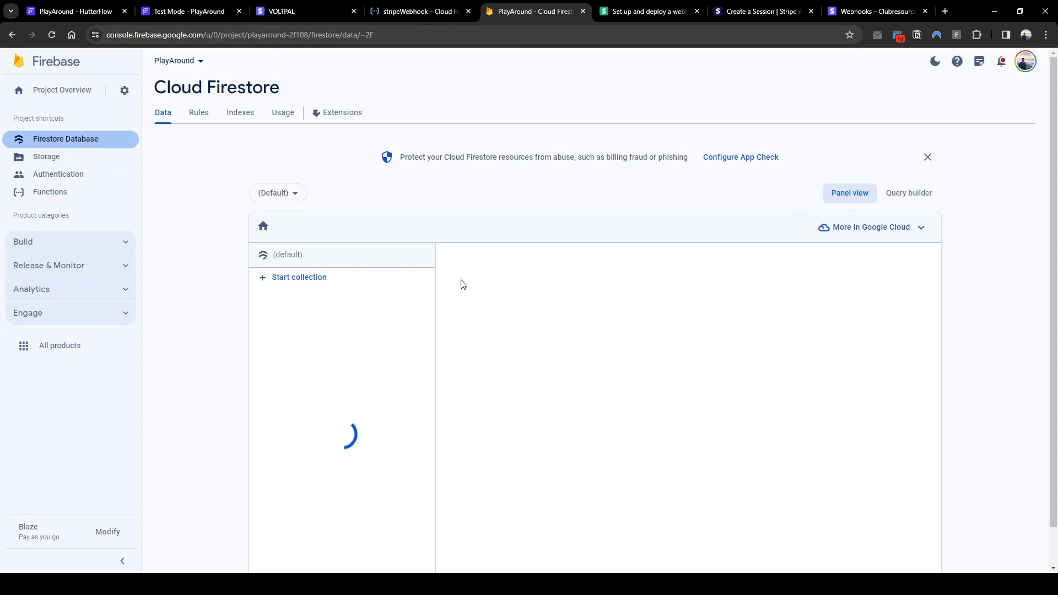
pyautogui.click(349, 350)
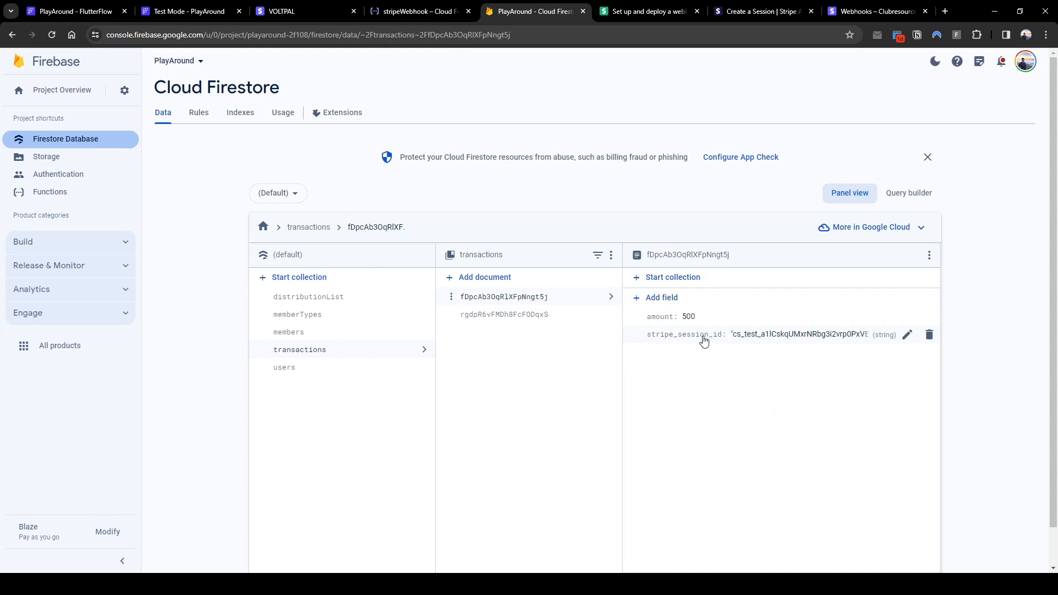
# Submit another test payment, close the unreachable success page, and reload the Firestore data
pyautogui.click(194, 15)
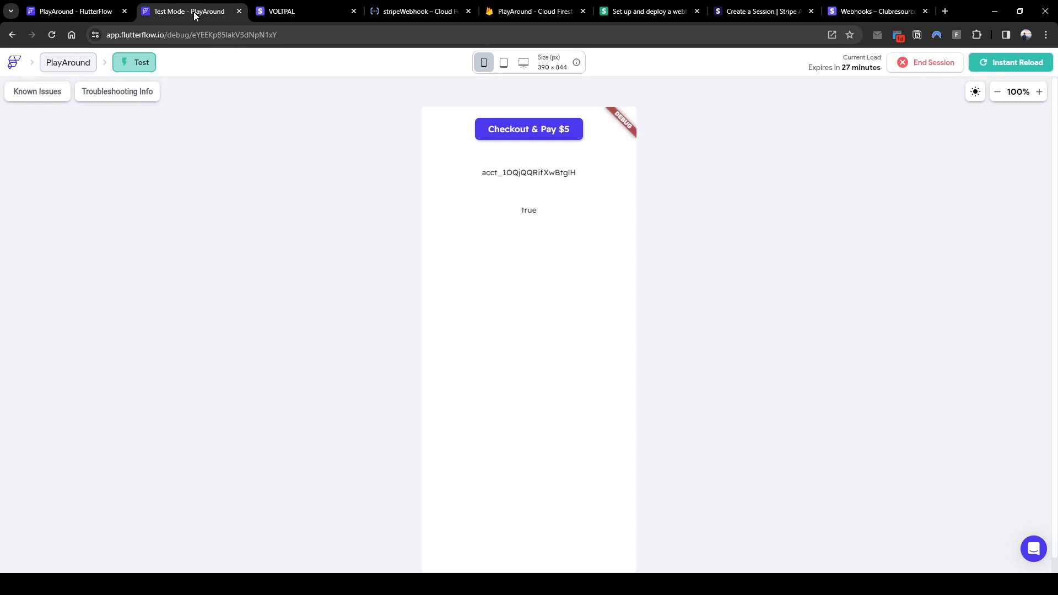
pyautogui.click(339, 16)
pyautogui.click(692, 426)
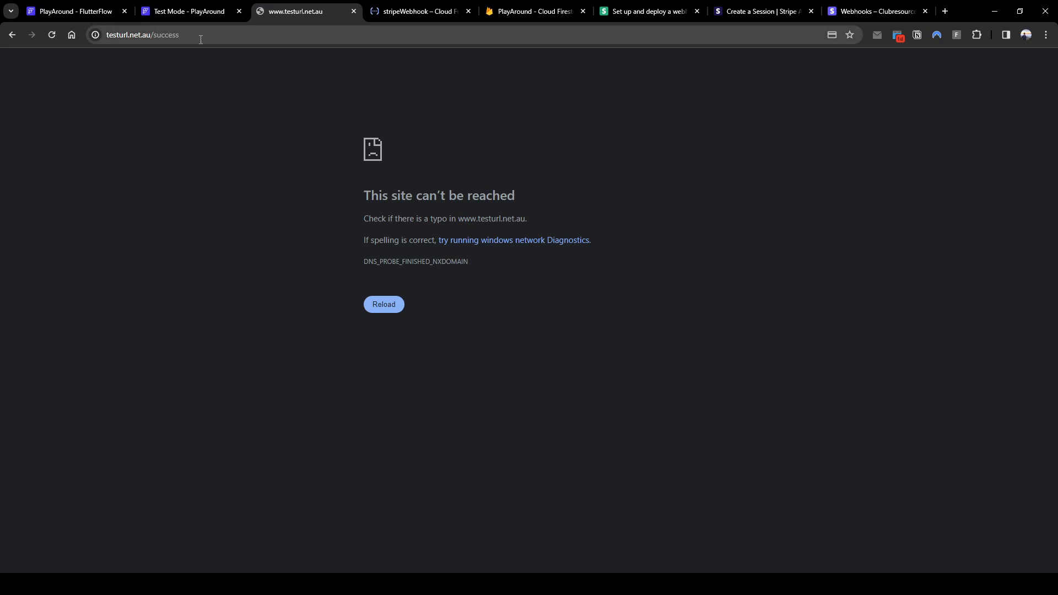
pyautogui.click(353, 11)
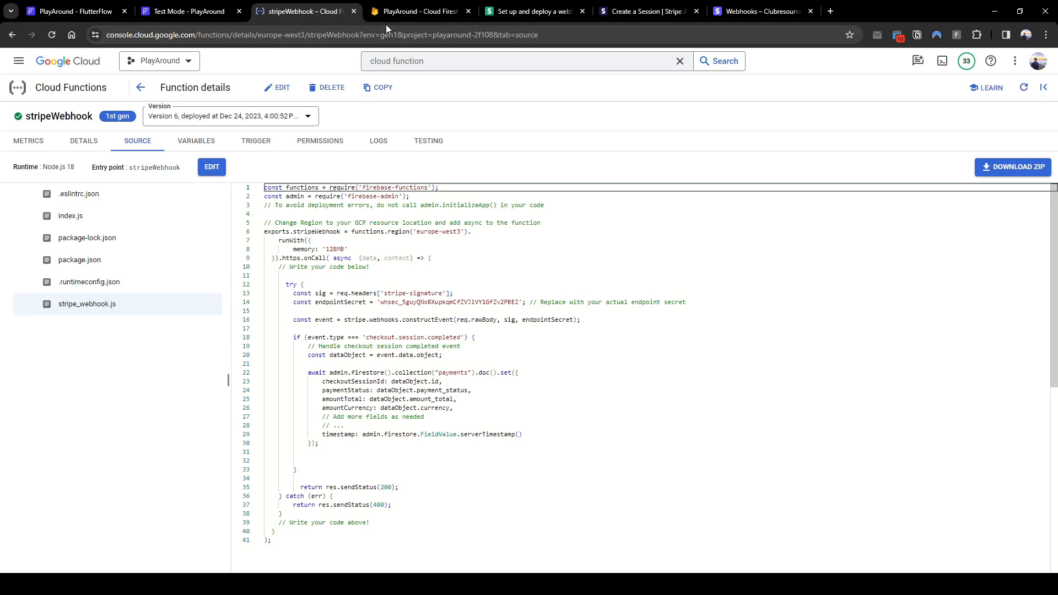
pyautogui.click(397, 16)
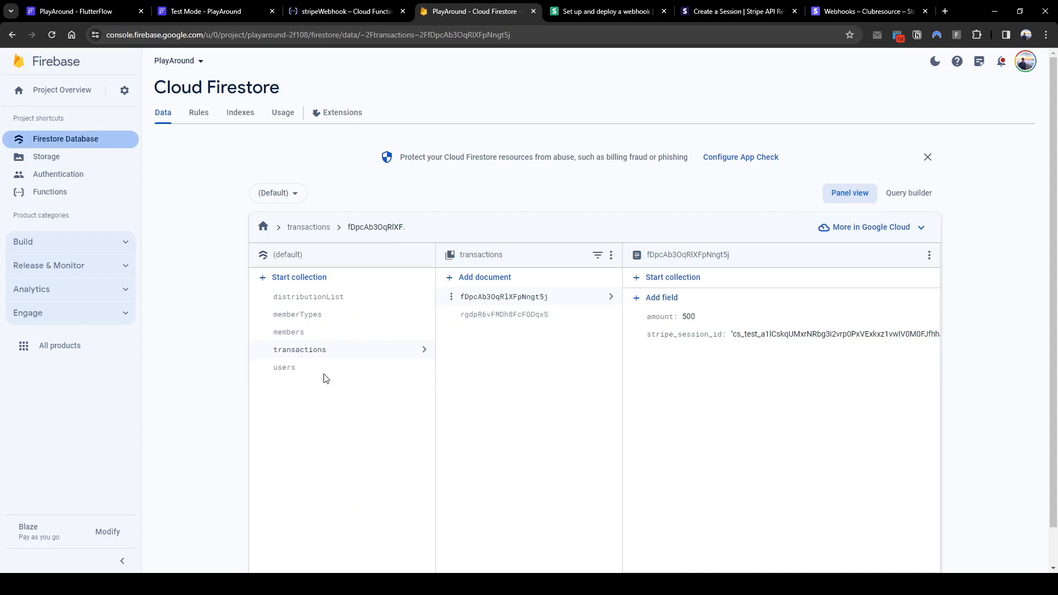
pyautogui.click(77, 157)
pyautogui.click(94, 144)
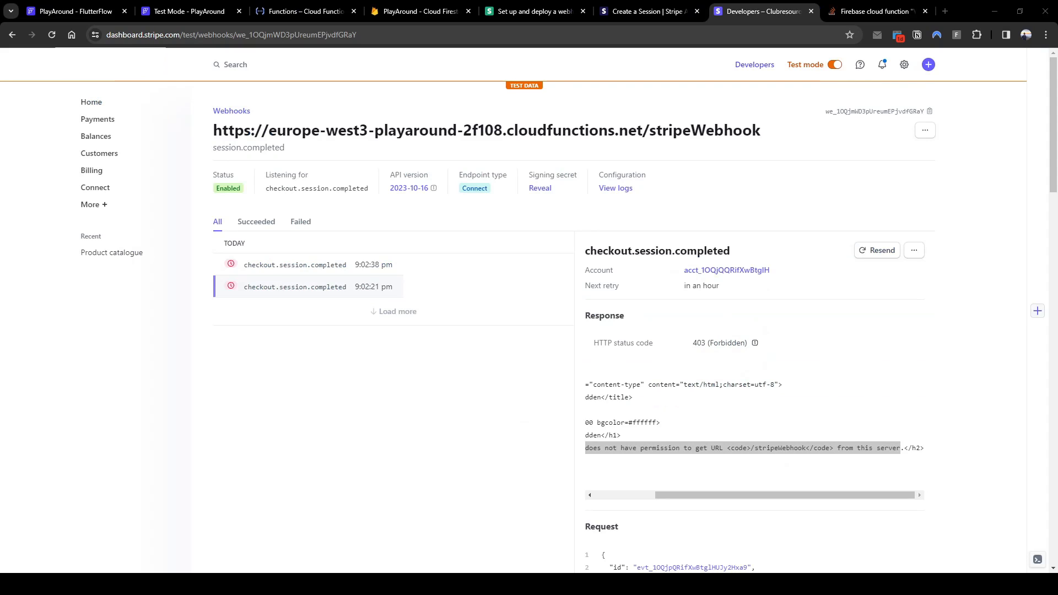
pyautogui.click(768, 361)
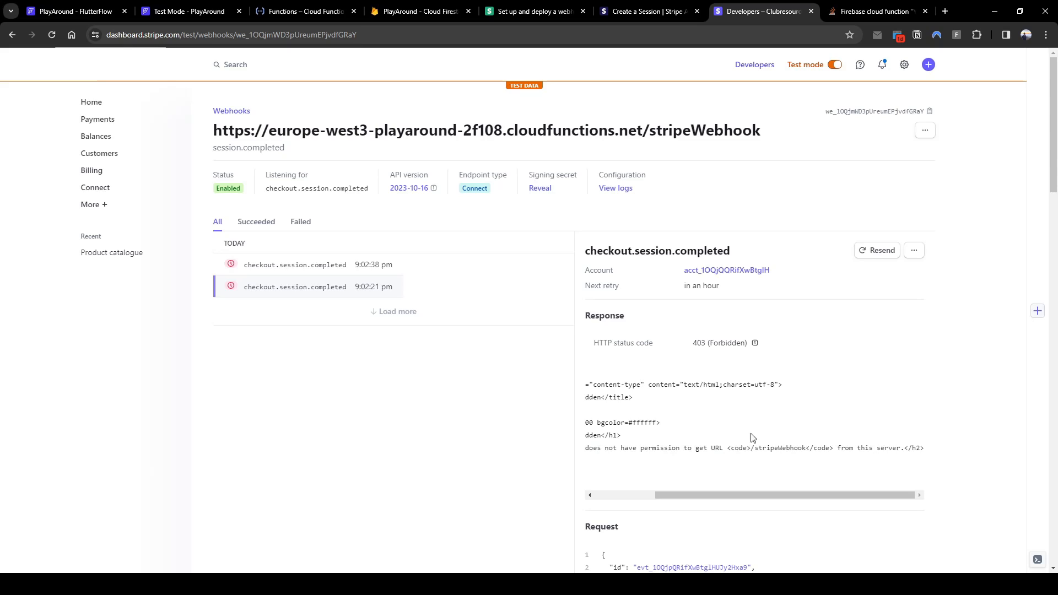
pyautogui.moveTo(713, 495); pyautogui.dragTo(654, 495)
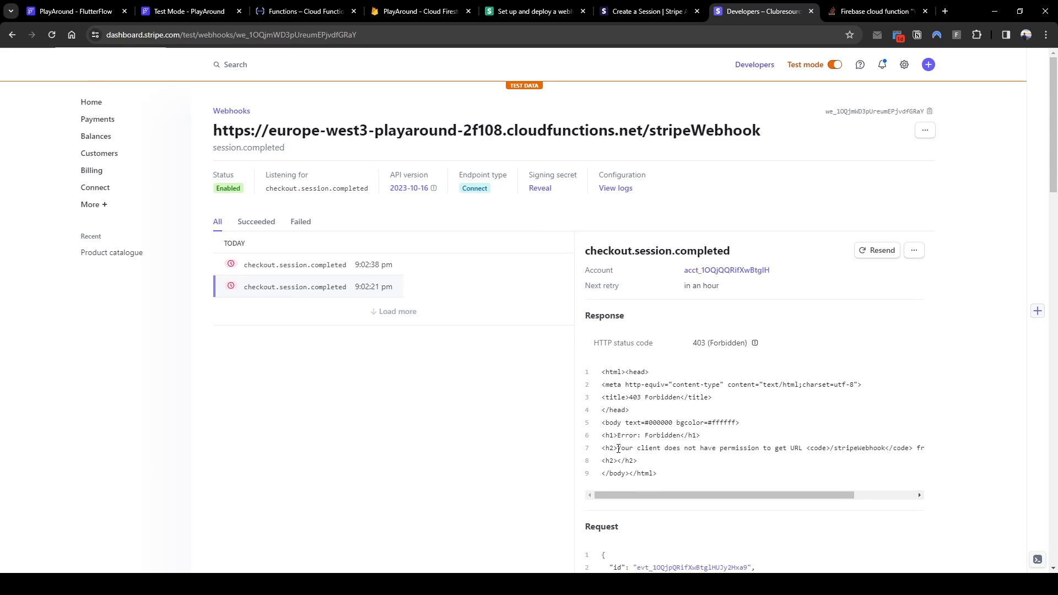
pyautogui.moveTo(617, 448); pyautogui.dragTo(895, 451)
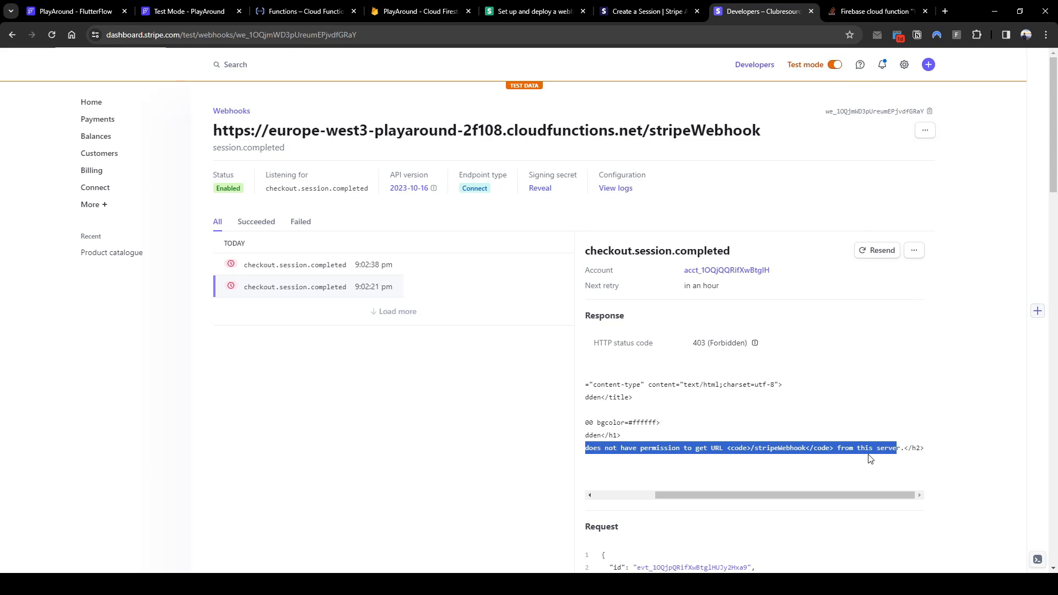
pyautogui.click(897, 456)
# Read the Stack Overflow answer on granting allUsers the Cloud Functions Invoker role
pyautogui.click(864, 12)
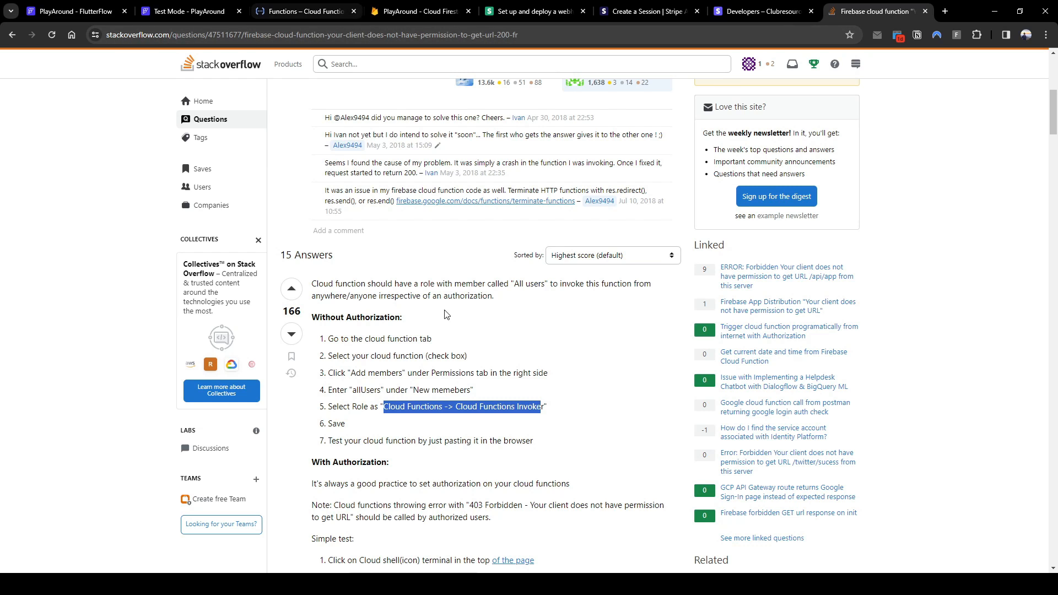
pyautogui.scroll(5, 438, 368)
pyautogui.scroll(-4, 415, 180)
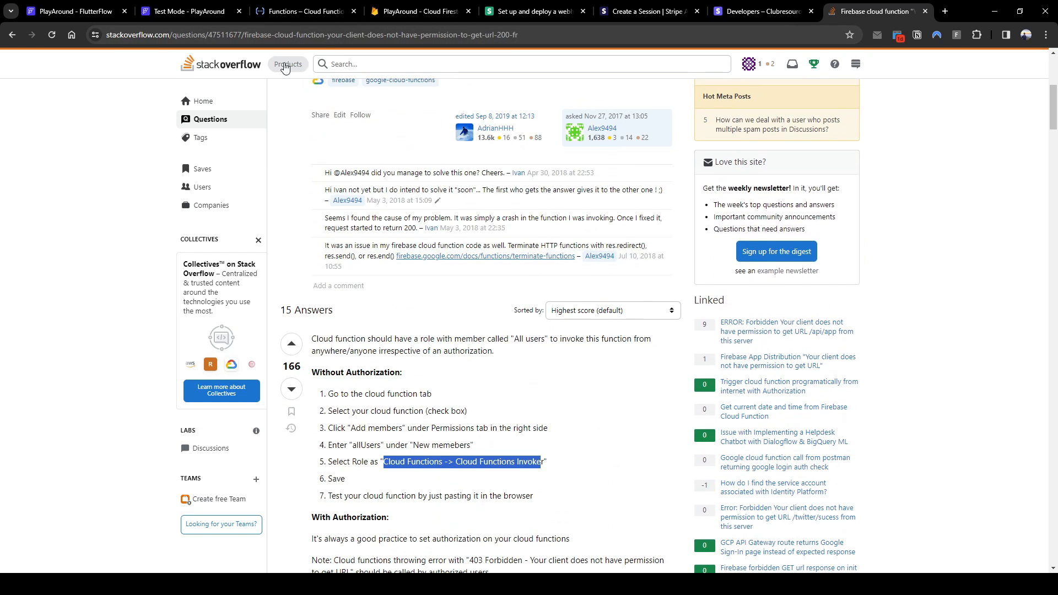
pyautogui.click(302, 12)
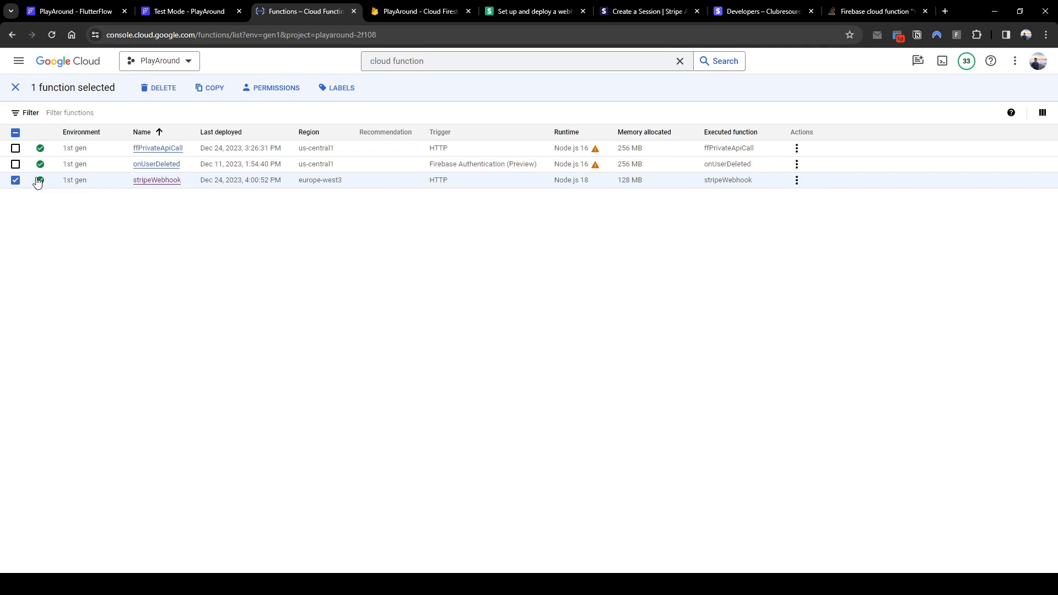
# Grant allUsers the Cloud Functions Invoker role on stripeWebhook and allow public access
pyautogui.click(797, 182)
pyautogui.click(884, 214)
pyautogui.click(269, 88)
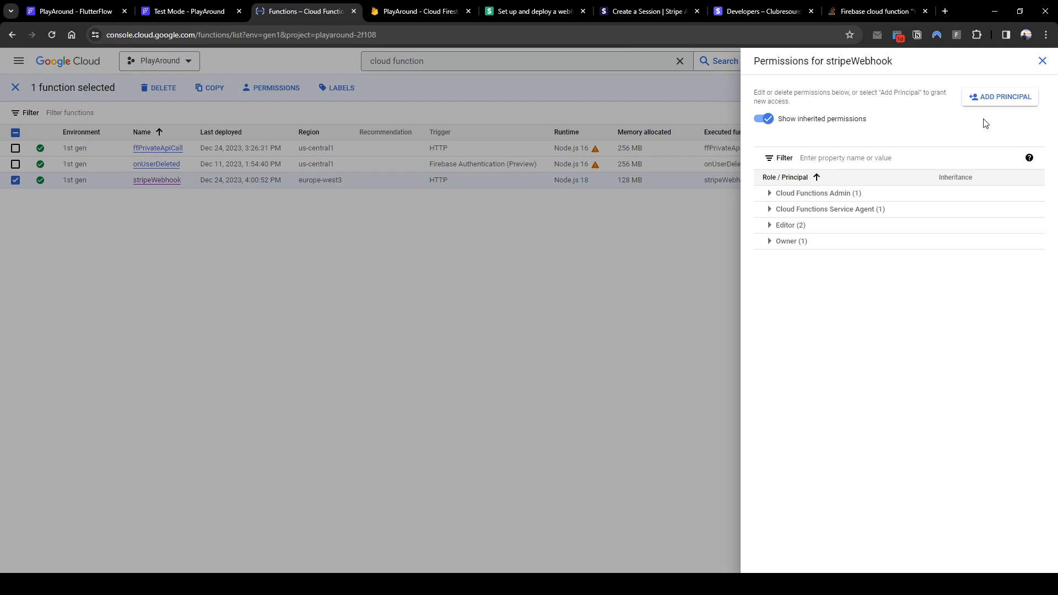
pyautogui.click(995, 101)
pyautogui.click(665, 235)
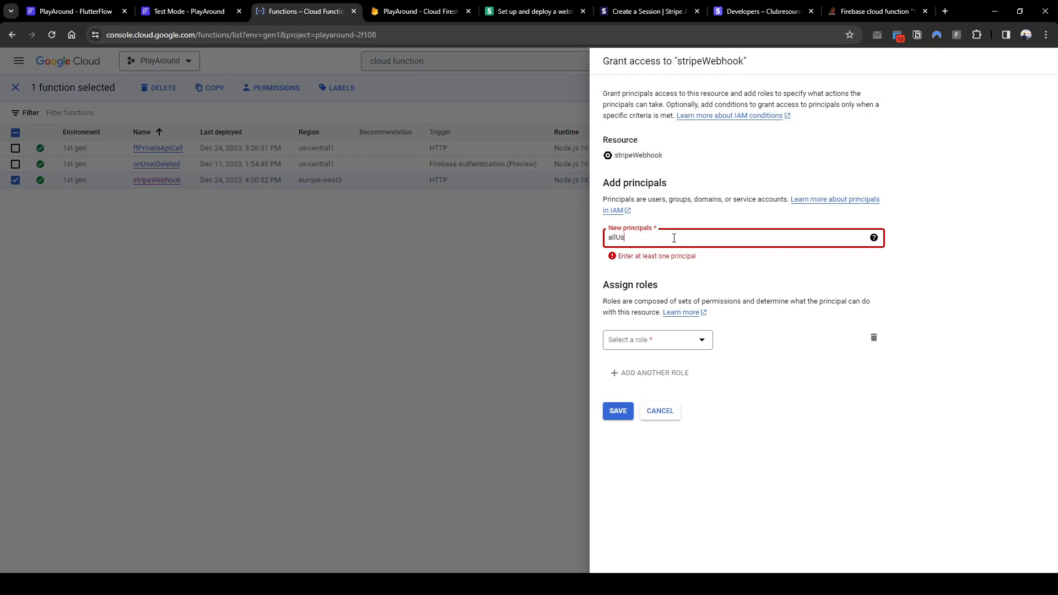
pyautogui.write('allUs')
pyautogui.click(649, 259)
pyautogui.click(693, 326)
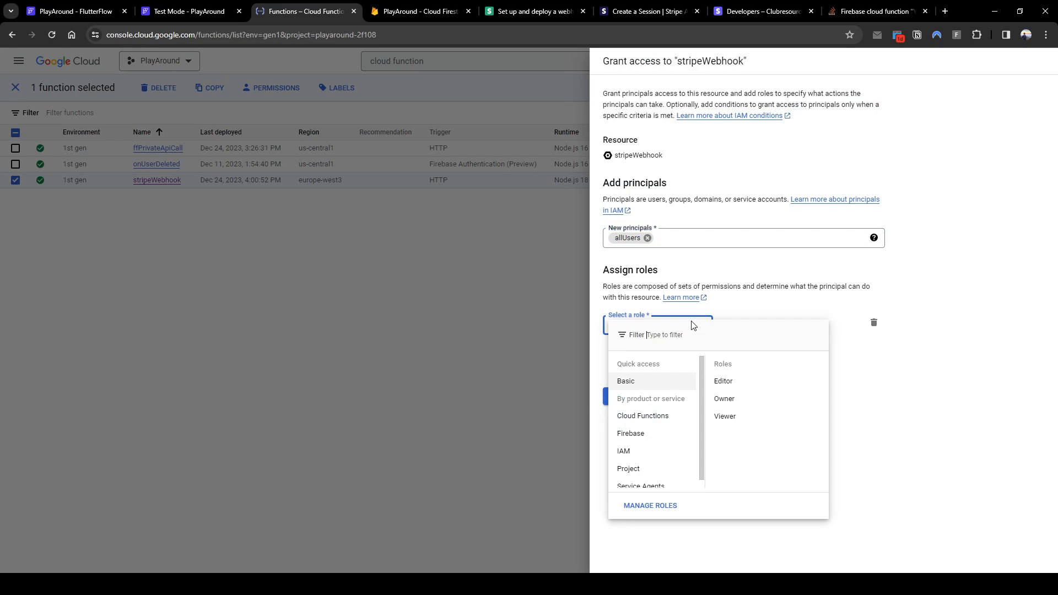
pyautogui.write('cloud invoker')
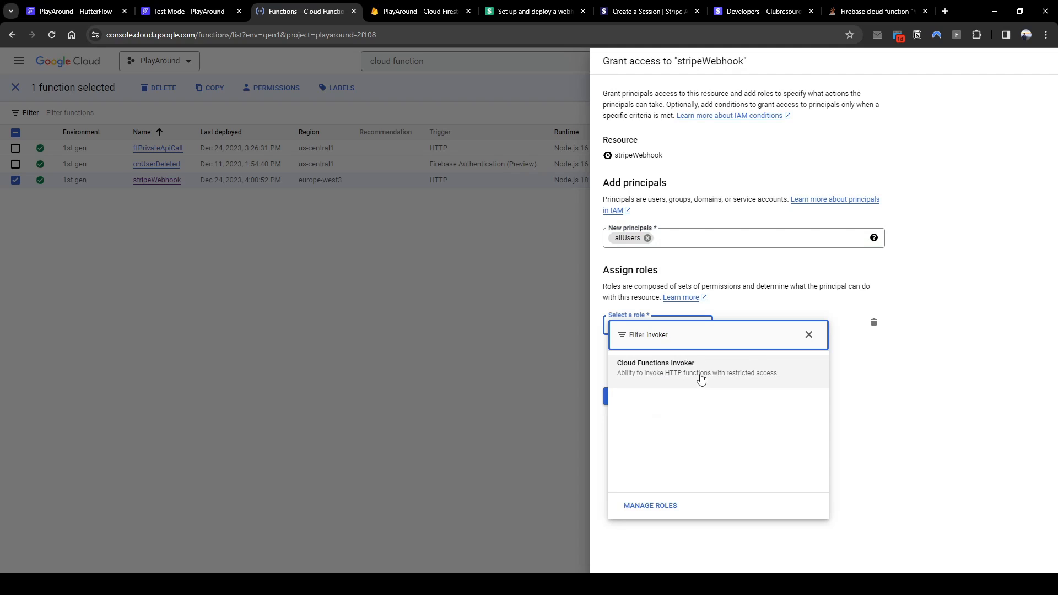
pyautogui.click(699, 377)
pyautogui.click(615, 414)
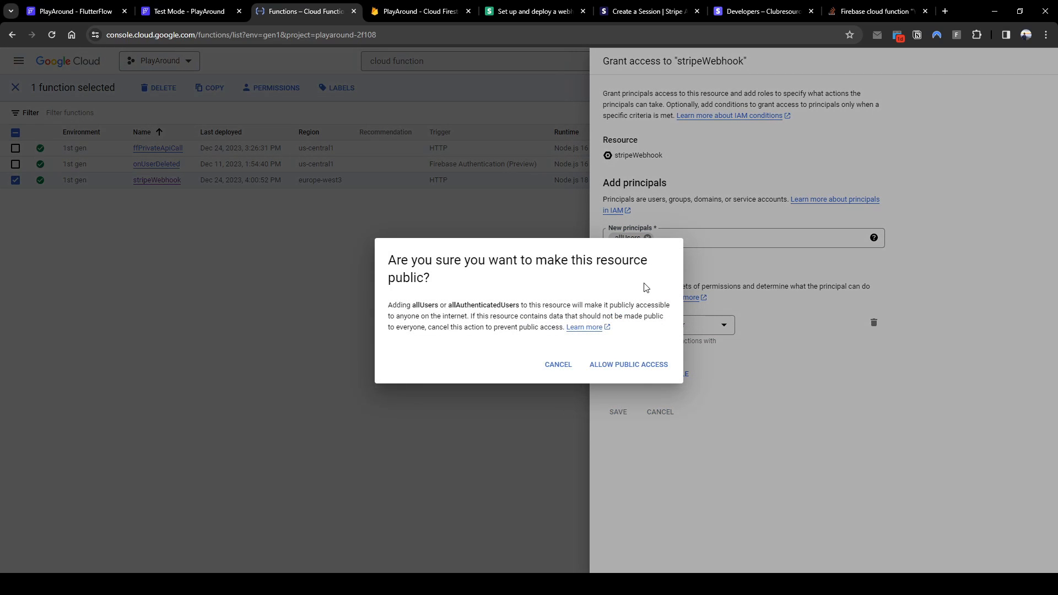
pyautogui.click(656, 367)
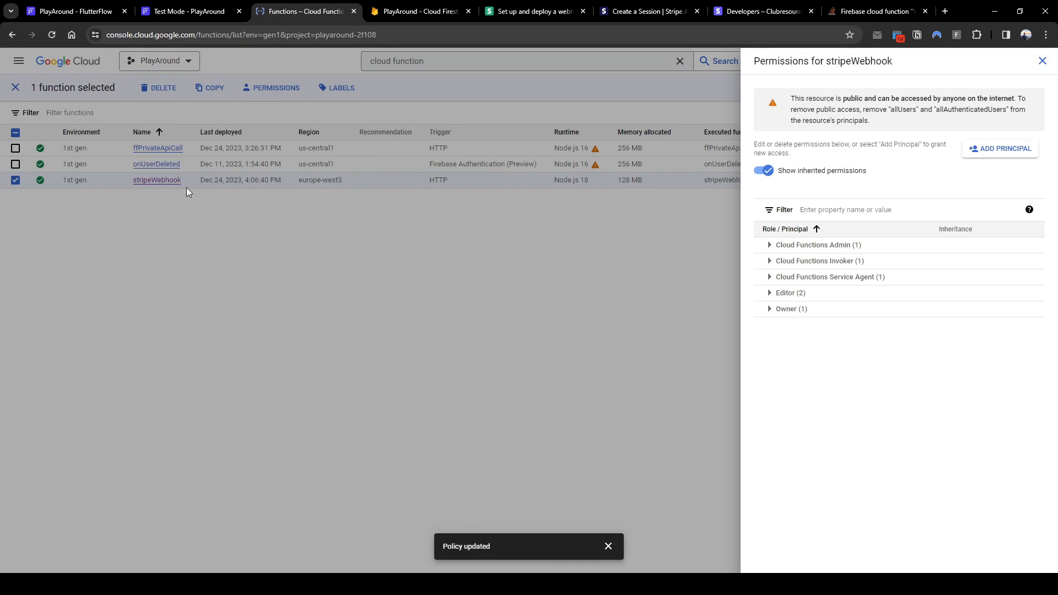
pyautogui.click(285, 252)
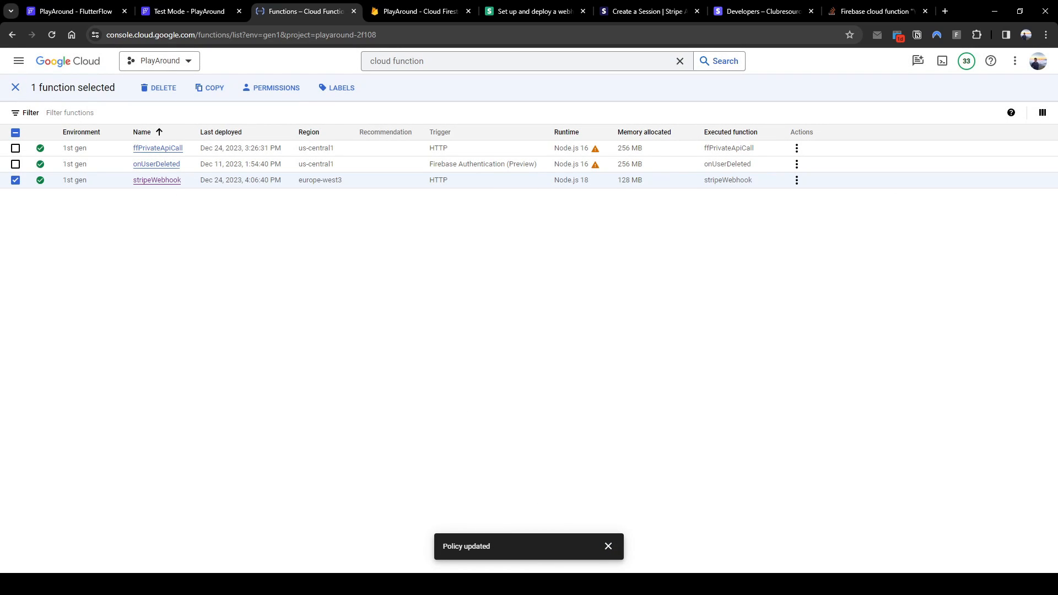
# Run another $5 Checkout & Pay in the FlutterFlow test app
pyautogui.hotkey('ctrl', '2')
pyautogui.click(542, 137)
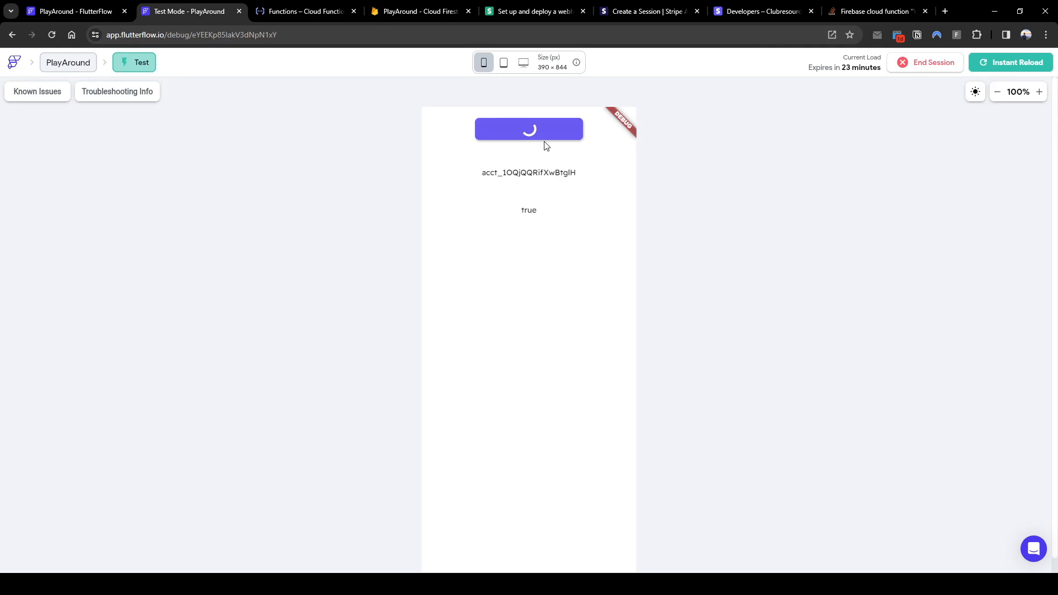
pyautogui.click(717, 441)
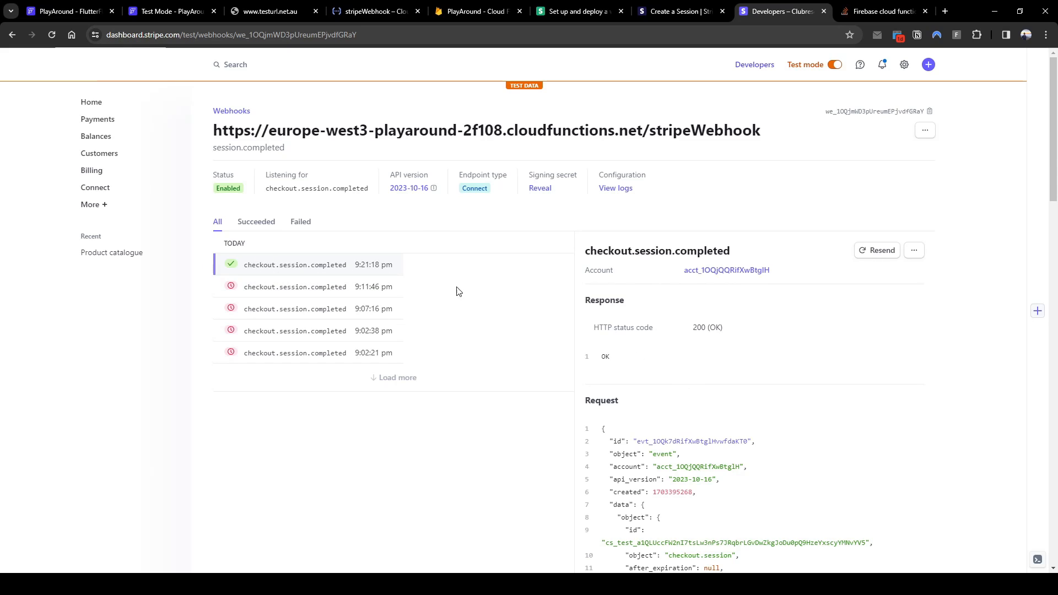
# Close the success page, reload Firestore, and inspect the new payments and transactions documents
pyautogui.click(306, 12)
pyautogui.hotkey('ctrl', 'w')
pyautogui.click(435, 16)
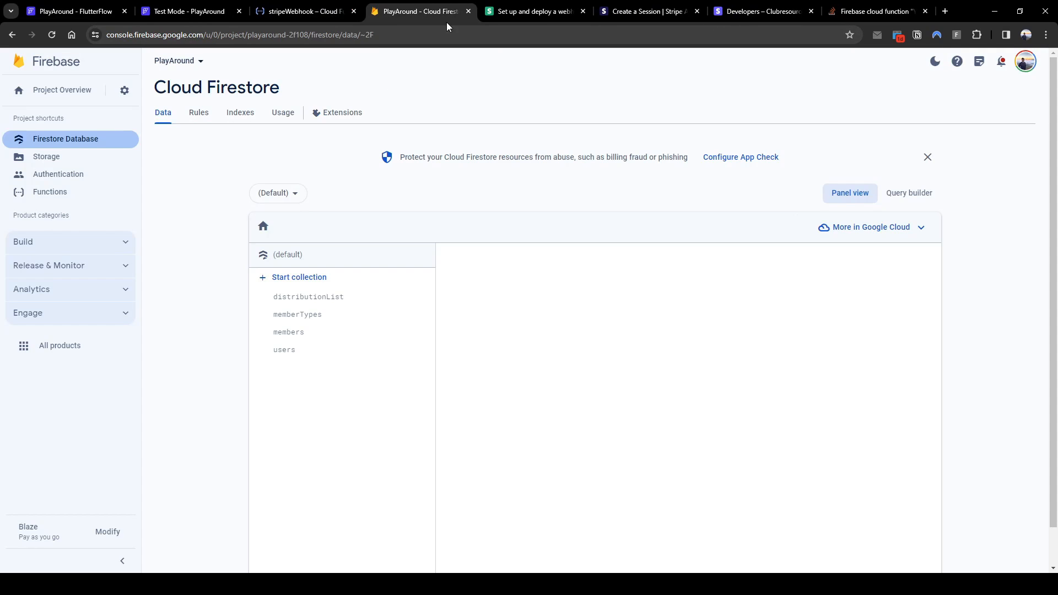
pyautogui.press('F5')
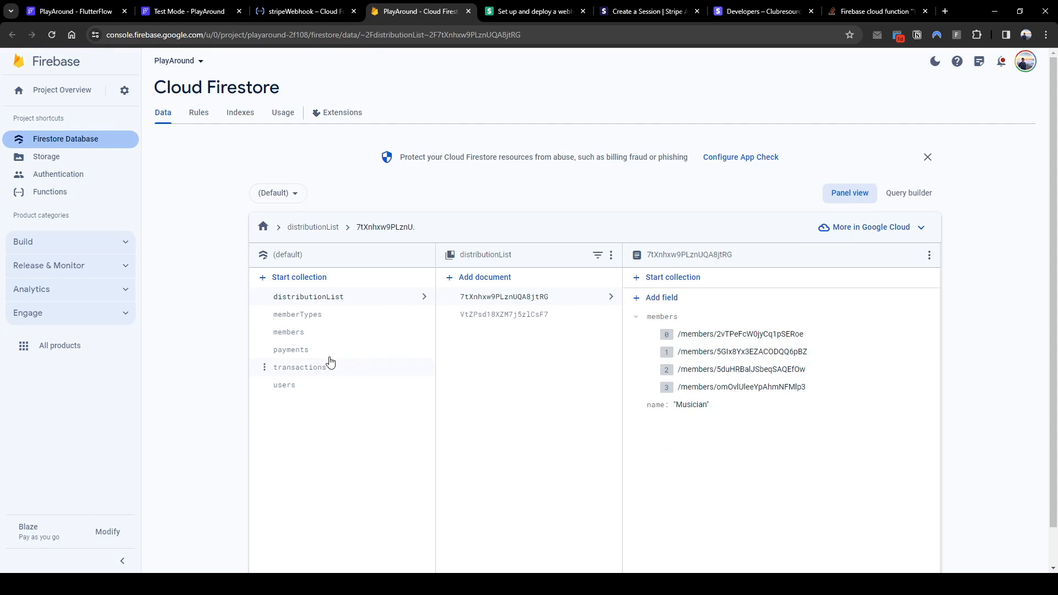
pyautogui.click(318, 352)
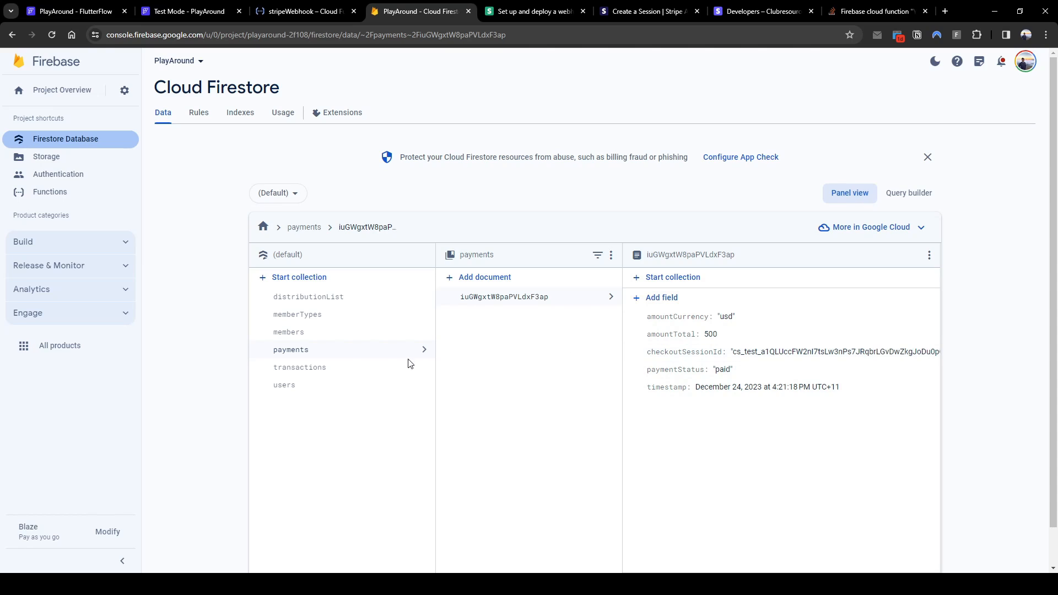
pyautogui.click(336, 367)
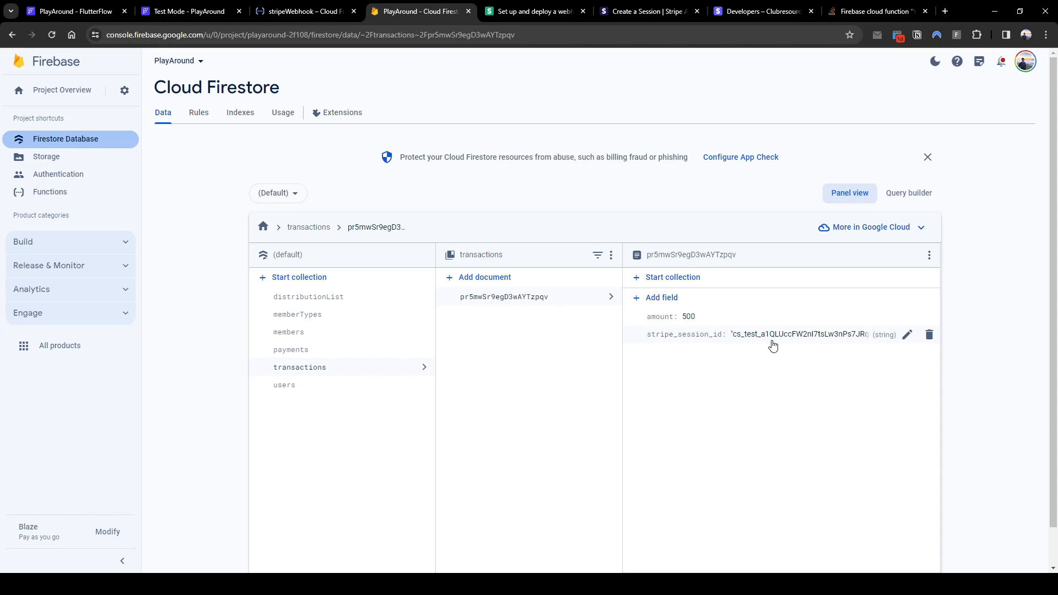
pyautogui.click(339, 354)
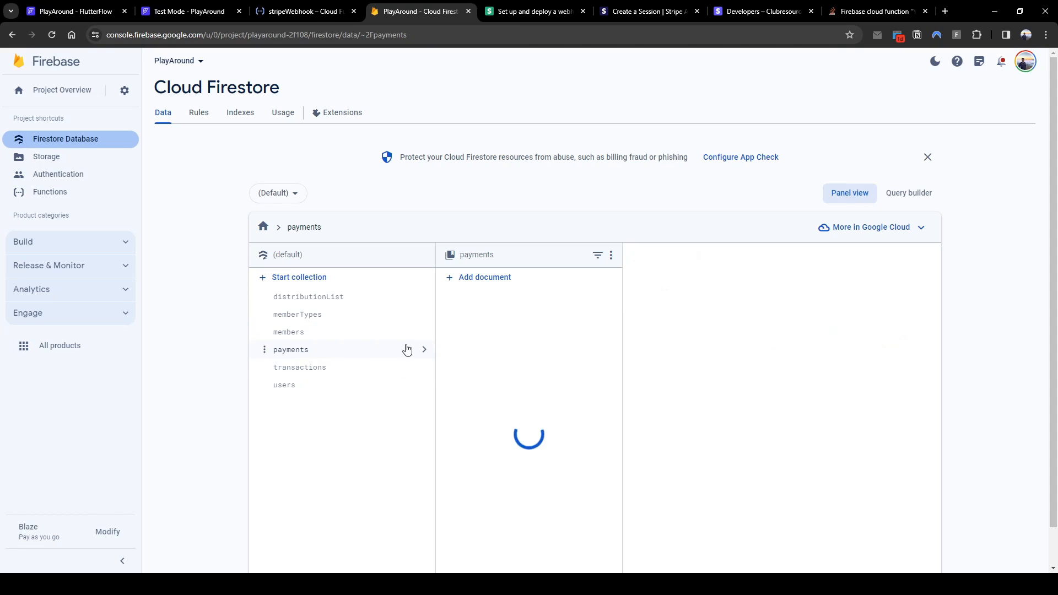
pyautogui.click(368, 370)
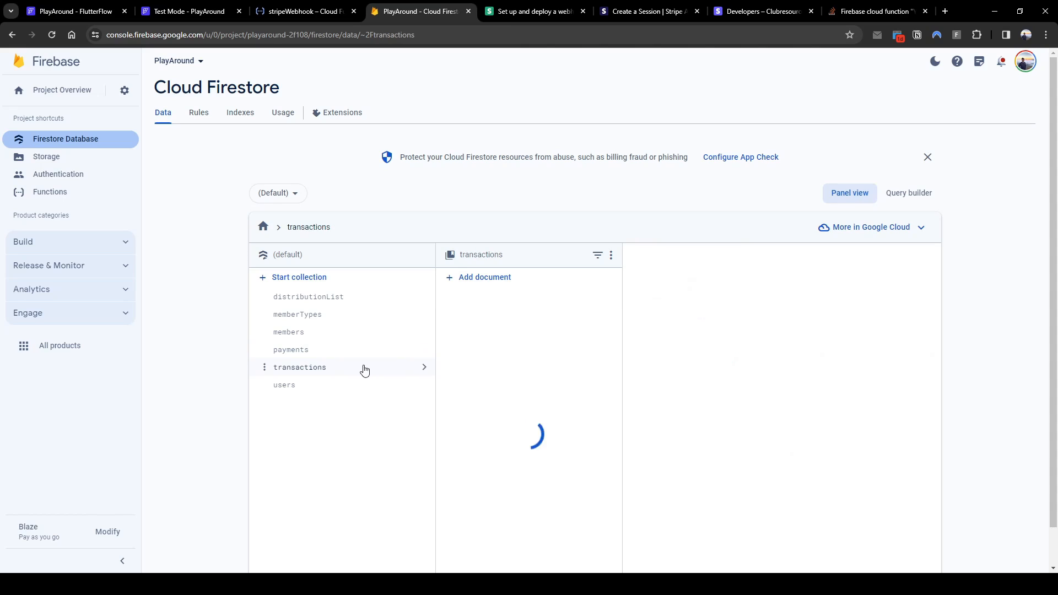
pyautogui.click(304, 15)
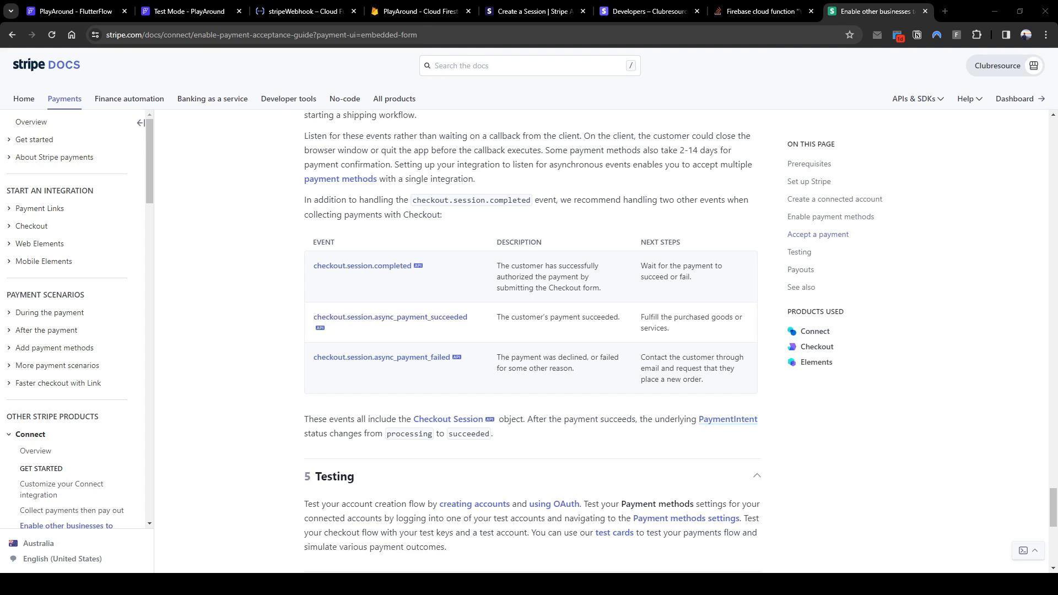
pyautogui.click(316, 15)
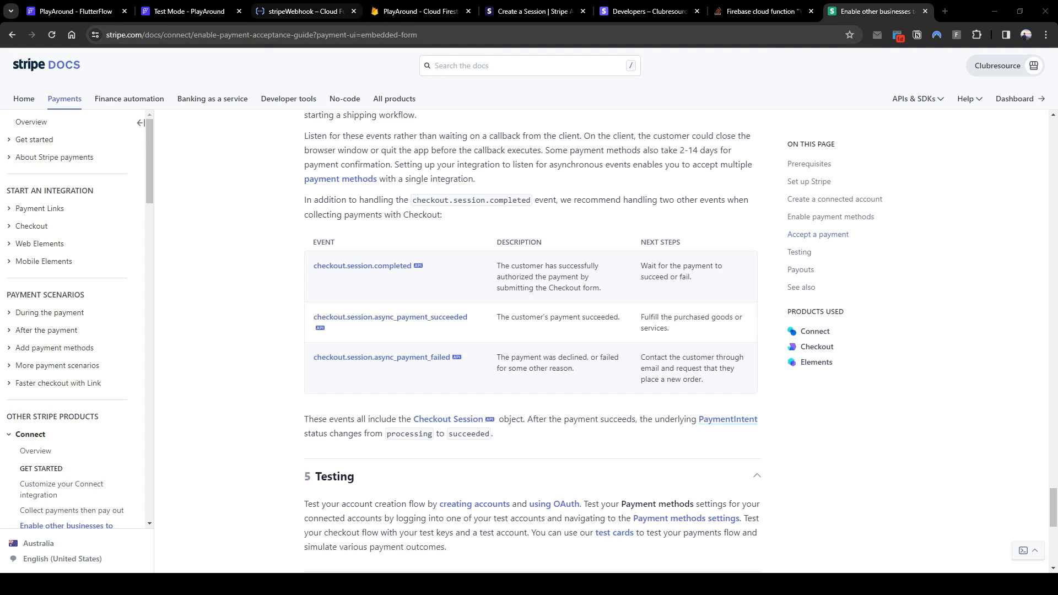
pyautogui.click(93, 303)
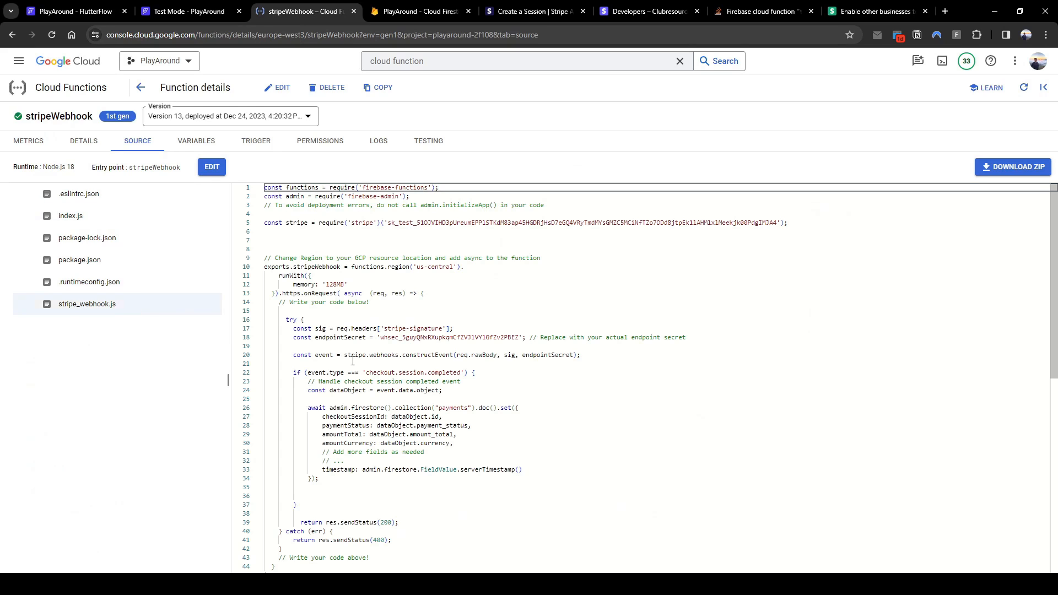
pyautogui.moveTo(307, 373); pyautogui.dragTo(388, 372)
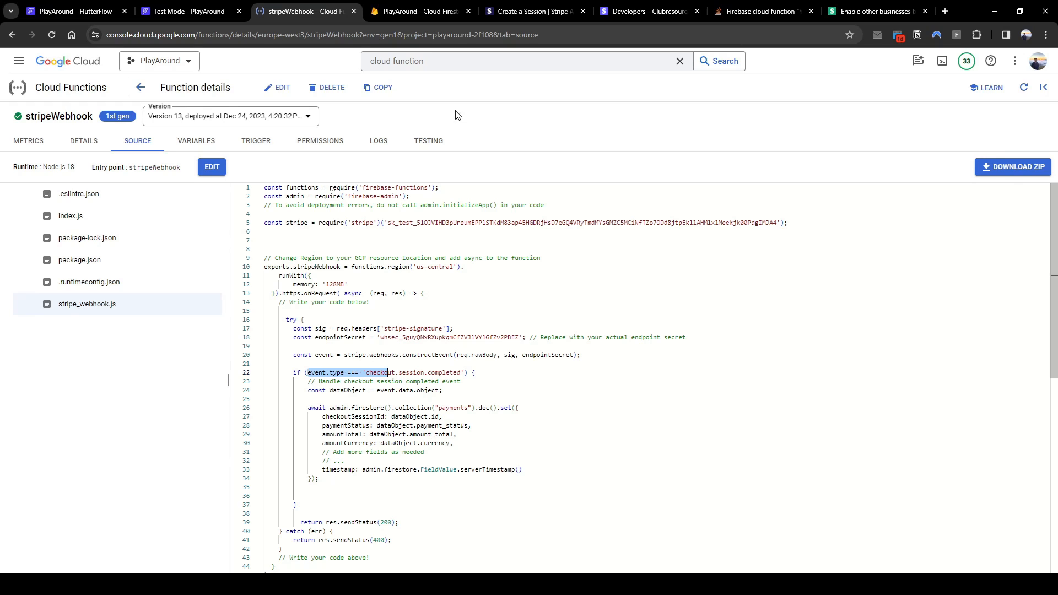
pyautogui.click(511, 17)
pyautogui.click(648, 12)
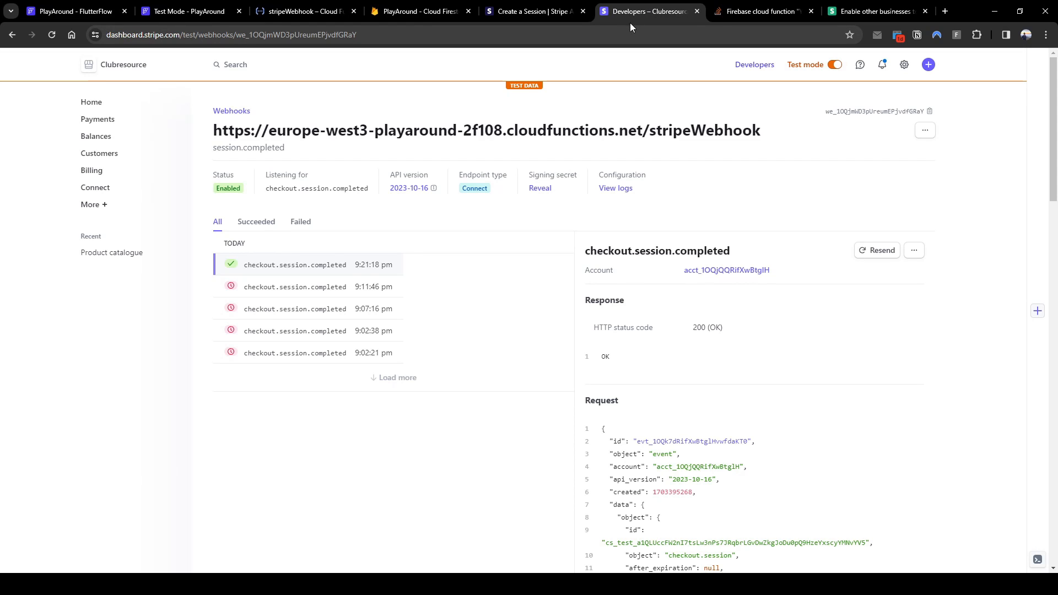
pyautogui.click(862, 12)
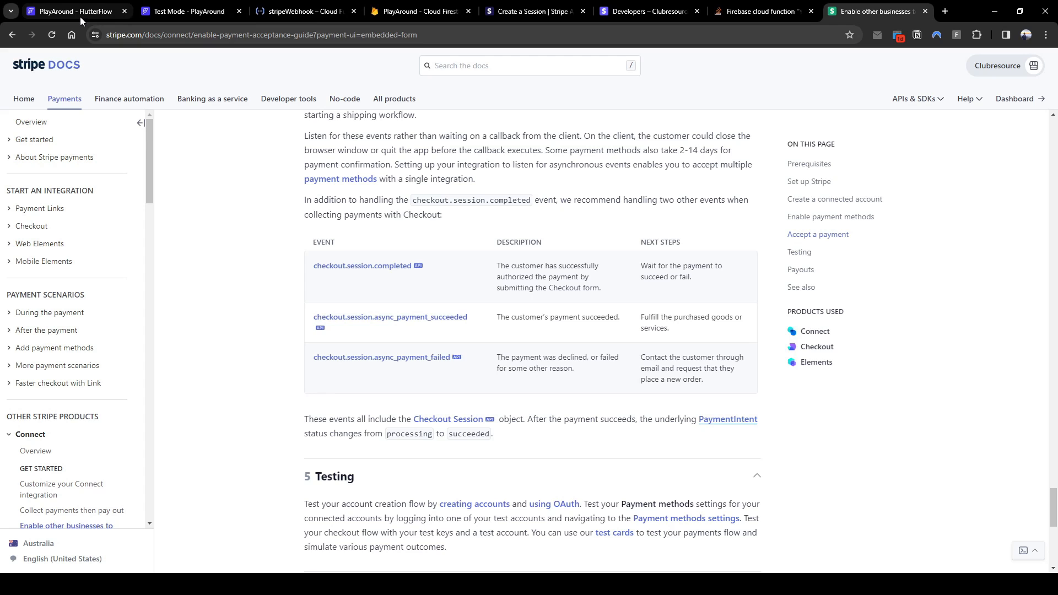
# Search 'cloud function flutterflow error' and open the FlutterFlow Community post on fixing deployment errors
pyautogui.click(946, 13)
pyautogui.write('clod fun')
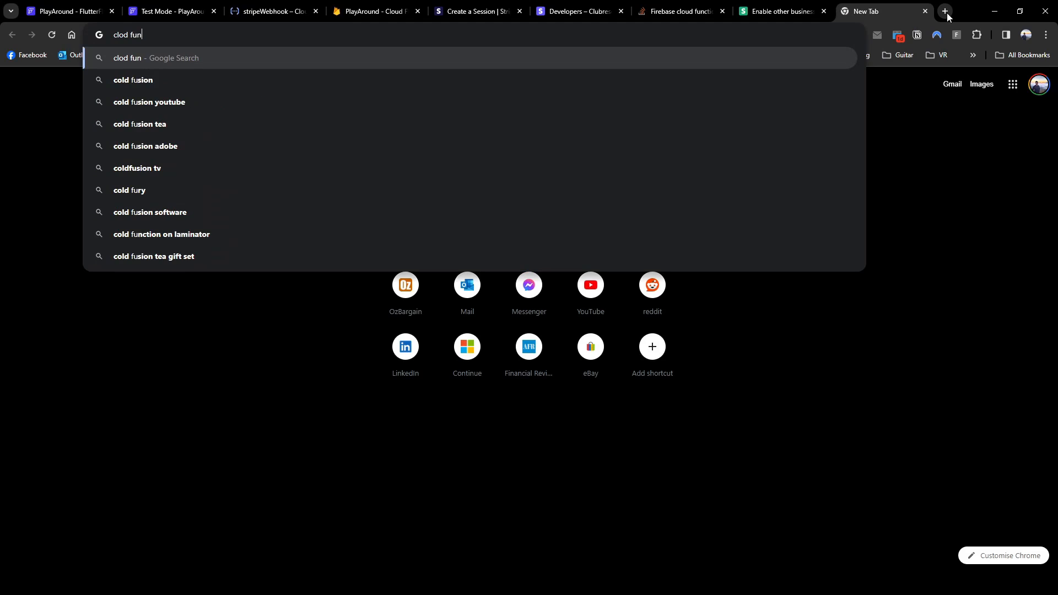
pyautogui.write('cton flutterflow error')
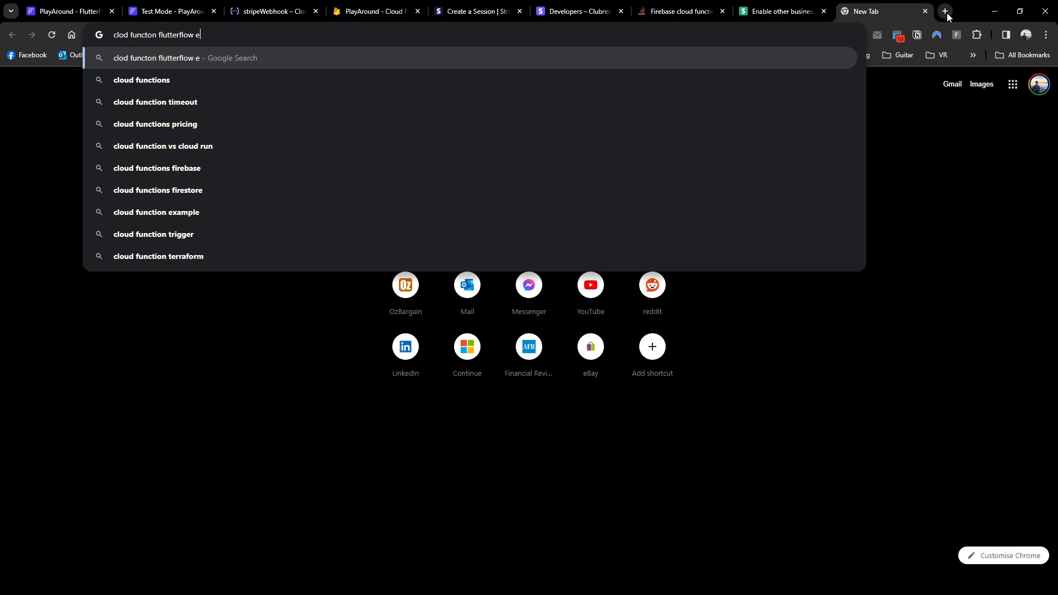
pyautogui.press('Return')
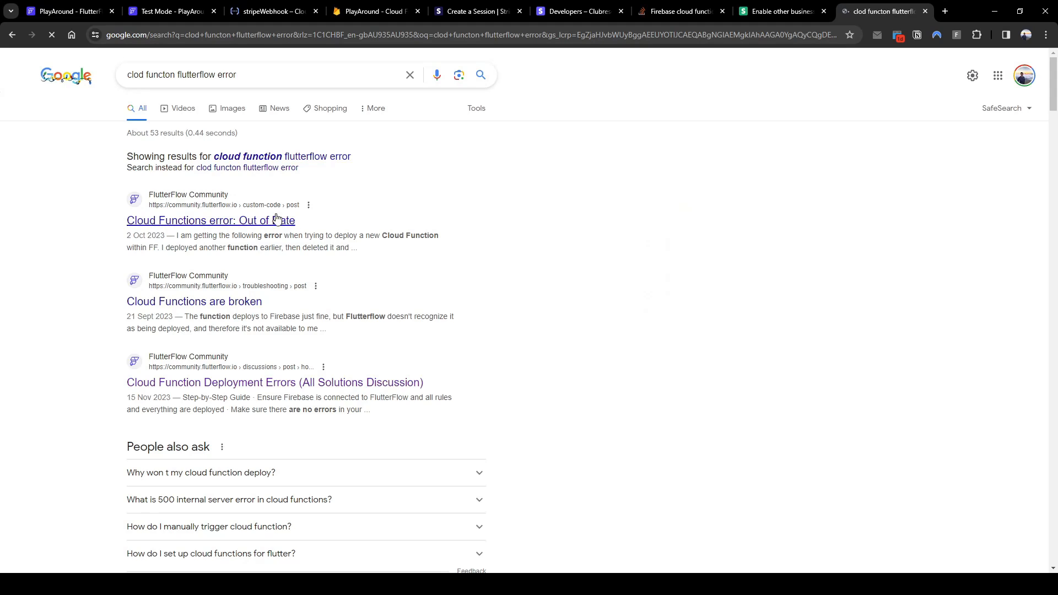
pyautogui.click(279, 386)
pyautogui.scroll(-6, 521, 319)
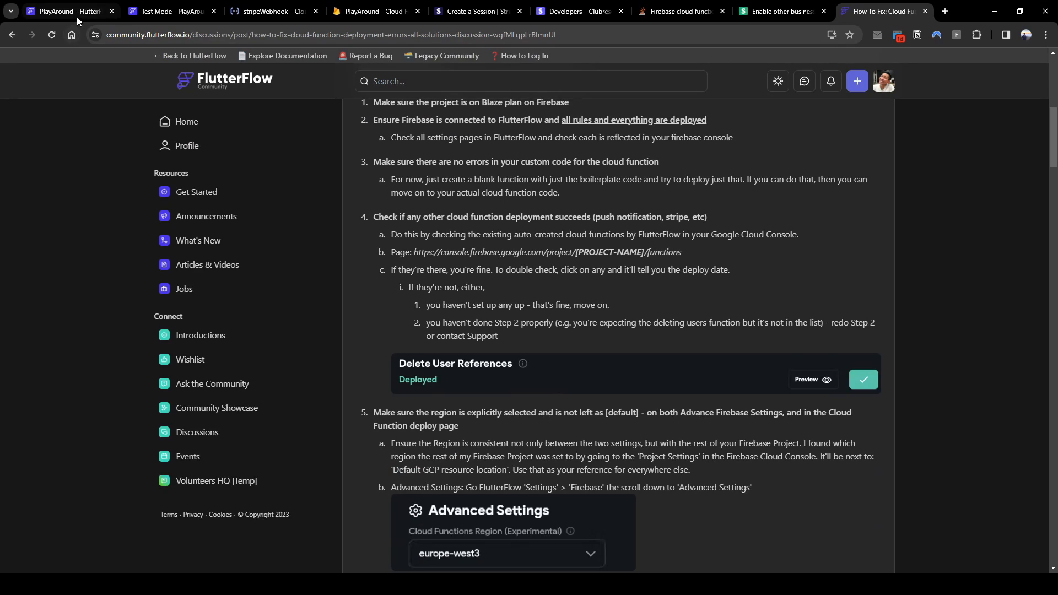
pyautogui.click(95, 13)
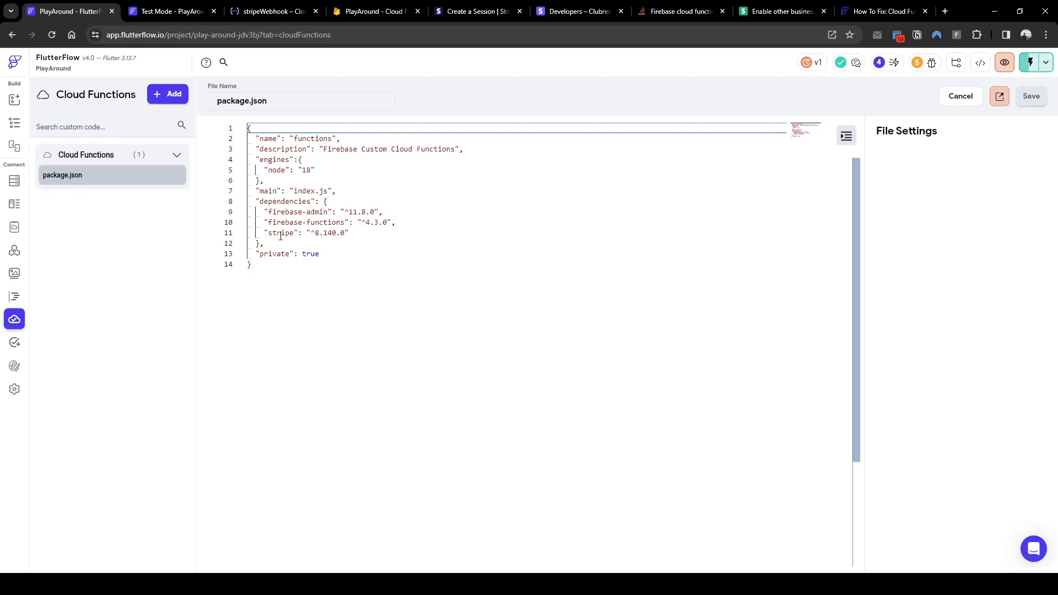
# Highlight and check the stripe ^8.140.0 dependency on line 11 of the Cloud Functions package.json
pyautogui.moveTo(266, 233); pyautogui.dragTo(366, 233)
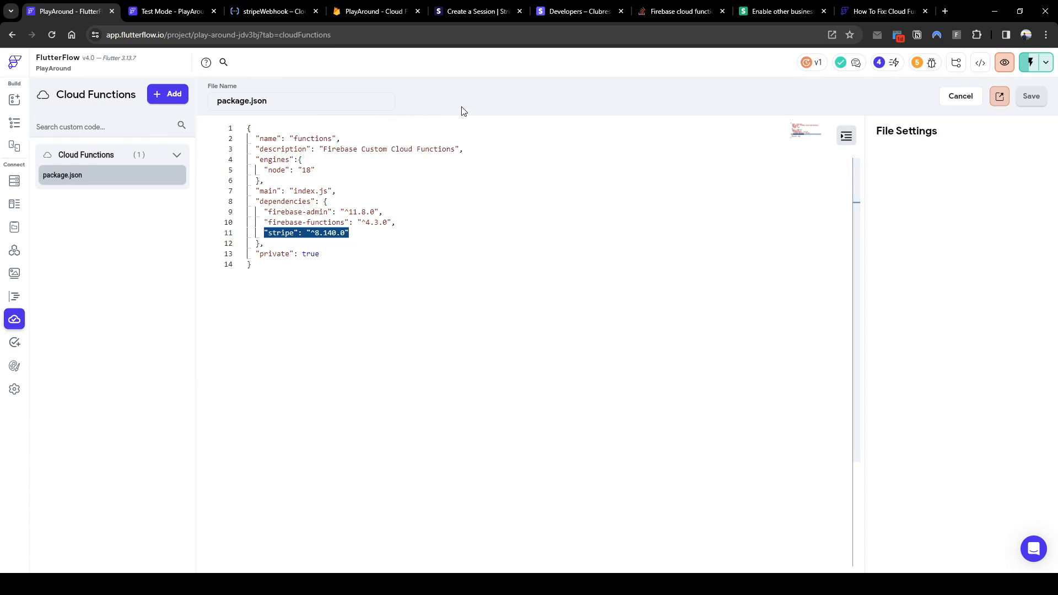
pyautogui.click(354, 241)
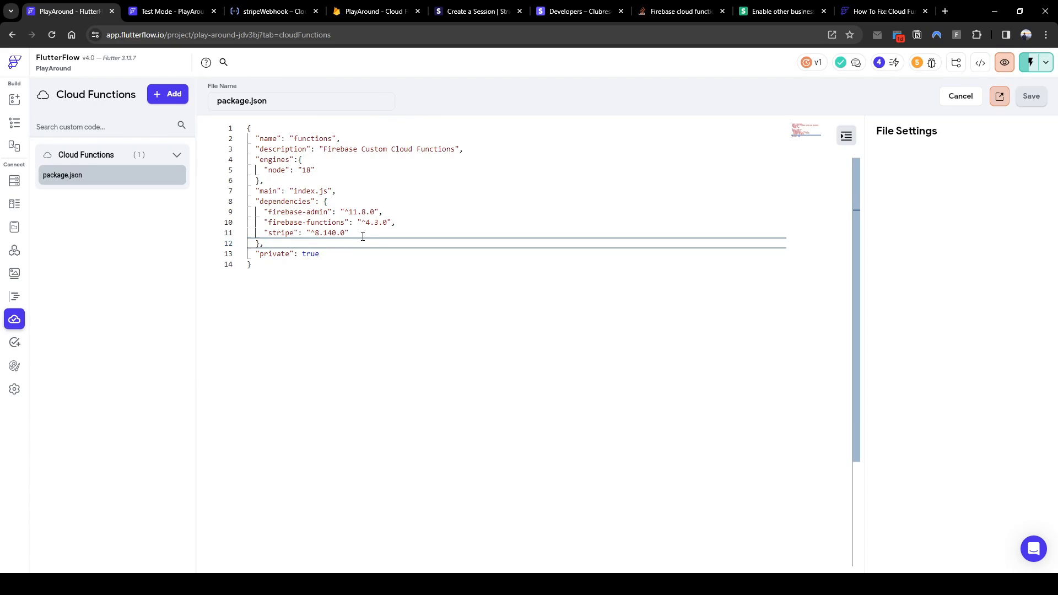